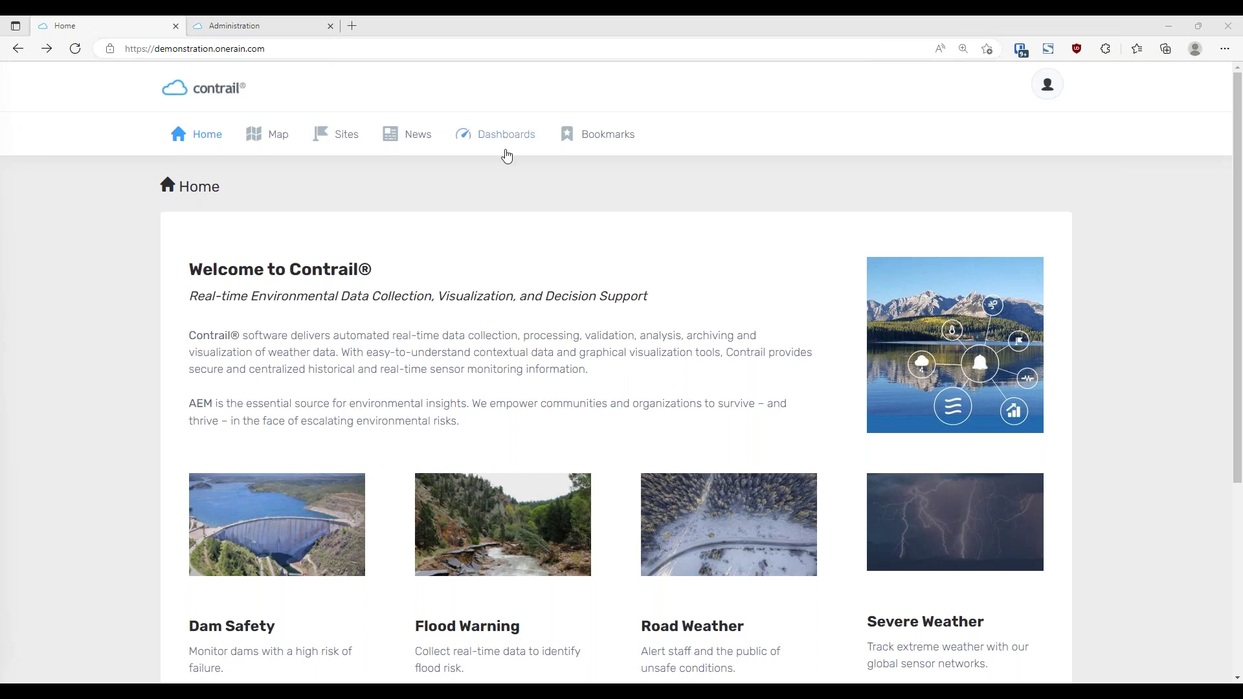
Go from the public Dashboards list to the Login page through the Guest account menu
click(508, 149)
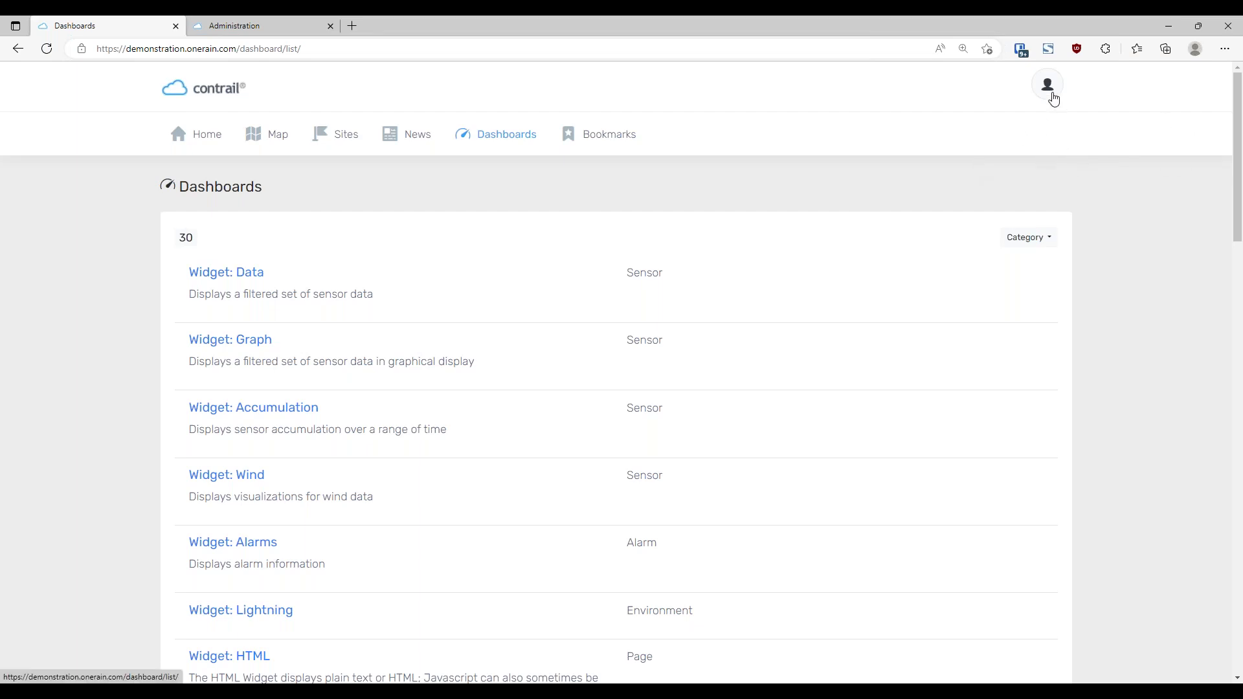
click(1053, 97)
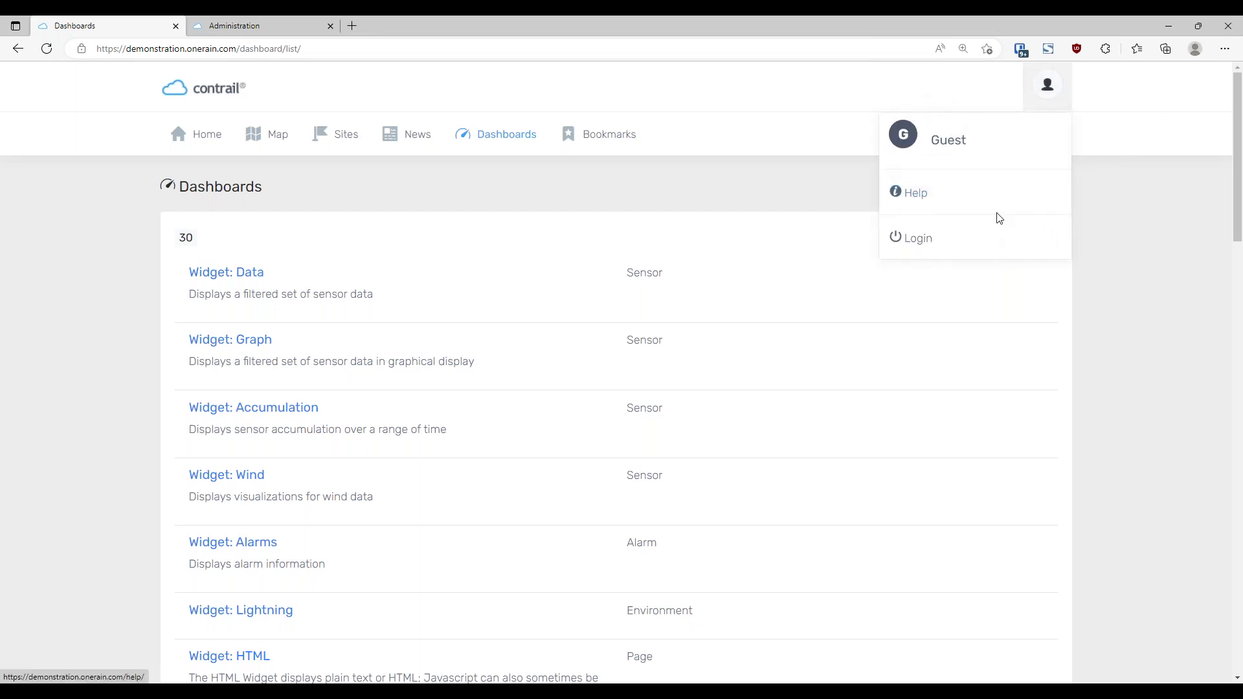
click(997, 236)
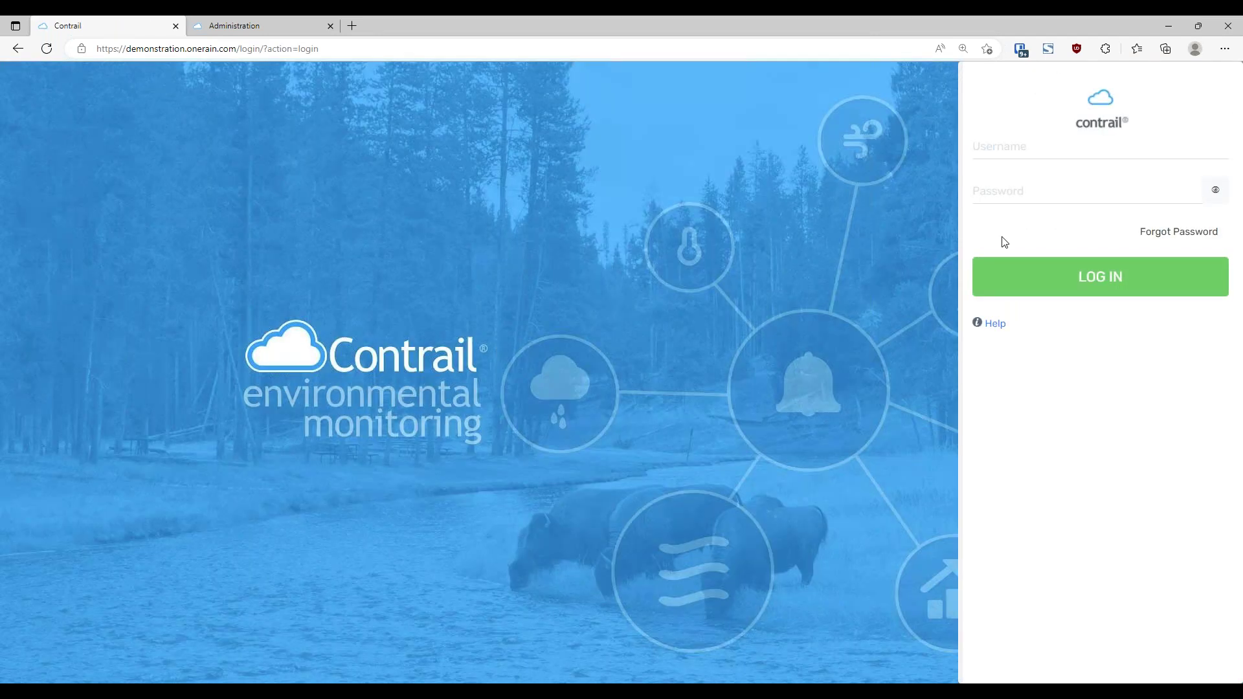
Enter the administrator's username and password and submit the sign-in
click(1026, 146)
text(onerain.demonstration)
key(Return)
text(•••••••••)
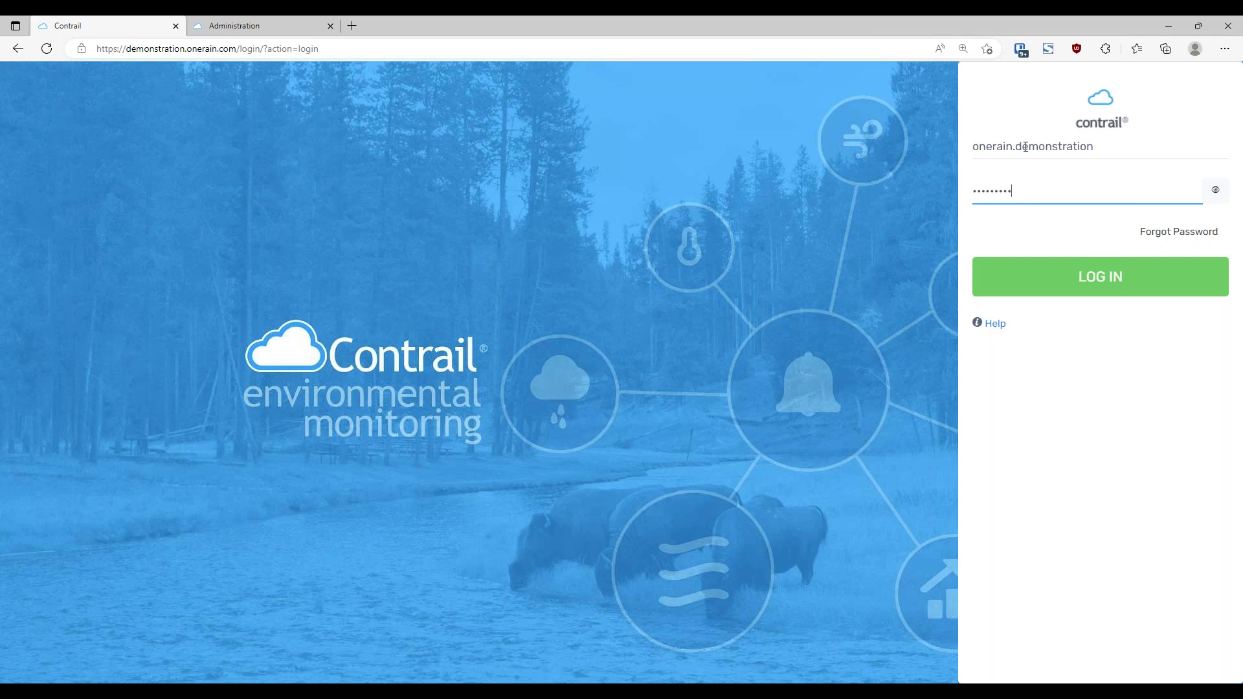
text(••••••)
key(Return)
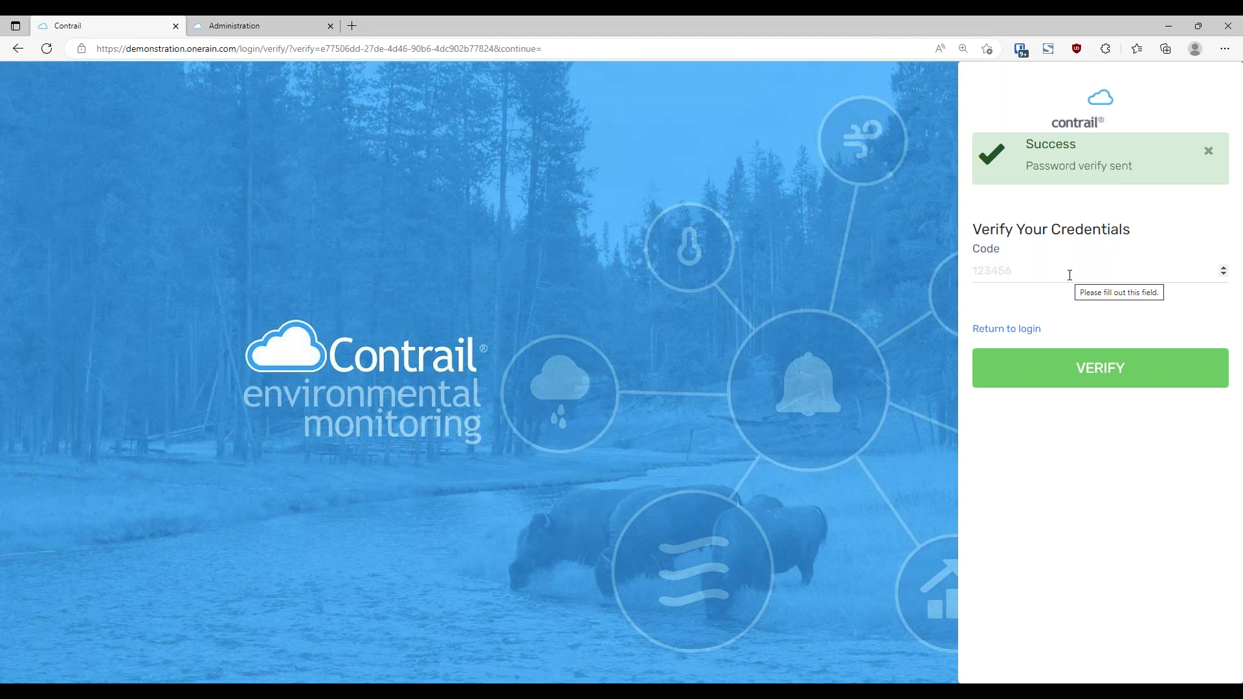
Enter the emailed verification code in the Code field and verify
click(1070, 275)
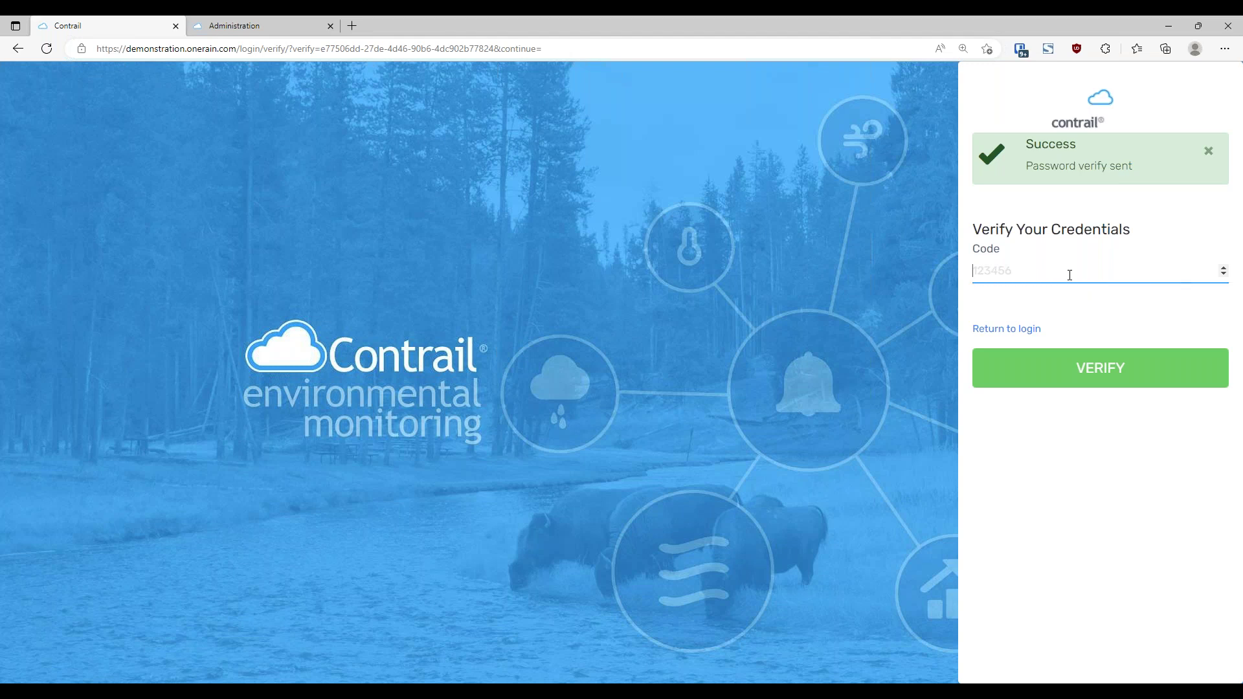
key(Return)
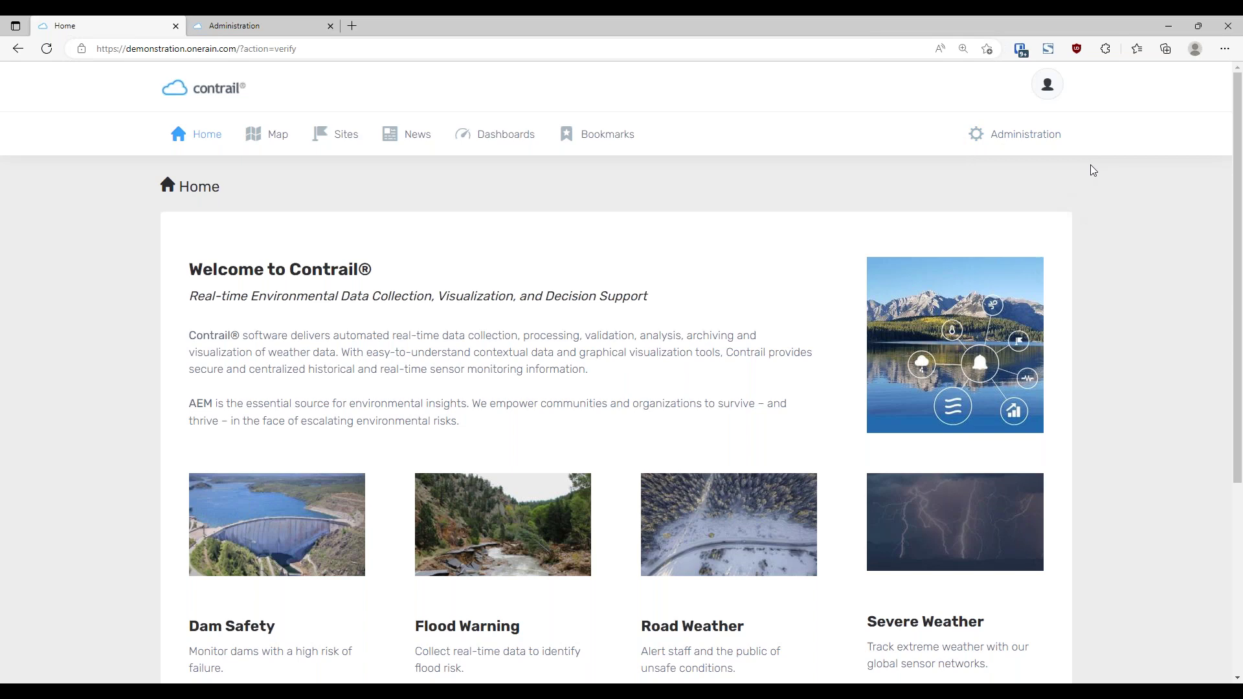
Open Administration > Configuration > Users and start adding a new user
click(1021, 150)
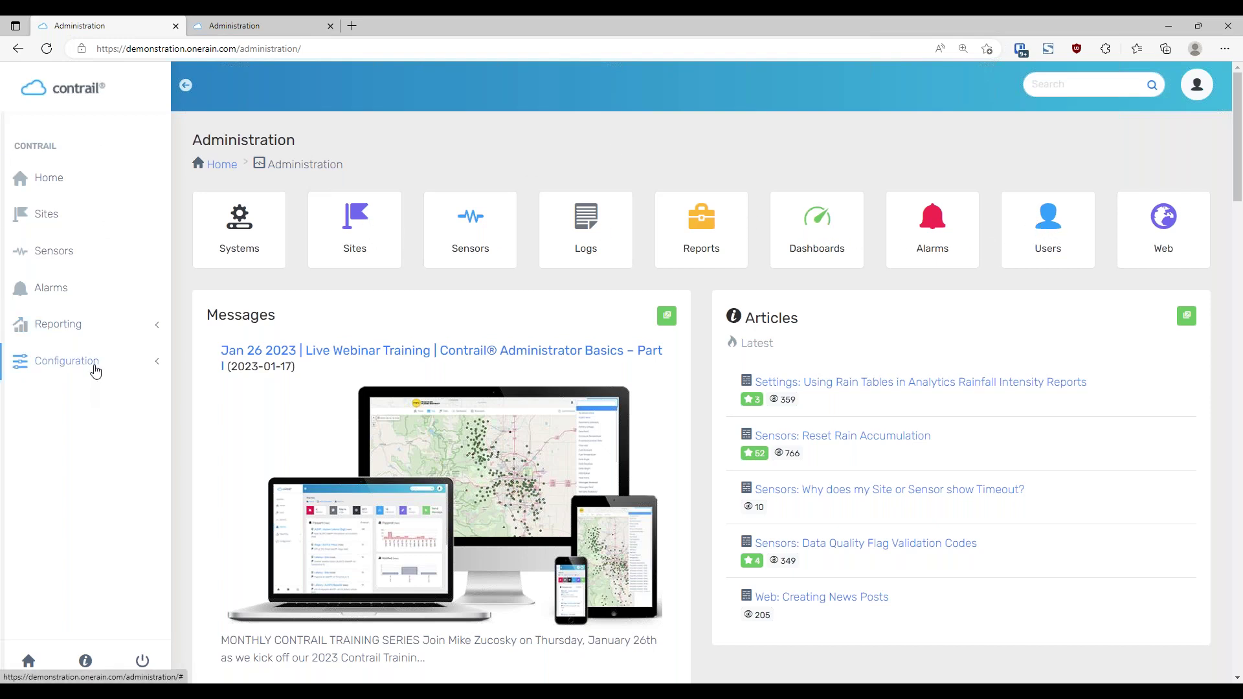
click(100, 361)
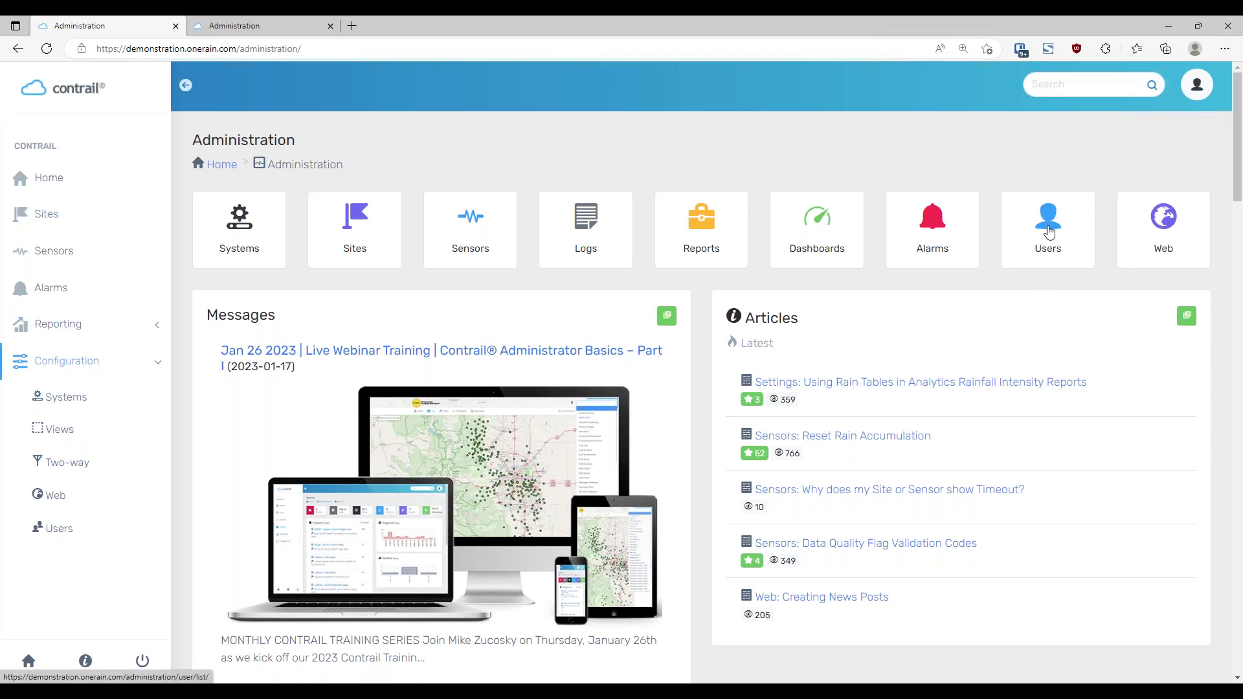
click(1049, 222)
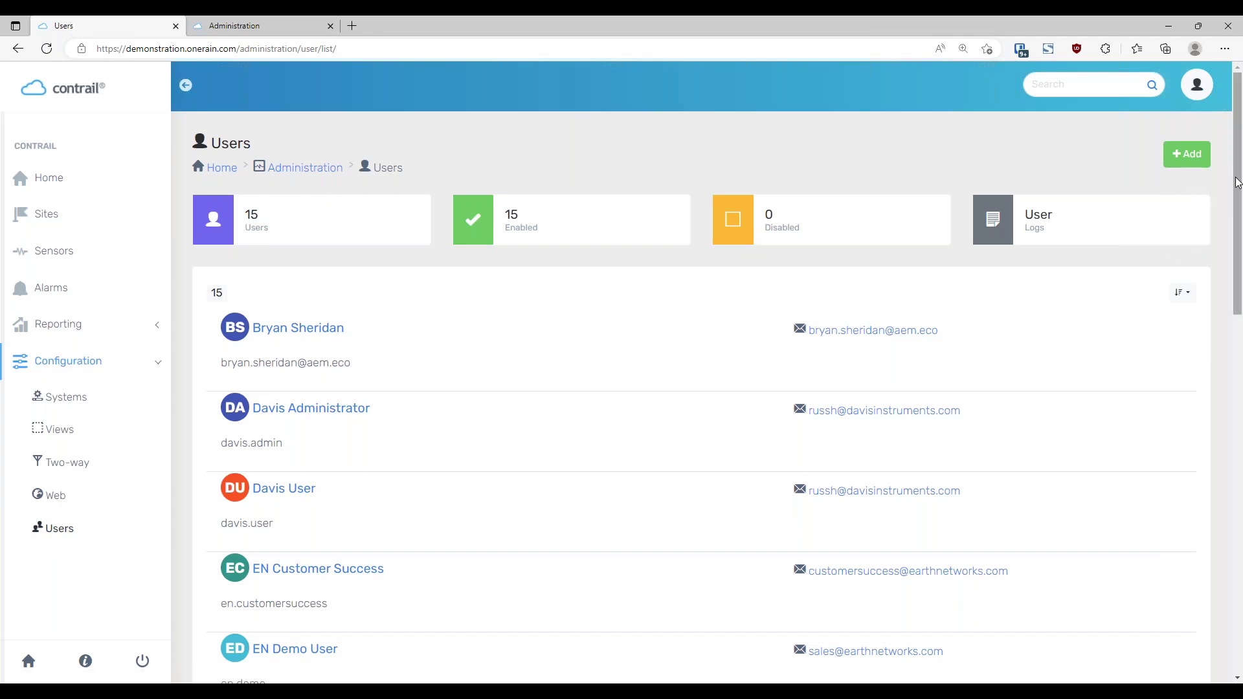
click(1194, 155)
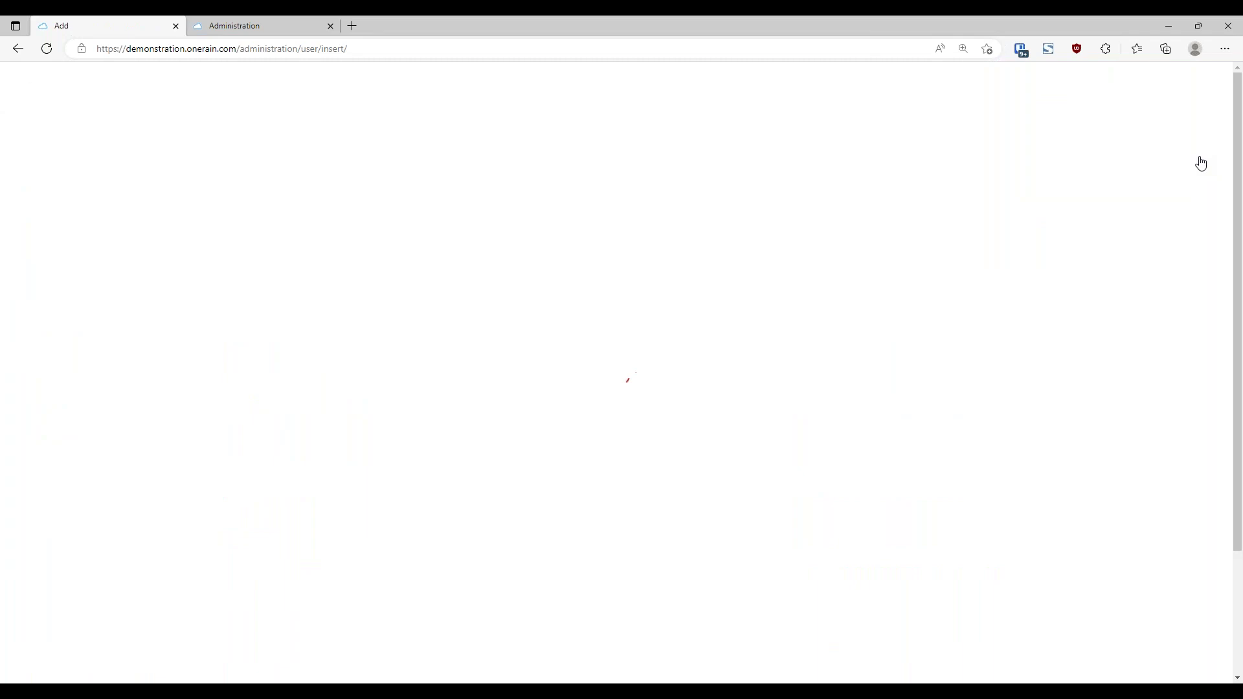
Name the new user 'Training User' and enter the user's e-mail, which fills the username
click(489, 268)
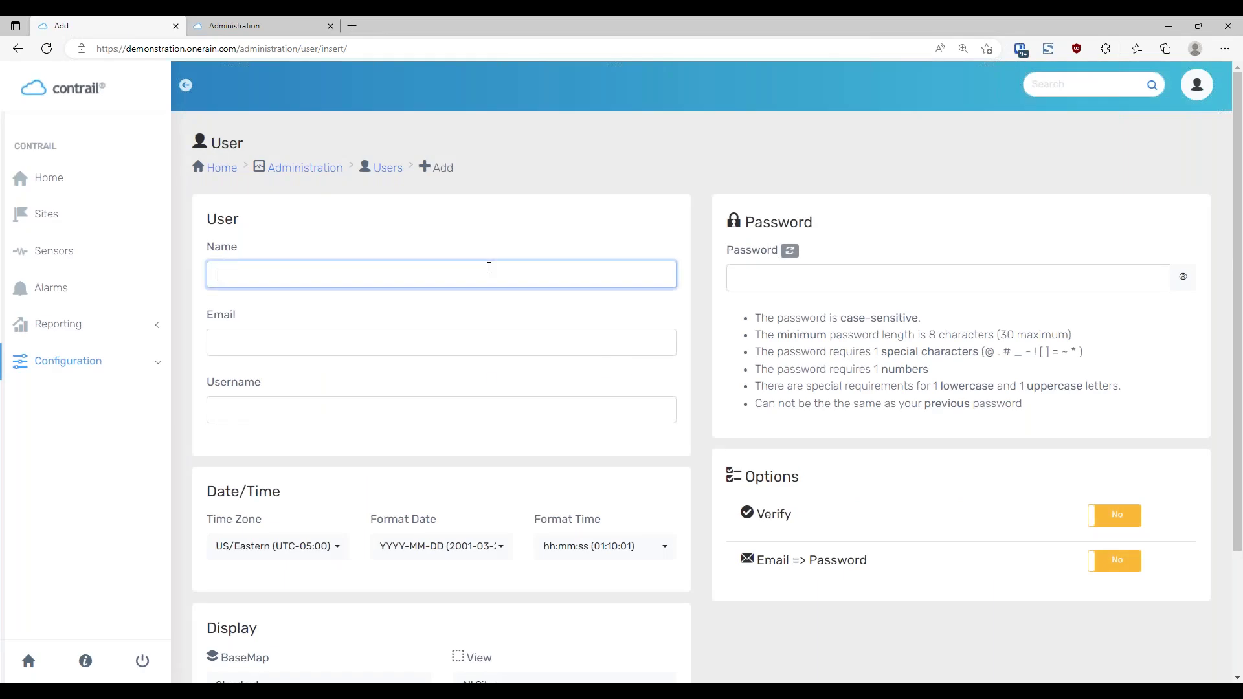
text(Training User)
key(Tab)
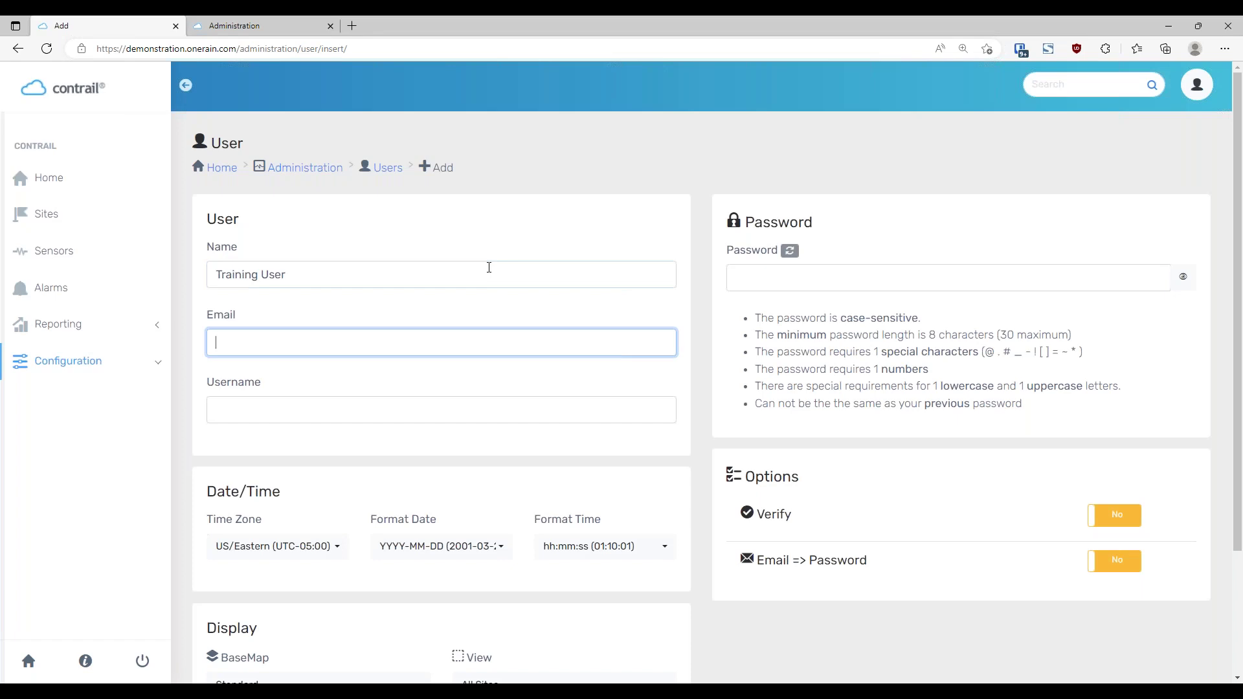
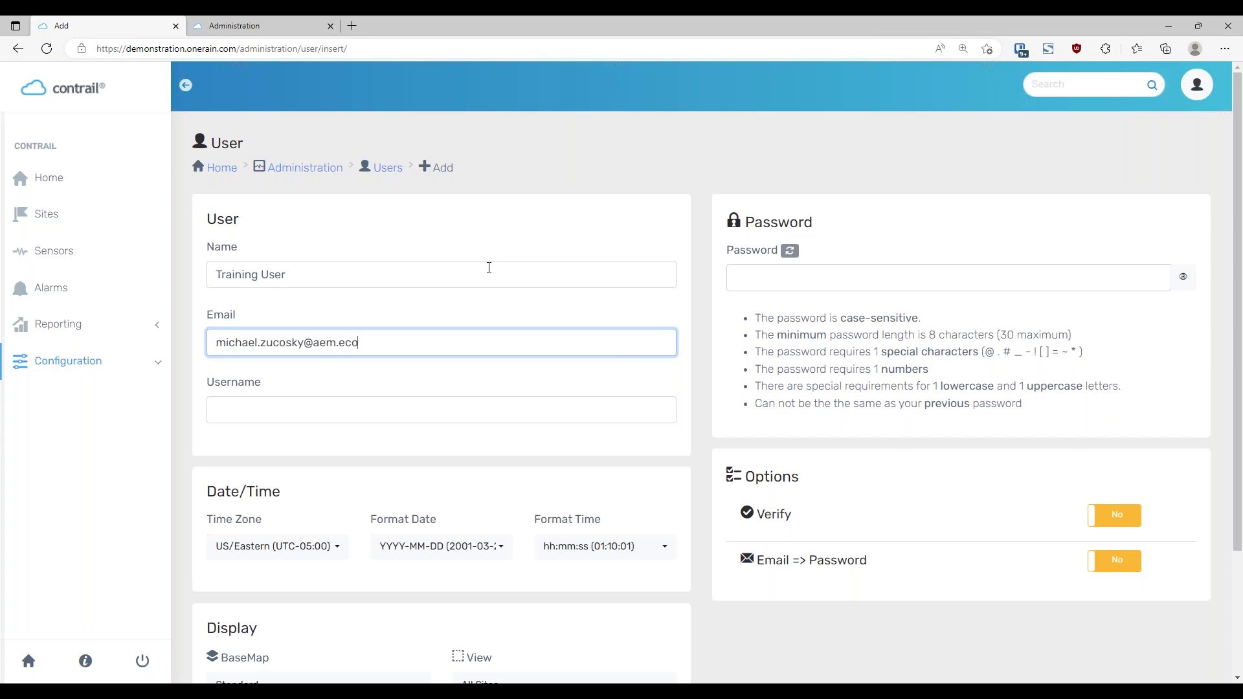
key(Tab)
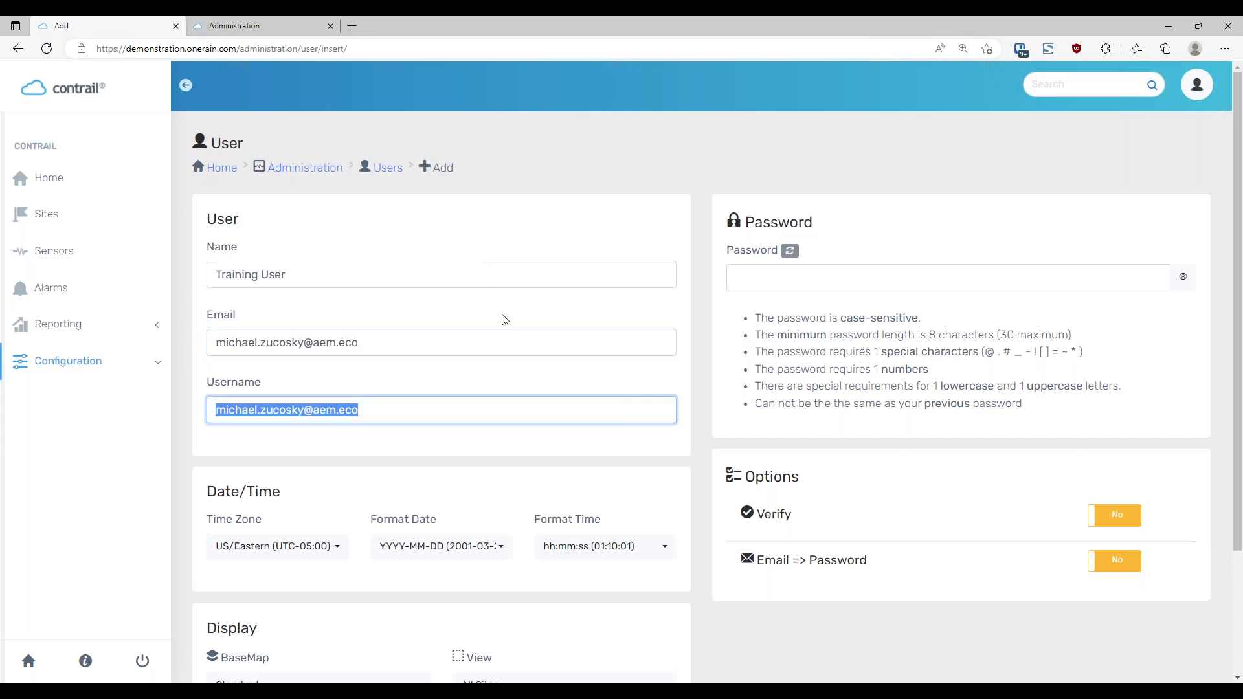
click(422, 306)
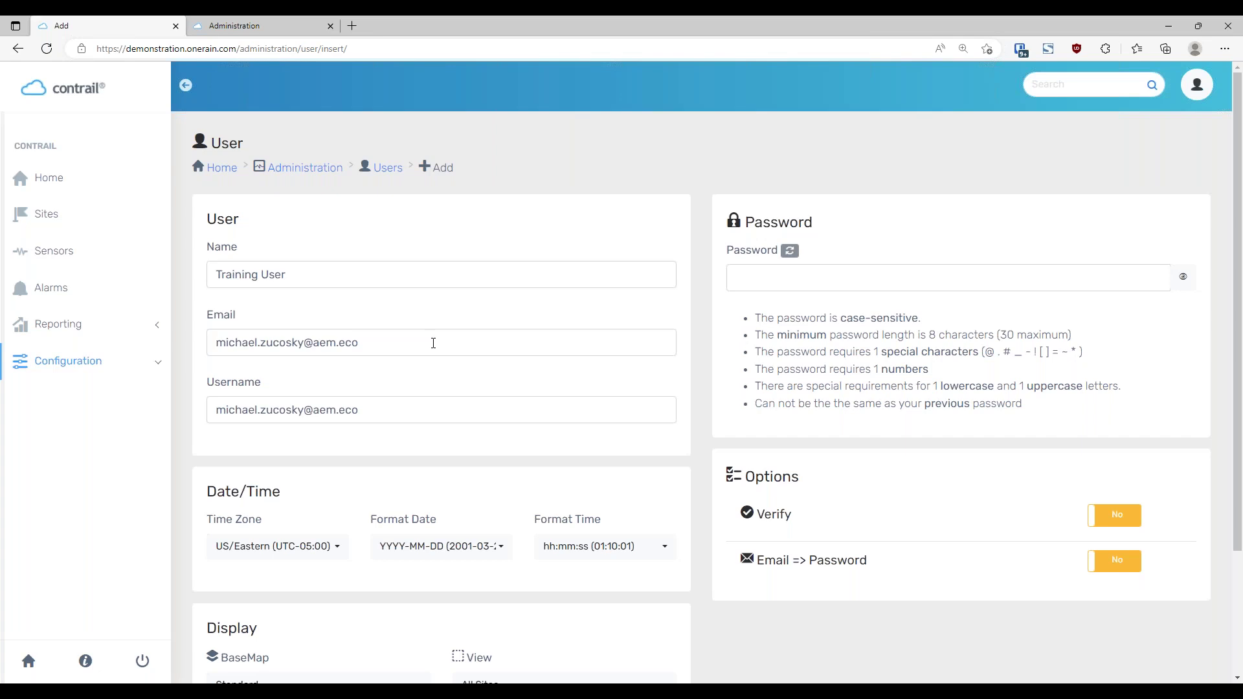
drag(429, 343, 226, 350)
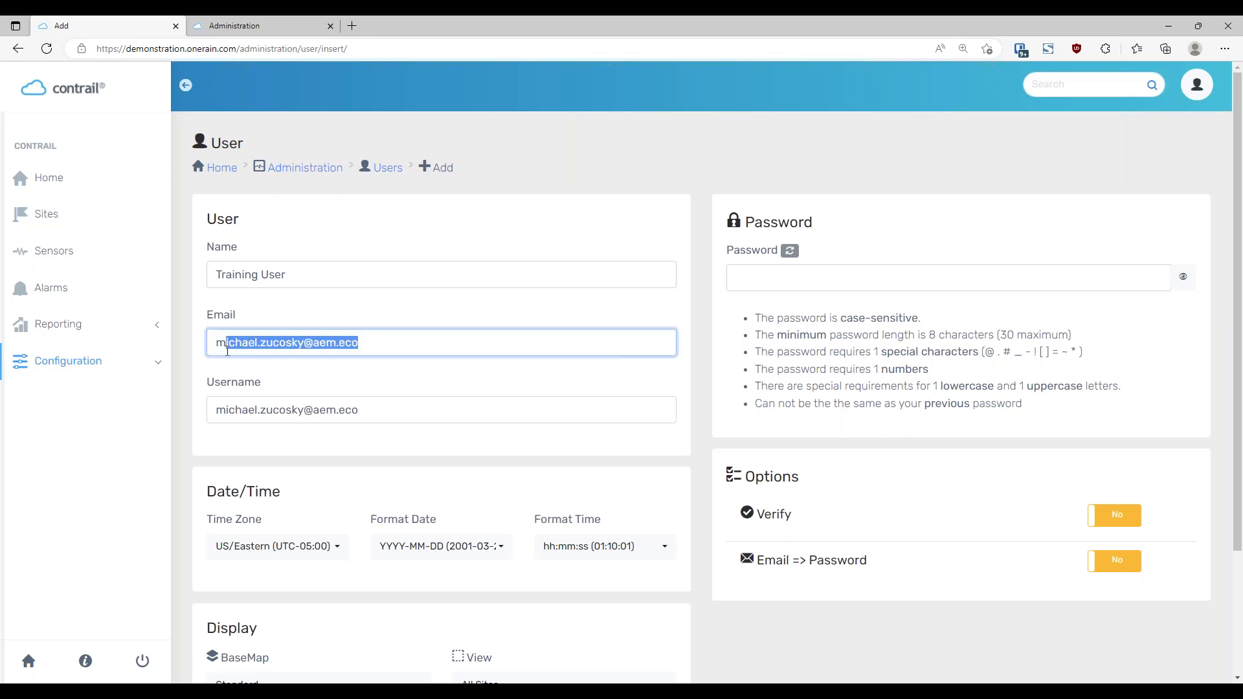
click(475, 390)
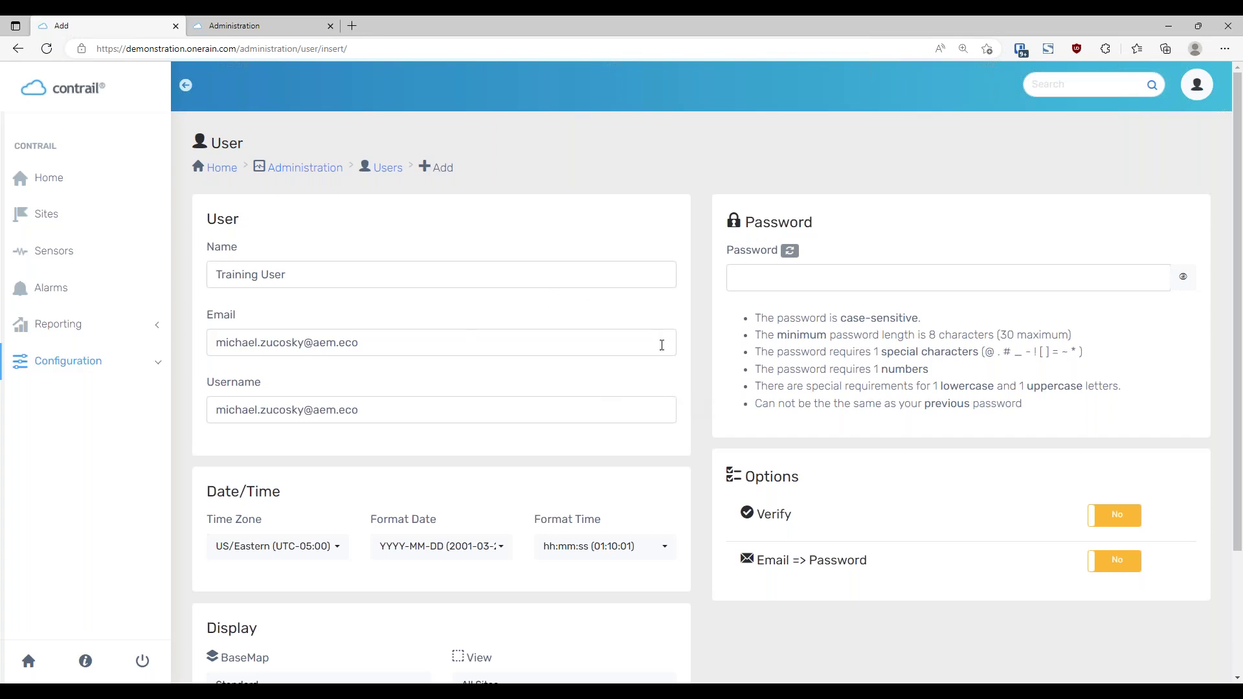
scroll(715, 331, down, 2)
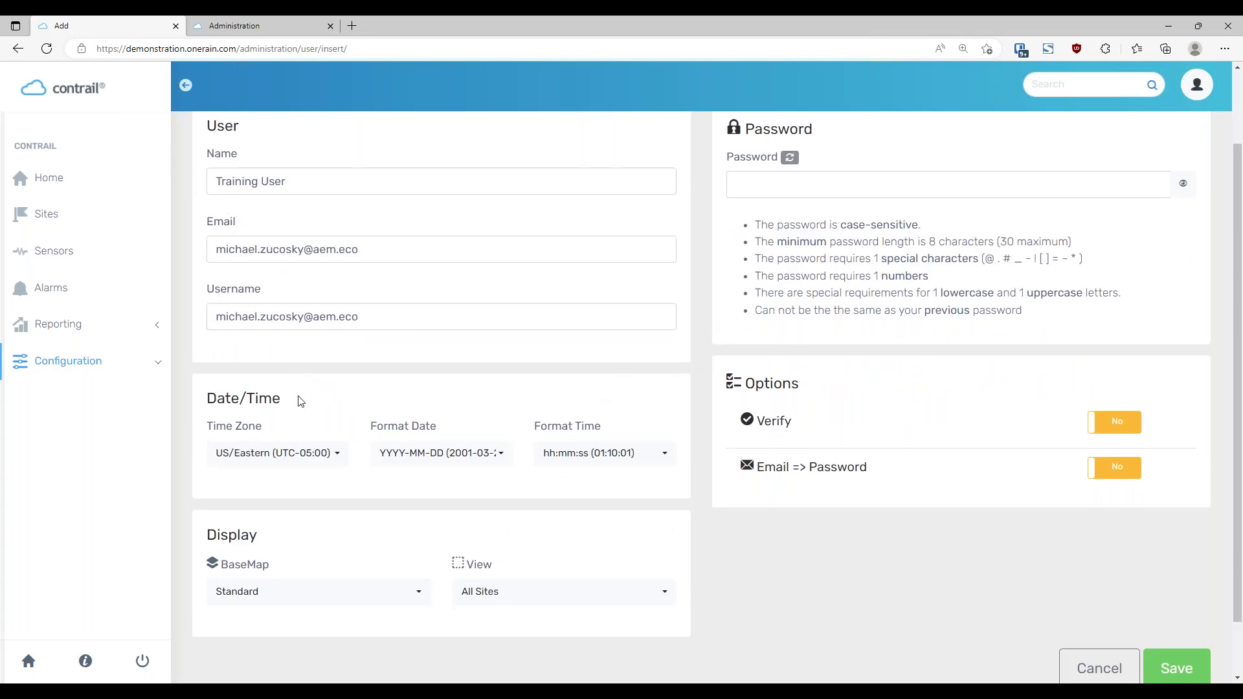
drag(289, 405, 207, 402)
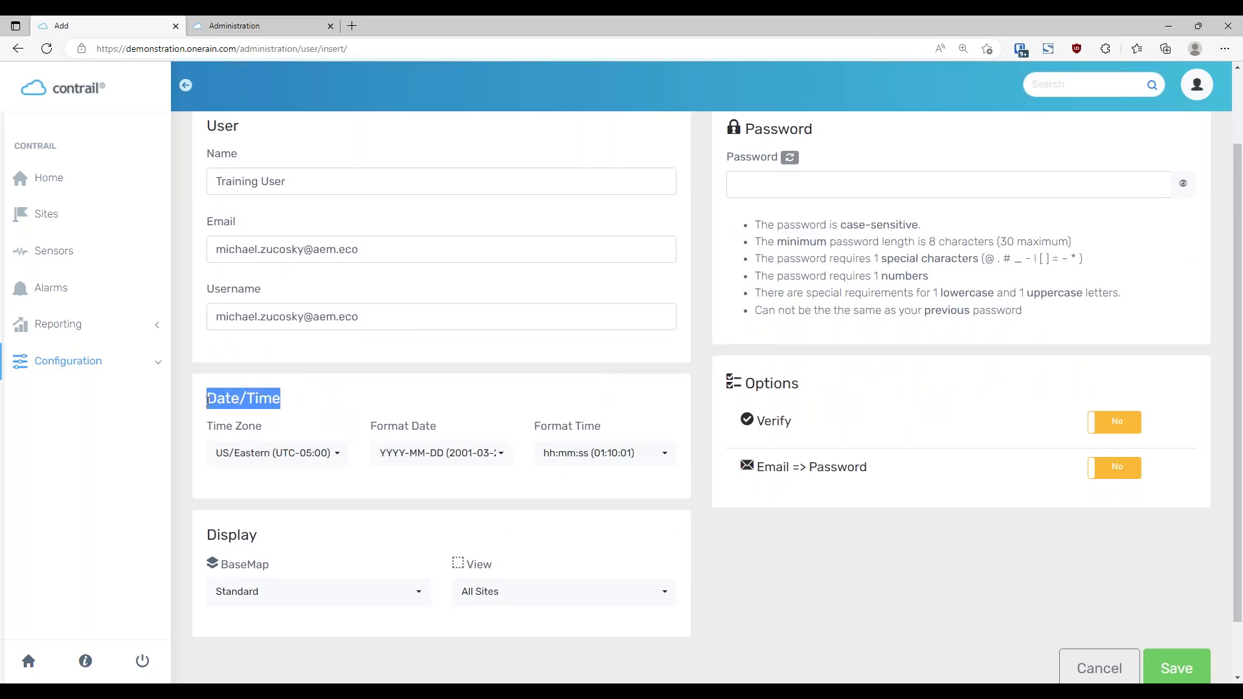
click(326, 404)
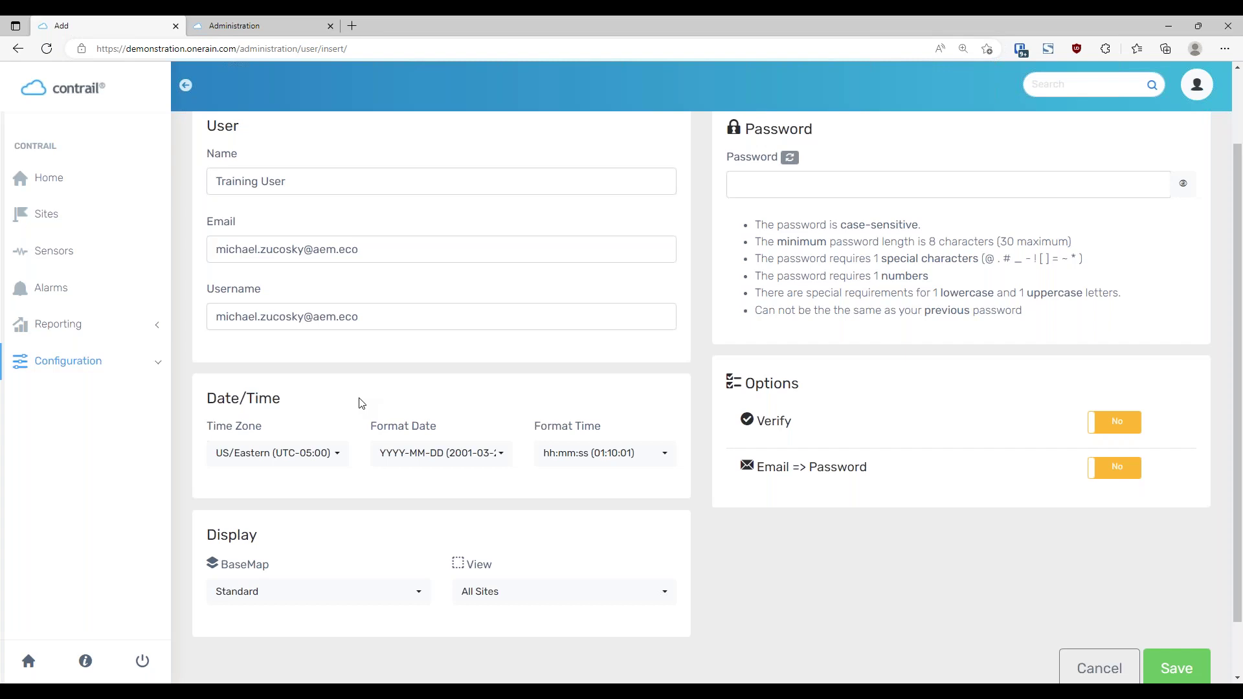
scroll(367, 390, down, 1)
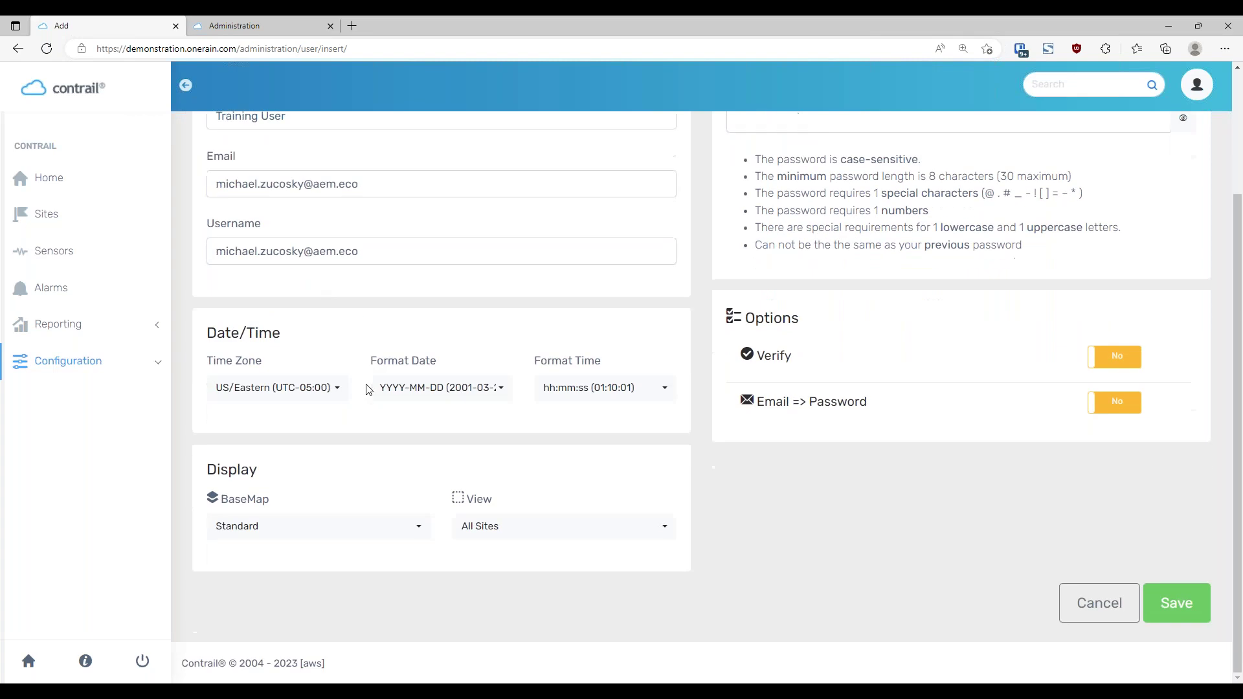
click(341, 389)
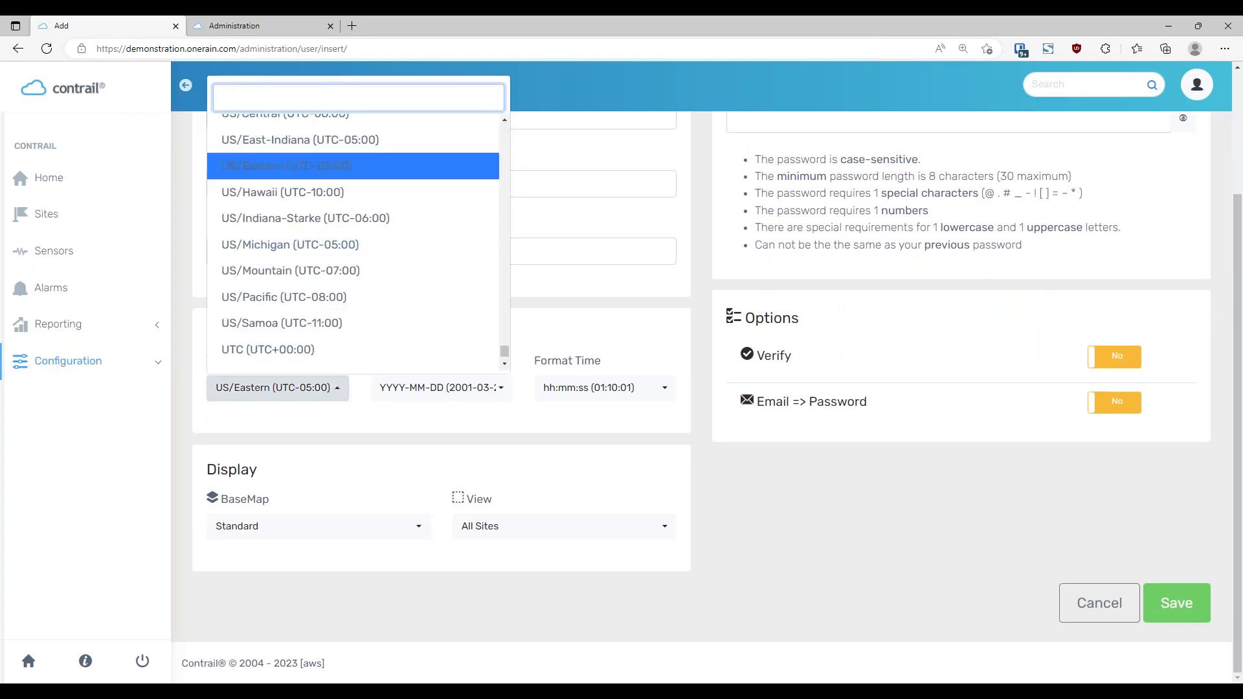
mouse_move(504, 353)
mouse_down()
mouse_move(511, 312)
mouse_move(505, 357)
mouse_up()
click(483, 424)
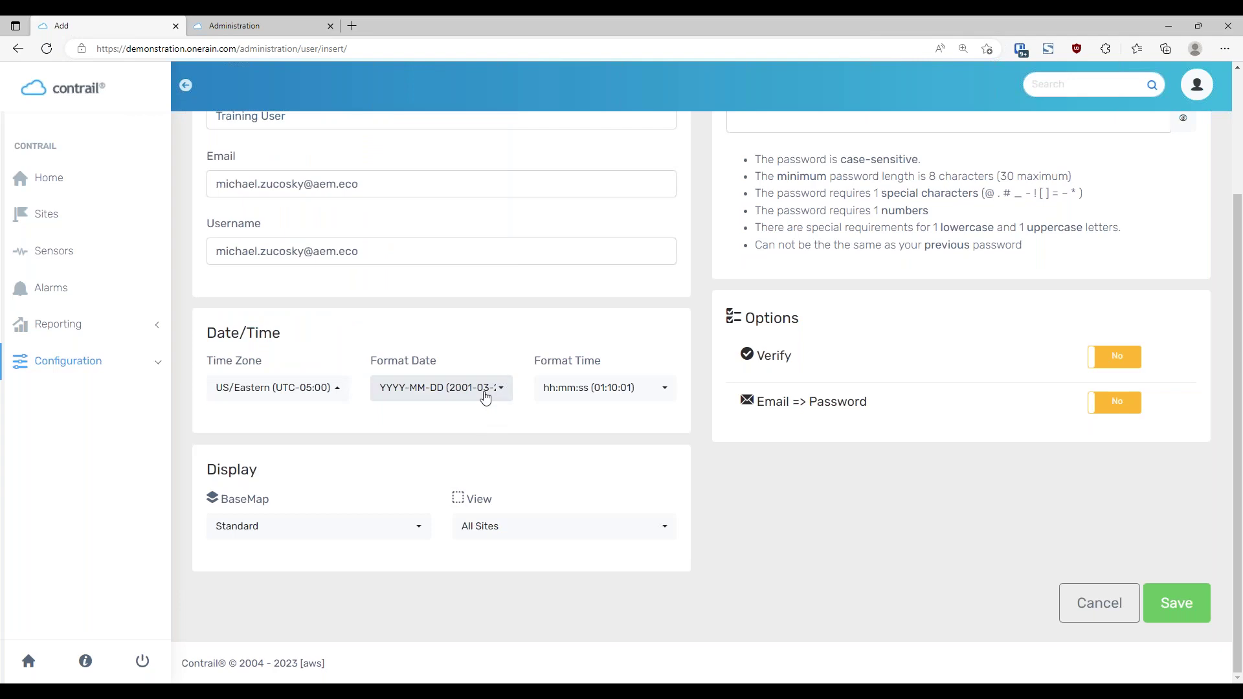
click(486, 395)
drag(583, 203, 588, 178)
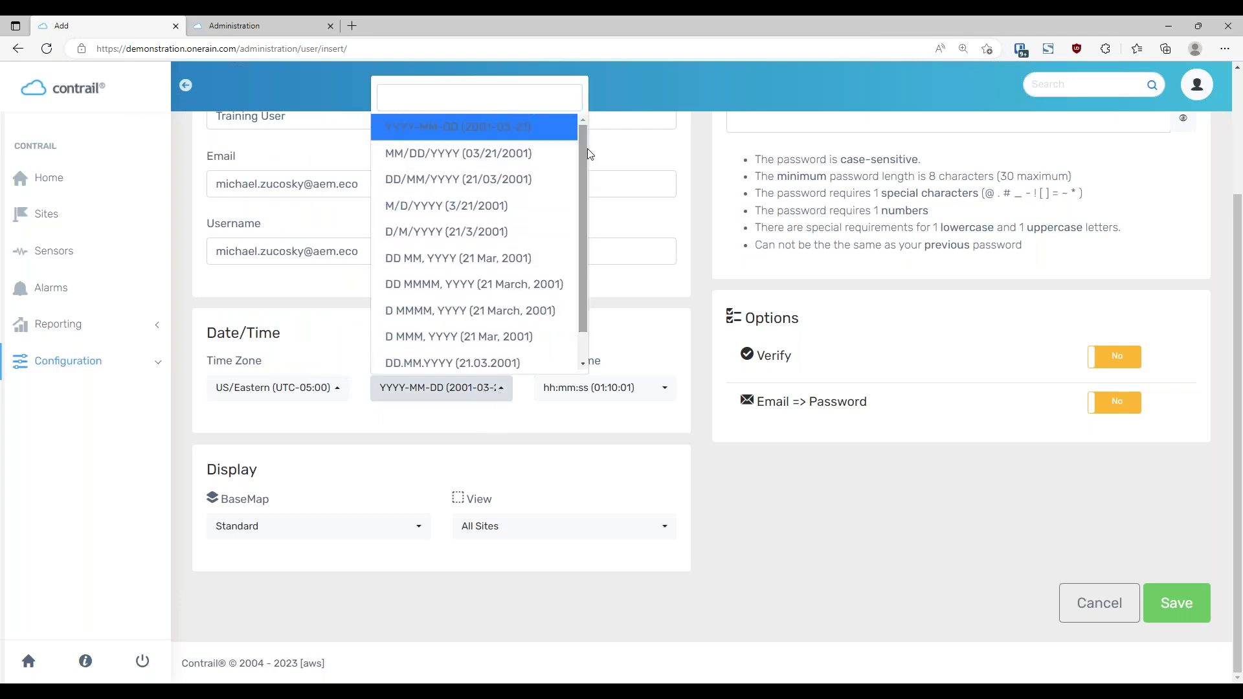
click(440, 442)
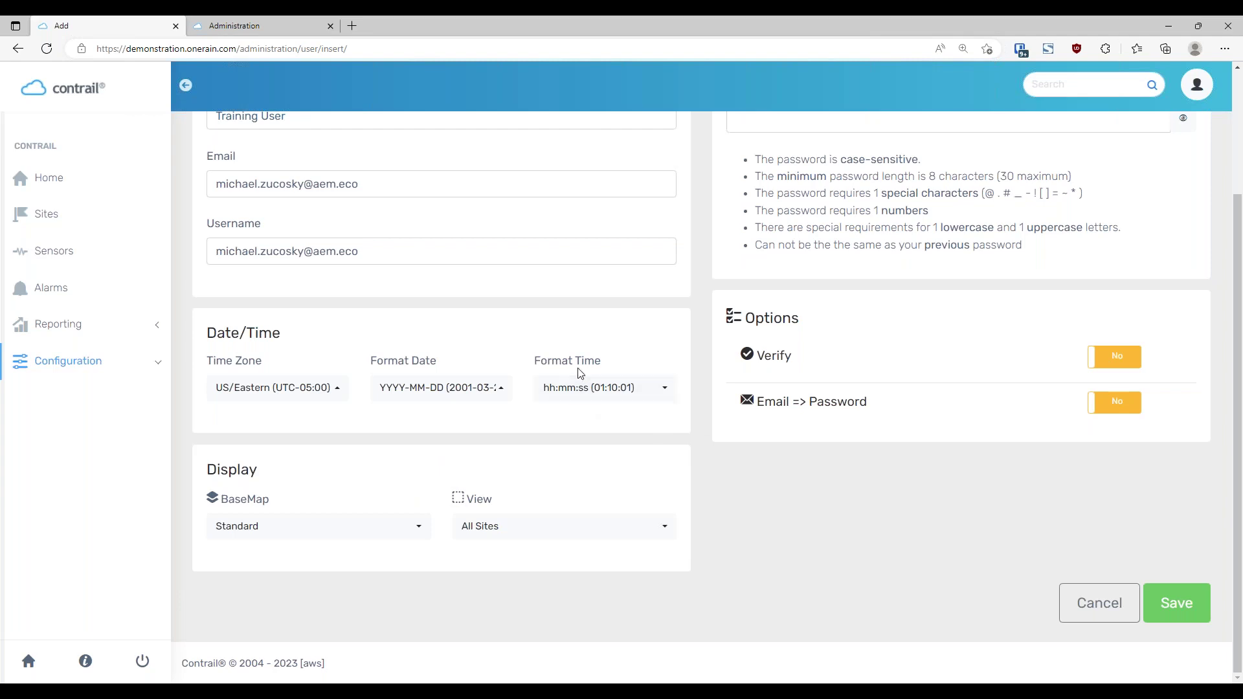
click(647, 401)
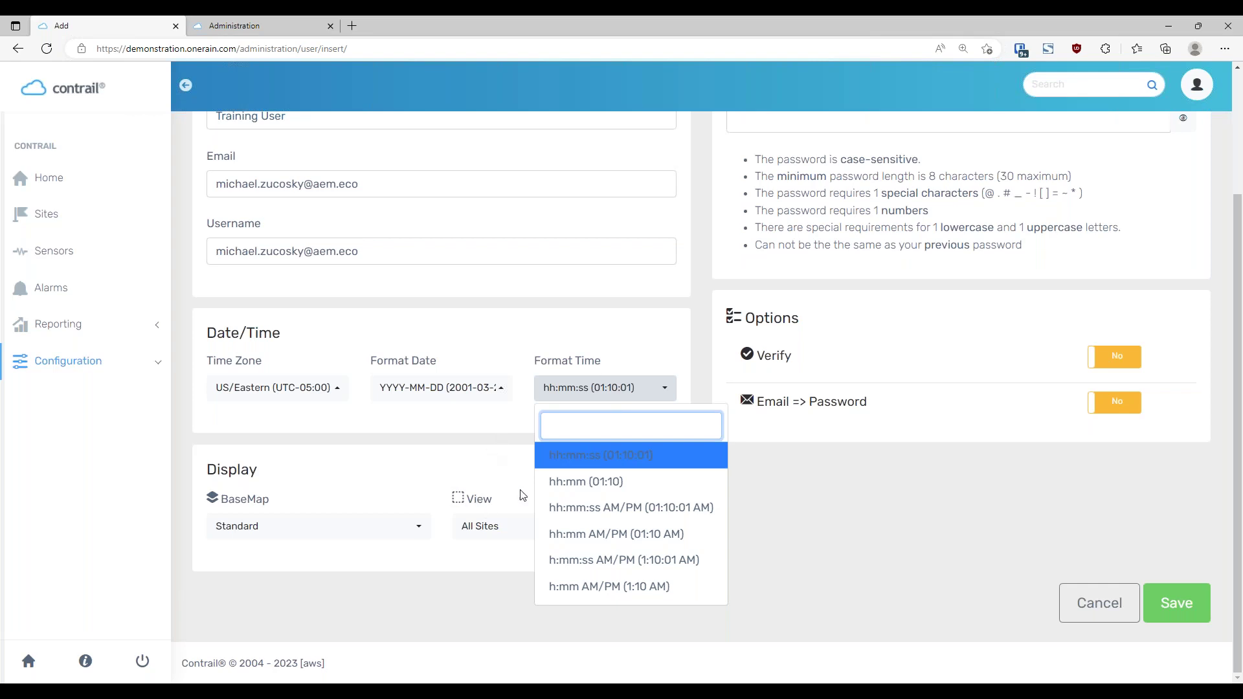
click(669, 332)
scroll(697, 400, up, 1)
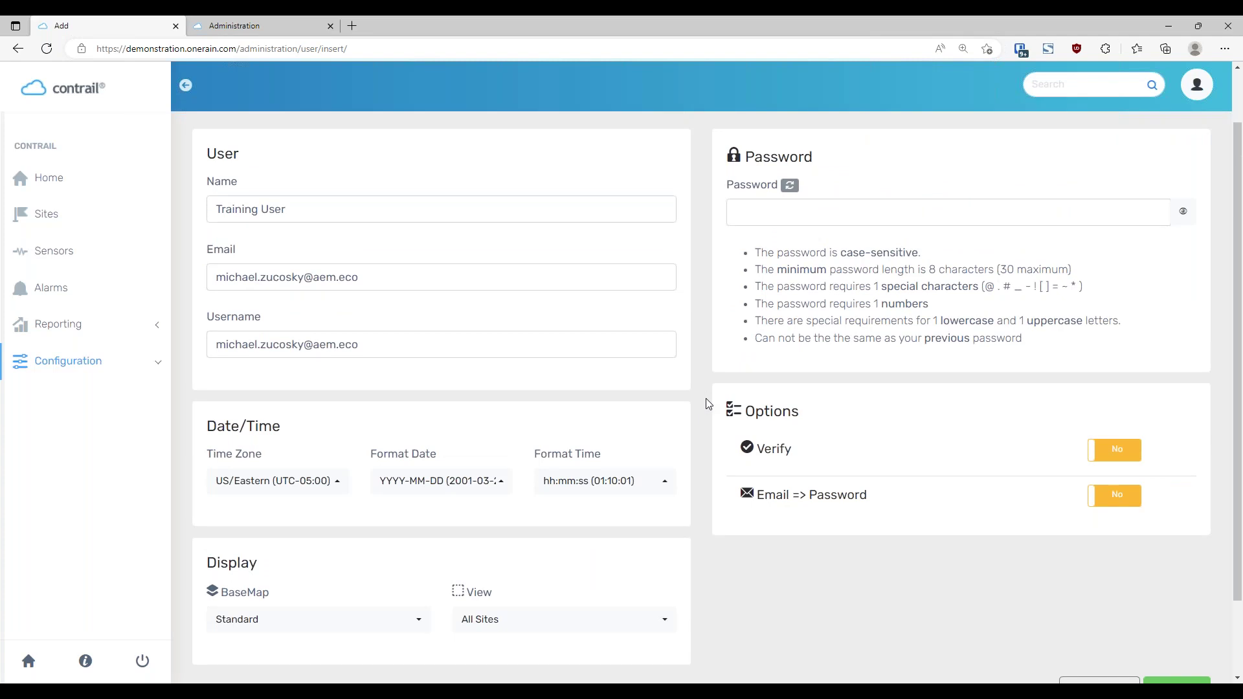
scroll(700, 400, down, 1)
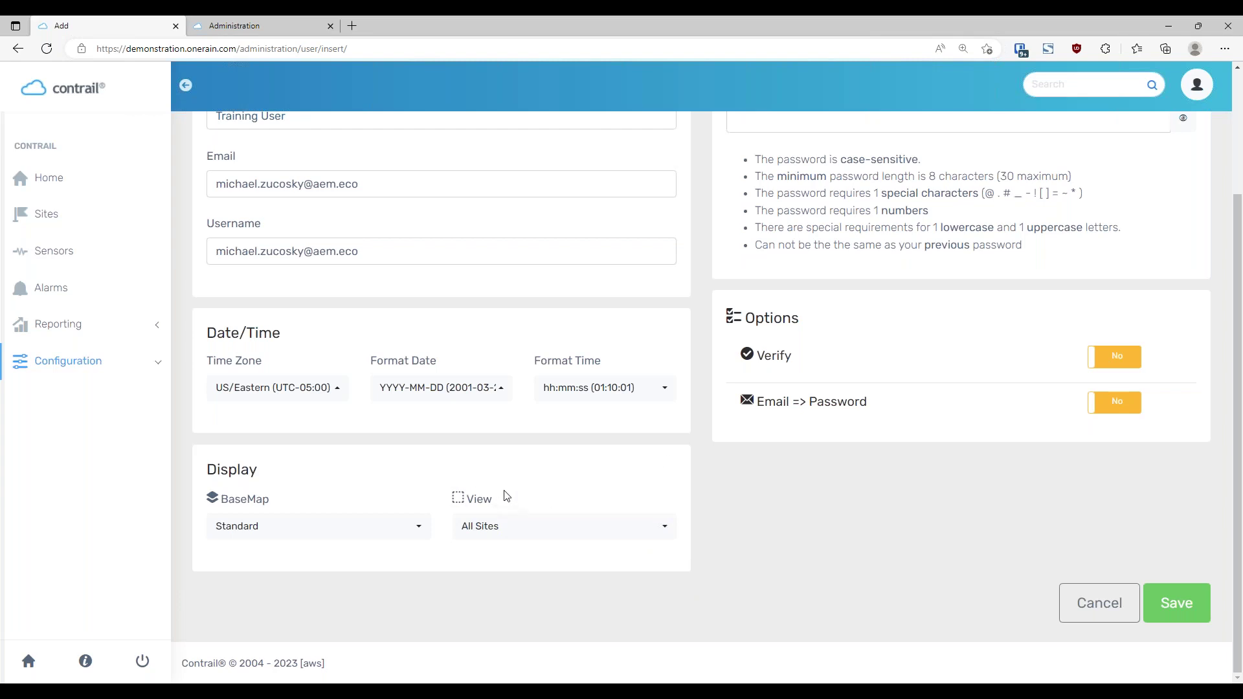
scroll(686, 554, up, 3)
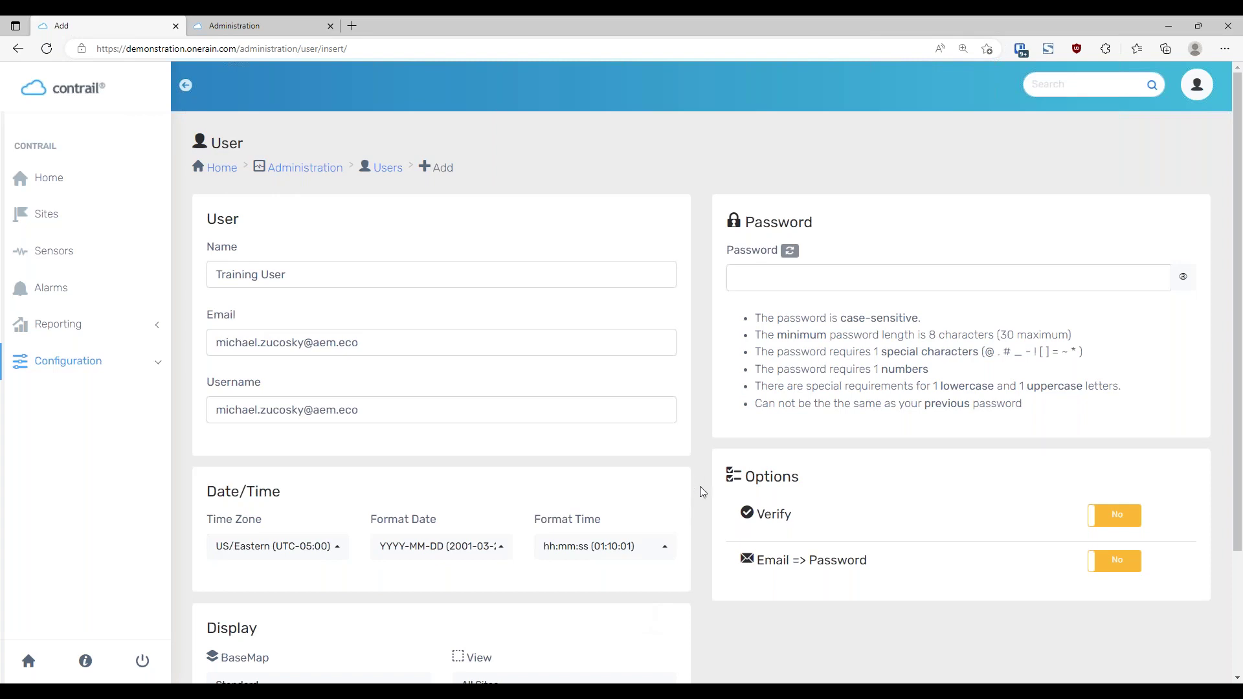
scroll(693, 532, down, 2)
scroll(696, 538, up, 2)
drag(760, 320, 945, 334)
click(966, 316)
click(1019, 322)
click(1137, 368)
Generate a random password for Training User with the refresh icon
click(790, 253)
scroll(1151, 374, down, 2)
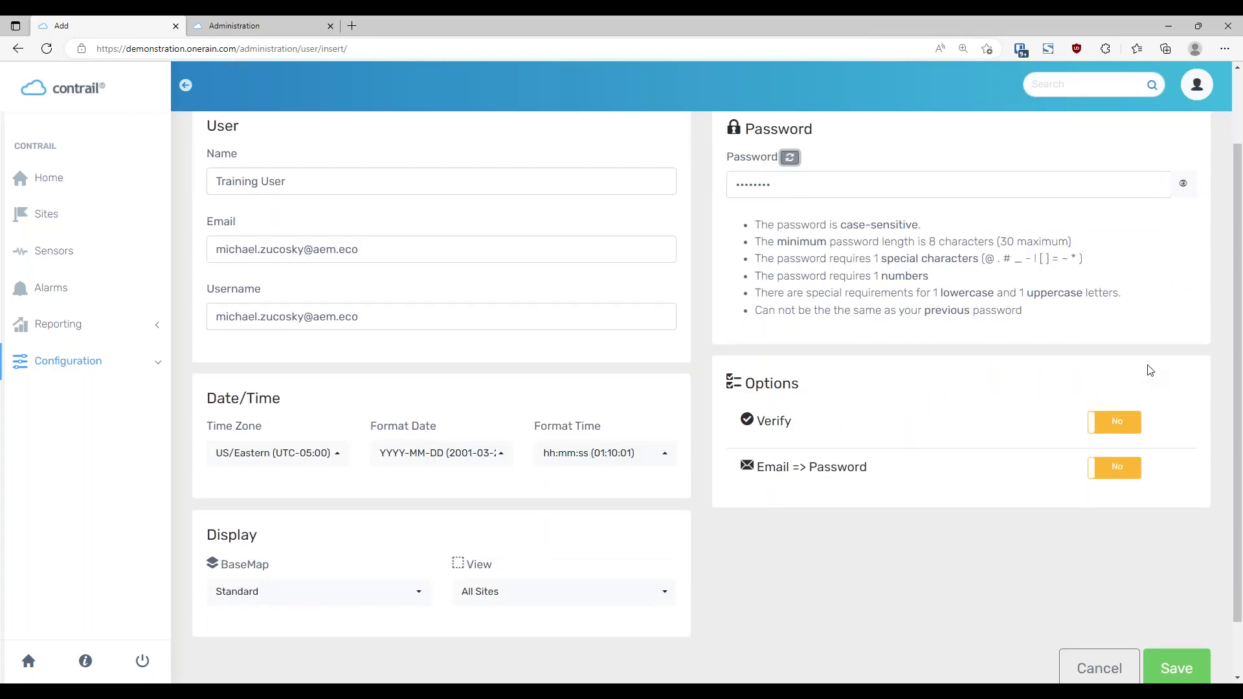
scroll(1148, 371, up, 2)
scroll(1150, 370, down, 2)
Switch Verify and Email => Password to Yes, then save the new user
click(1120, 430)
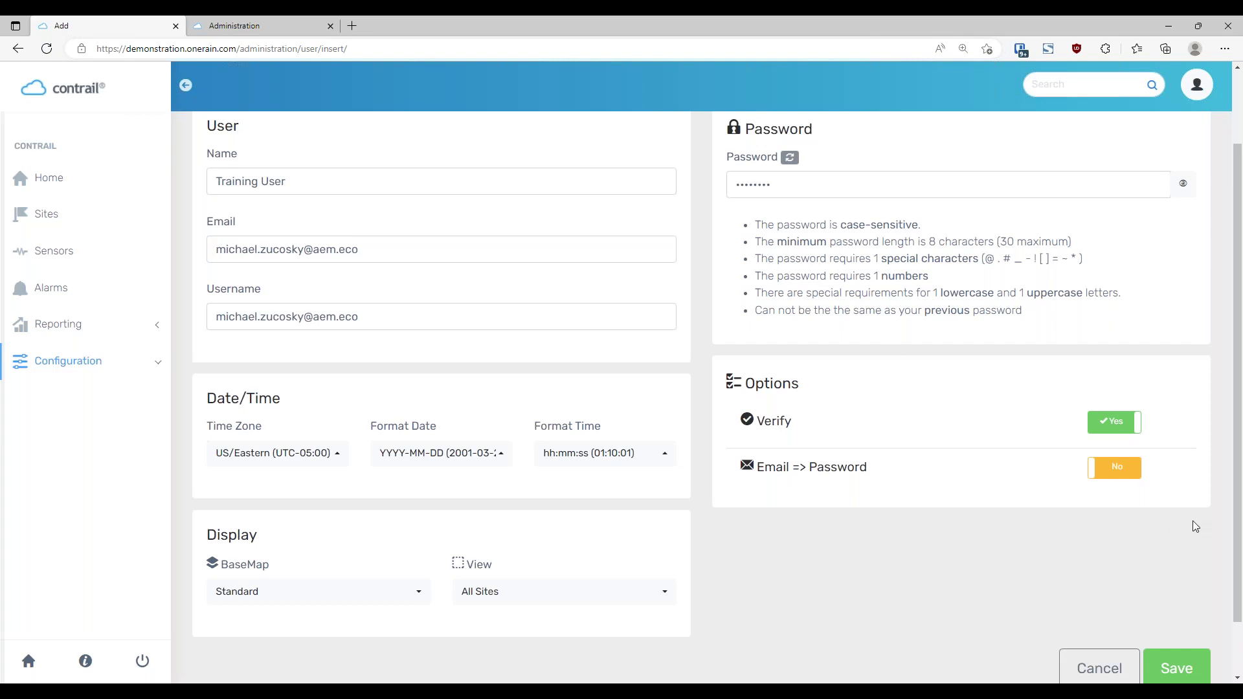
click(1121, 476)
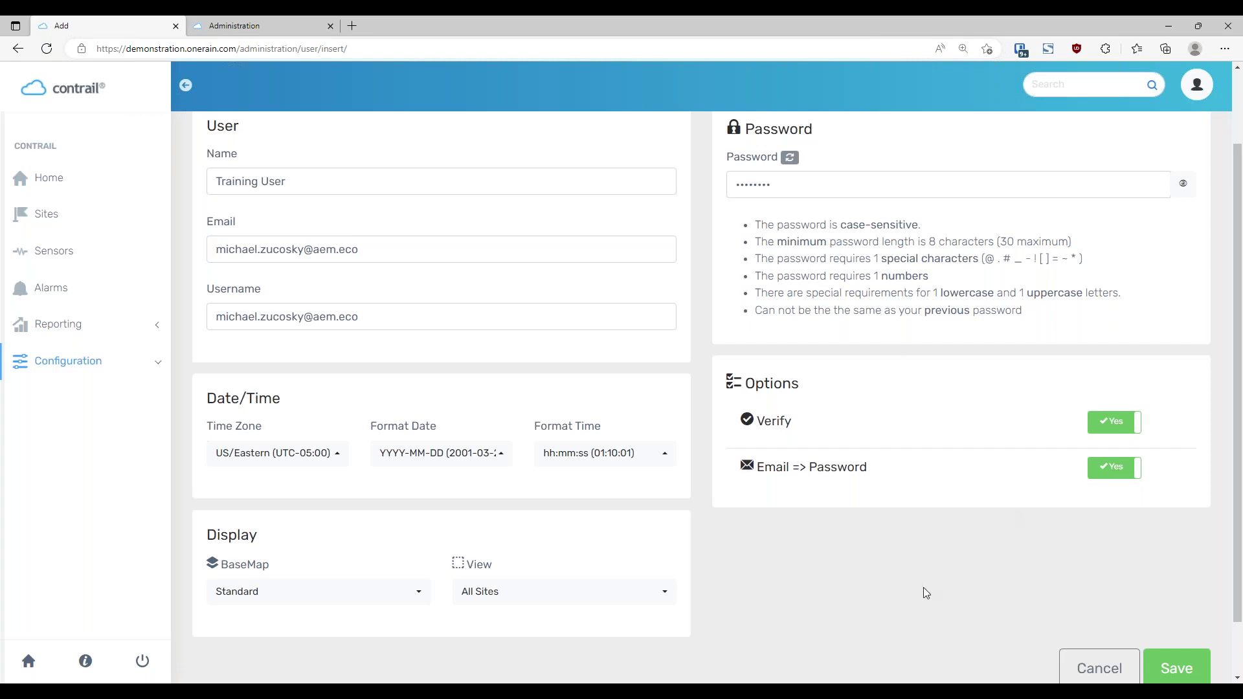
scroll(945, 584, up, 2)
scroll(945, 586, down, 3)
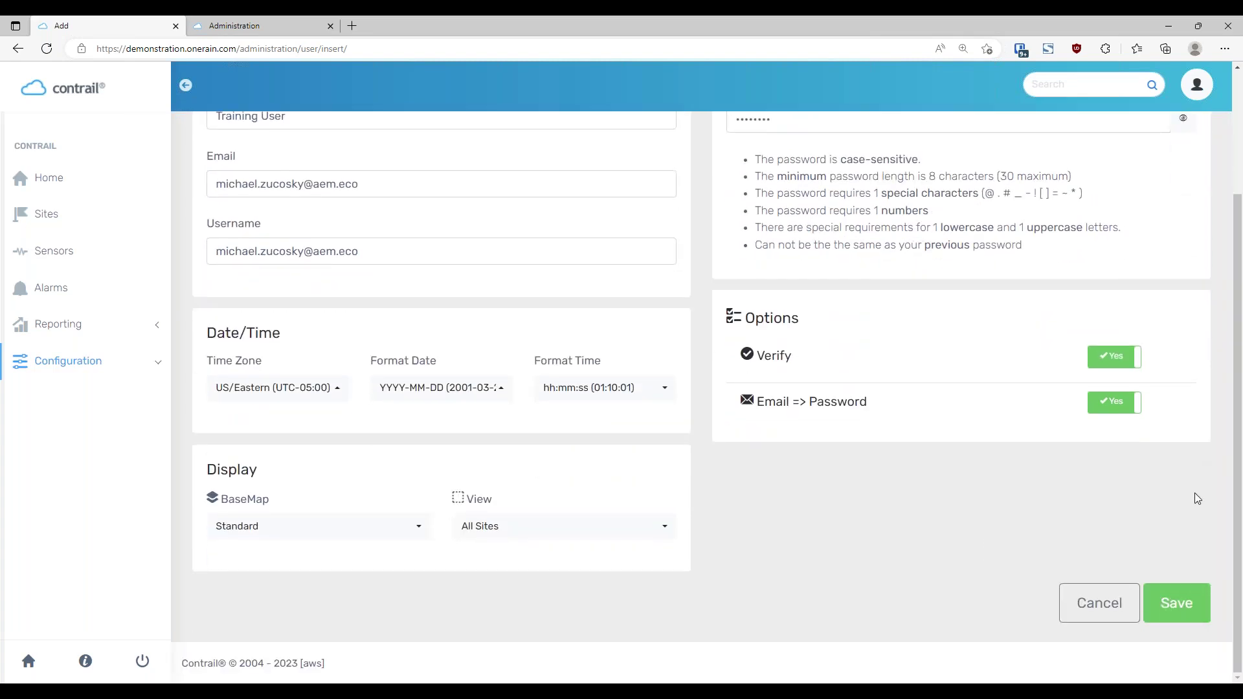
click(1189, 608)
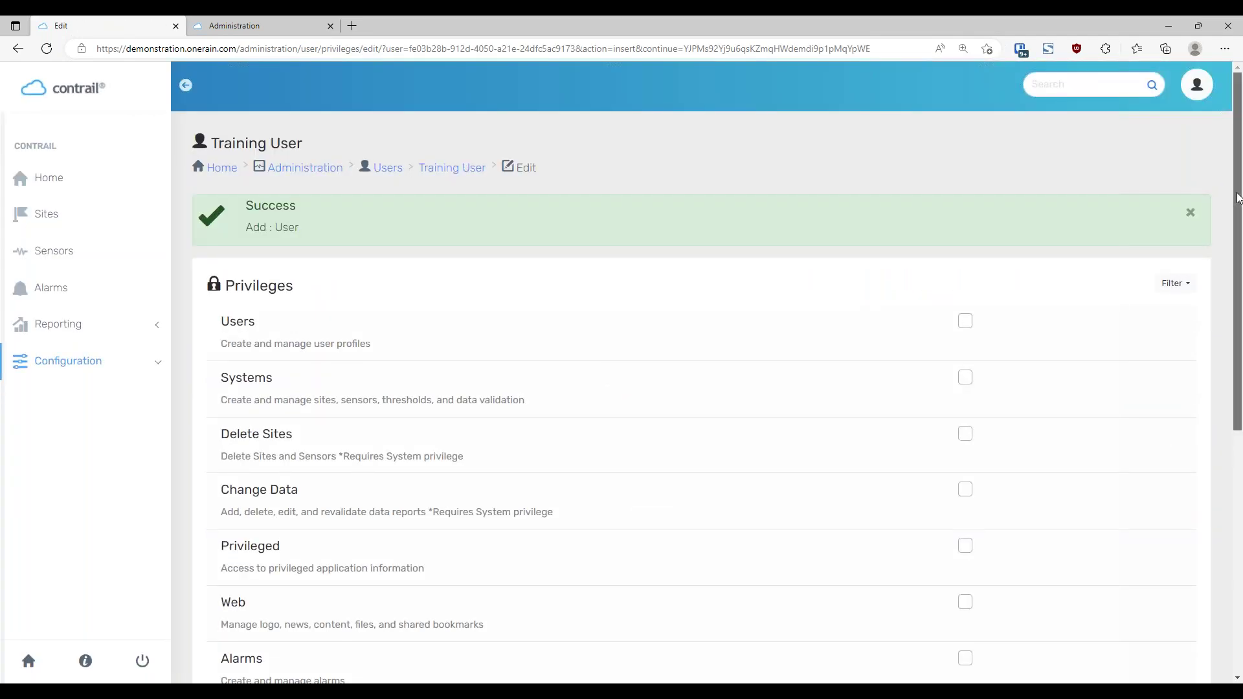
Scroll through Training User's privileges page and tick View Alarms
drag(1239, 198, 1241, 204)
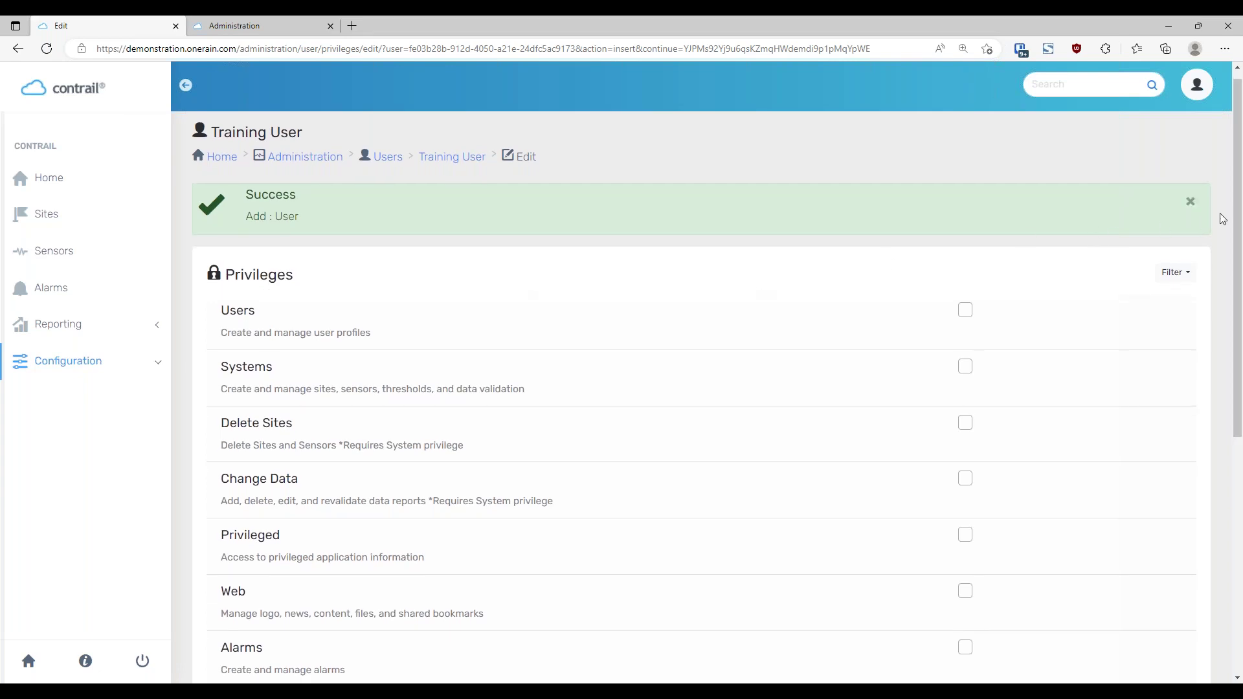
drag(1238, 229, 1241, 264)
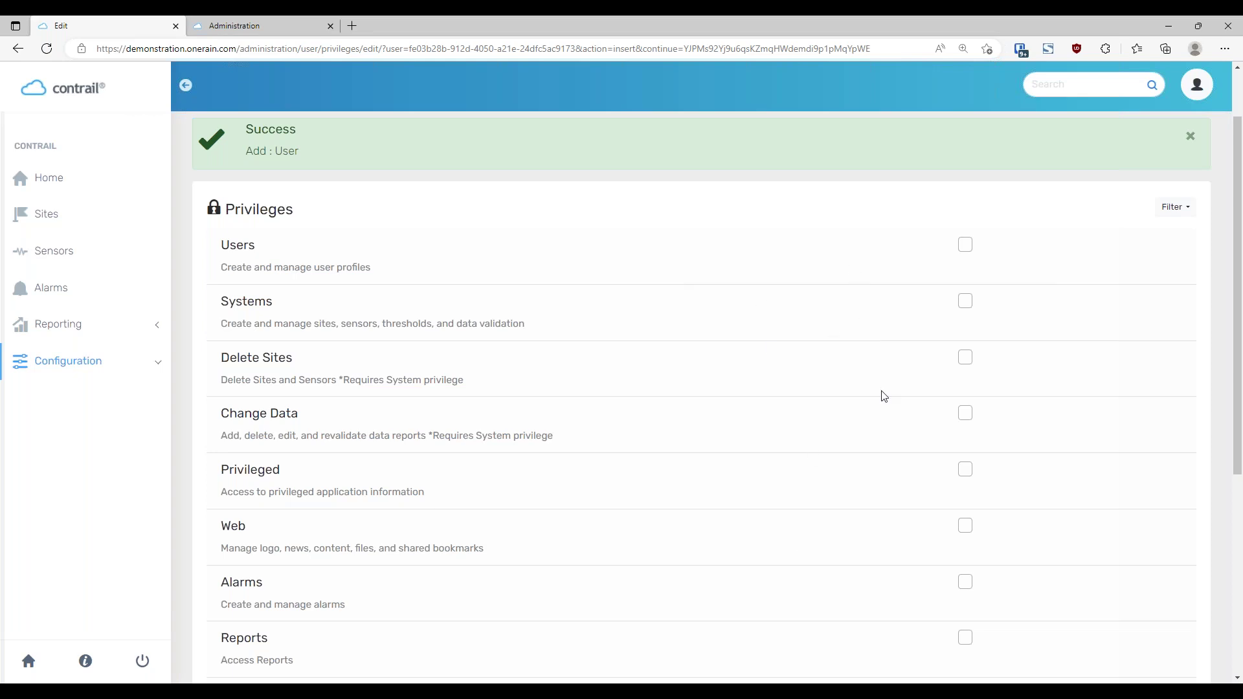
scroll(892, 497, down, 4)
scroll(893, 497, up, 2)
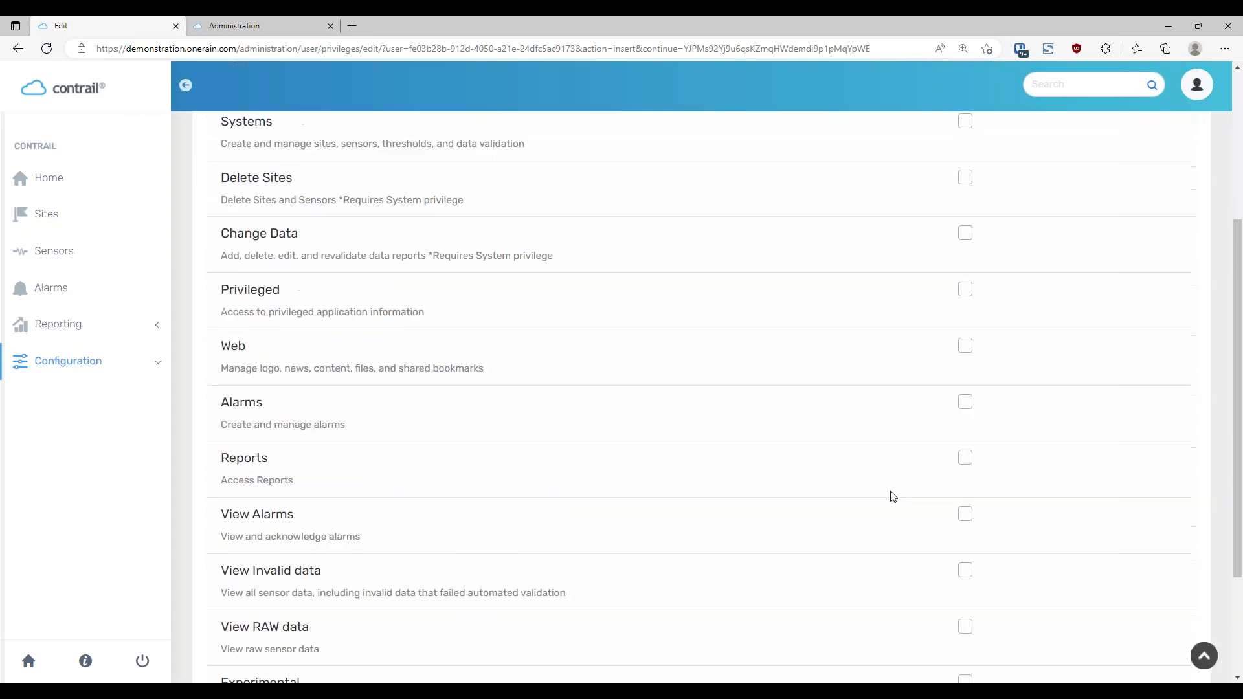
scroll(892, 497, up, 4)
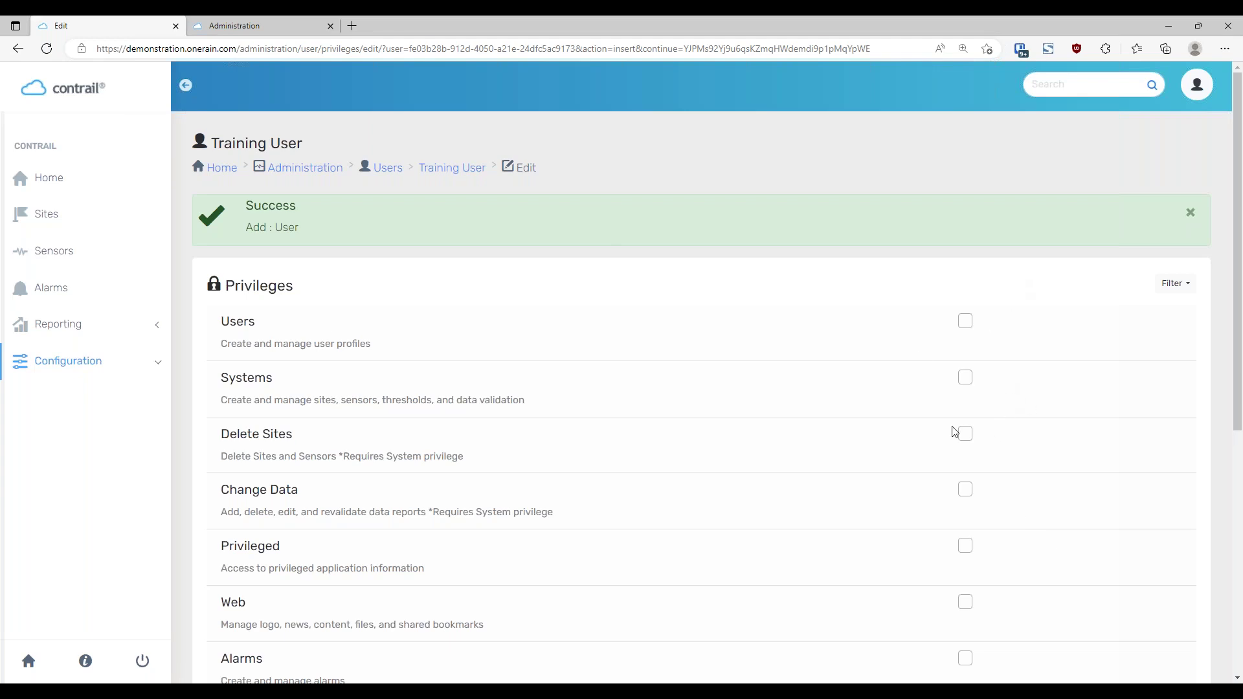
scroll(954, 431, down, 6)
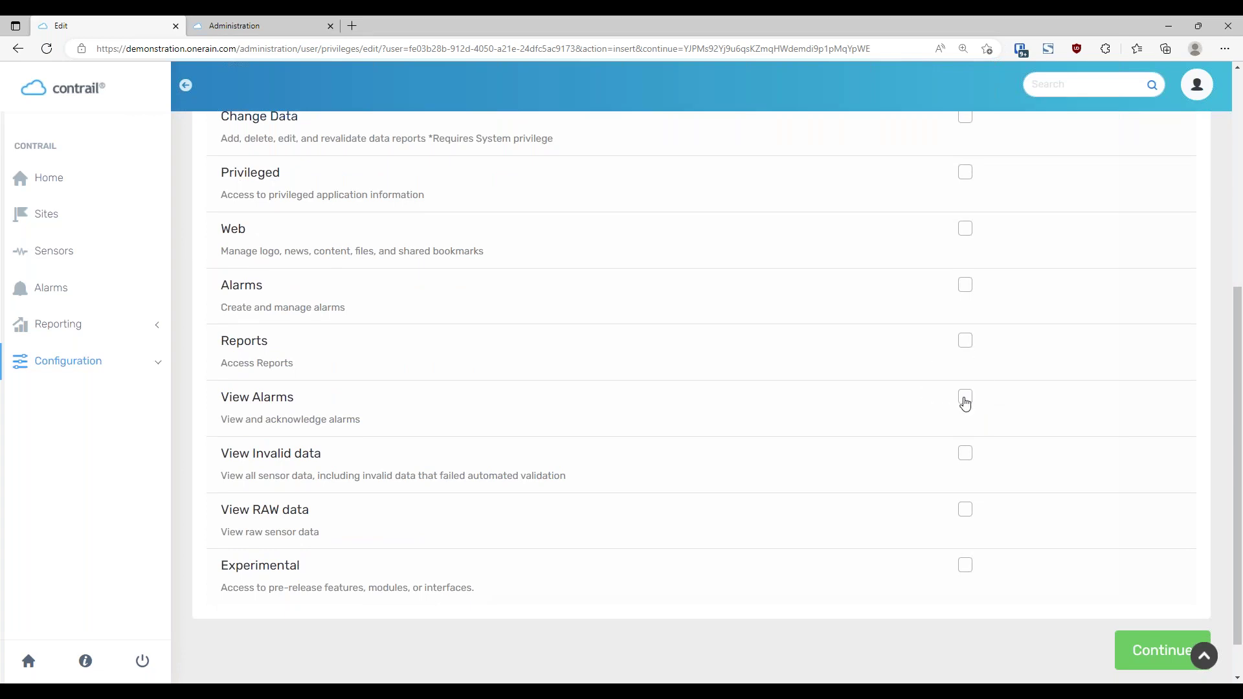
click(966, 398)
Tick the Reports privilege for Training User
click(965, 341)
scroll(1036, 421, up, 2)
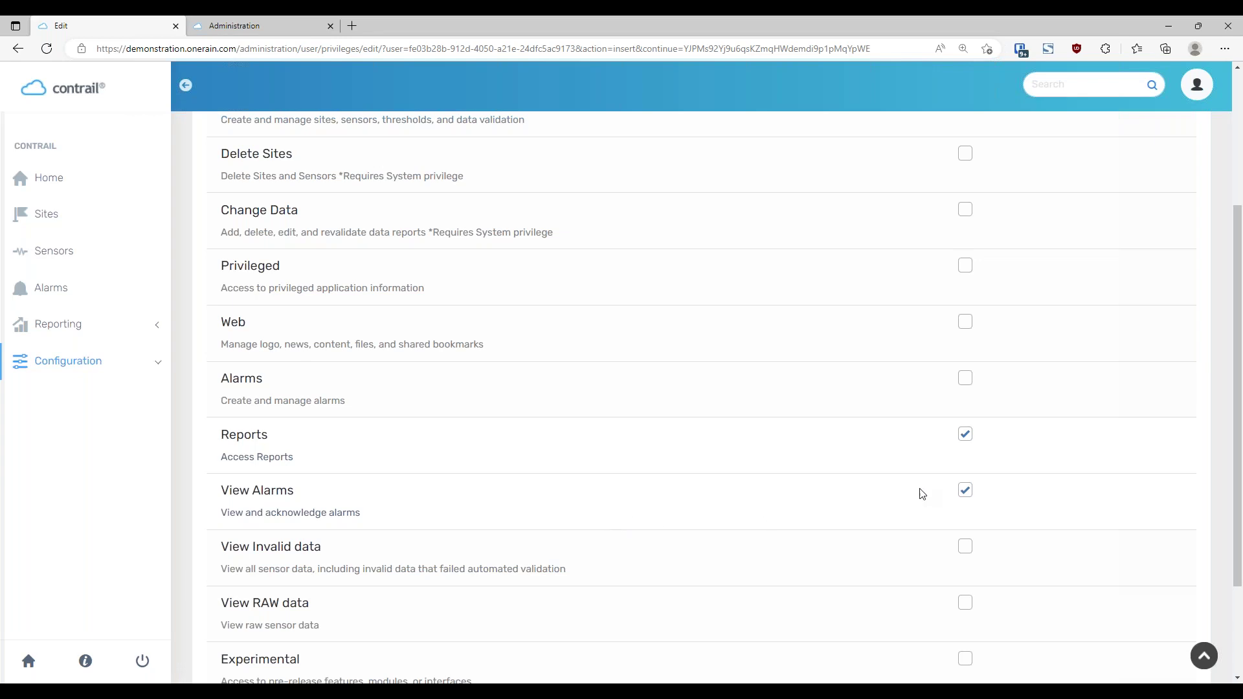
scroll(990, 395, up, 3)
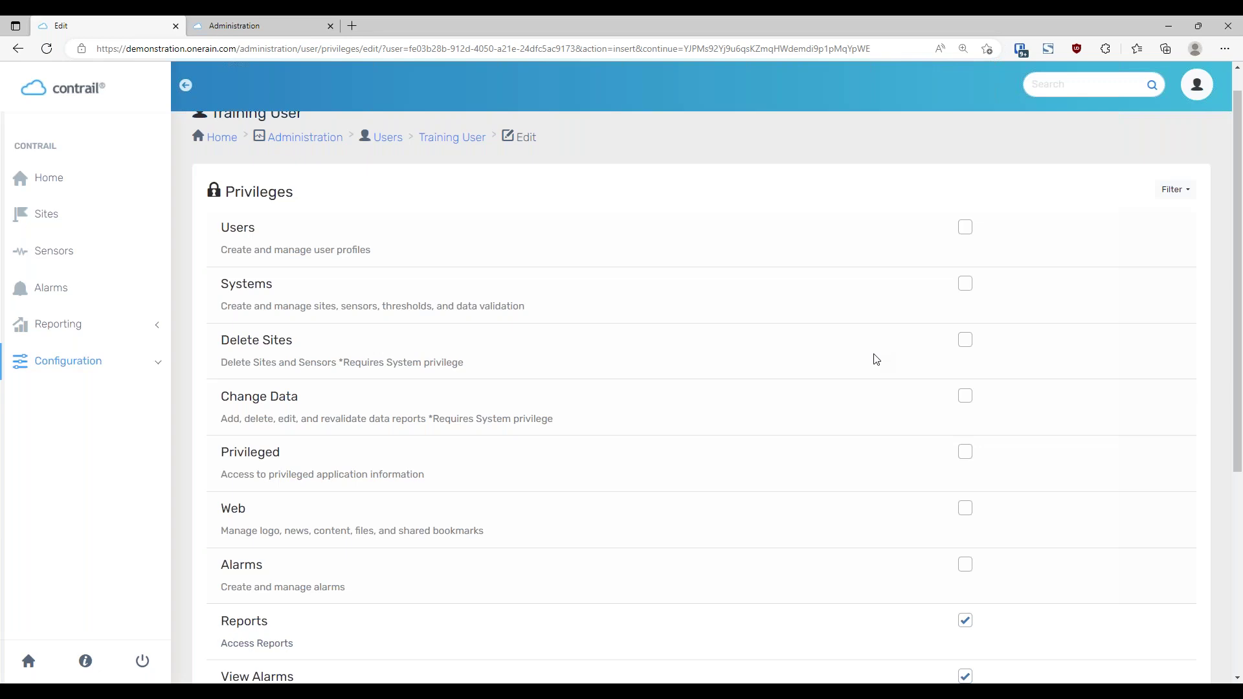
scroll(876, 359, down, 1)
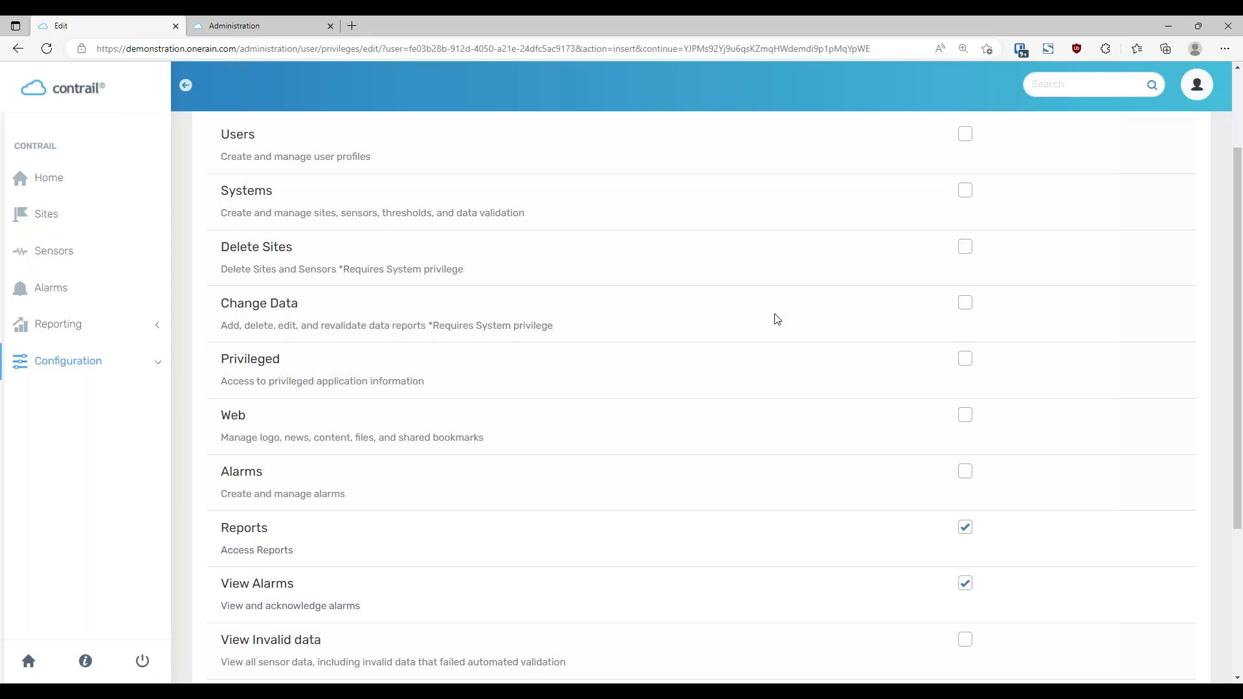
scroll(777, 320, down, 1)
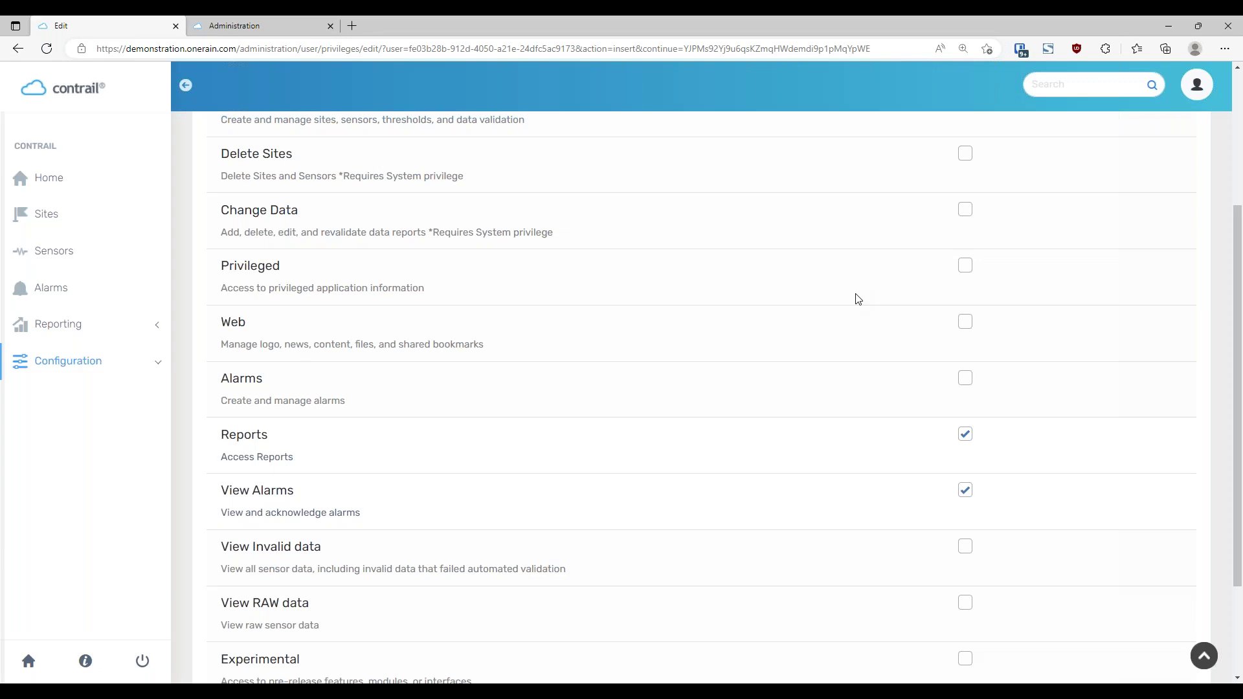
scroll(867, 391, down, 1)
scroll(868, 391, down, 1)
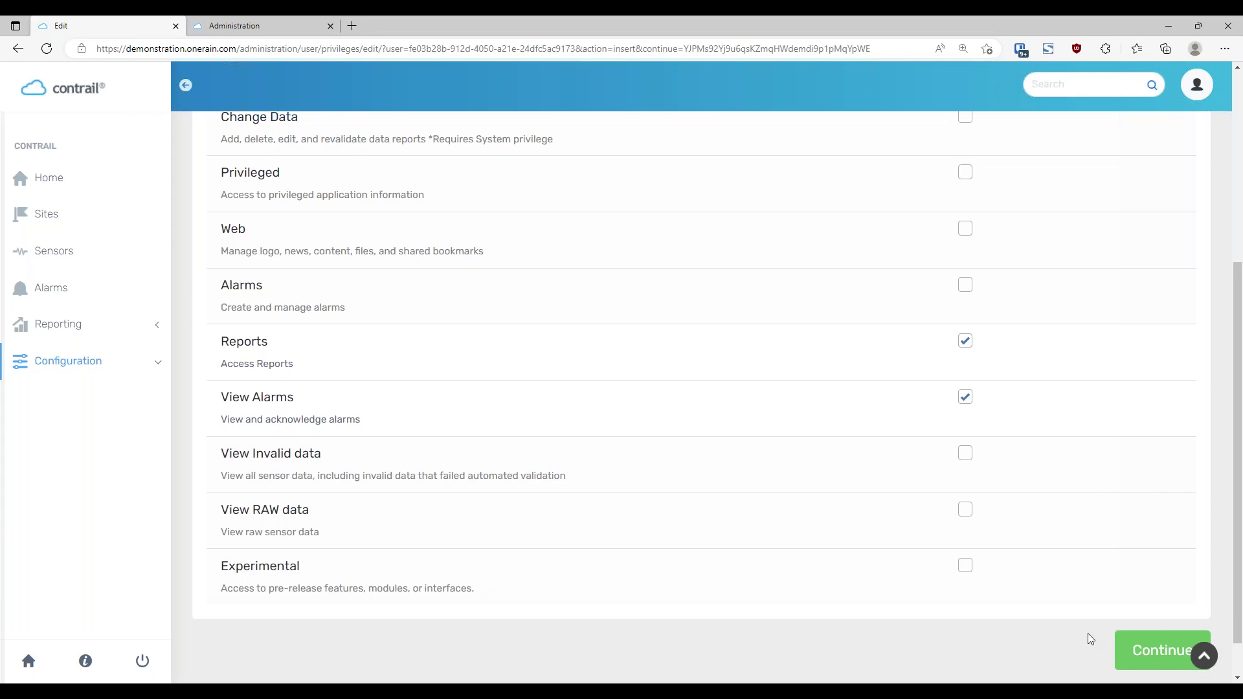
Tick View Invalid data in Training User's privileges list
scroll(1092, 512, up, 1)
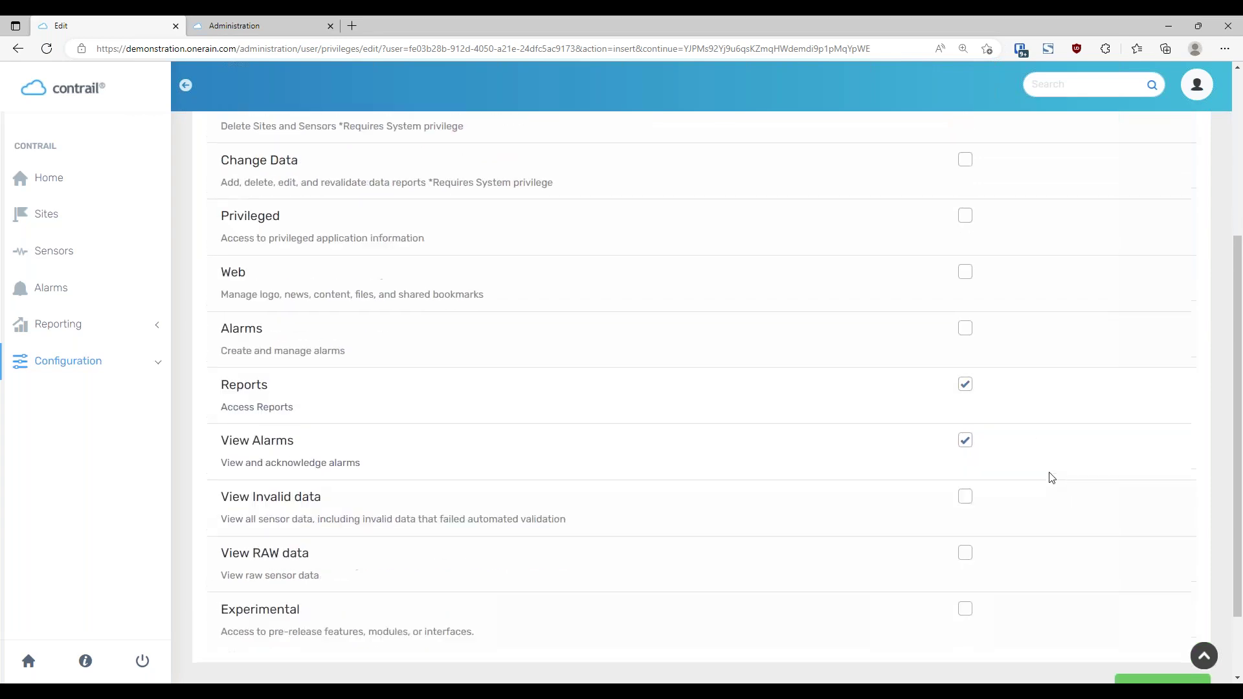
scroll(1053, 477, down, 2)
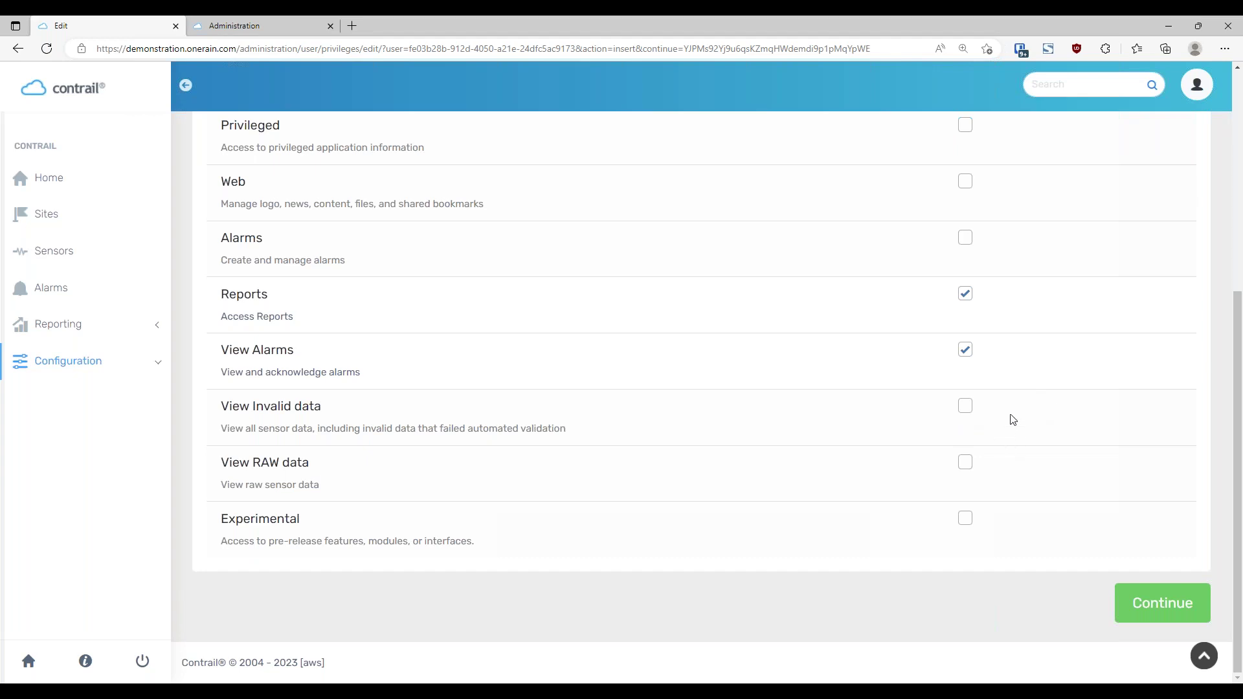
click(966, 410)
Confirm the privileges to finish adding the Training User account
click(1157, 616)
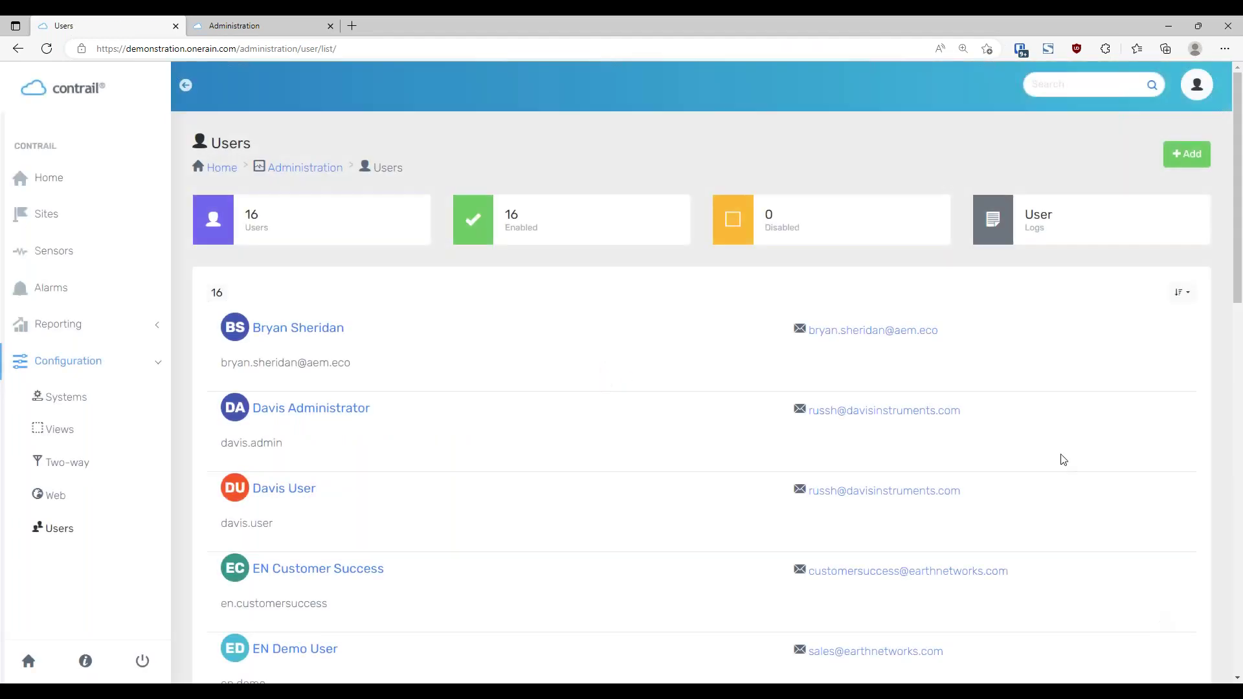
scroll(479, 464, down, 10)
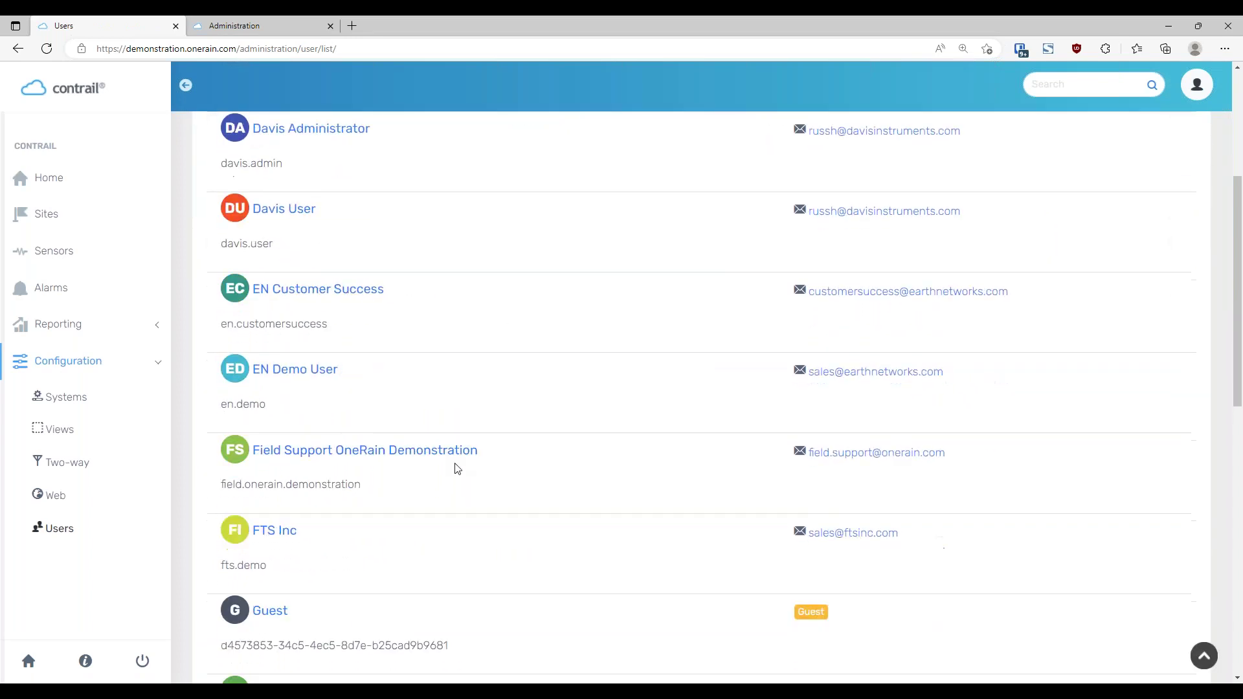
scroll(458, 465, down, 4)
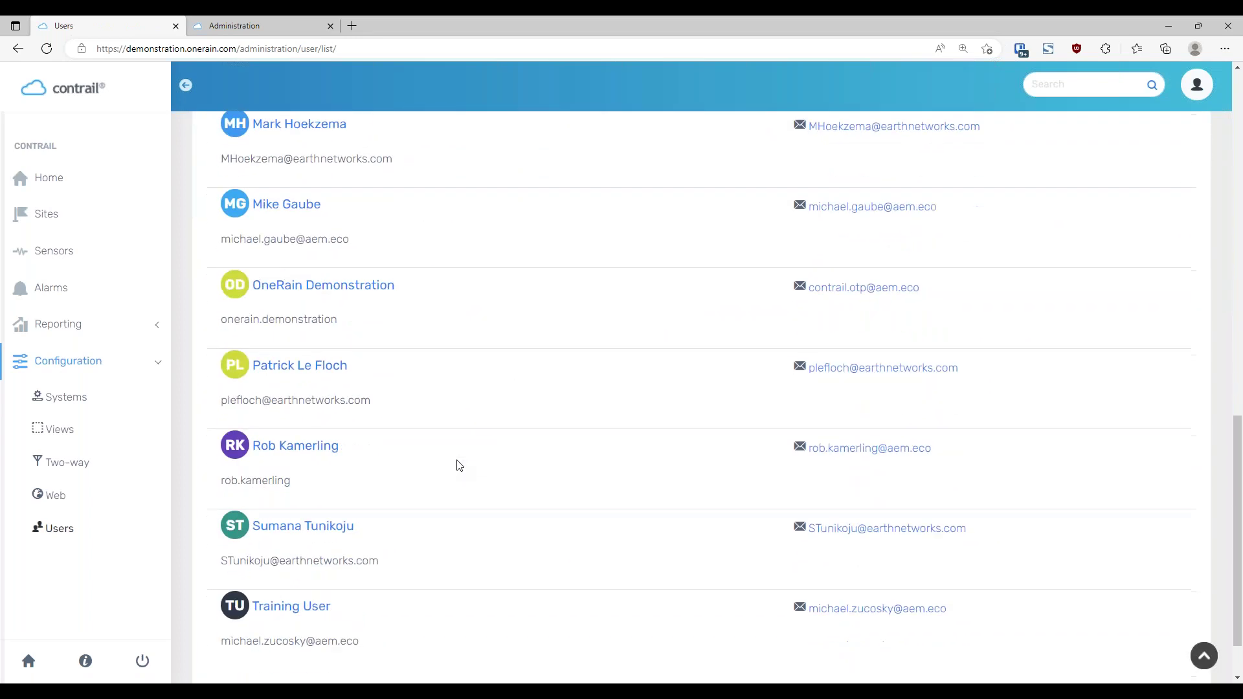
scroll(409, 576, down, 2)
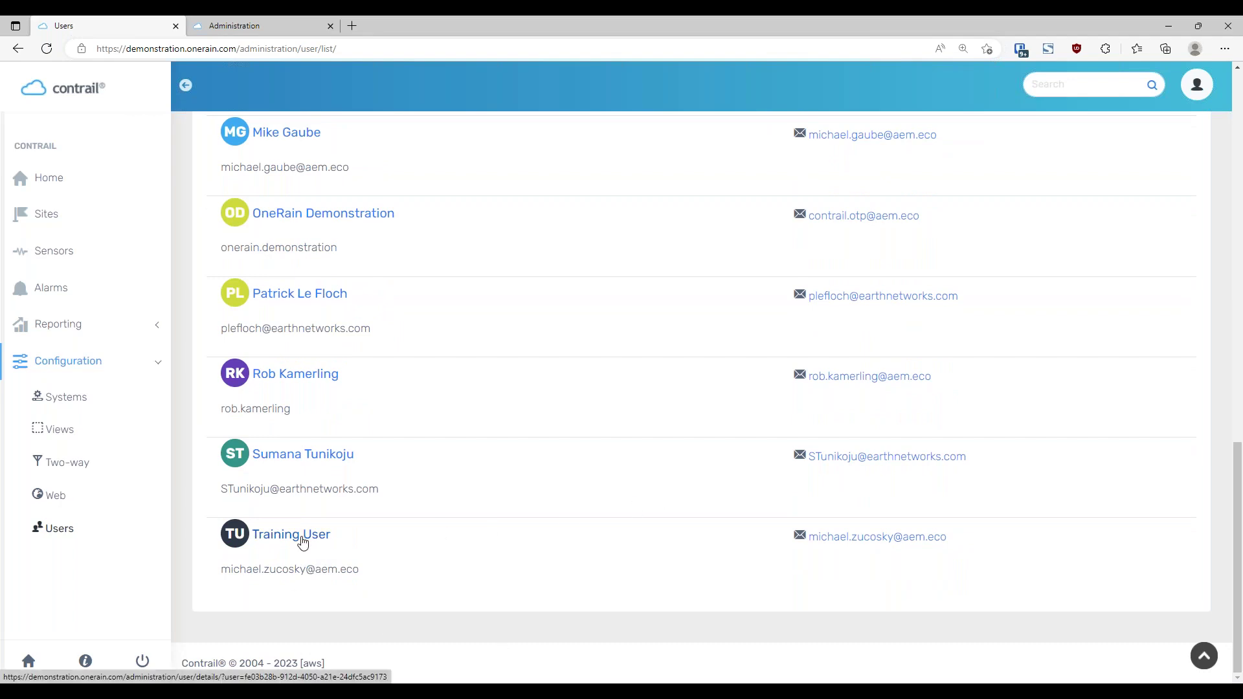
Open Training User's details and its edit form, then leave it without saving
click(301, 538)
click(1175, 155)
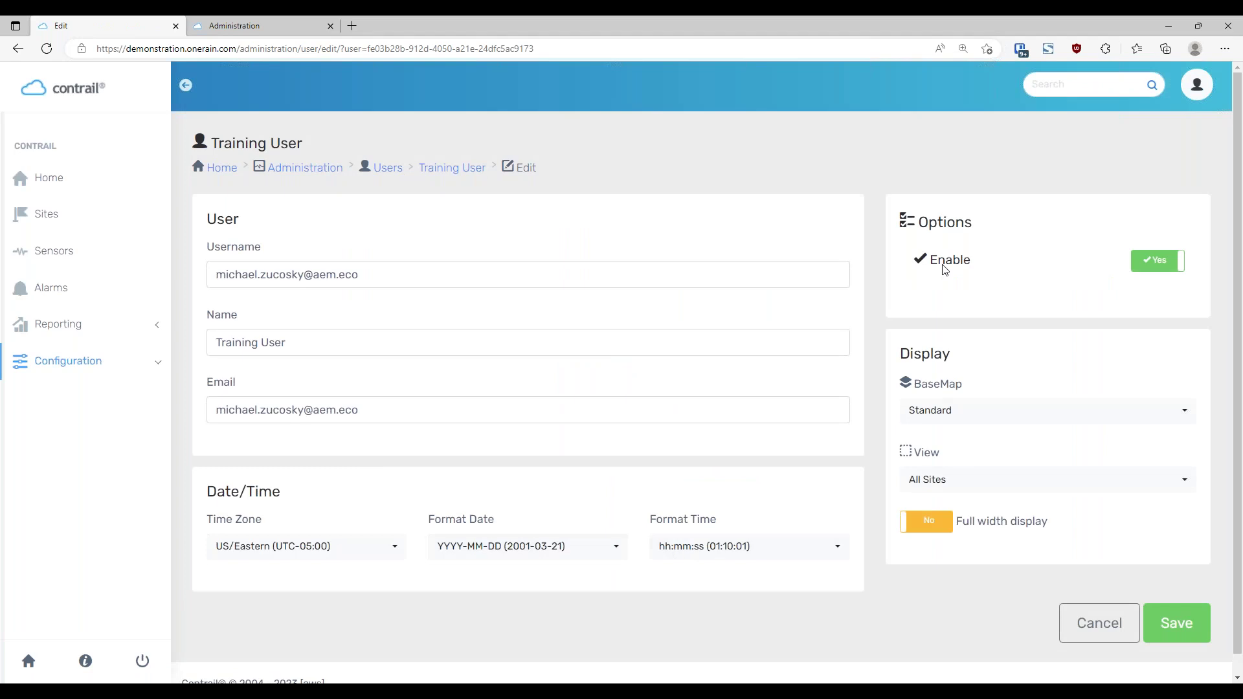
click(1105, 621)
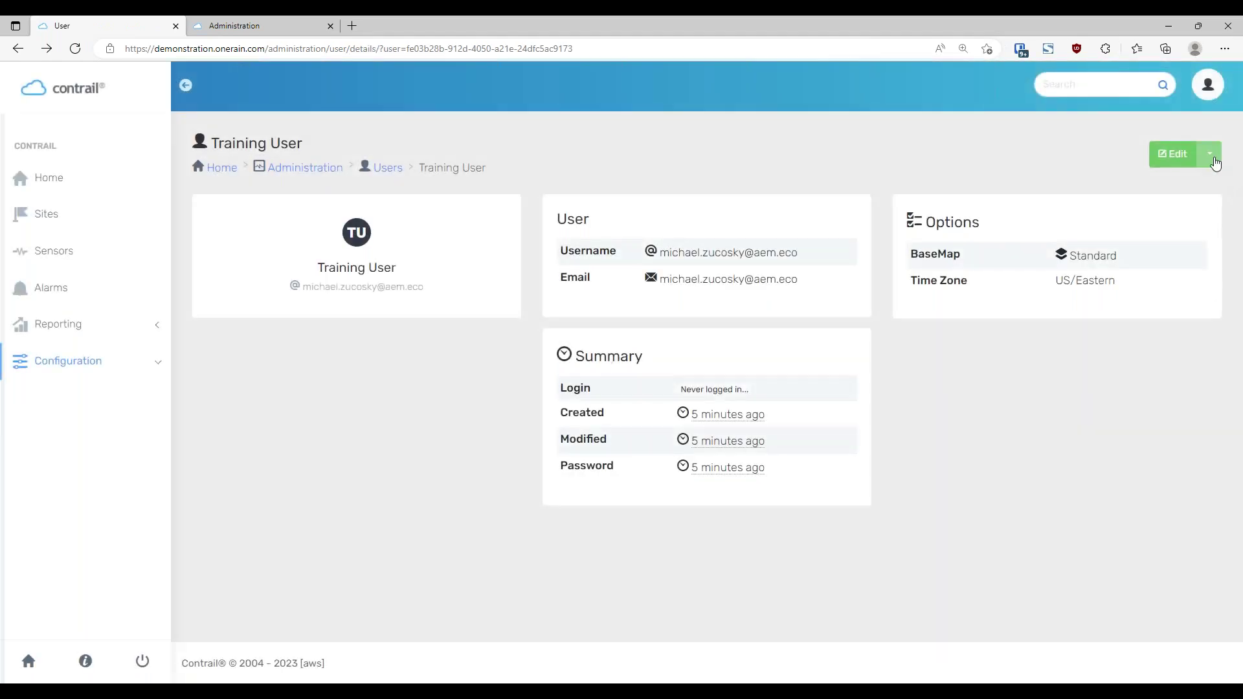
Open Training User's password form from the actions menu and cancel it unchanged
click(1210, 156)
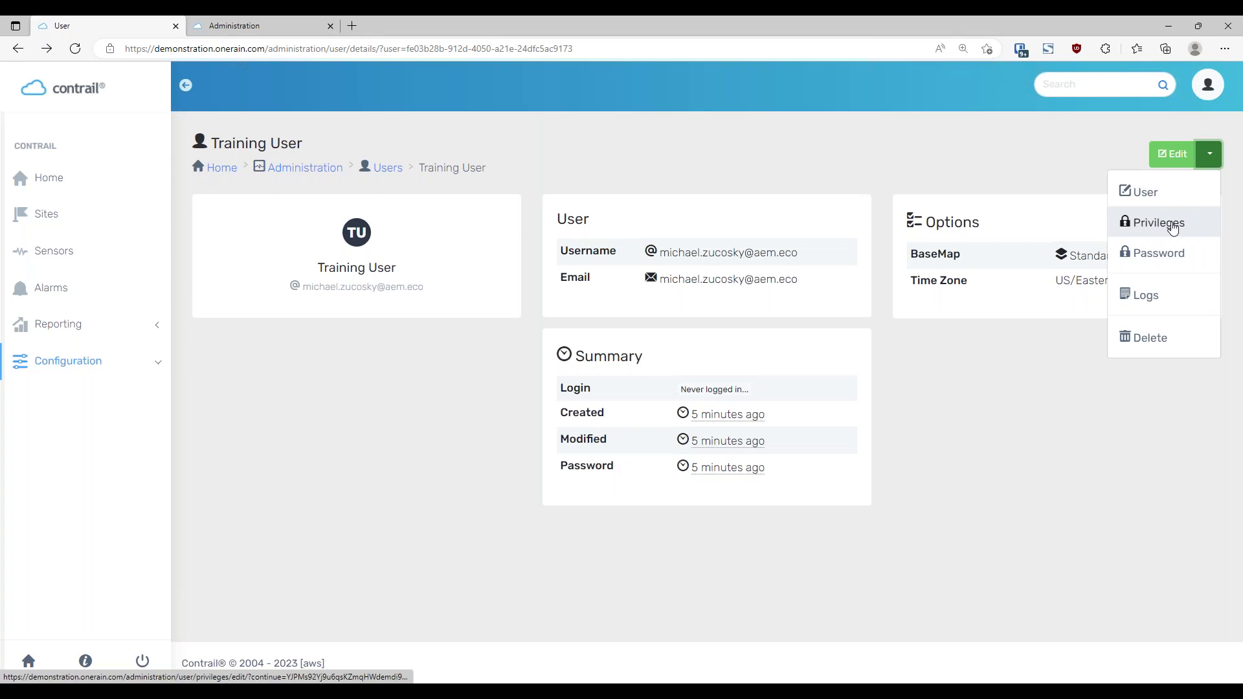
click(1159, 259)
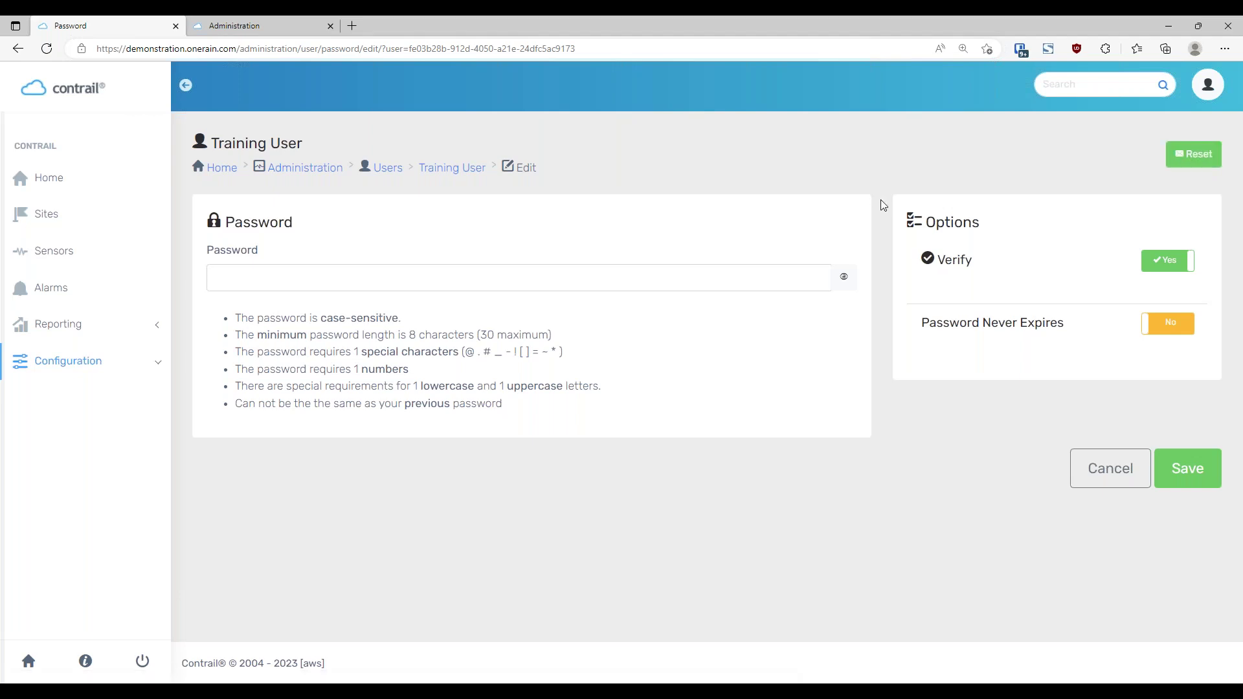
click(1123, 467)
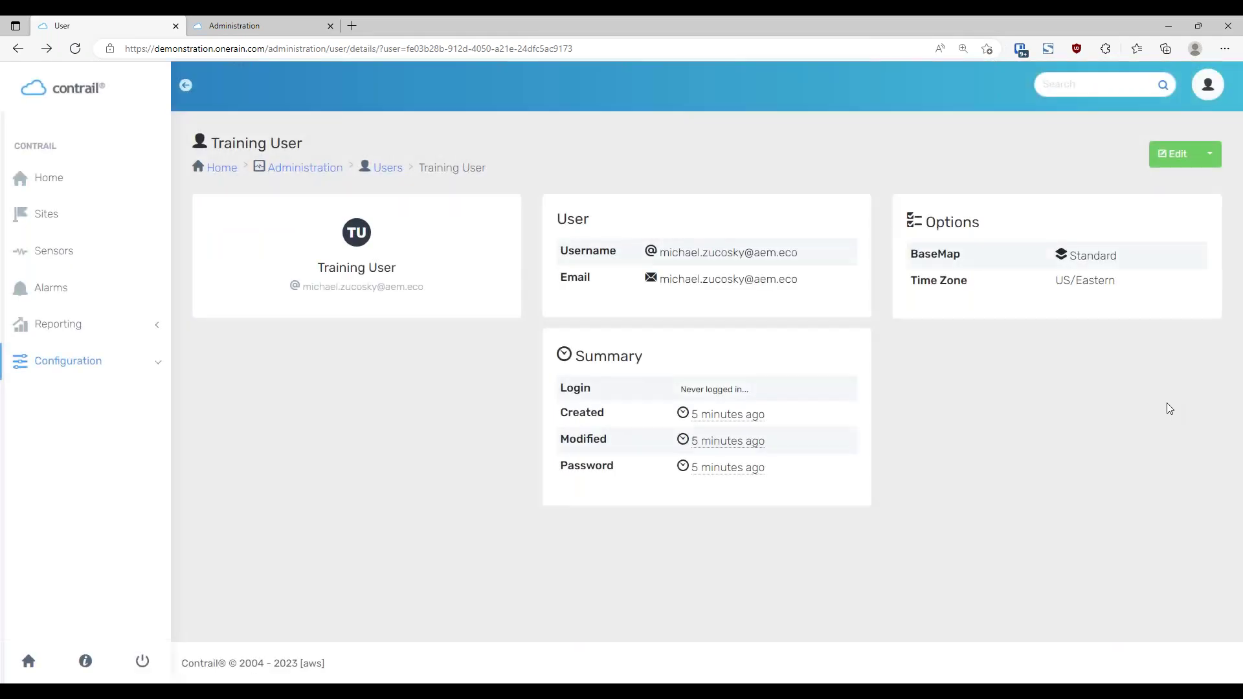
Reopen and dismiss the account actions list, then expand Configuration in the sidebar
click(1209, 155)
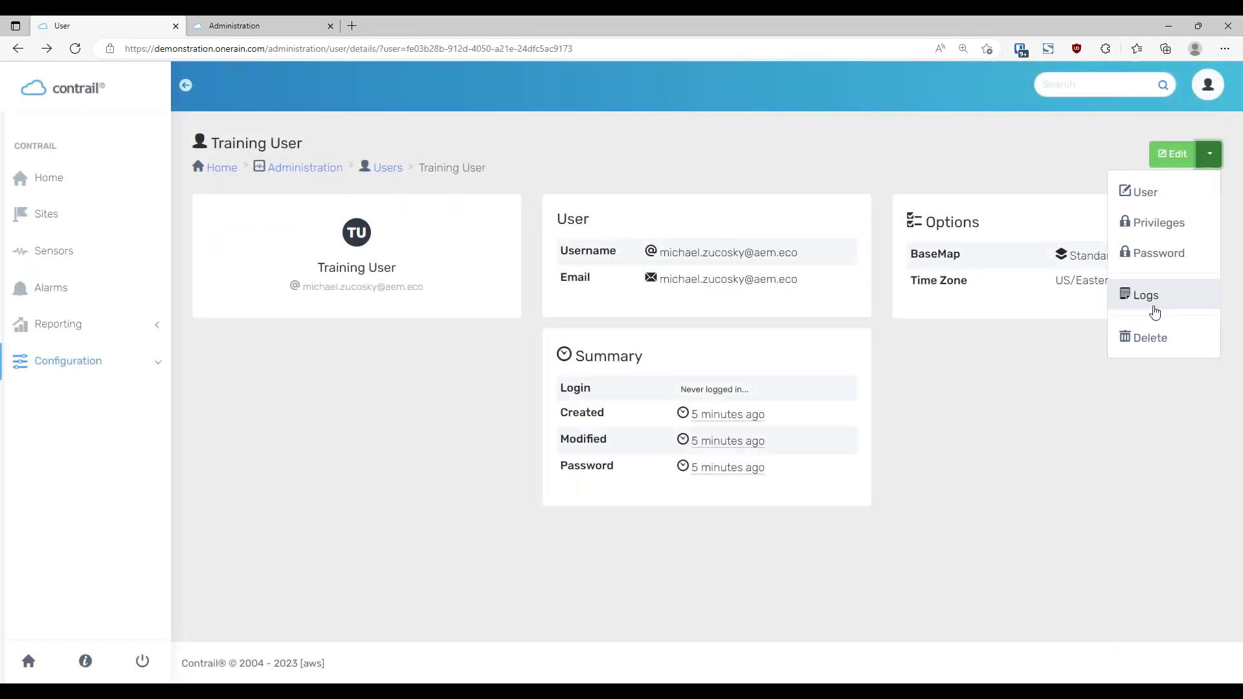
click(969, 521)
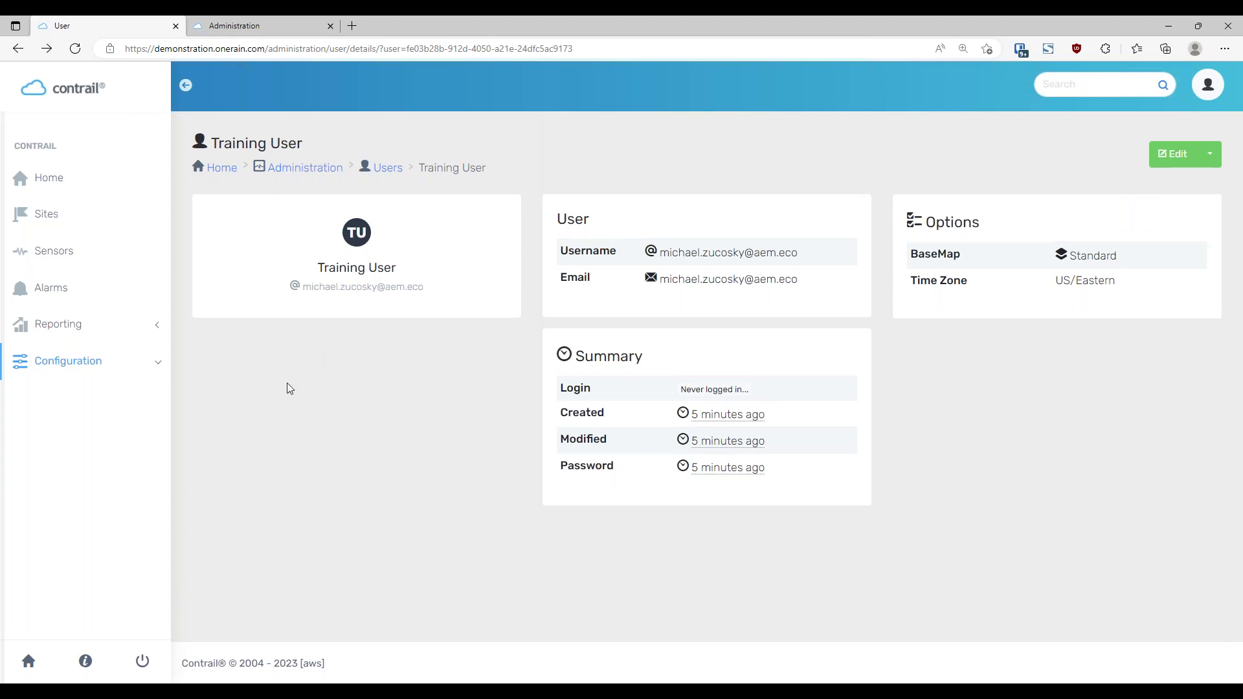
click(161, 366)
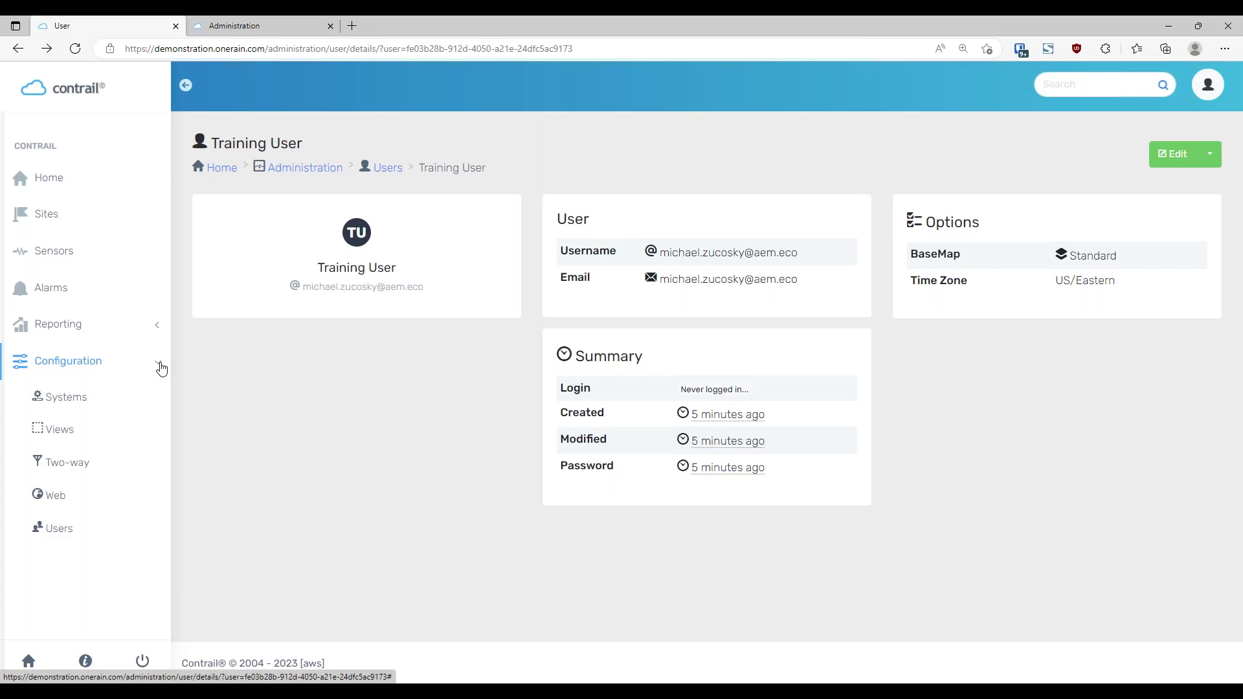
Go to the Web configuration page and open the public Home page in a background tab
click(59, 502)
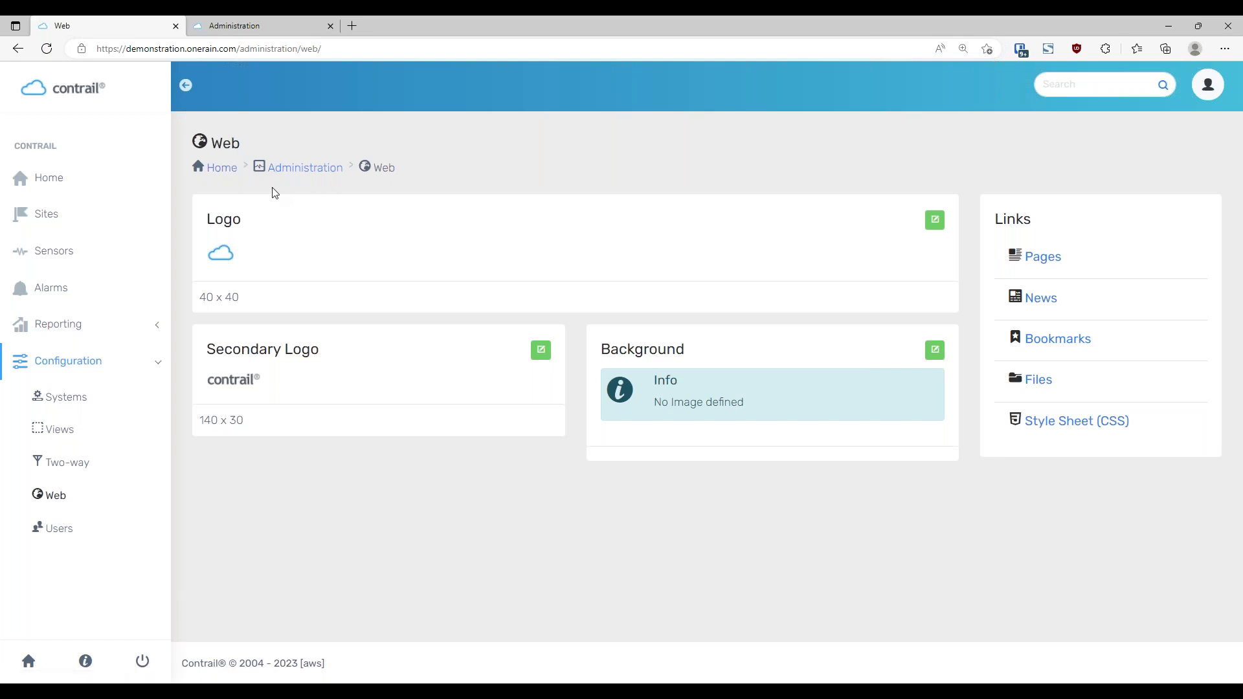
middle_click(221, 169)
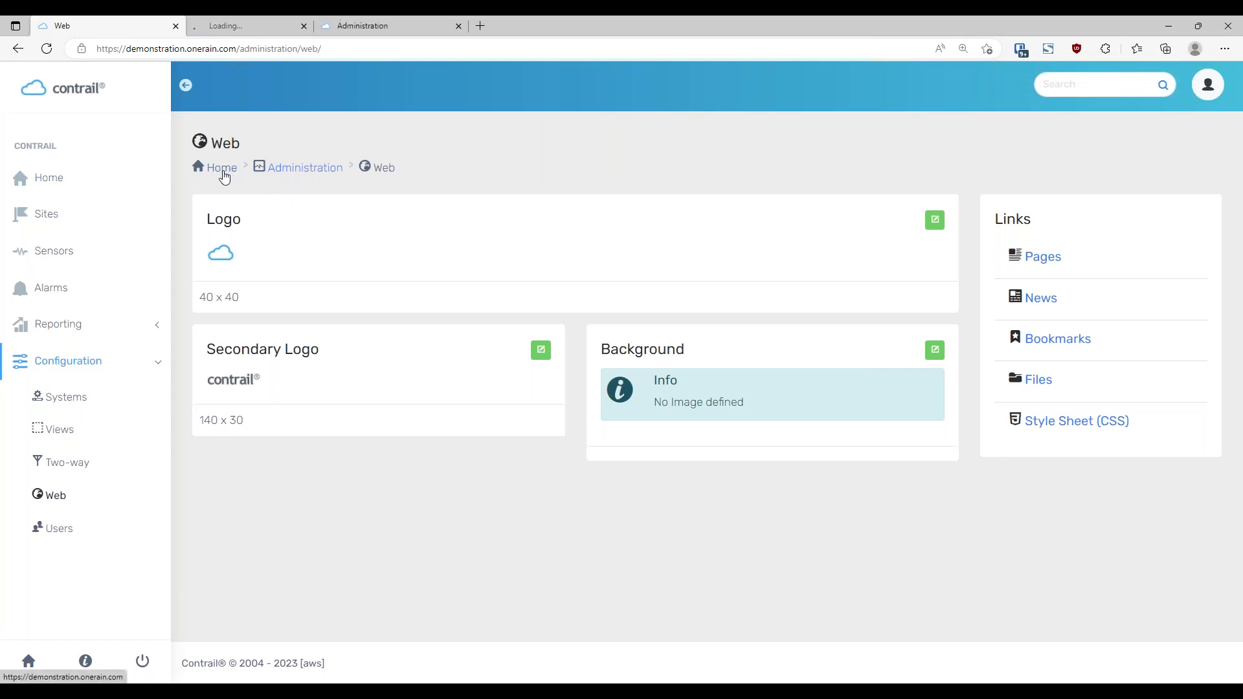
Preview the public welcome page at full and narrower window sizes, then open the Logo edit form
click(239, 26)
click(125, 27)
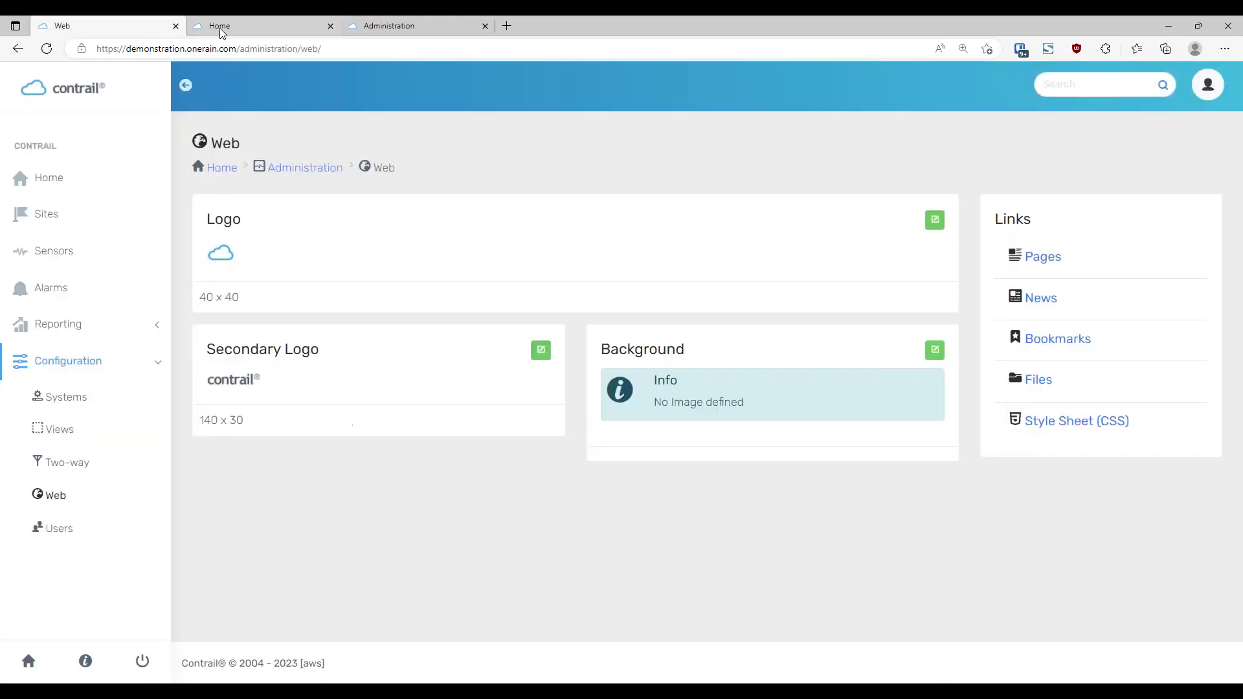
click(239, 24)
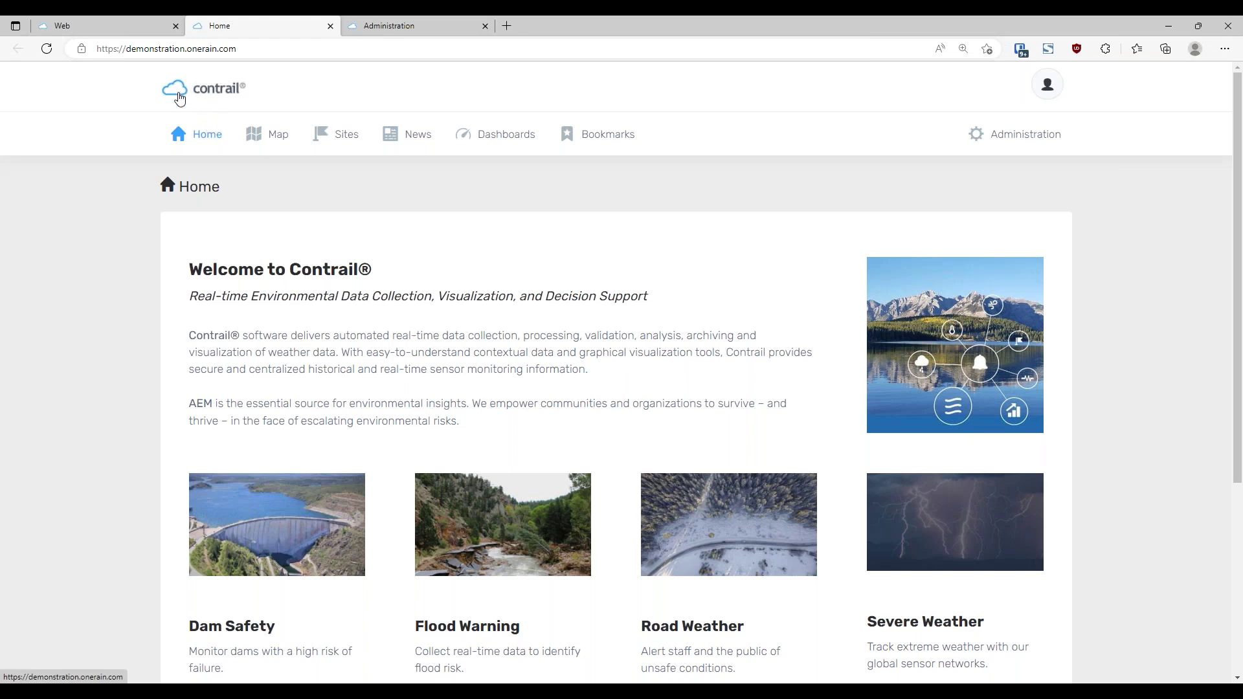
click(90, 26)
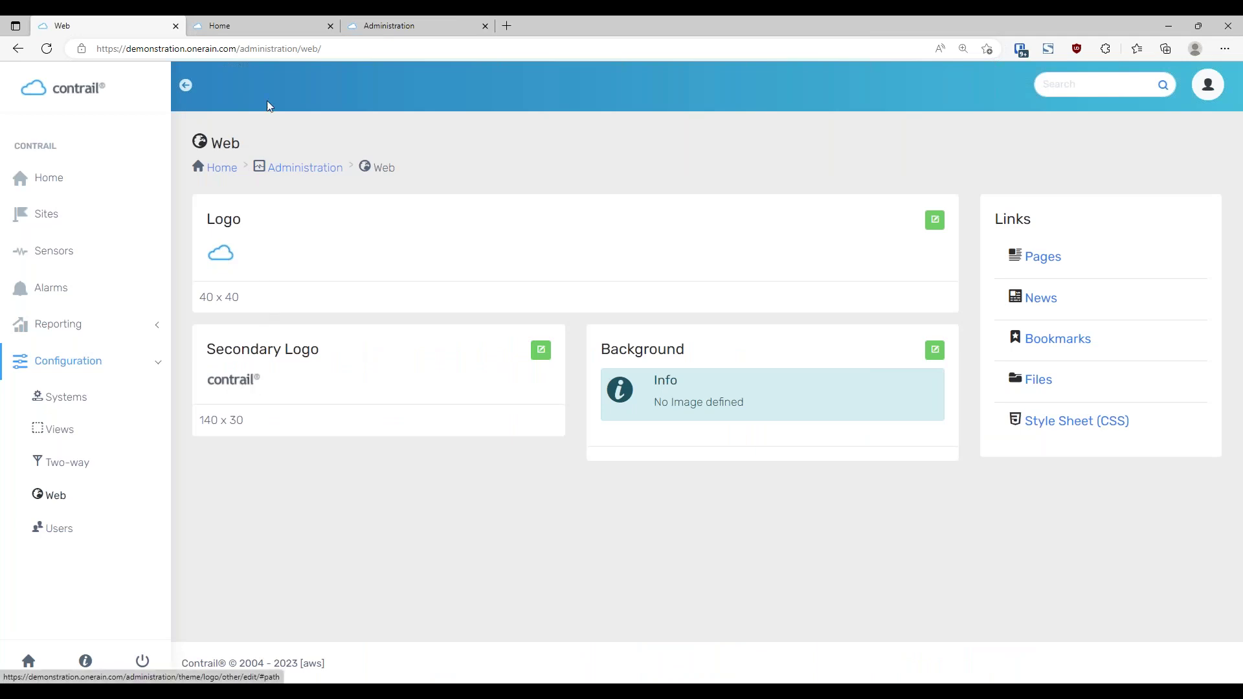
click(274, 26)
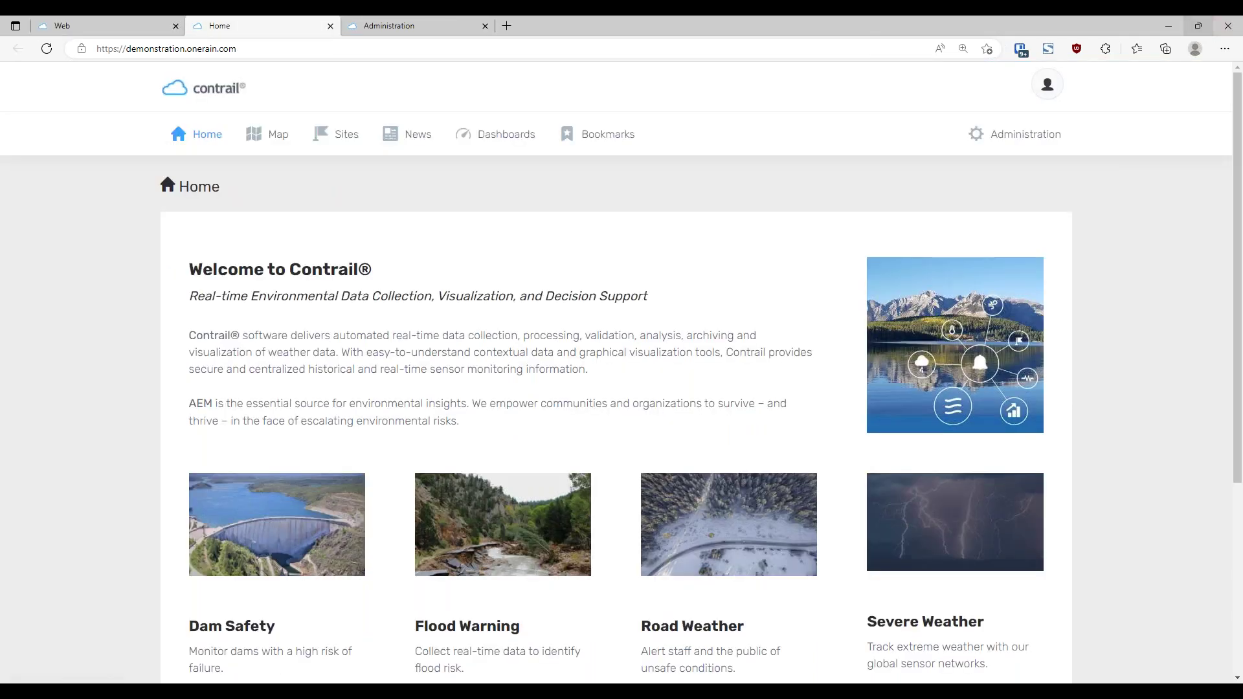
double_click(724, 36)
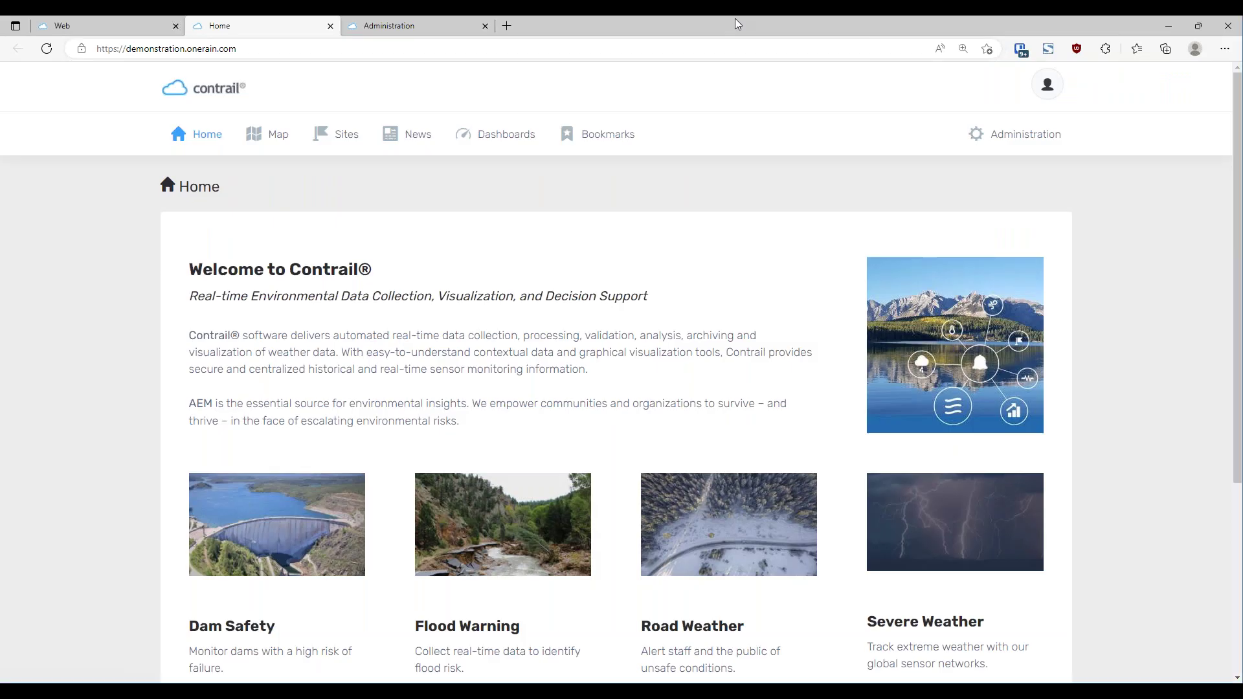
drag(1124, 235, 1099, 266)
click(1058, 78)
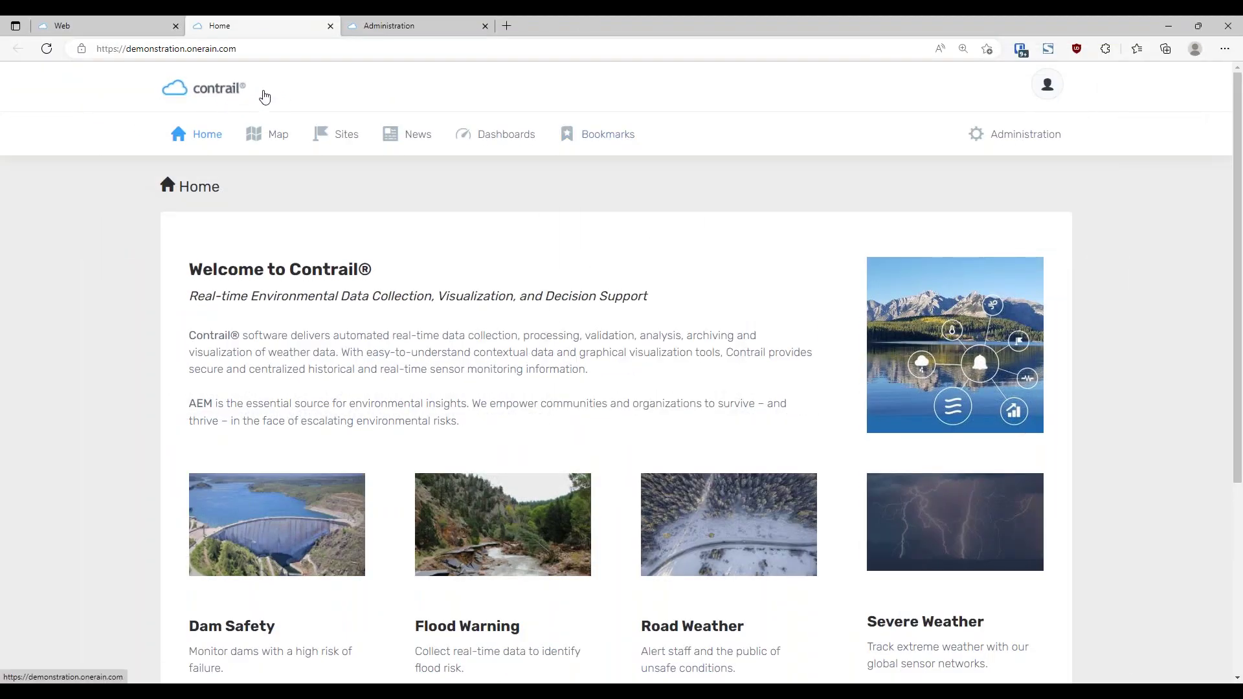
click(110, 30)
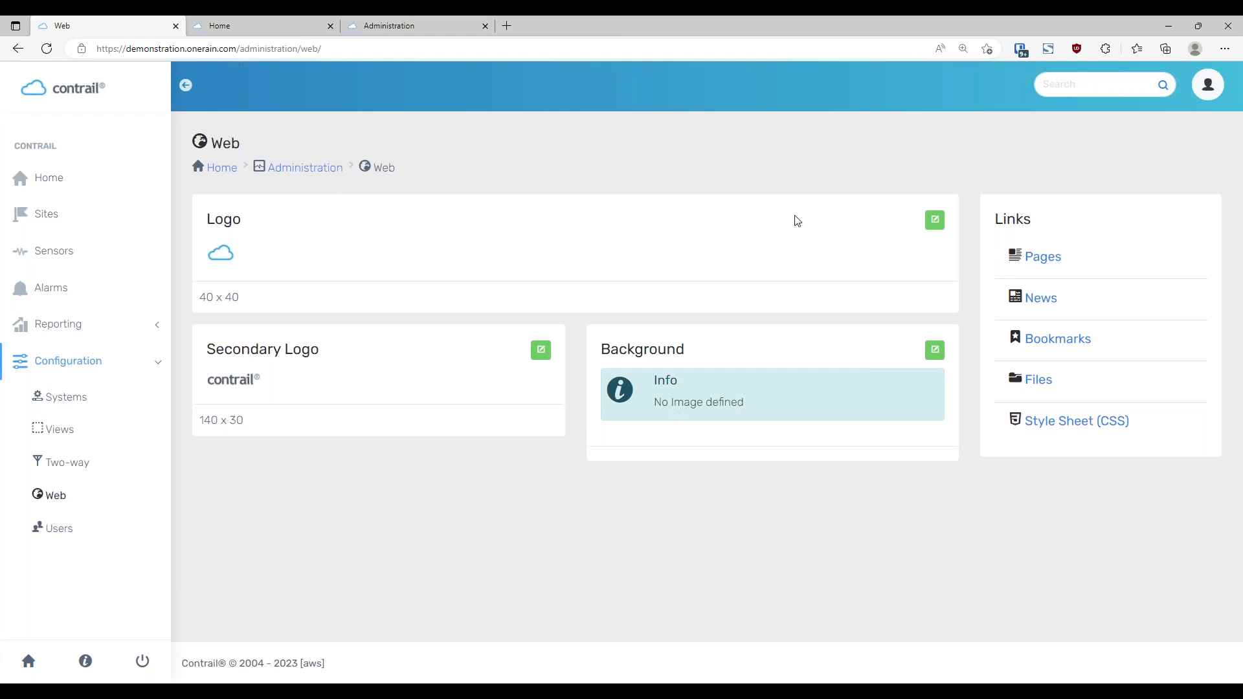
click(936, 222)
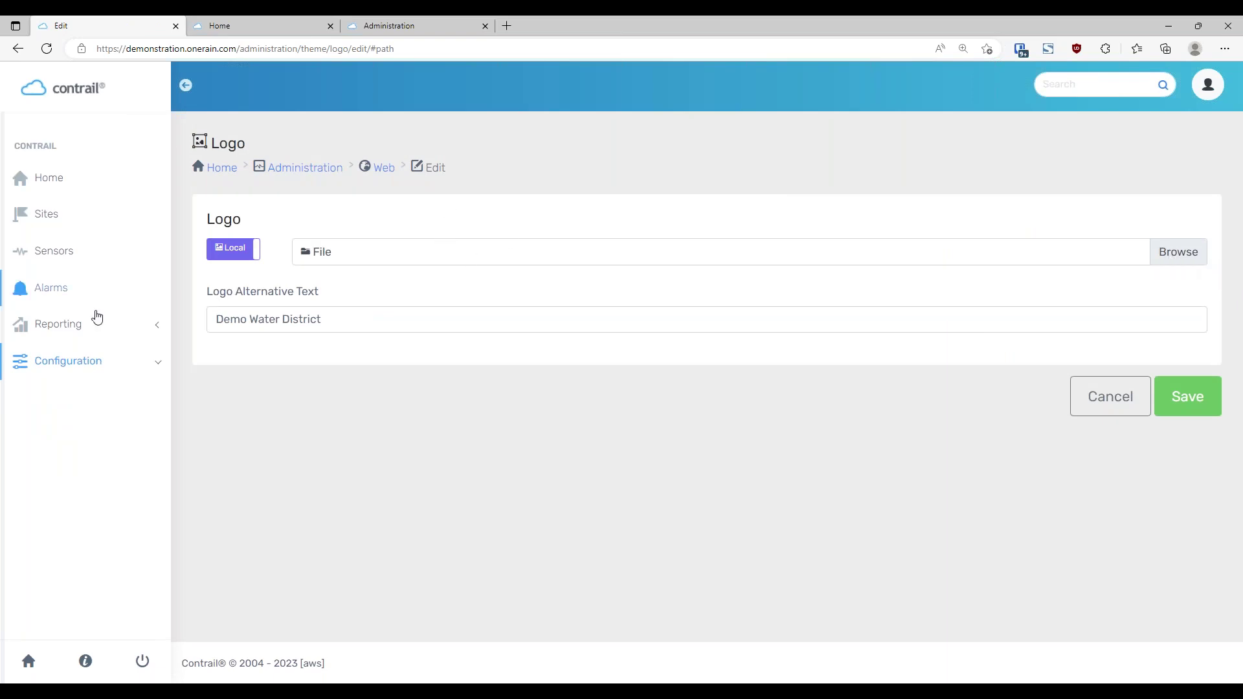
Switch the logo source from Local to Web to inspect its file path, then cancel unchanged
click(230, 256)
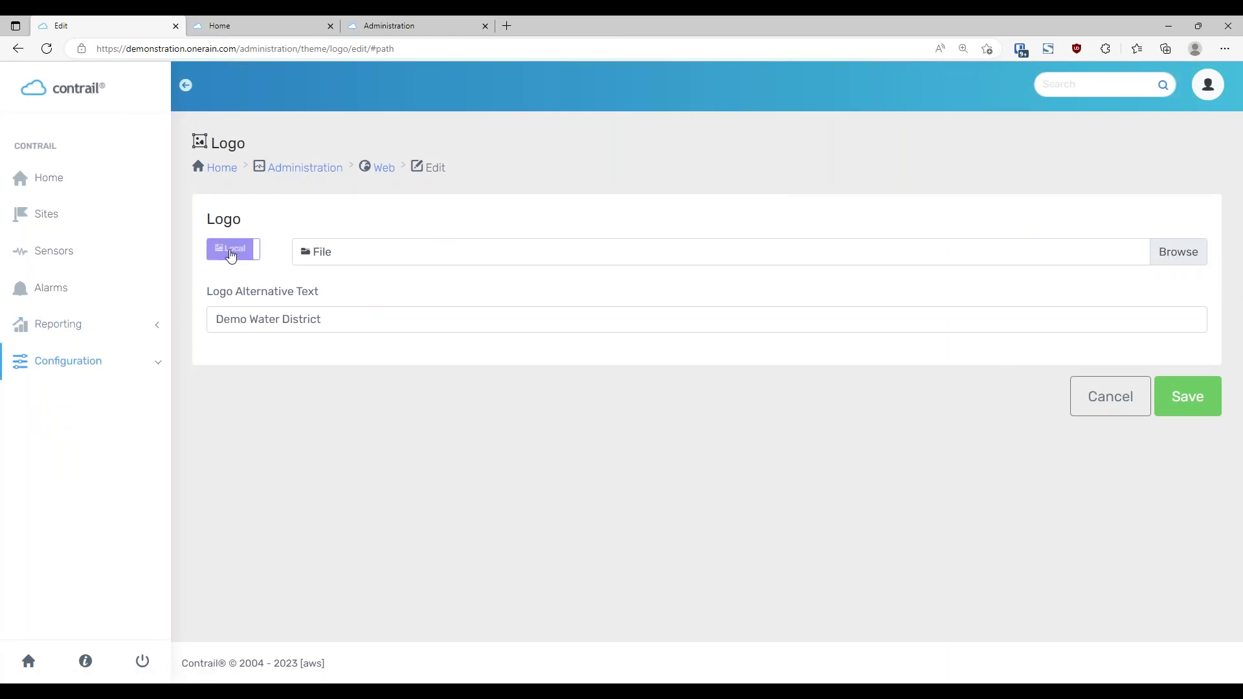
click(230, 256)
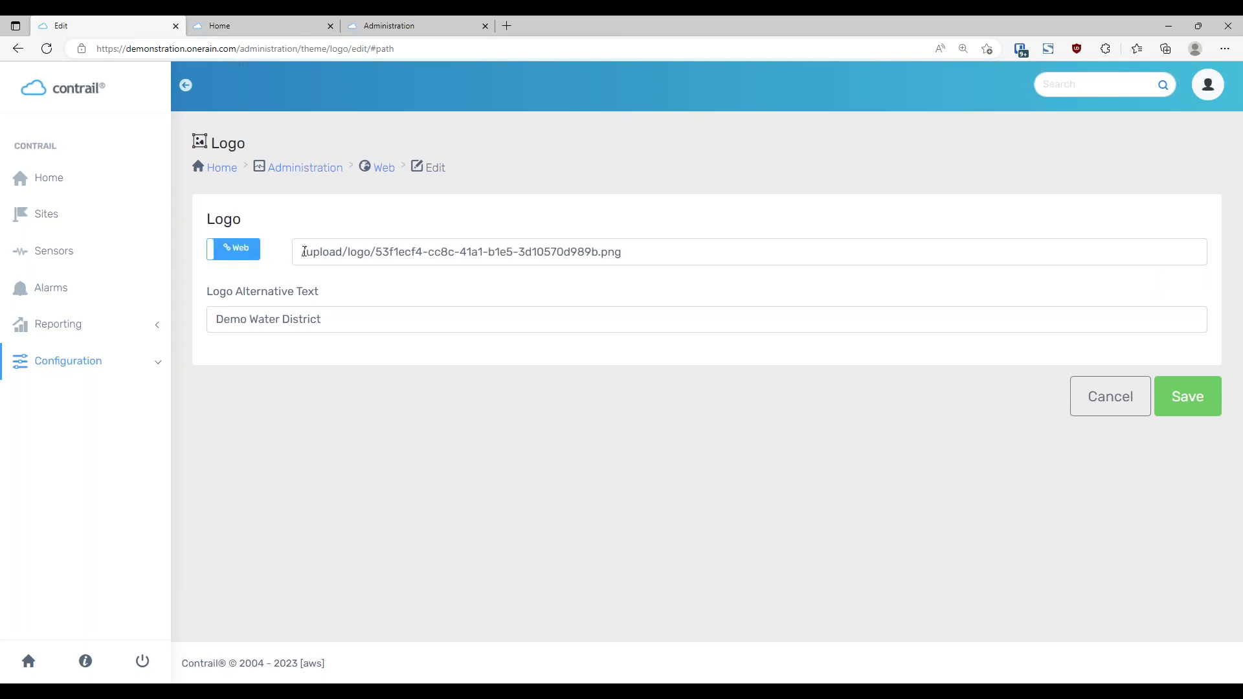
drag(626, 257, 298, 264)
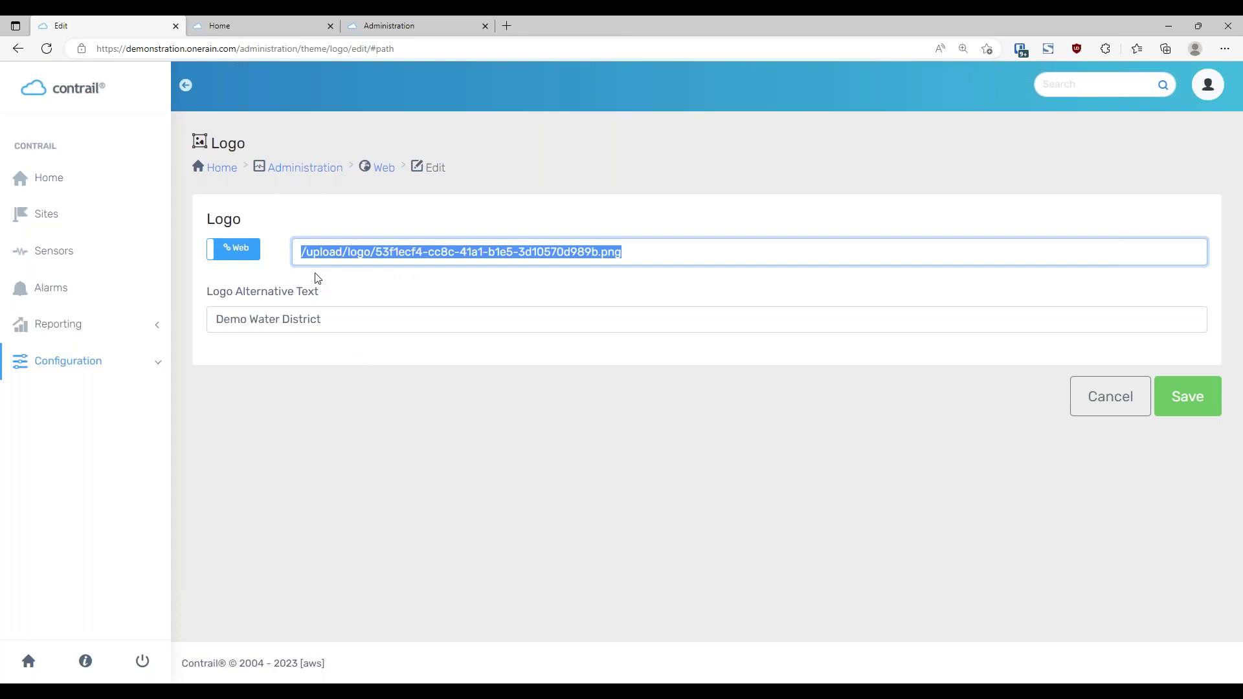
click(303, 252)
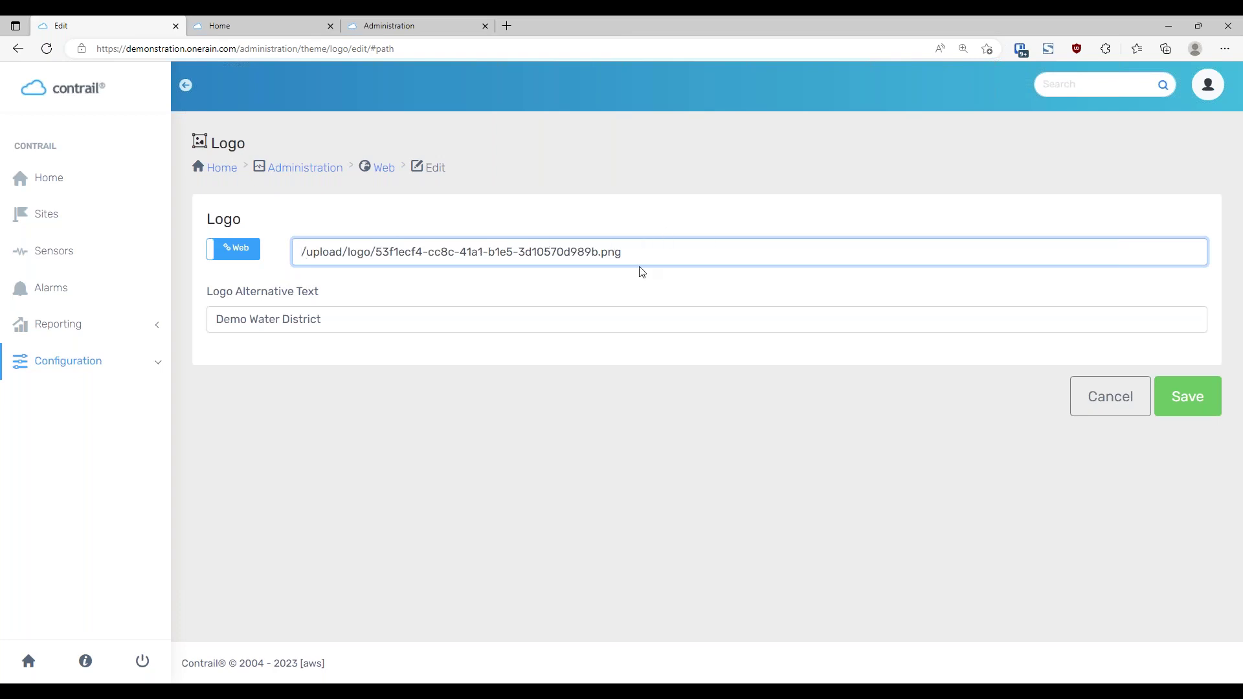
click(621, 297)
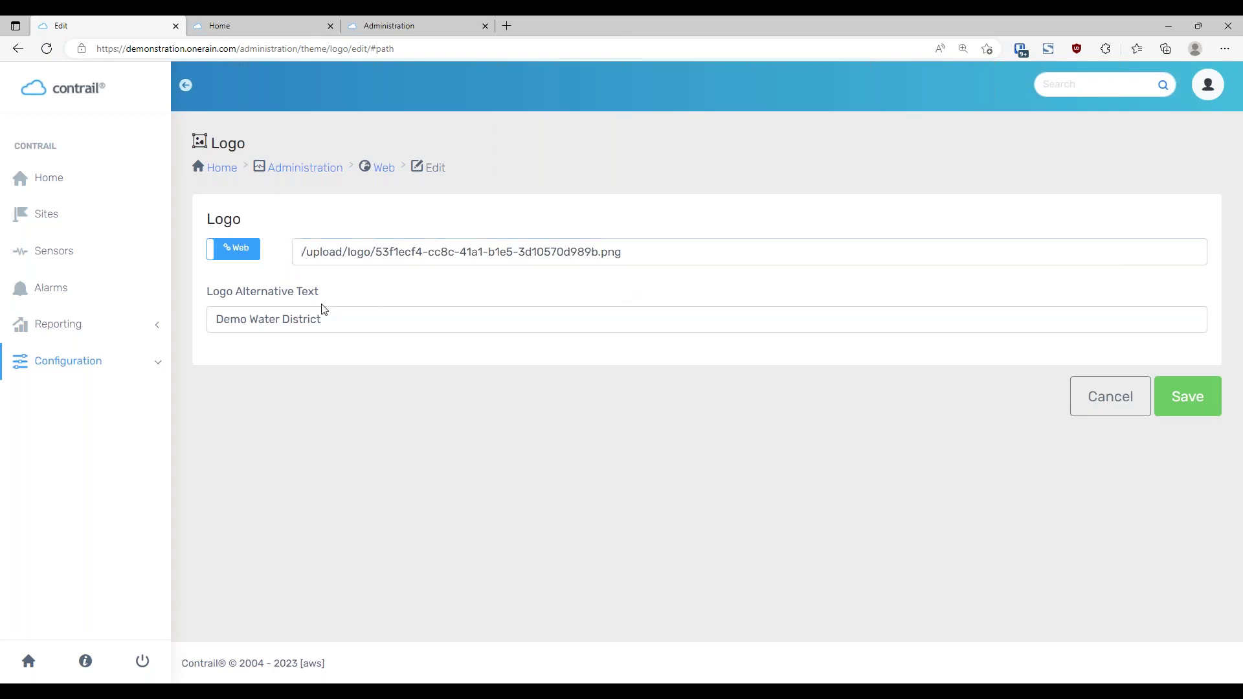
click(238, 256)
click(1110, 397)
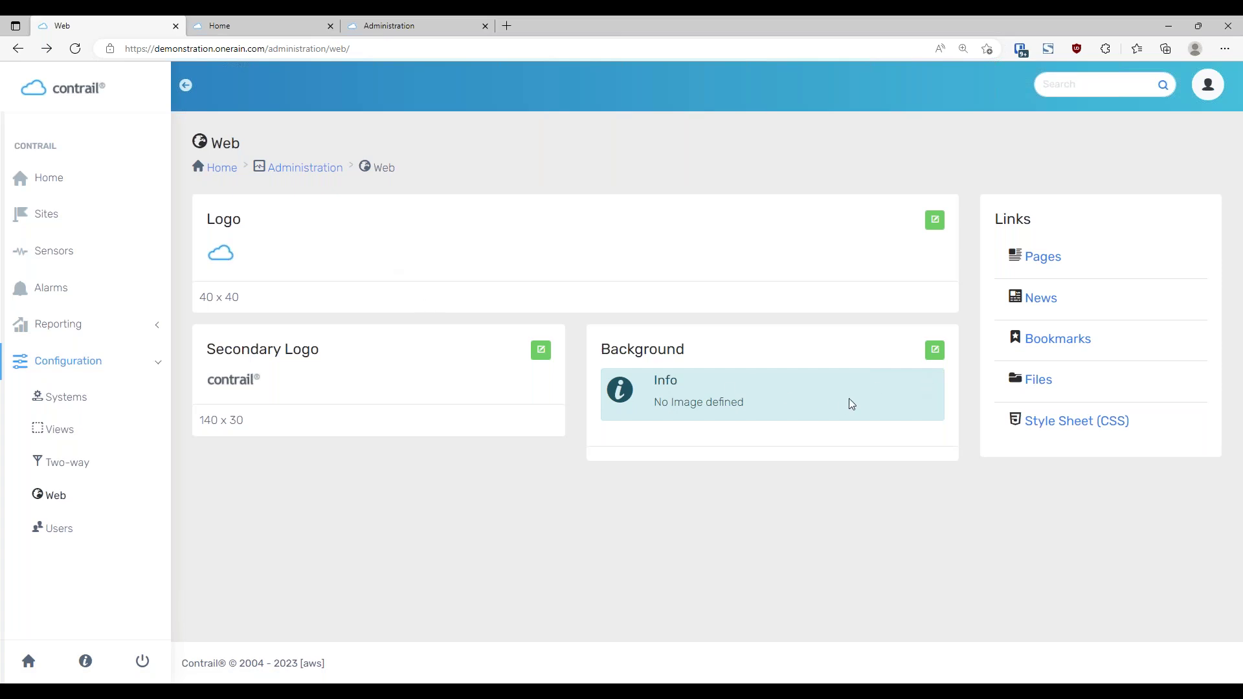
Set the Background's Bg Color to blue #4096ee and save it
click(934, 350)
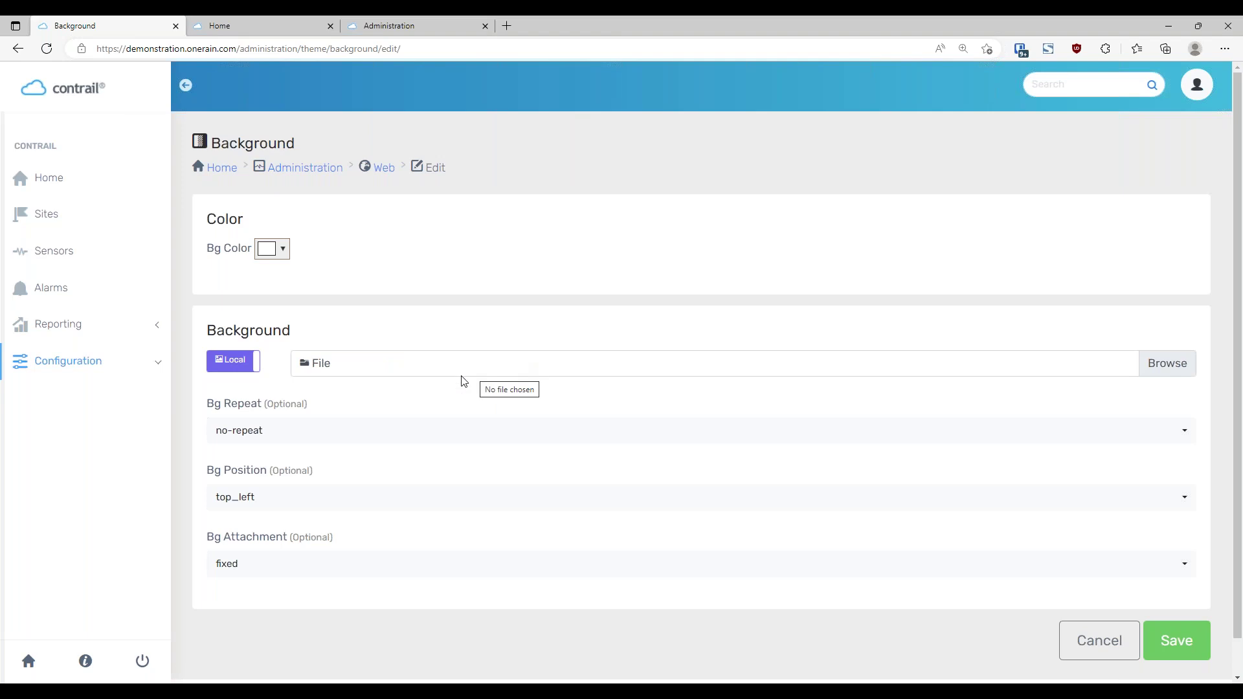
click(285, 252)
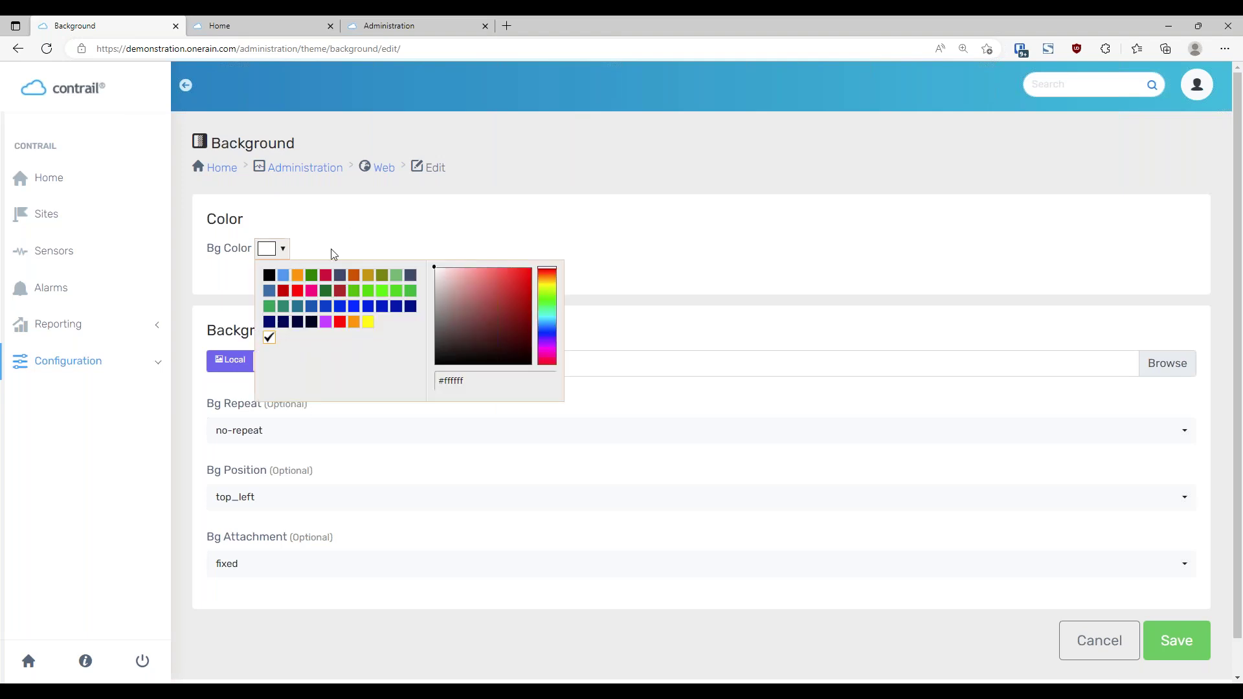
click(283, 275)
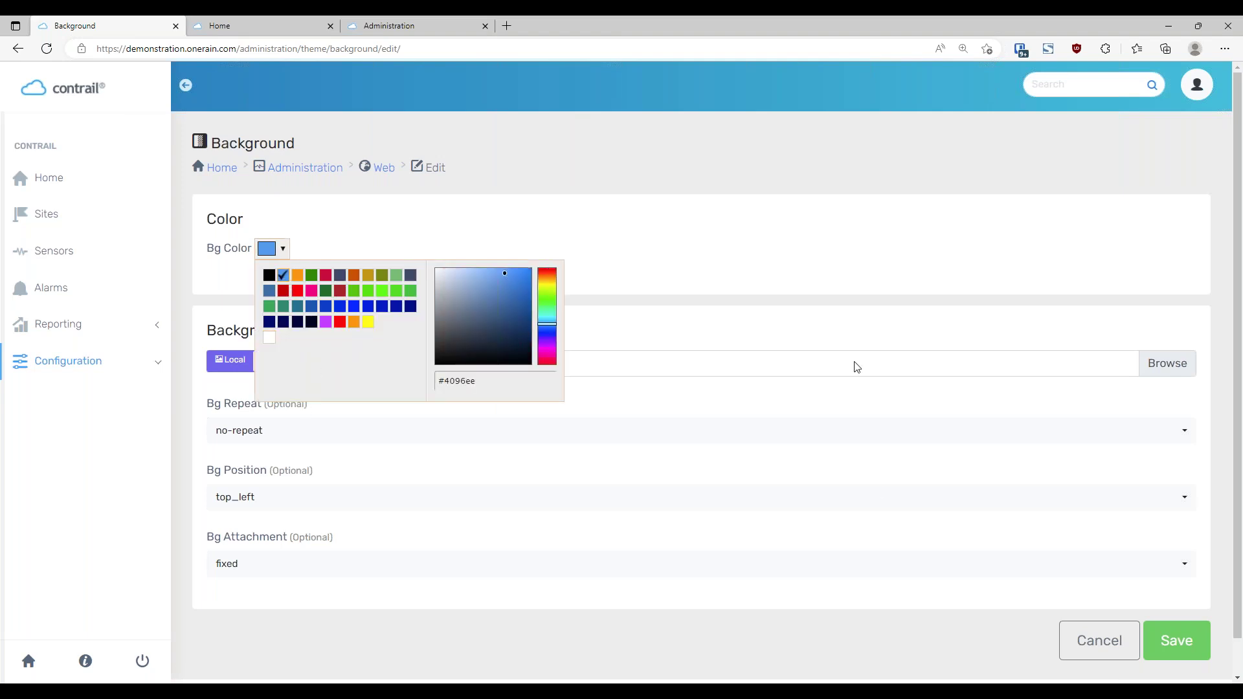
click(1185, 642)
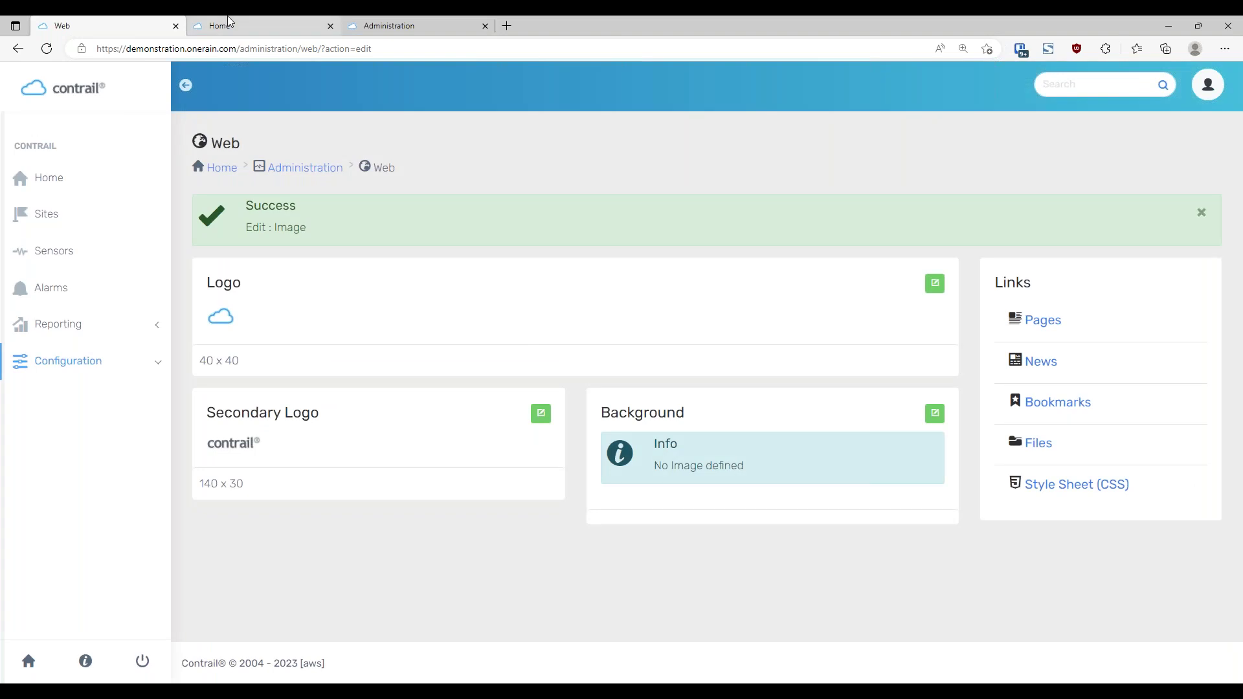
Reload the public Home page to check the blue header, then open the Pages list
key(ctrl+Tab)
key(F5)
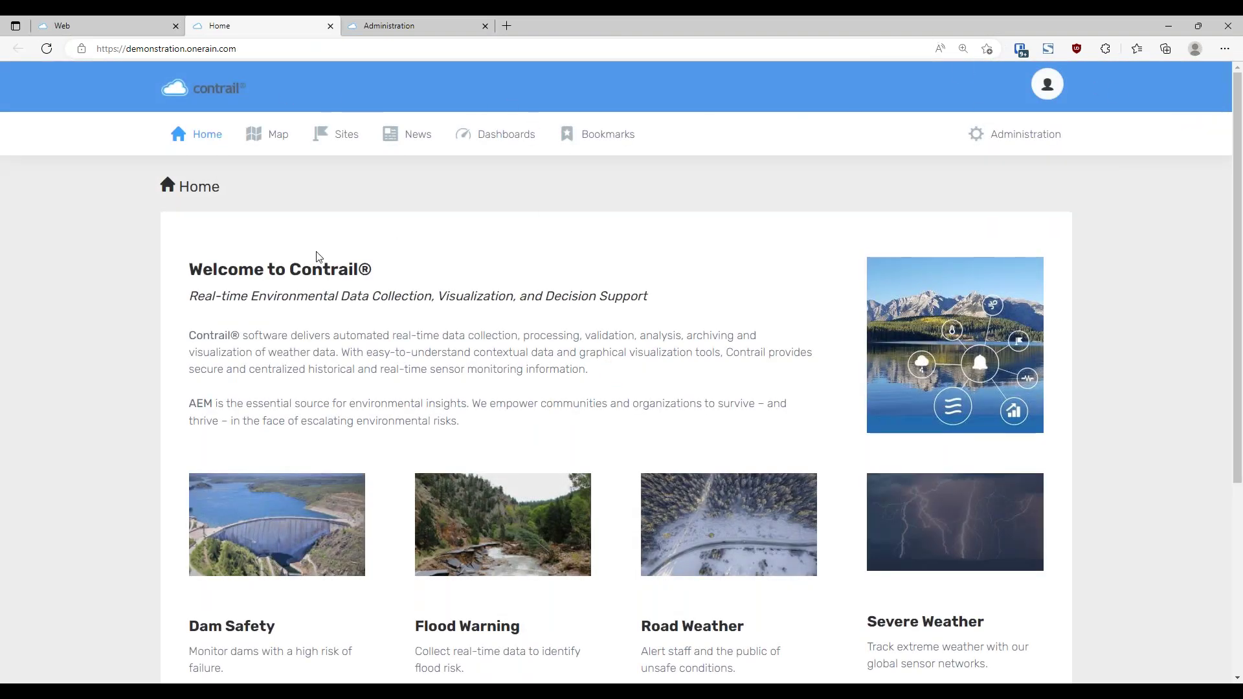
click(108, 28)
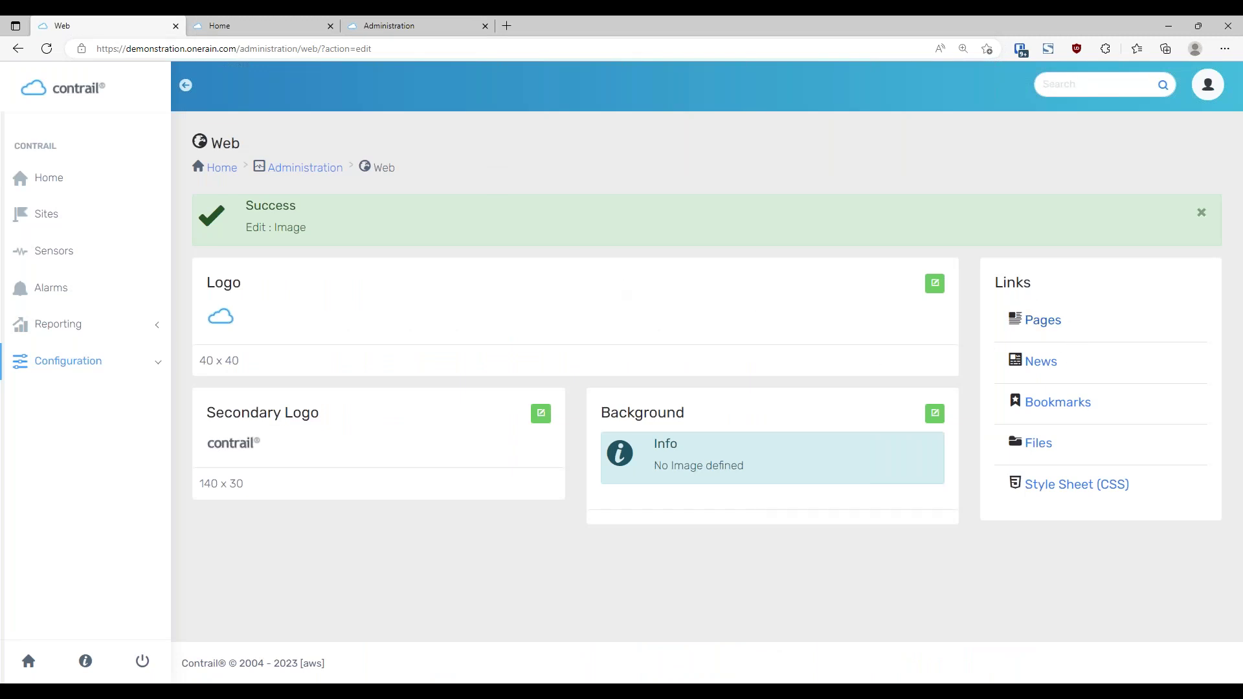
click(1042, 321)
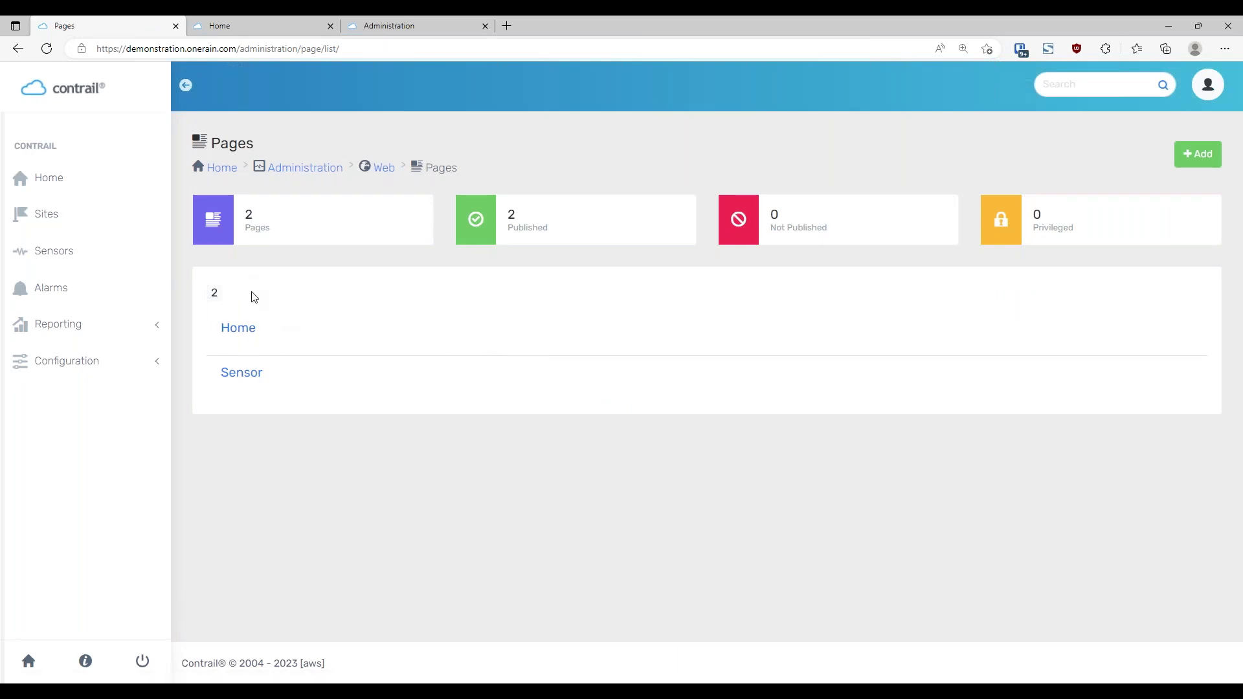
Open the Home page's details and review its widget rows against the live public page
click(249, 332)
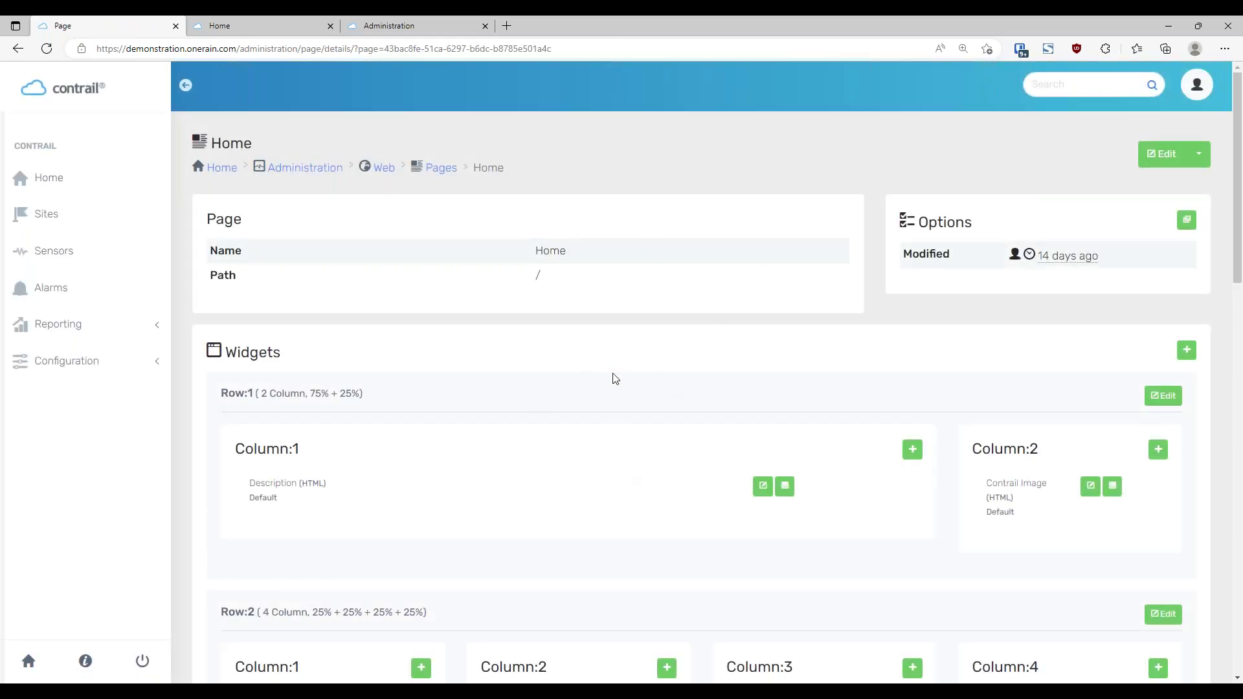
scroll(597, 367, down, 2)
scroll(597, 367, up, 2)
click(262, 26)
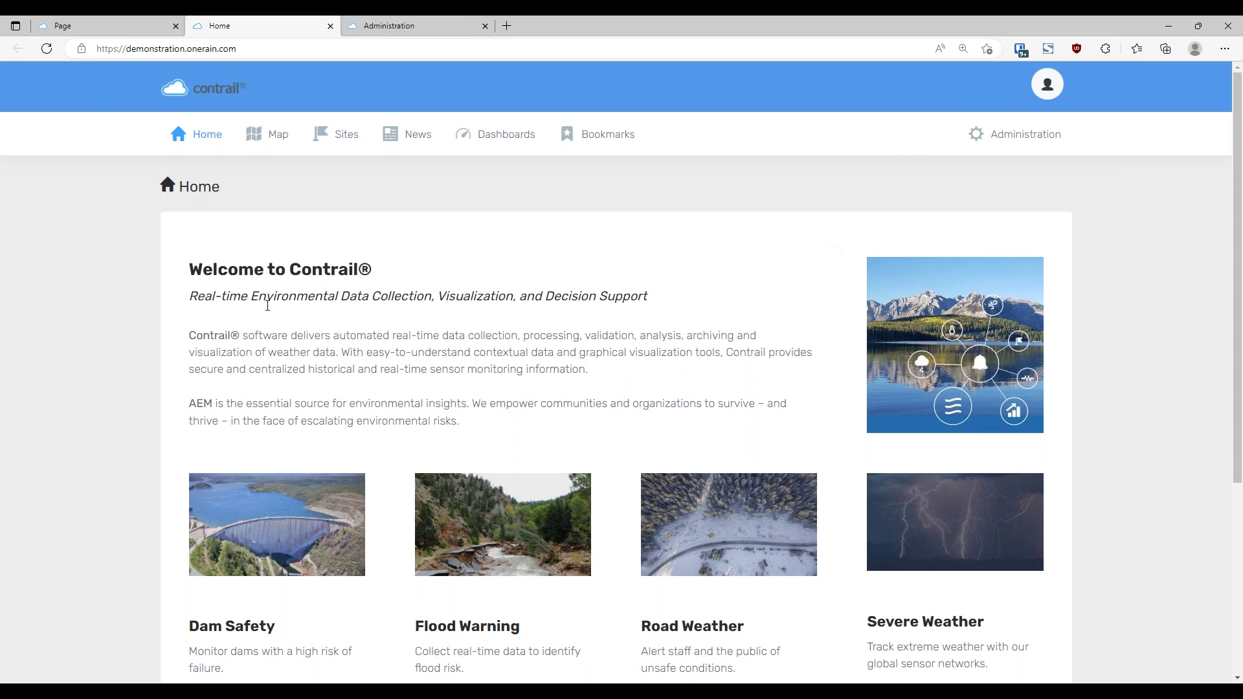
mouse_move(1239, 234)
mouse_down()
mouse_move(1239, 322)
mouse_move(1240, 259)
mouse_up()
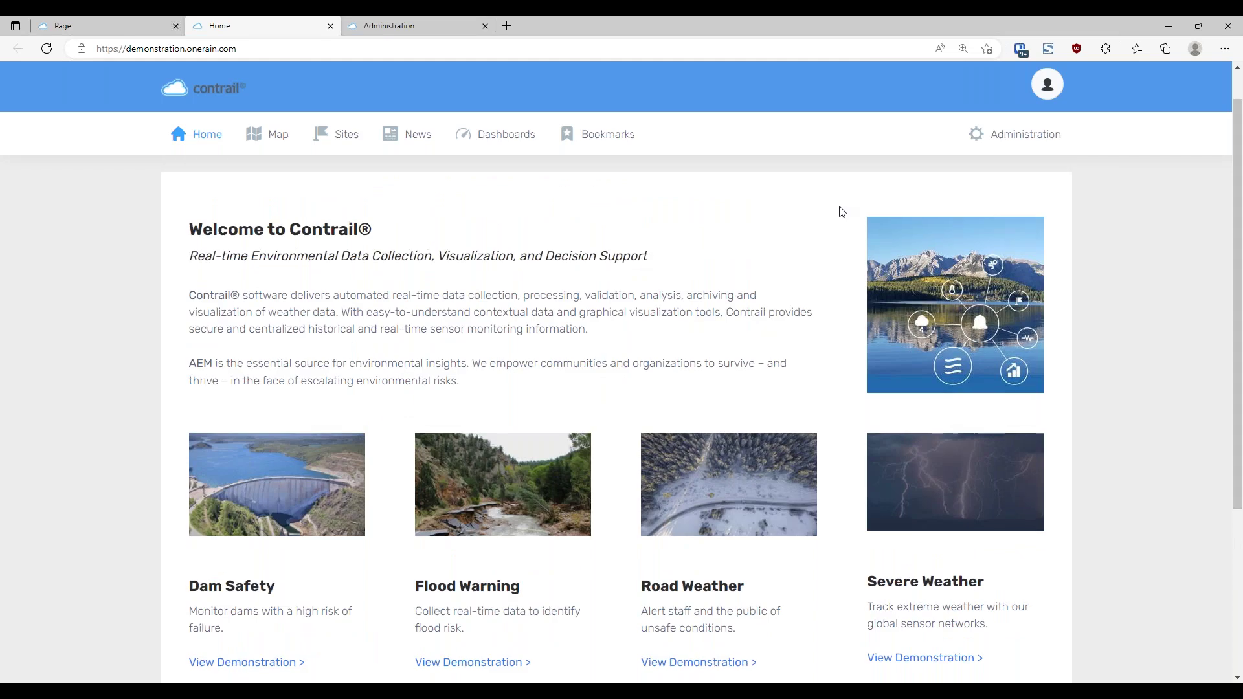
click(429, 30)
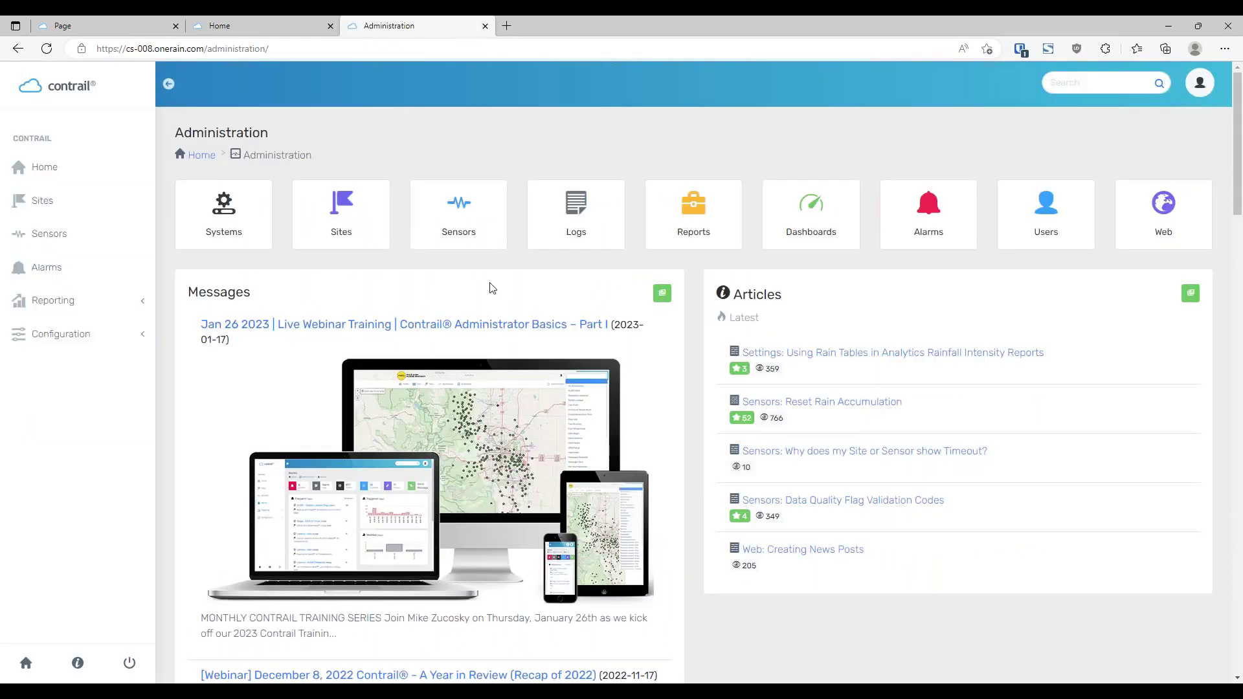
click(107, 24)
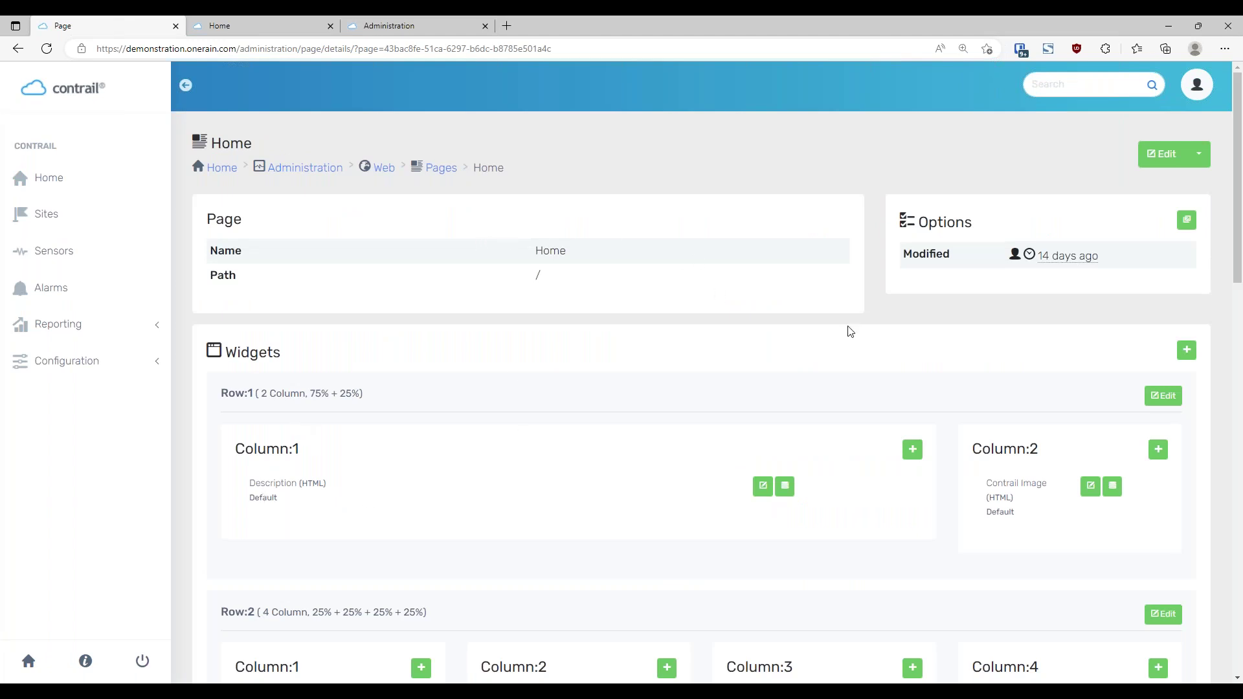
scroll(905, 389, down, 3)
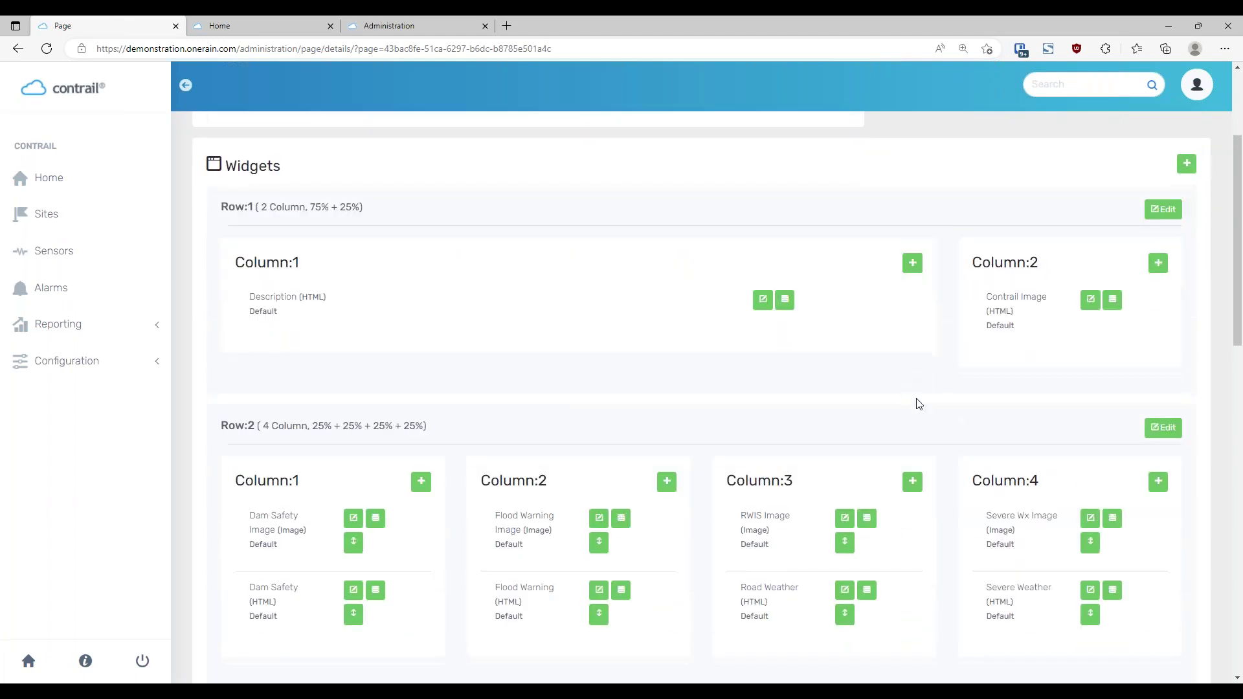
scroll(953, 447, down, 2)
scroll(628, 485, up, 3)
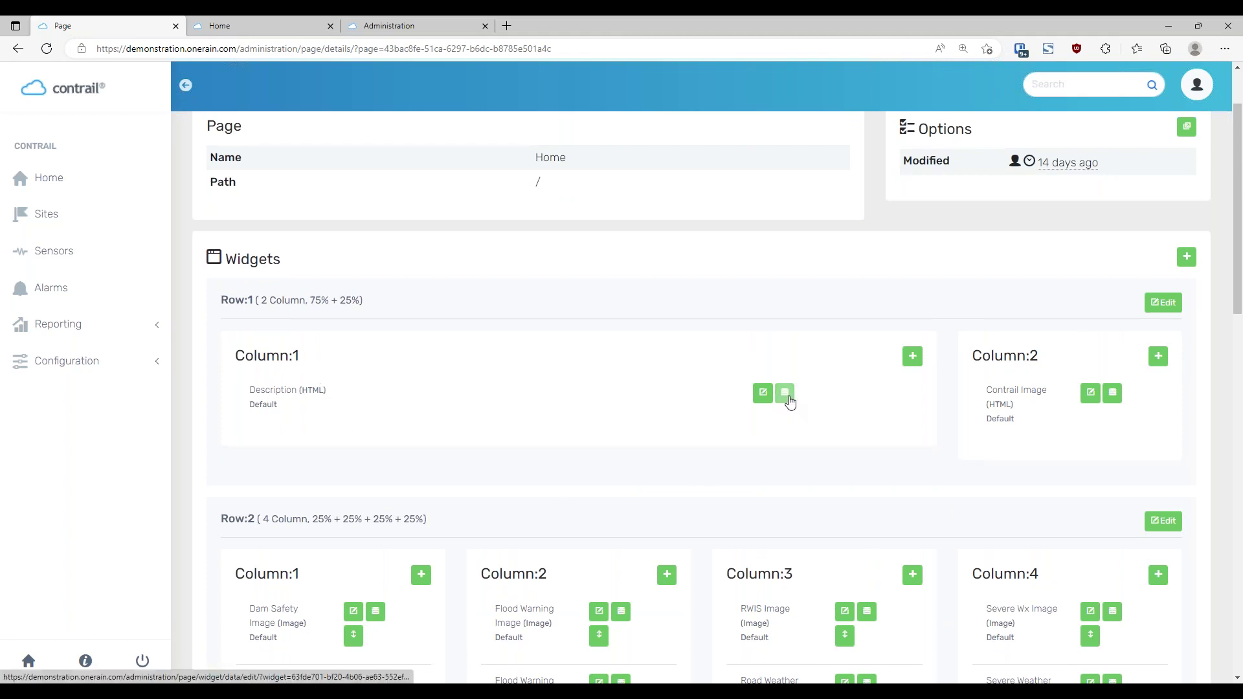
Open the Description widget's editor, then cancel the source code view and the edit unchanged
click(786, 393)
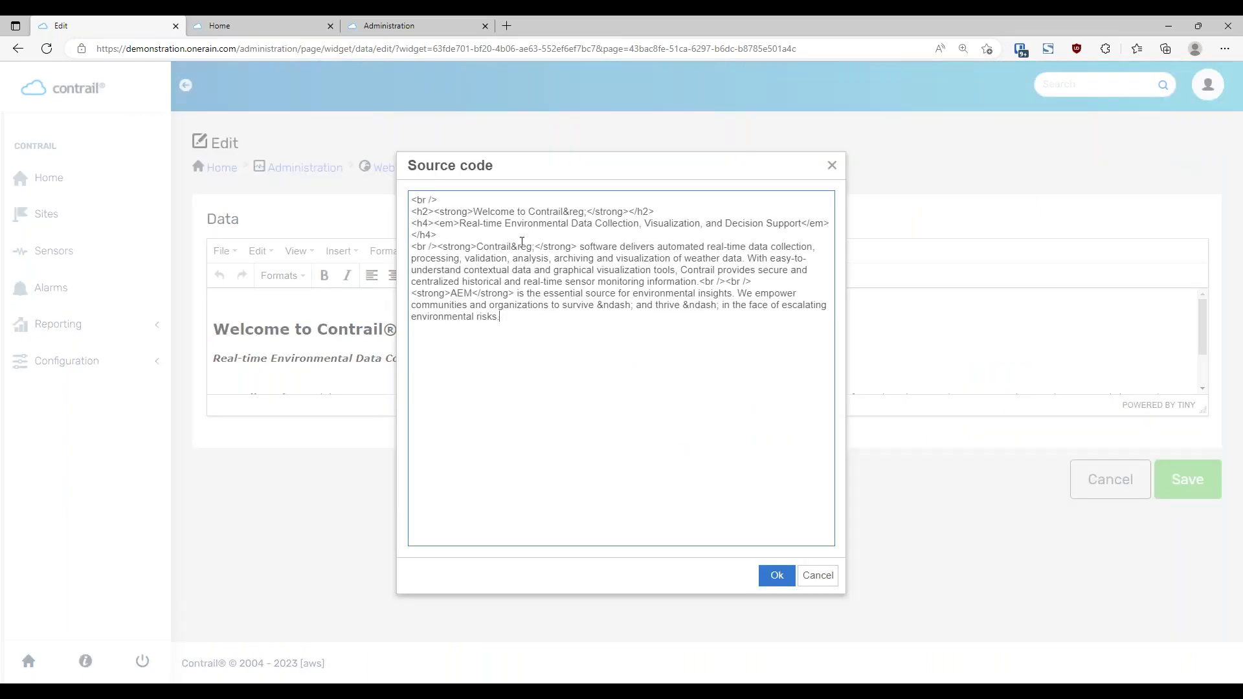
click(820, 579)
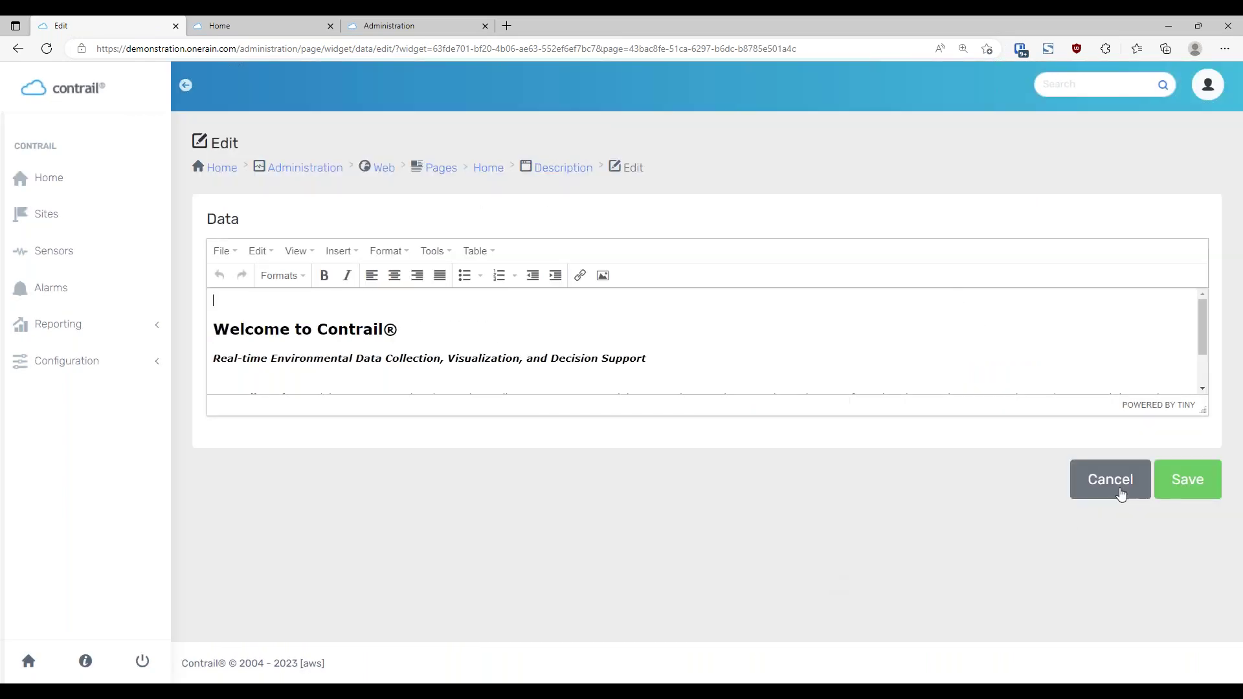
click(1121, 494)
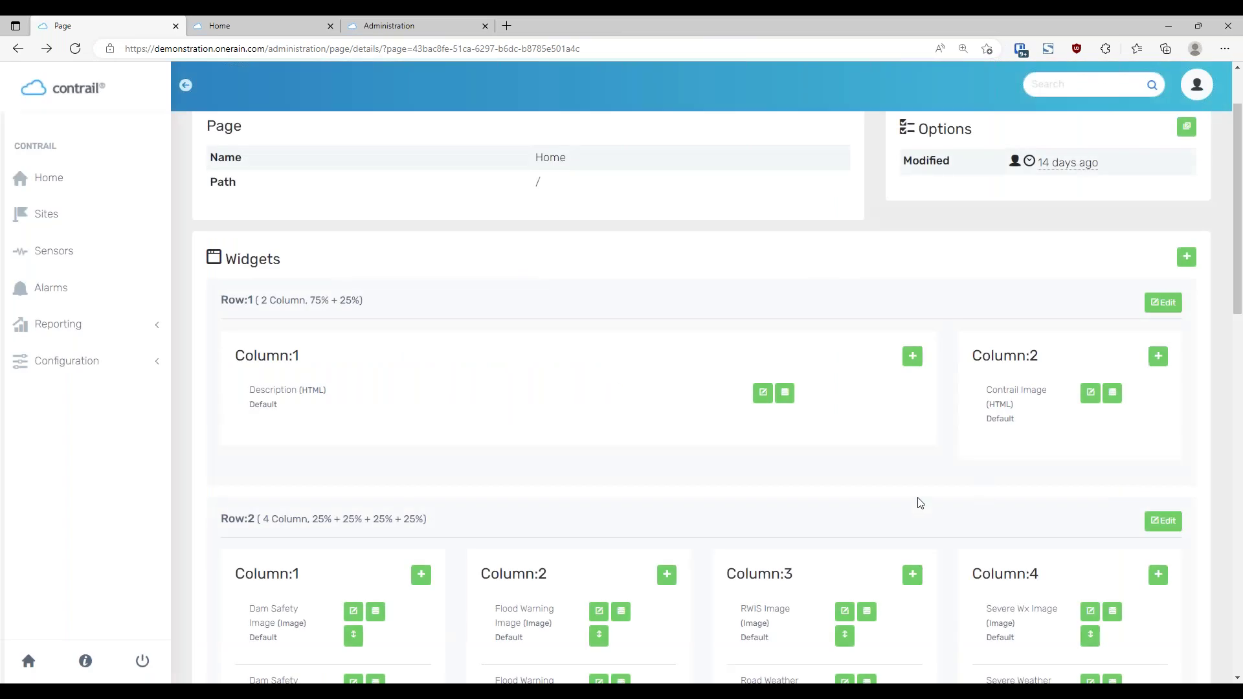
scroll(913, 455, down, 2)
scroll(945, 461, up, 2)
scroll(965, 461, down, 2)
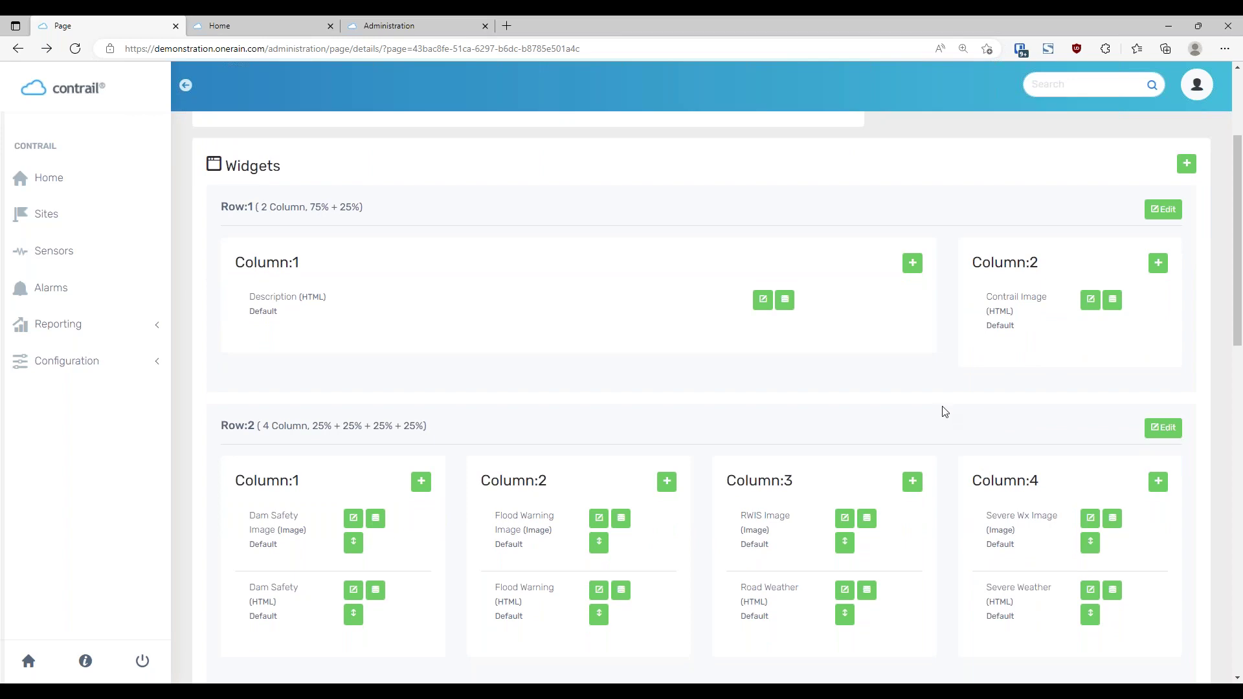
scroll(945, 411, down, 10)
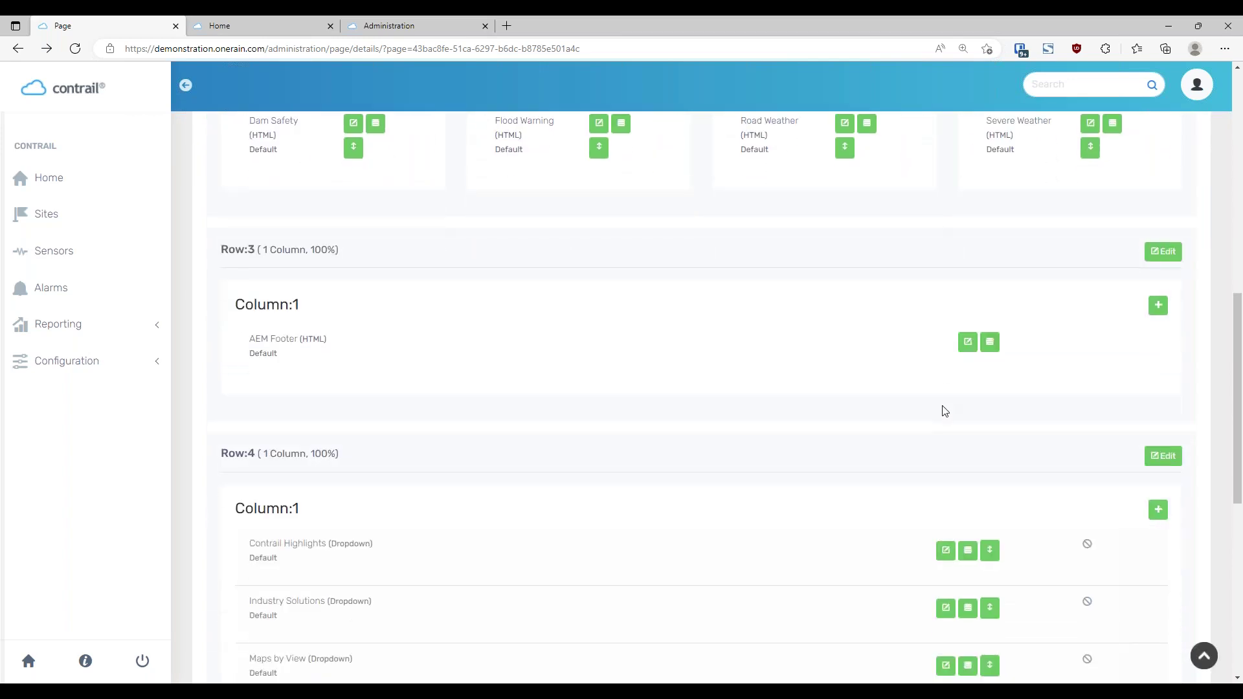
scroll(945, 411, up, 7)
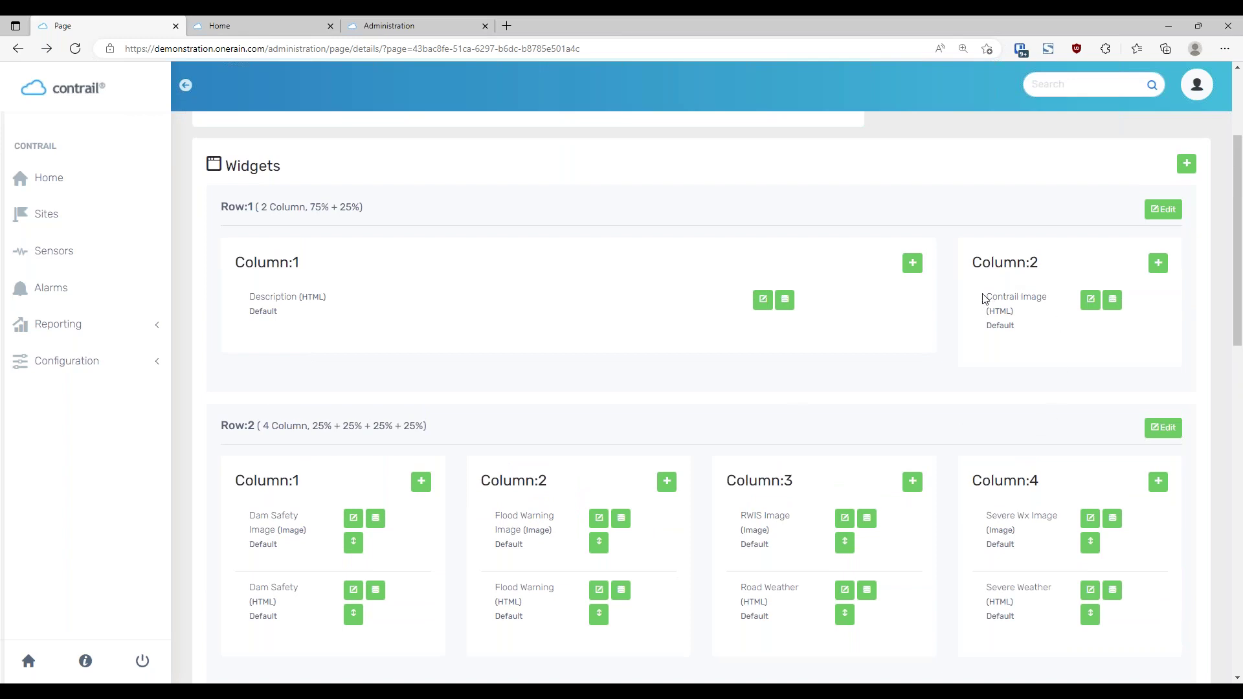
drag(988, 298, 1048, 298)
click(1031, 381)
scroll(1030, 381, down, 1)
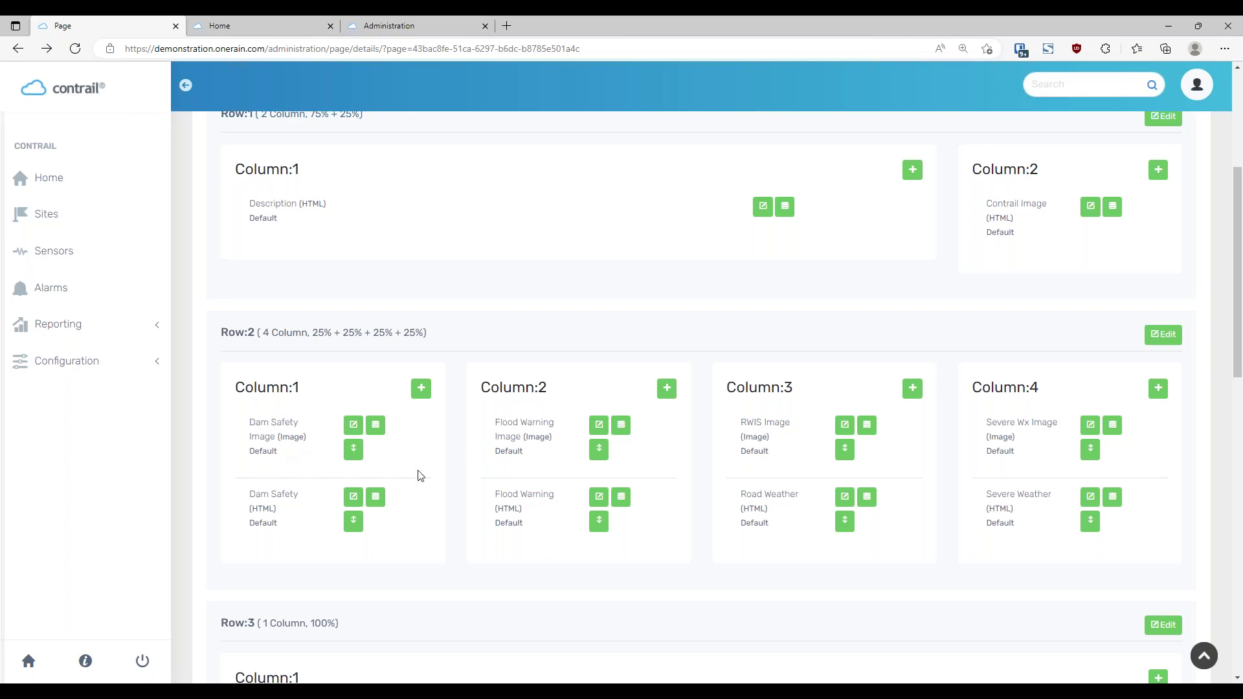
scroll(921, 524, up, 1)
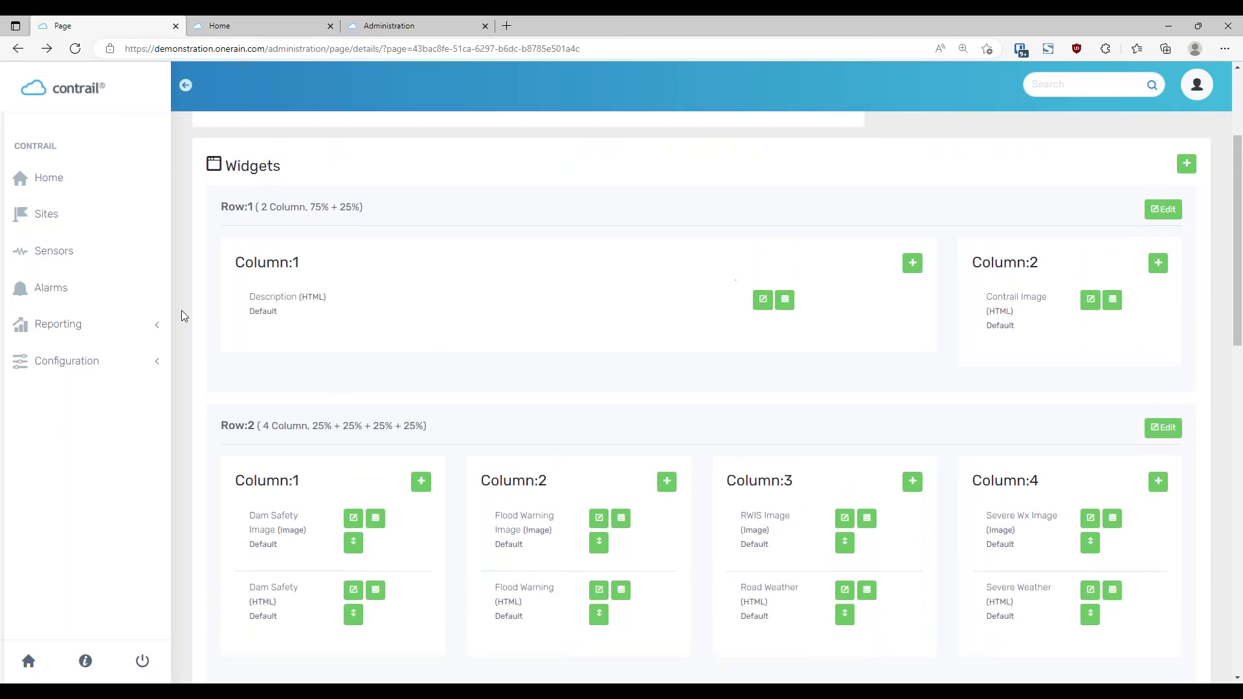
click(229, 28)
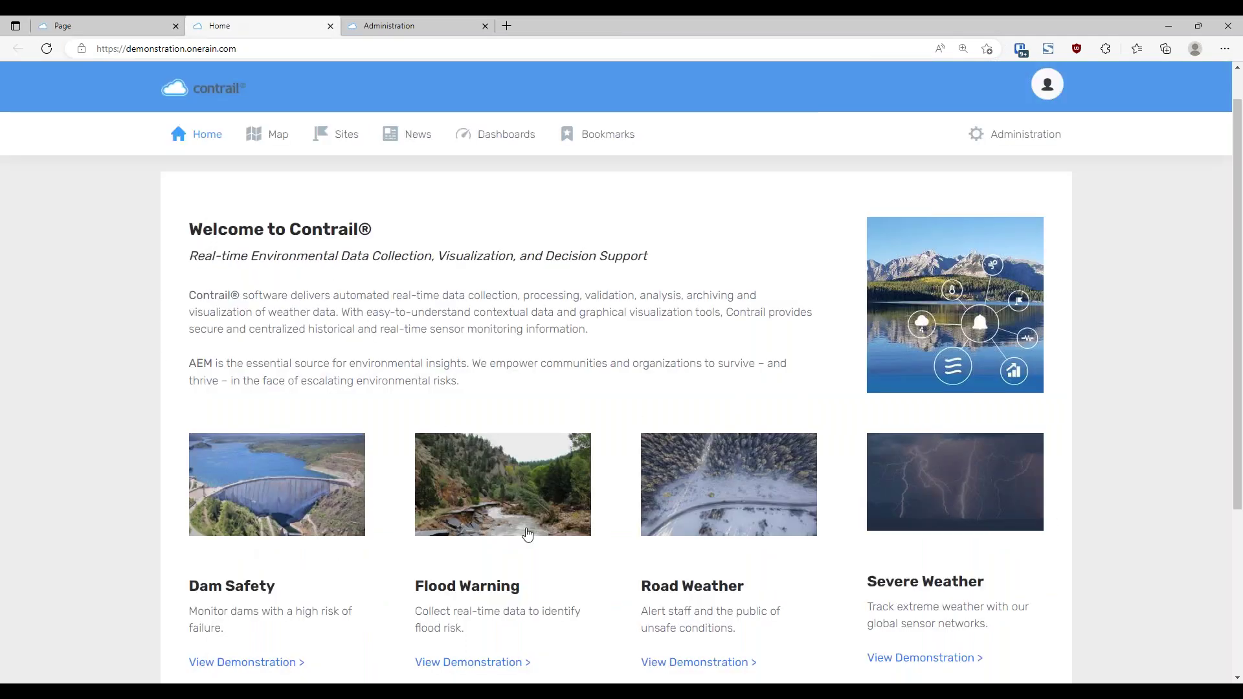
scroll(435, 446, down, 3)
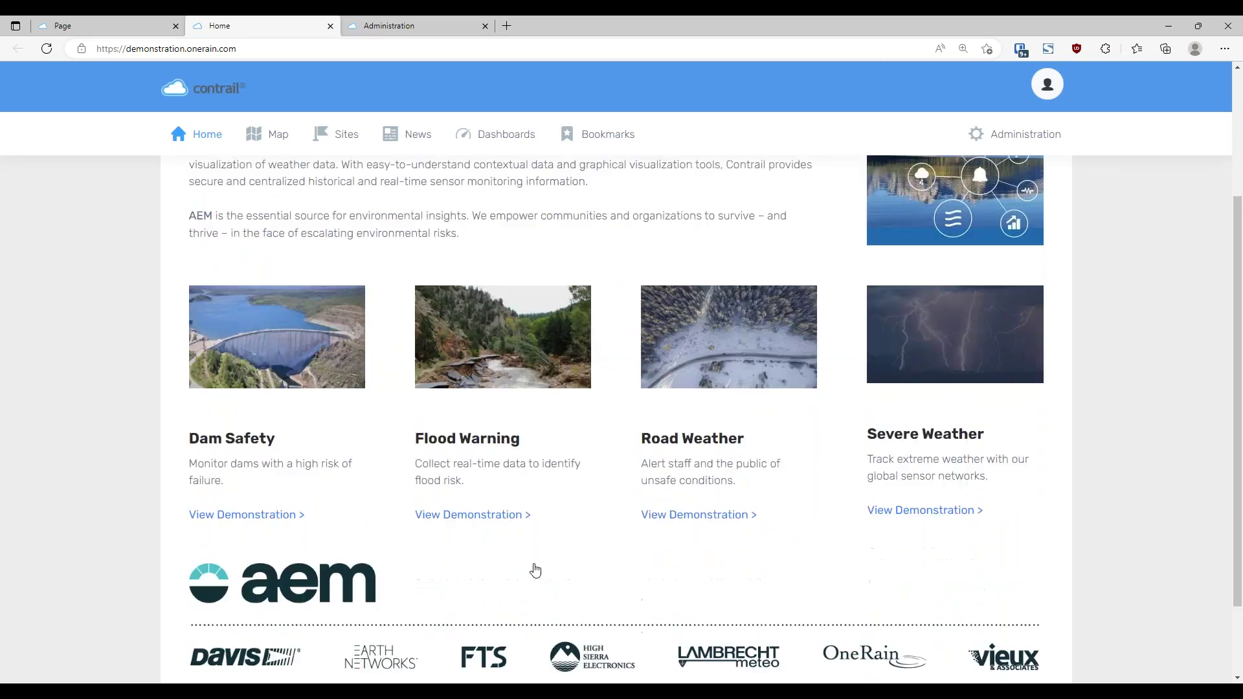
scroll(474, 405, down, 1)
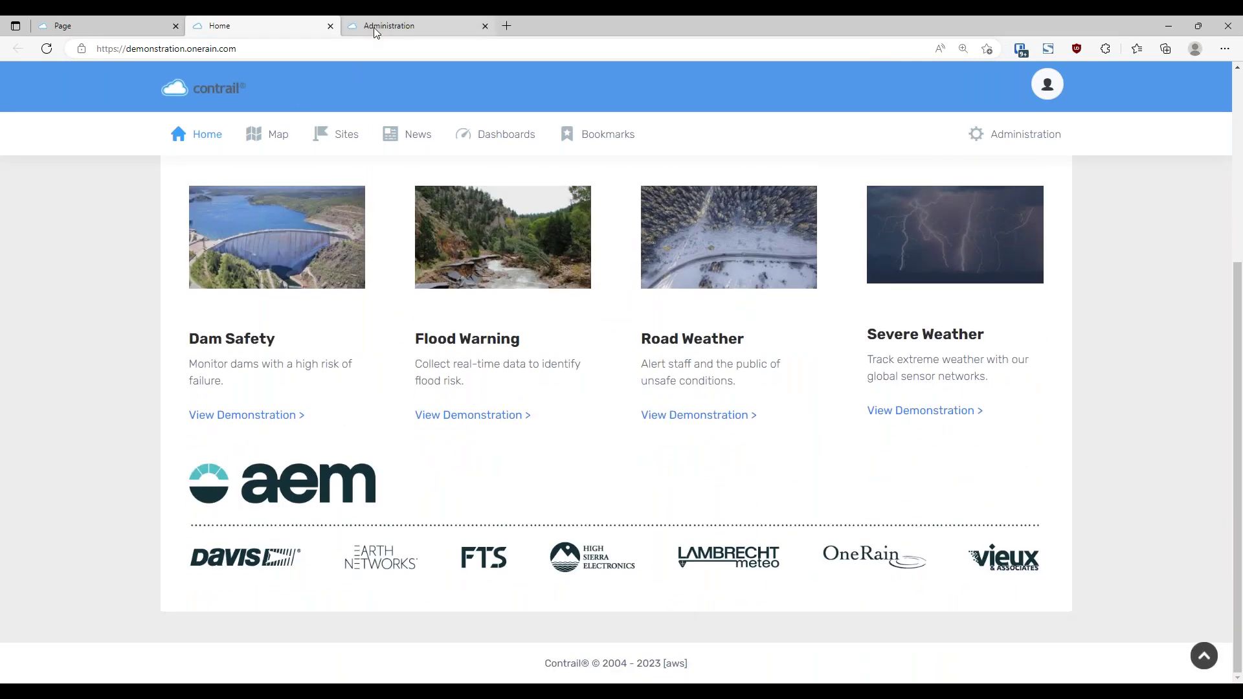
click(106, 28)
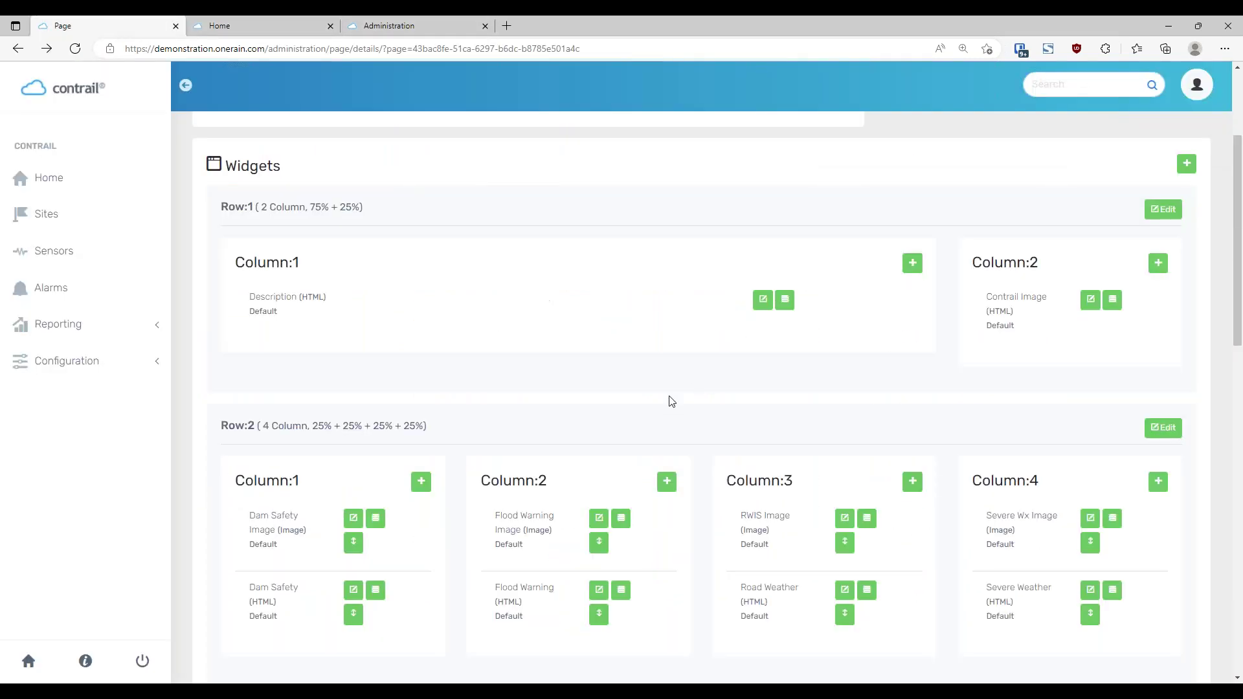
scroll(667, 414, down, 3)
scroll(663, 433, down, 5)
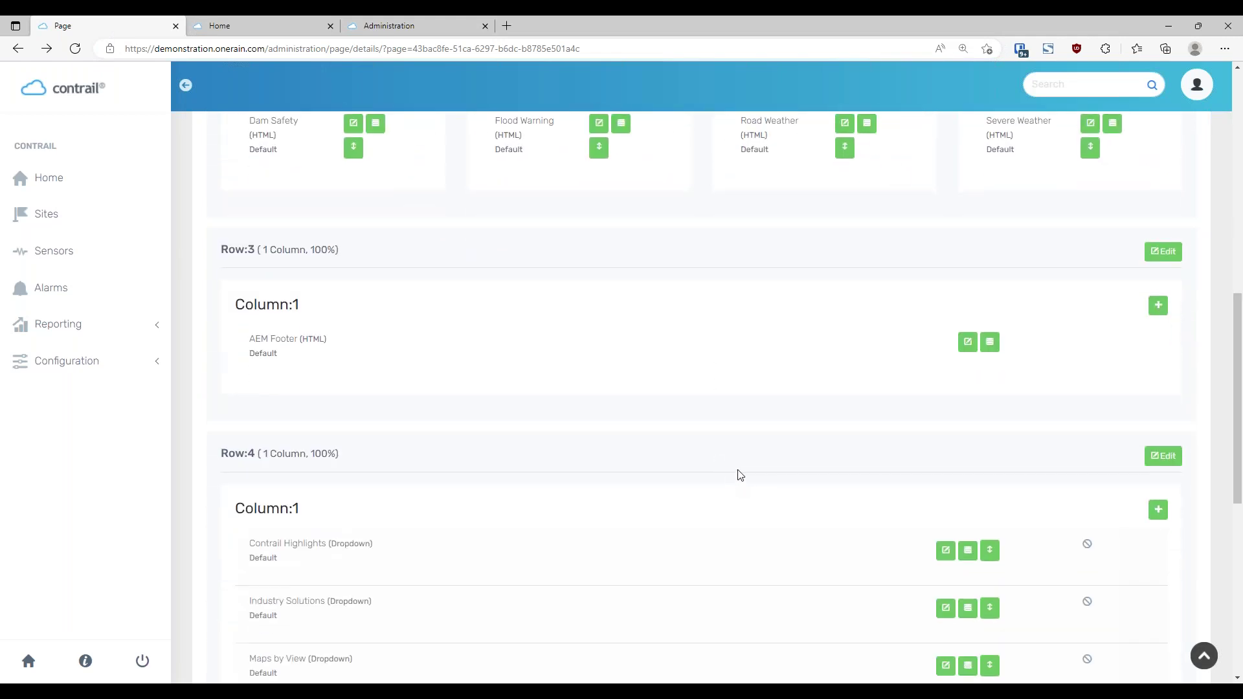
scroll(742, 475, down, 5)
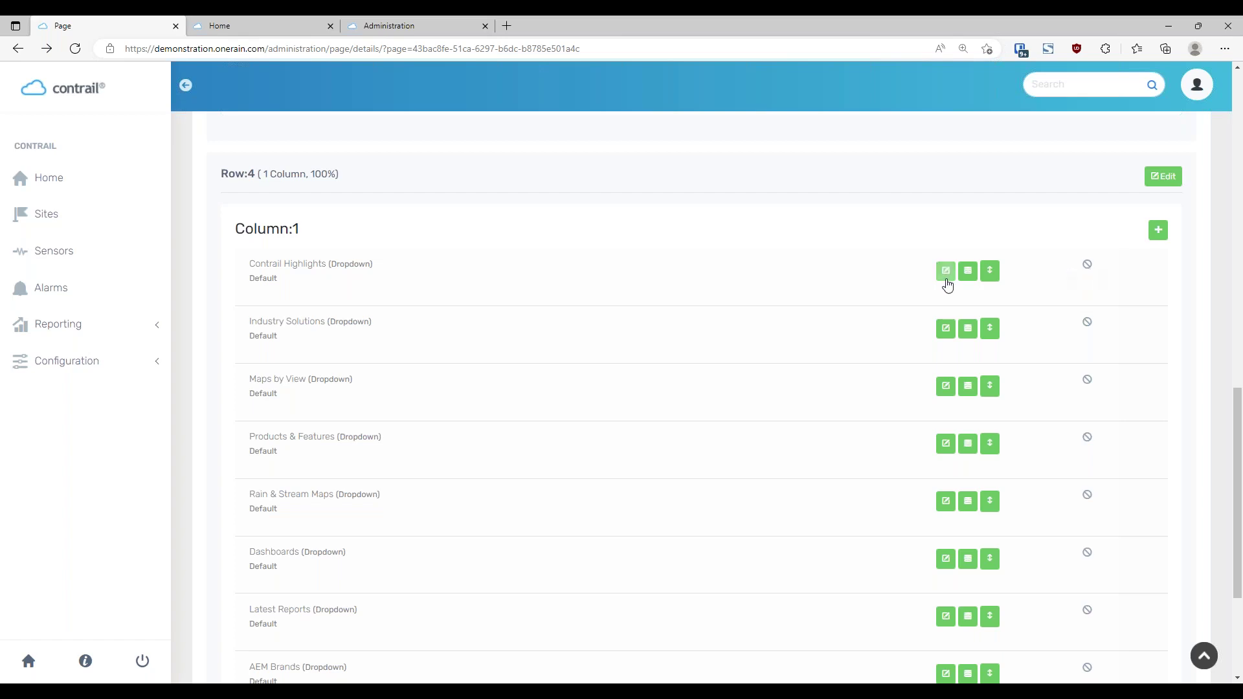
click(945, 271)
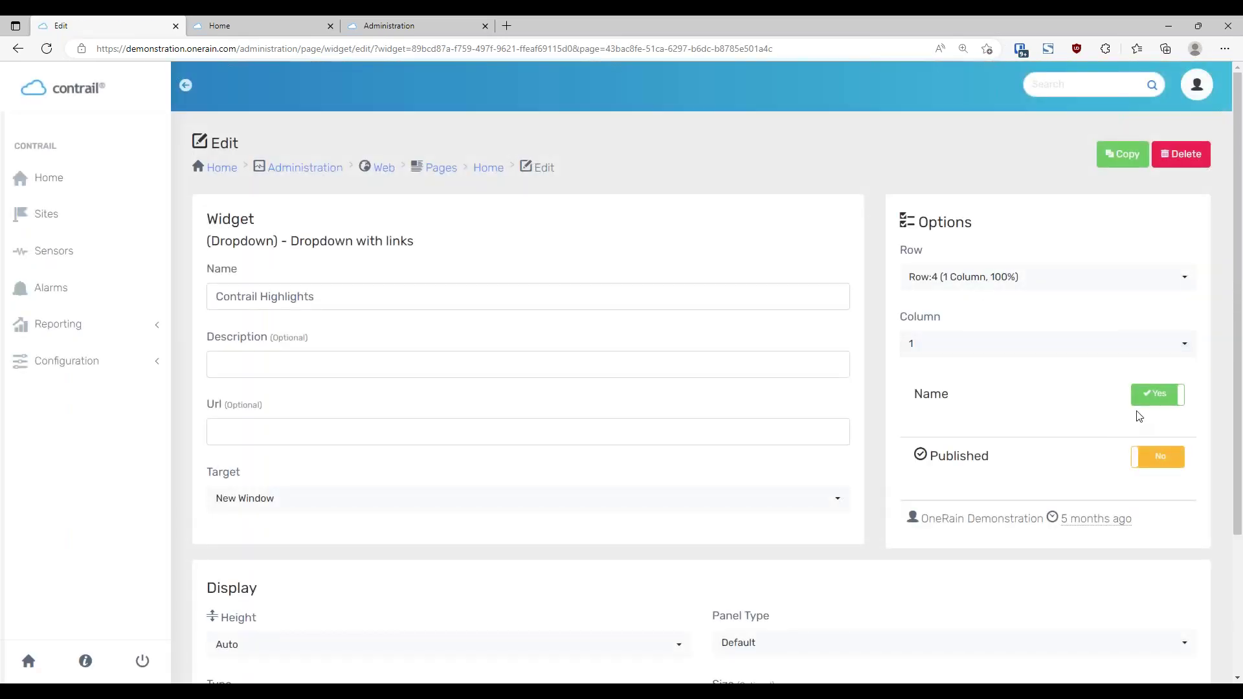
click(1157, 455)
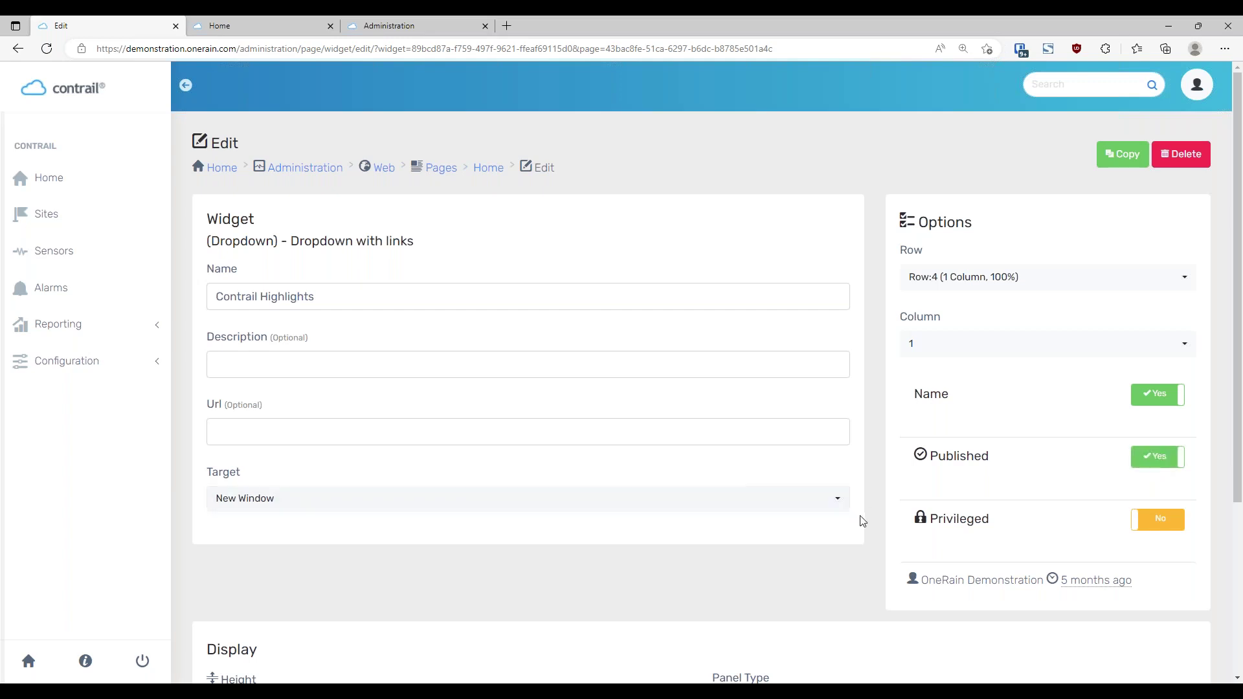
scroll(870, 514, down, 1)
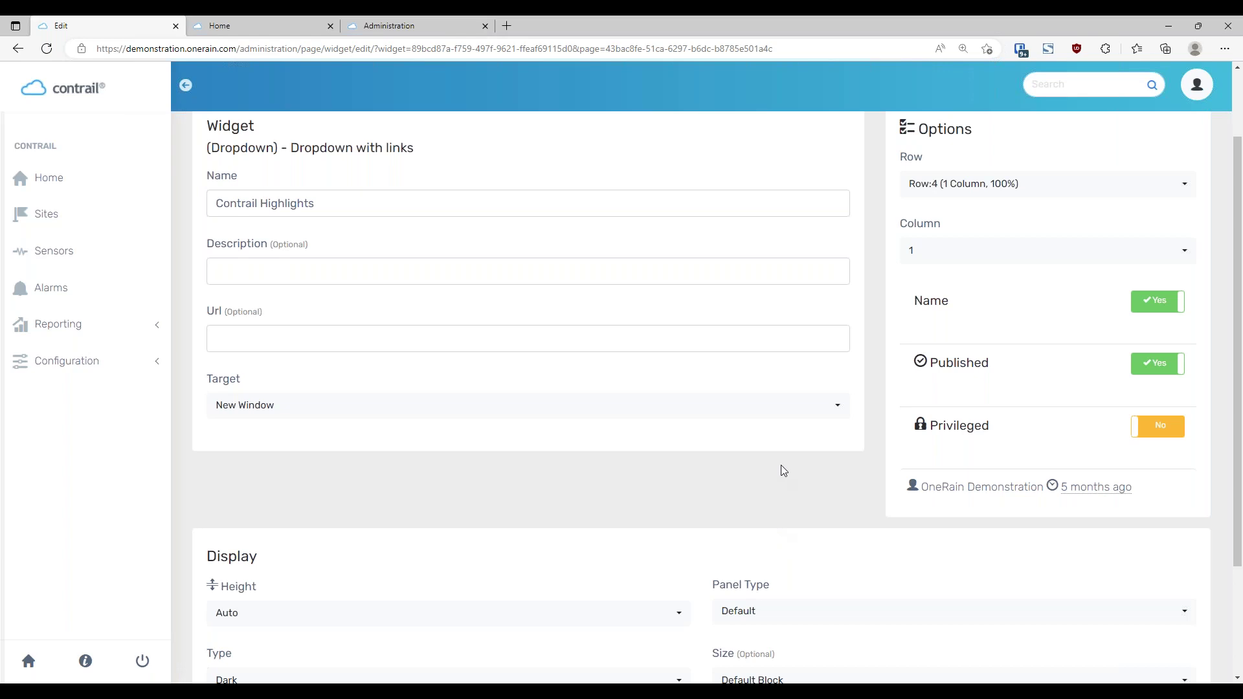
scroll(814, 433, down, 1)
scroll(813, 429, up, 2)
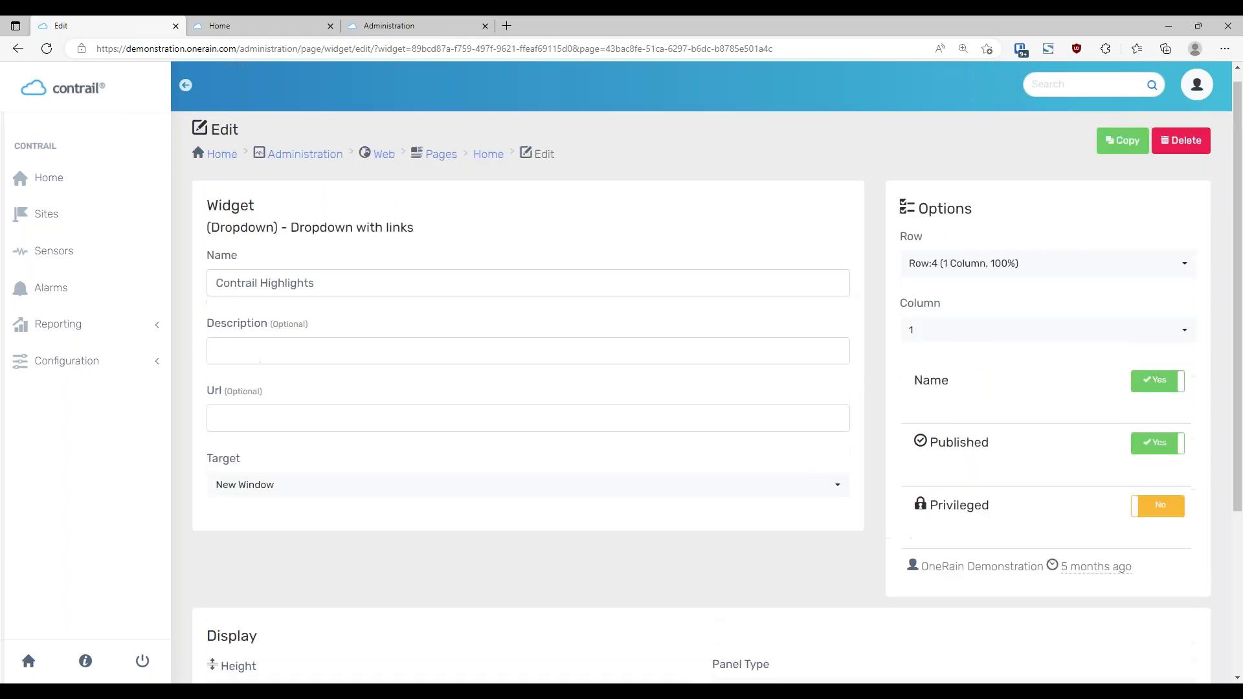
click(488, 171)
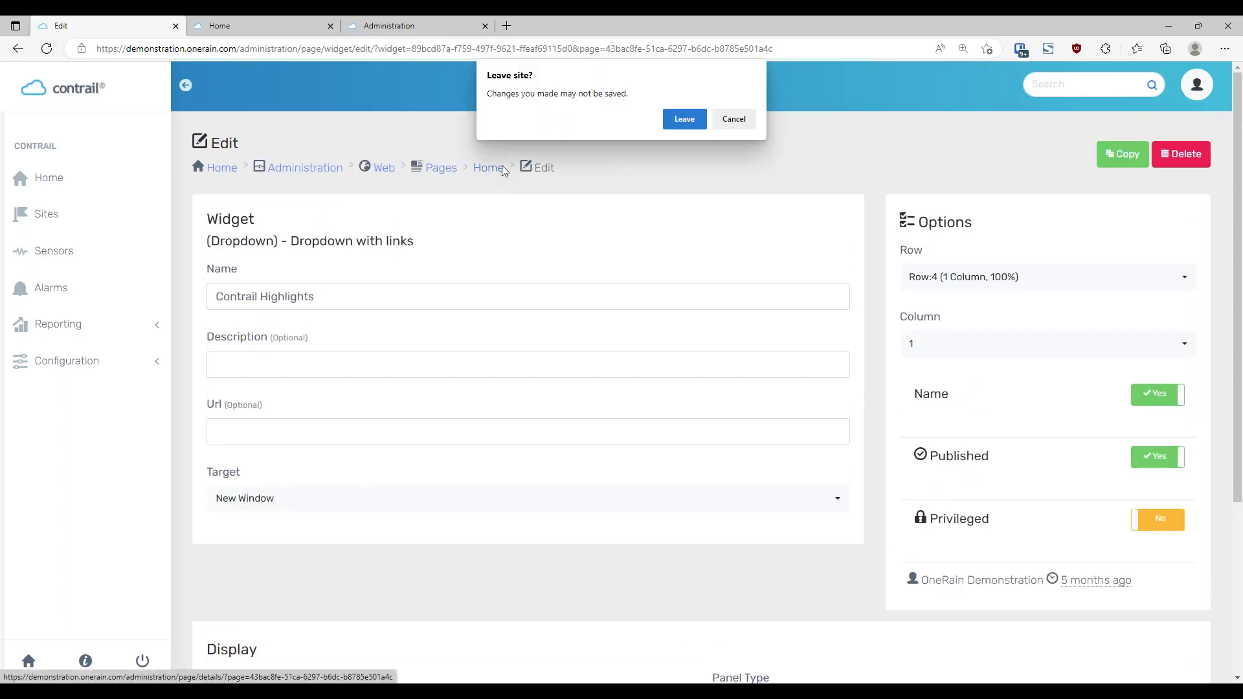
click(684, 119)
scroll(1056, 463, down, 4)
scroll(1060, 455, down, 8)
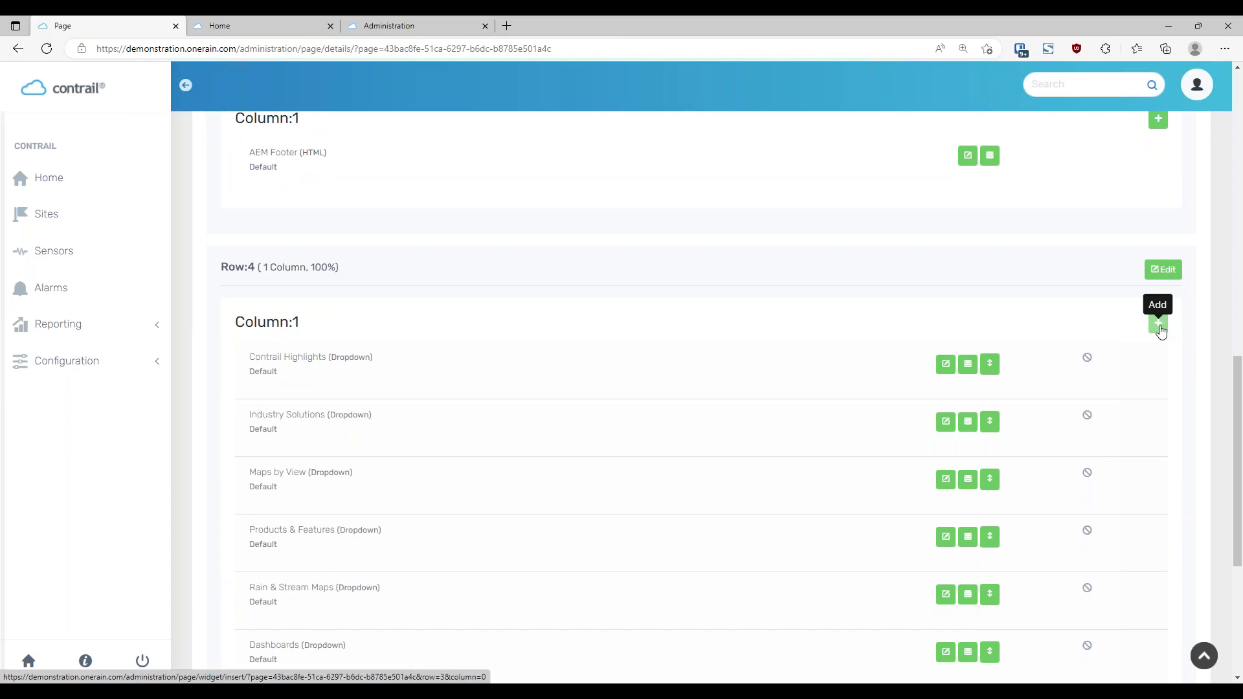
Start a Row 4 widget, review the widget types keeping HTML, then go to the Pages list
click(1158, 323)
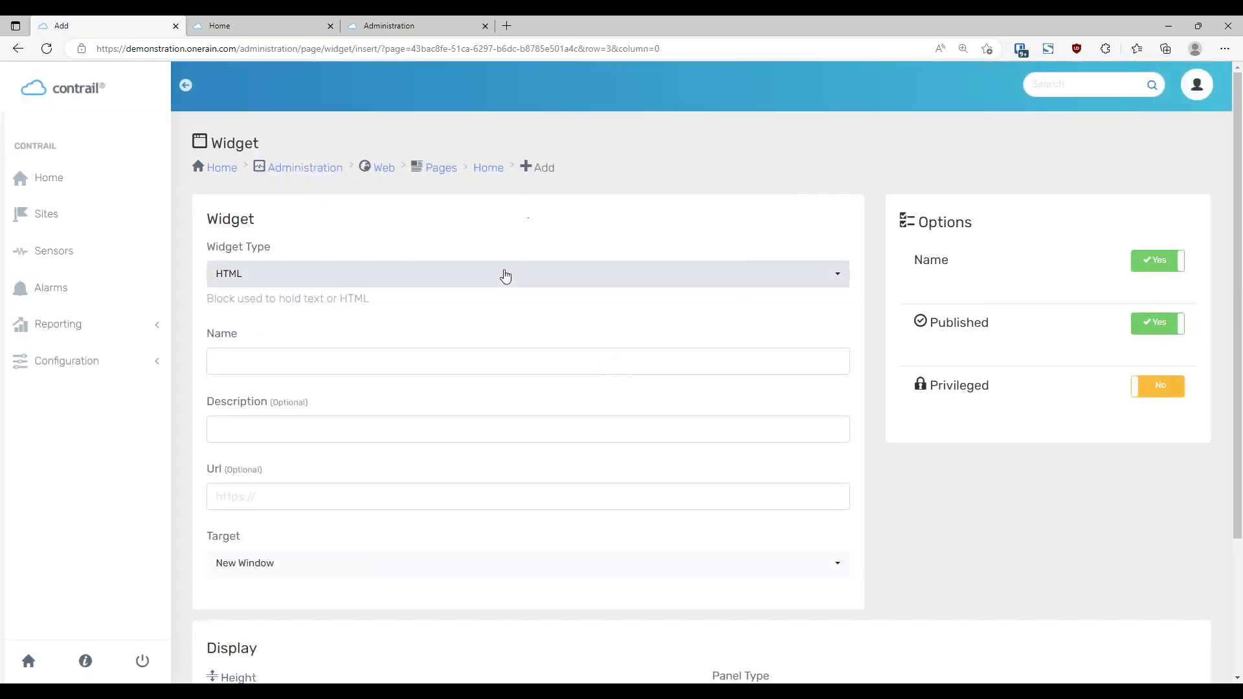
click(514, 283)
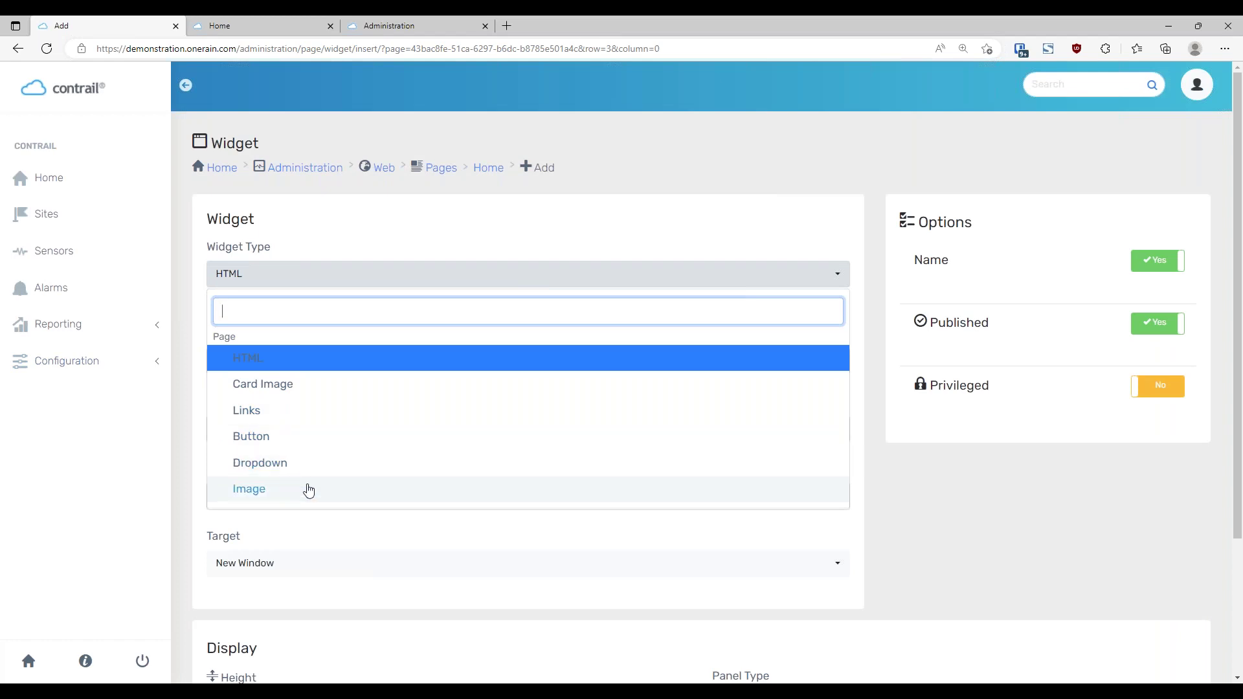
click(995, 503)
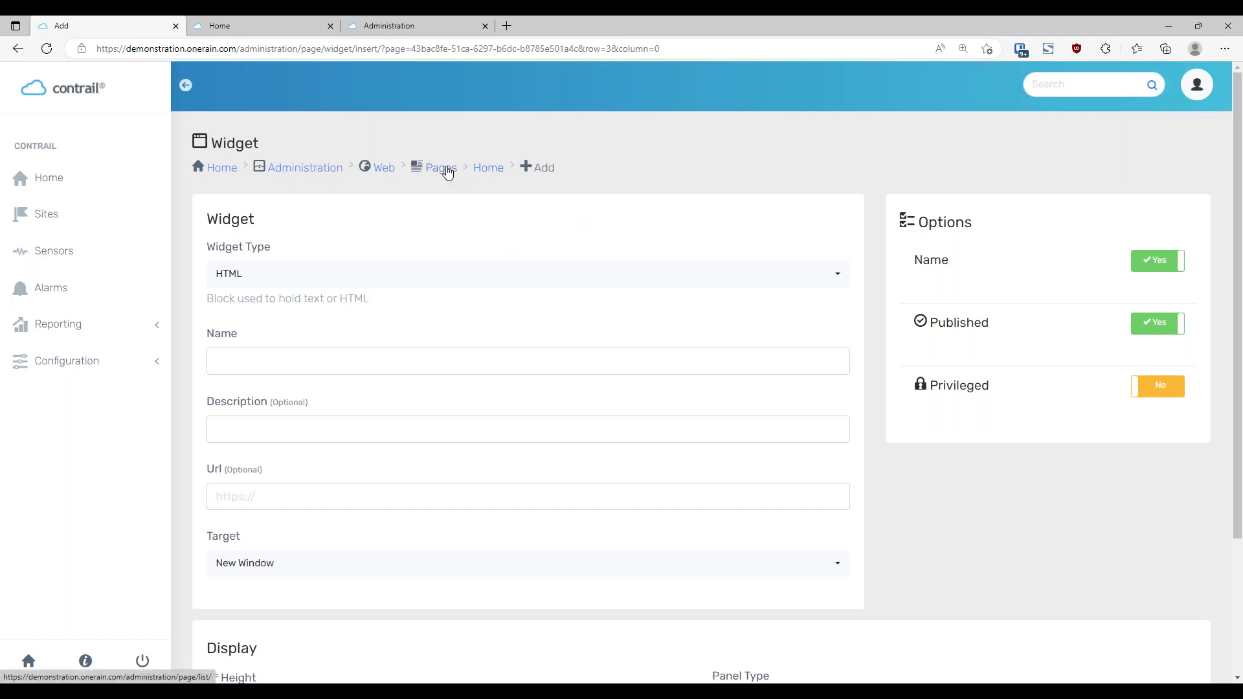
click(443, 168)
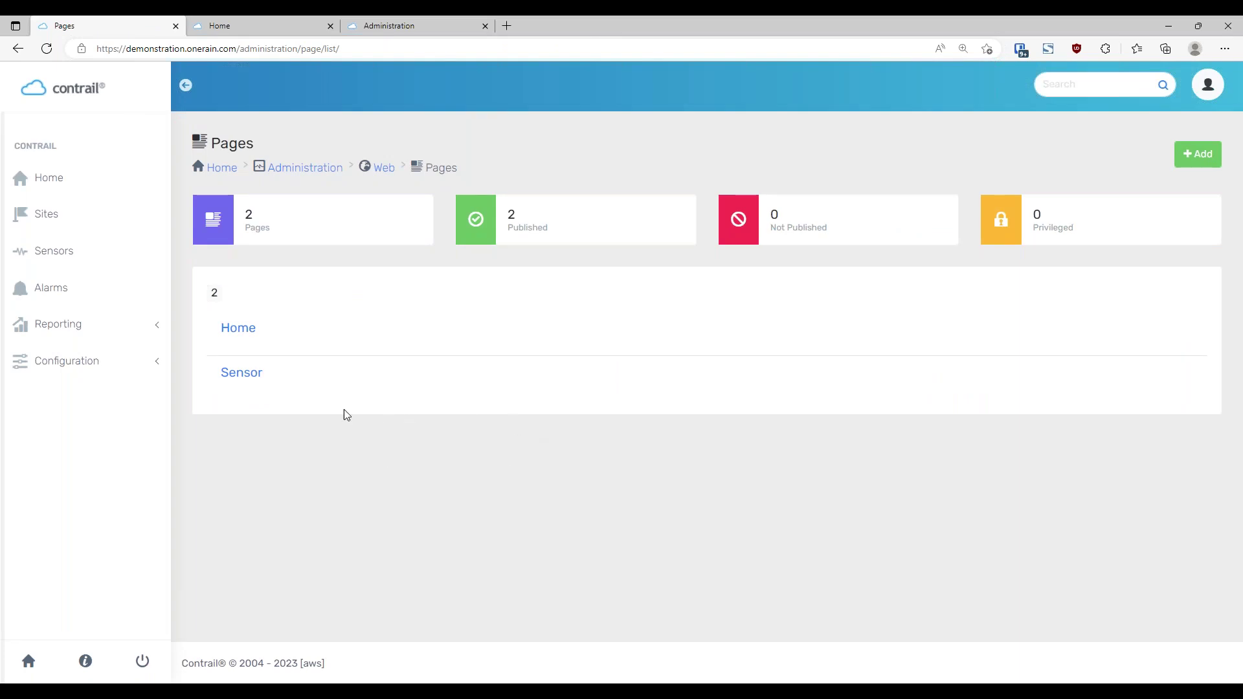
drag(259, 372, 221, 369)
click(328, 387)
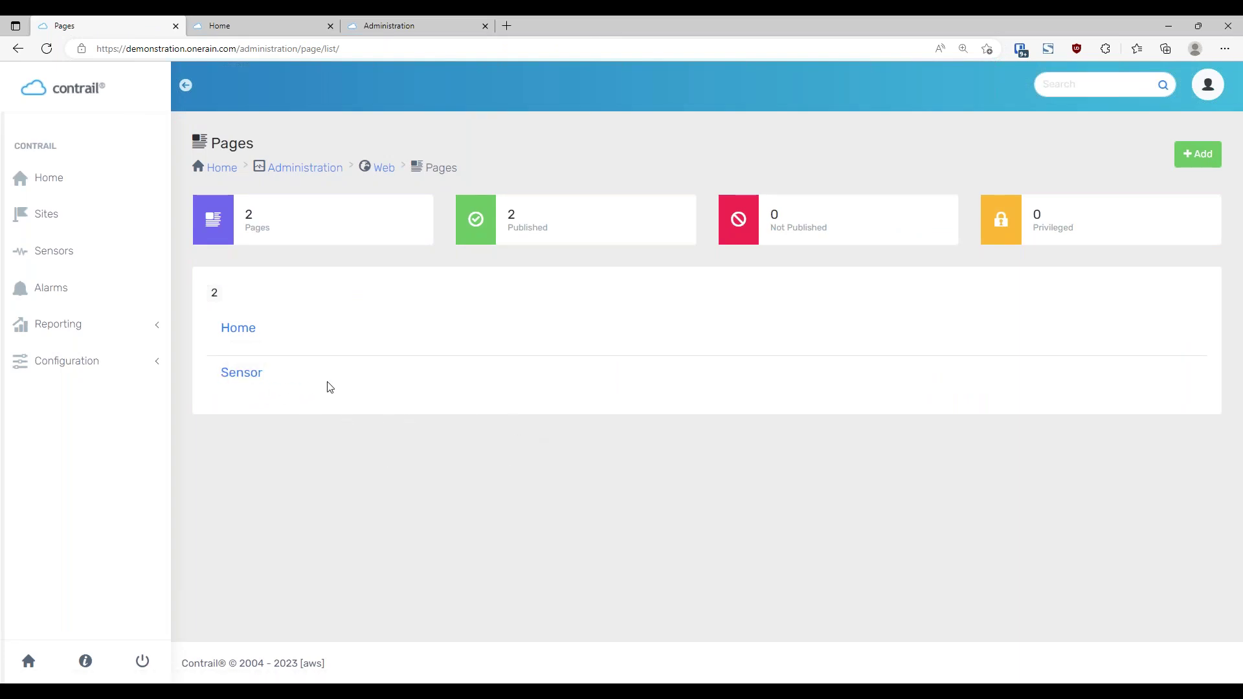
click(1203, 170)
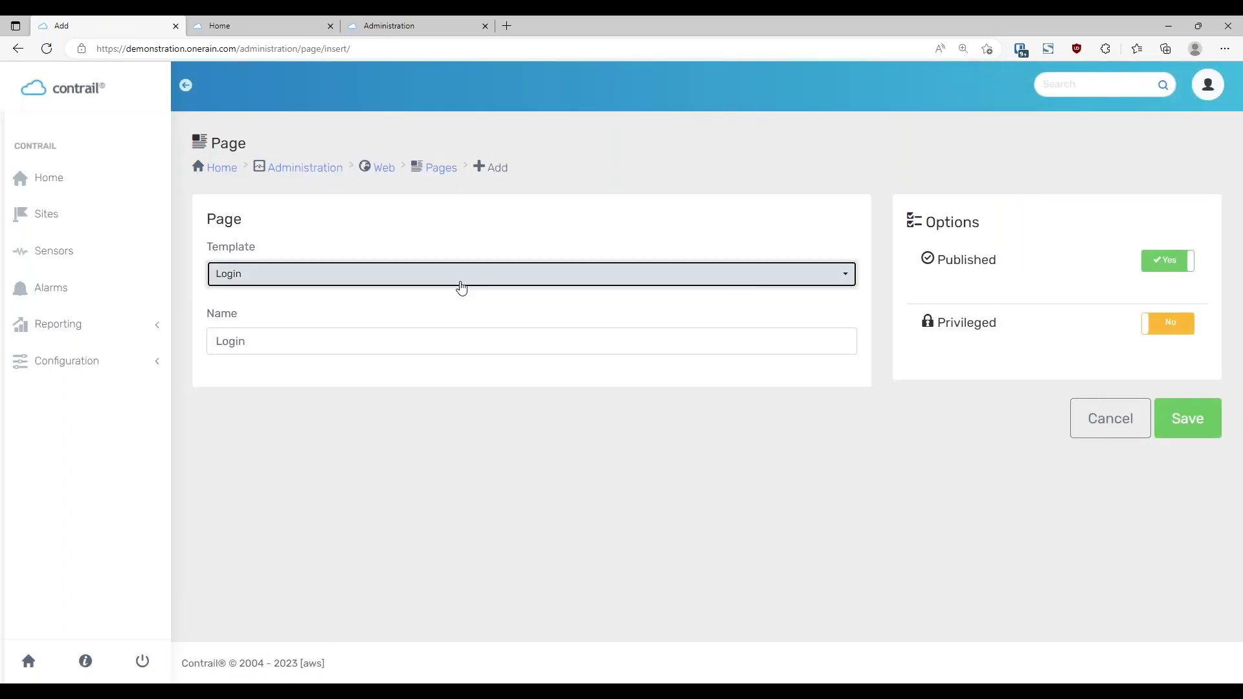
click(461, 283)
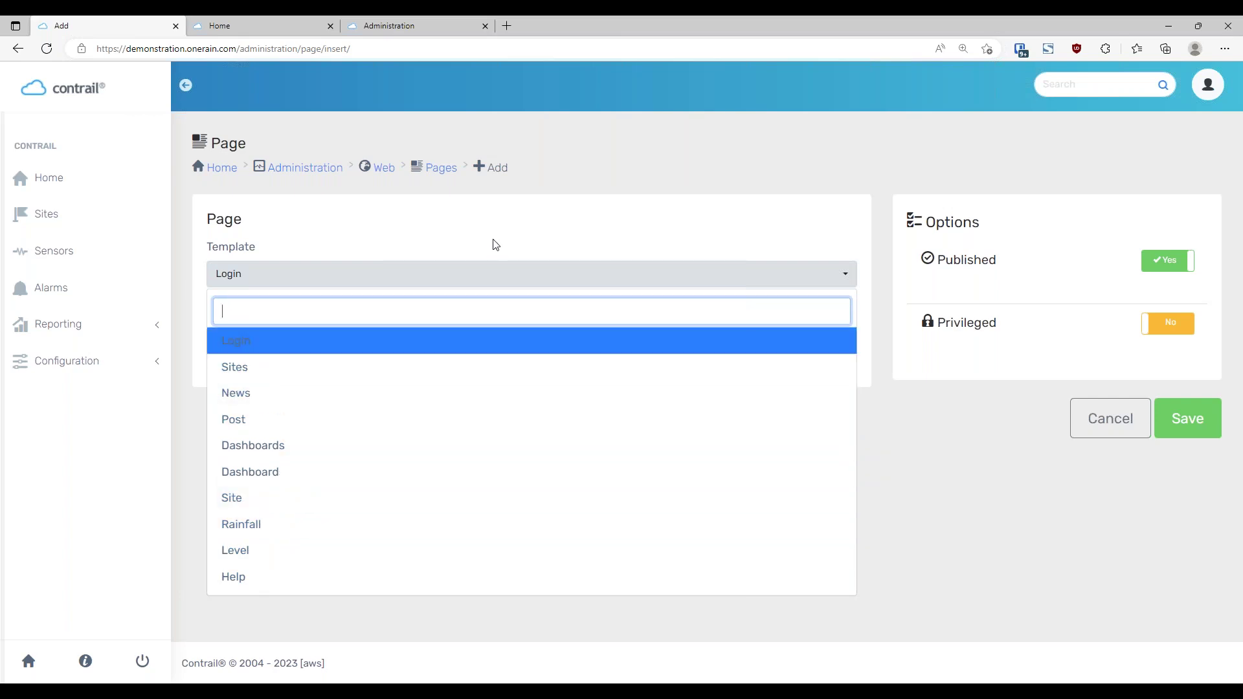
click(536, 233)
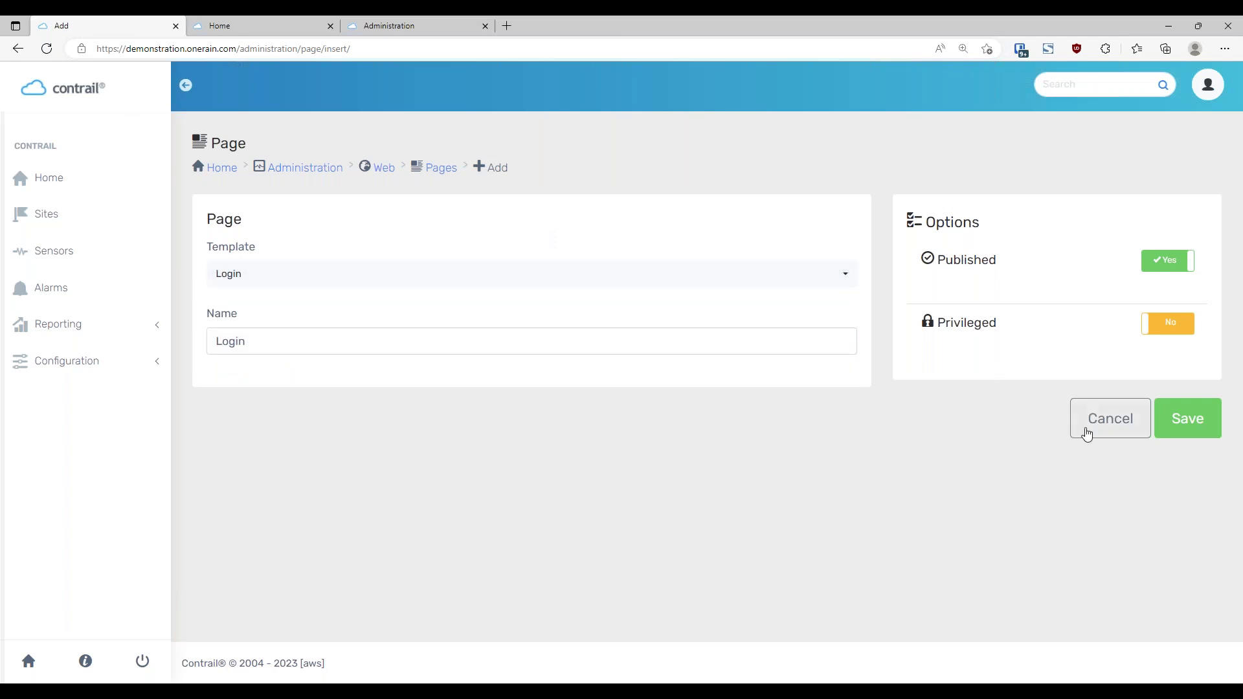
click(1122, 429)
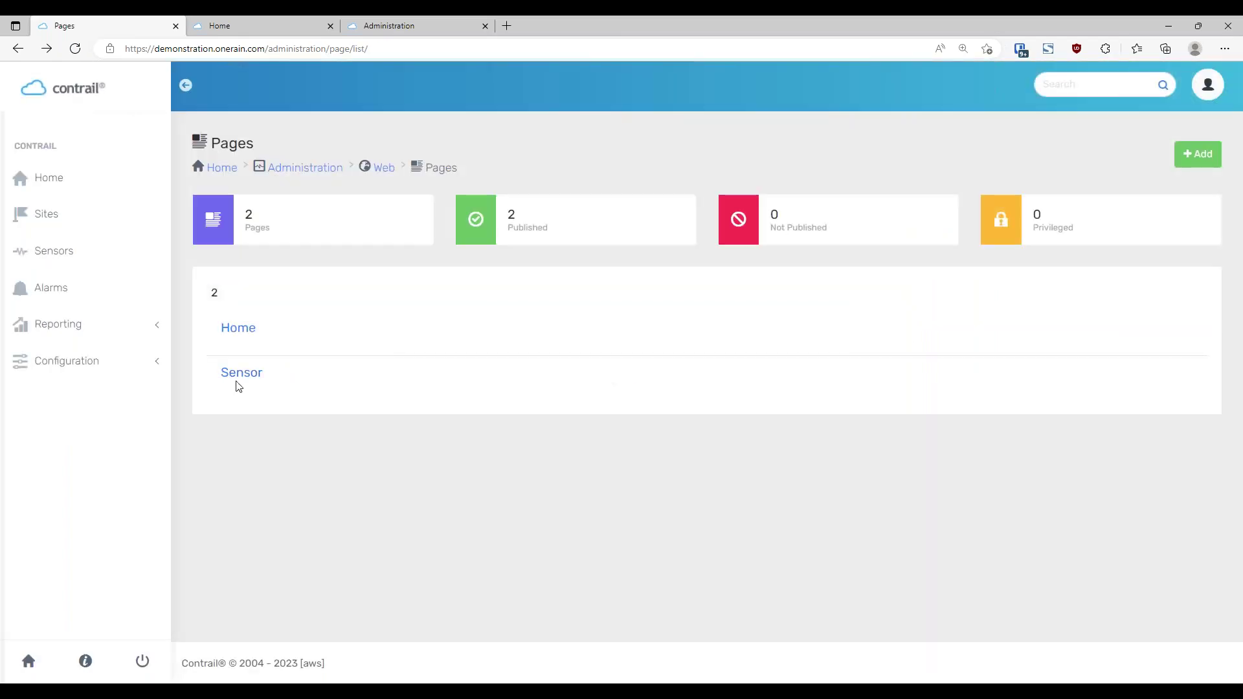
Open the Sensor page's admin details and check its path /sensor/
click(249, 374)
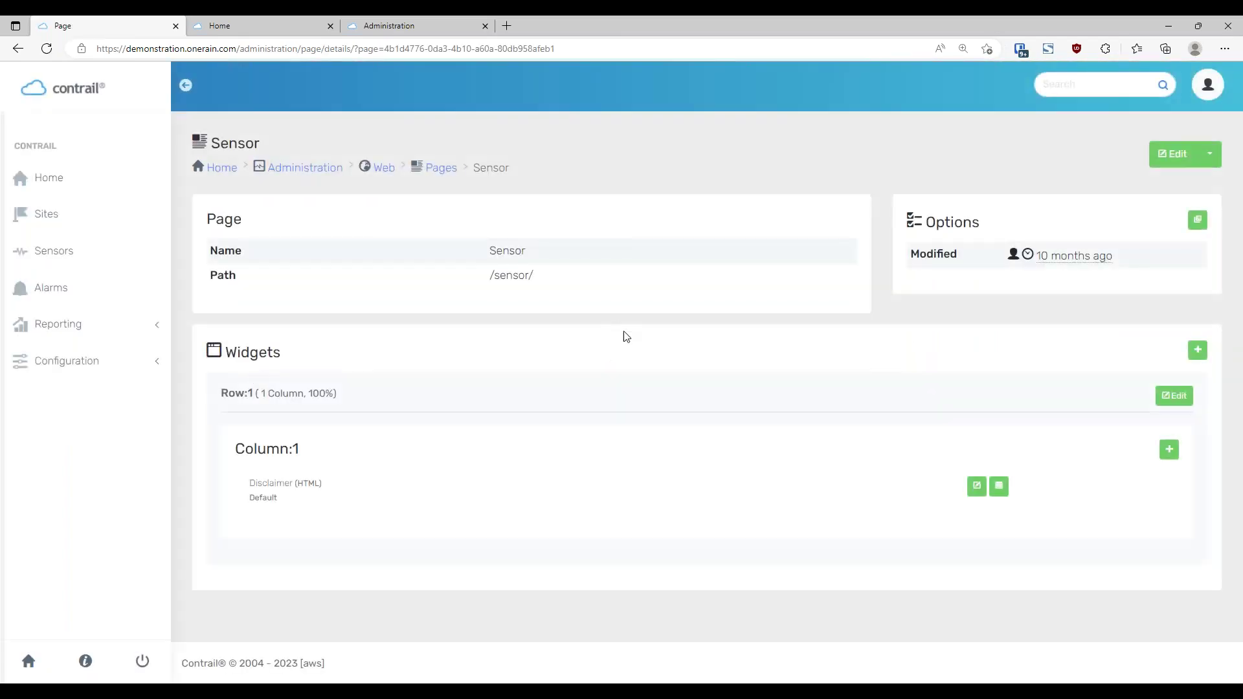
drag(534, 276, 491, 276)
click(606, 292)
On the public site, go from Home through Sites to 1 MVD Lower's Air Temperature page
click(229, 29)
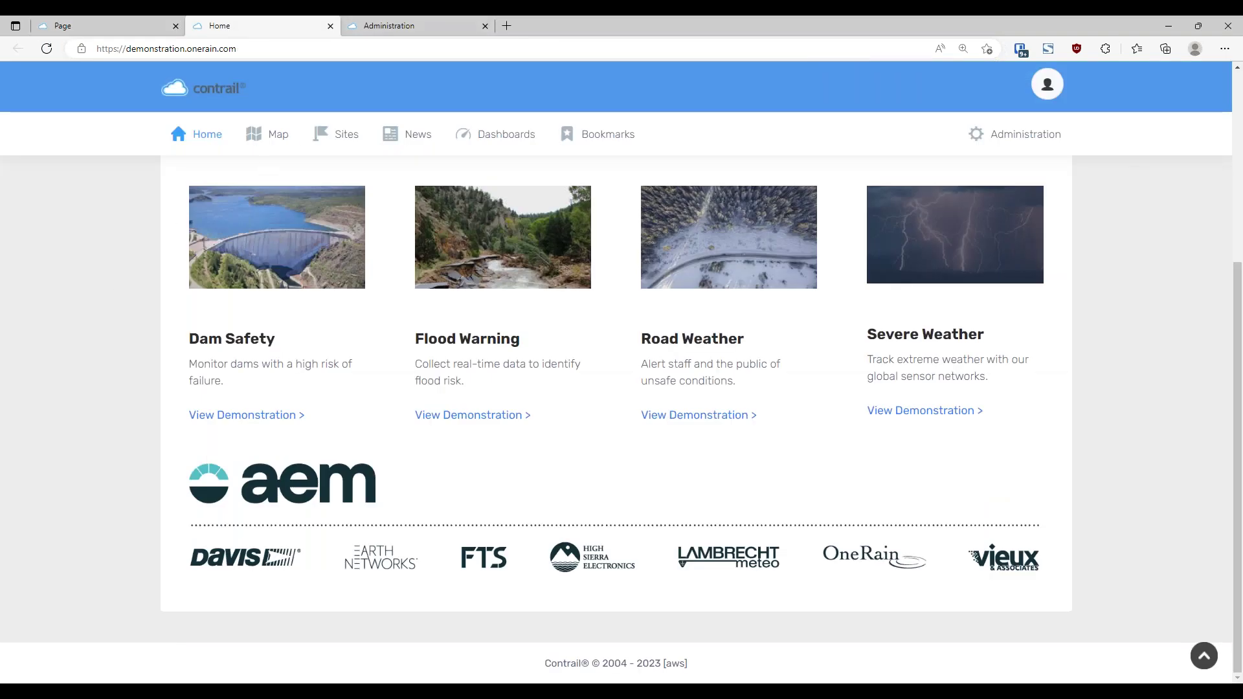
click(346, 139)
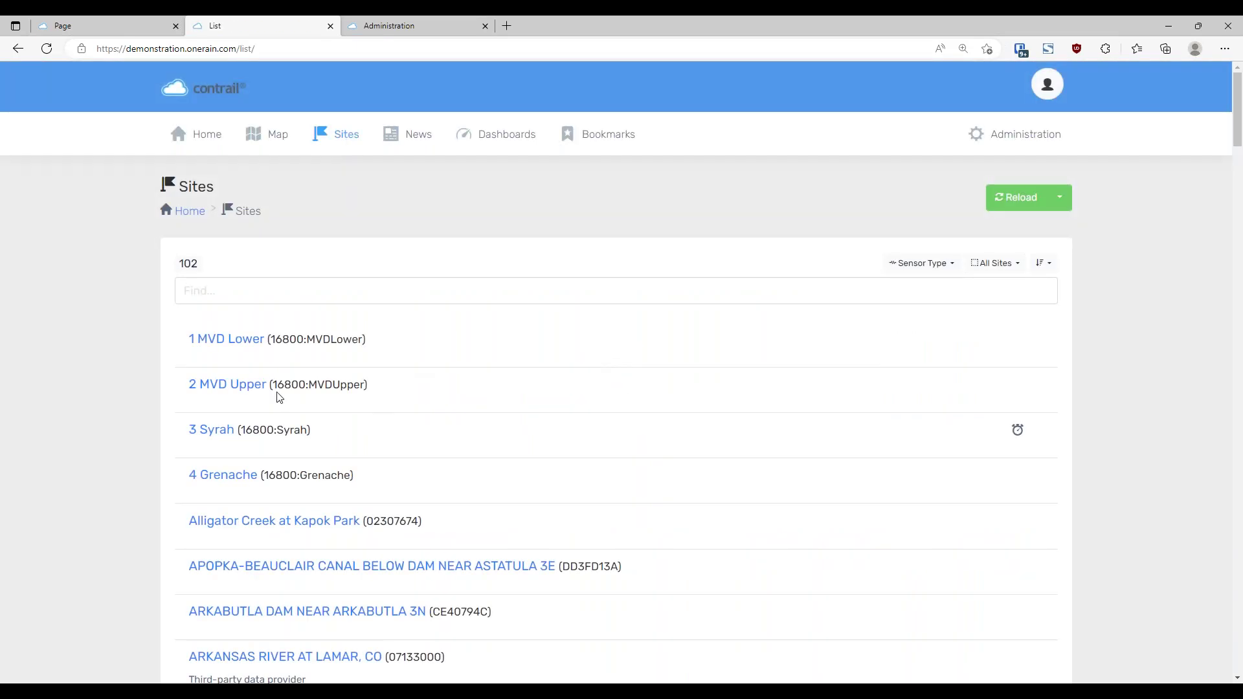
click(256, 342)
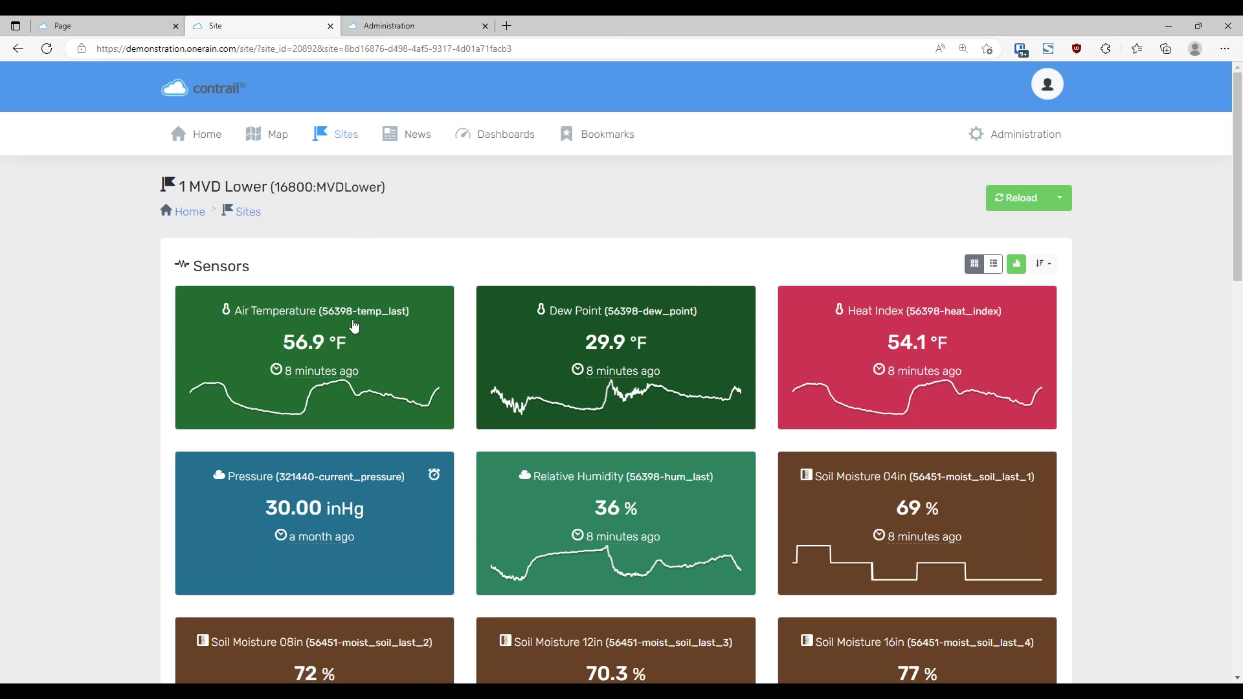
click(306, 343)
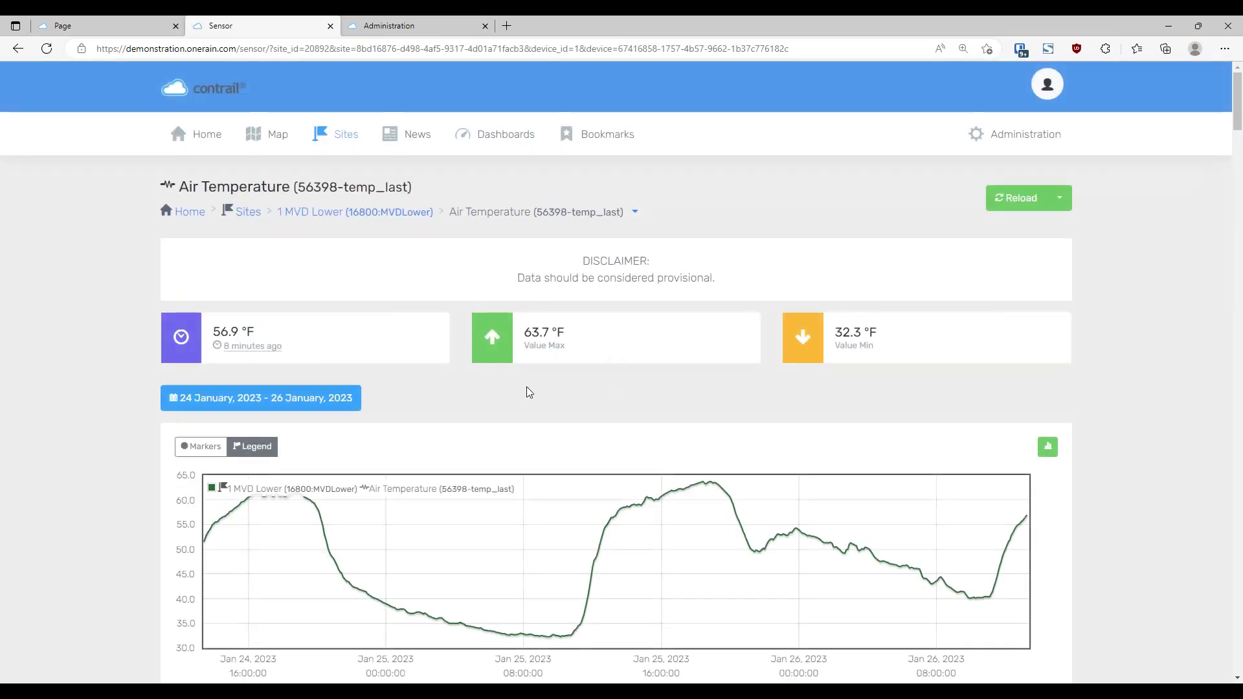
Highlight the DISCLAIMER heading and its provisional-data disclaimer sentence
drag(581, 261, 653, 260)
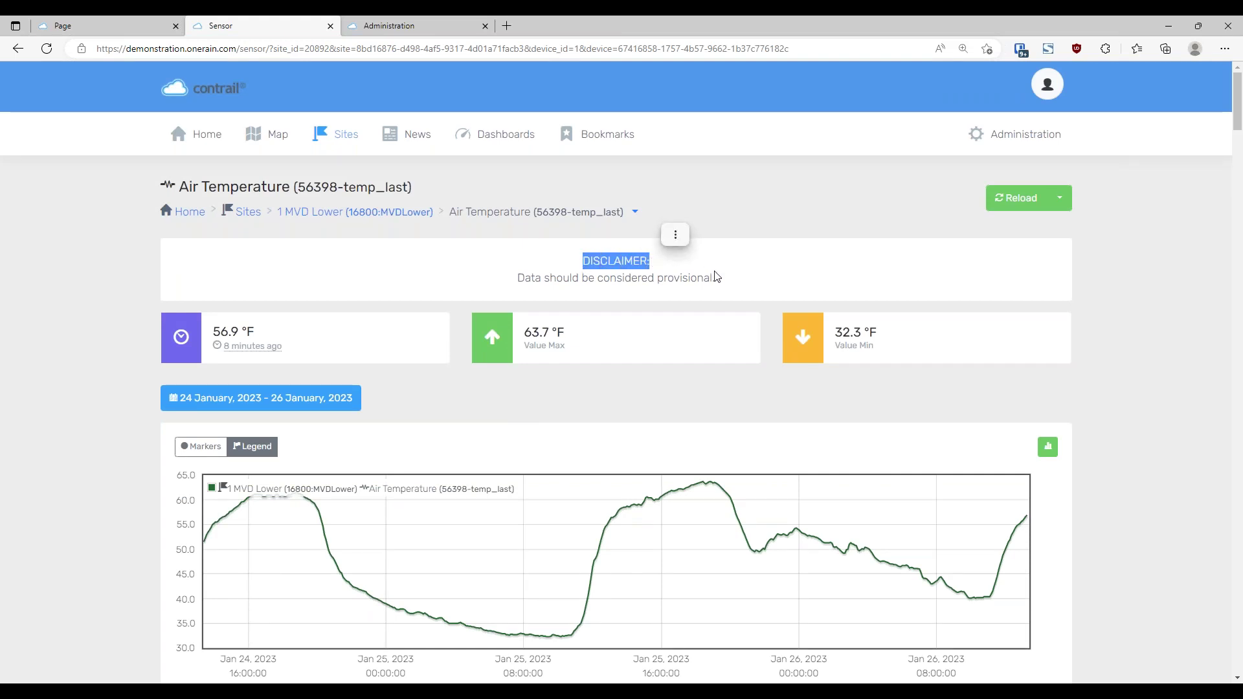
click(734, 283)
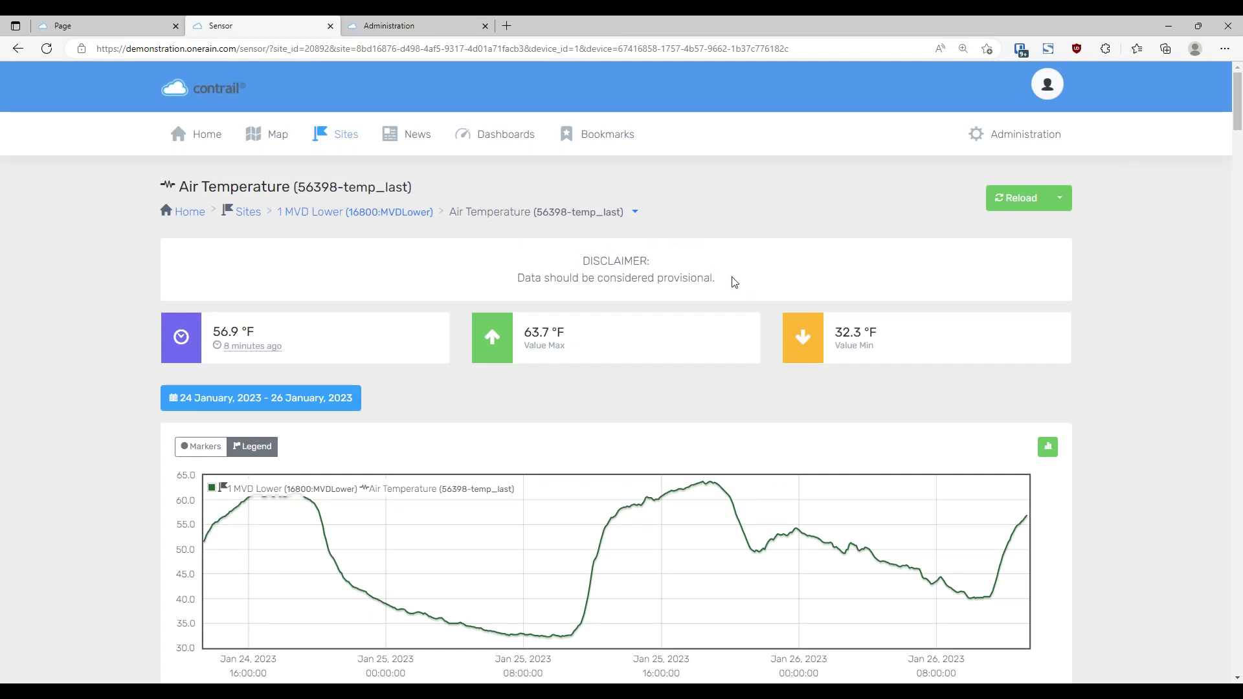
drag(739, 278, 532, 273)
click(826, 277)
Set the Sensor page's Published option to No, save, and reload the public sensor page
click(112, 26)
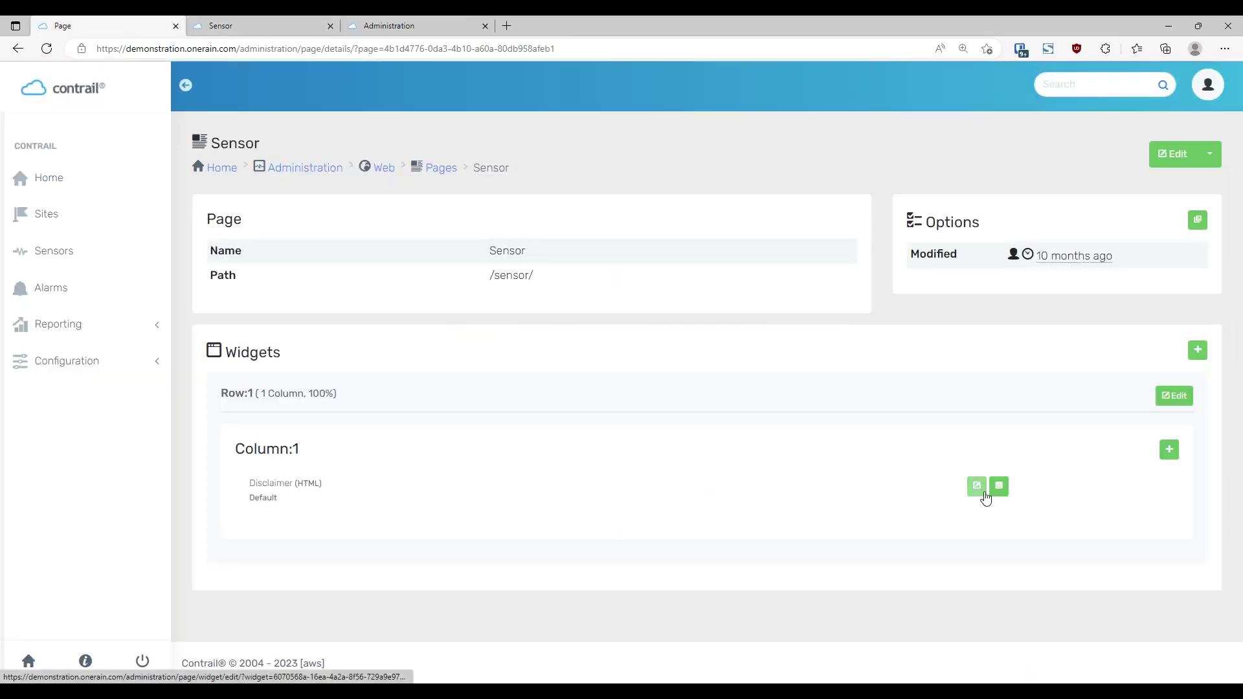
click(1163, 156)
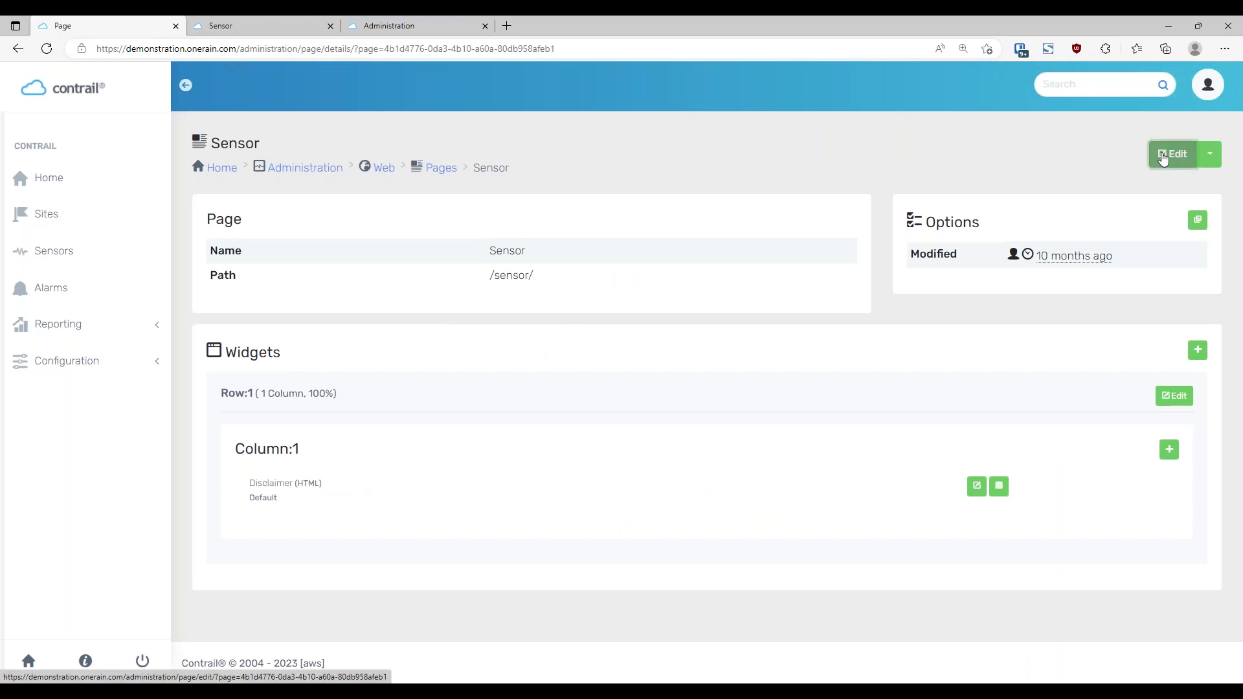
click(1169, 268)
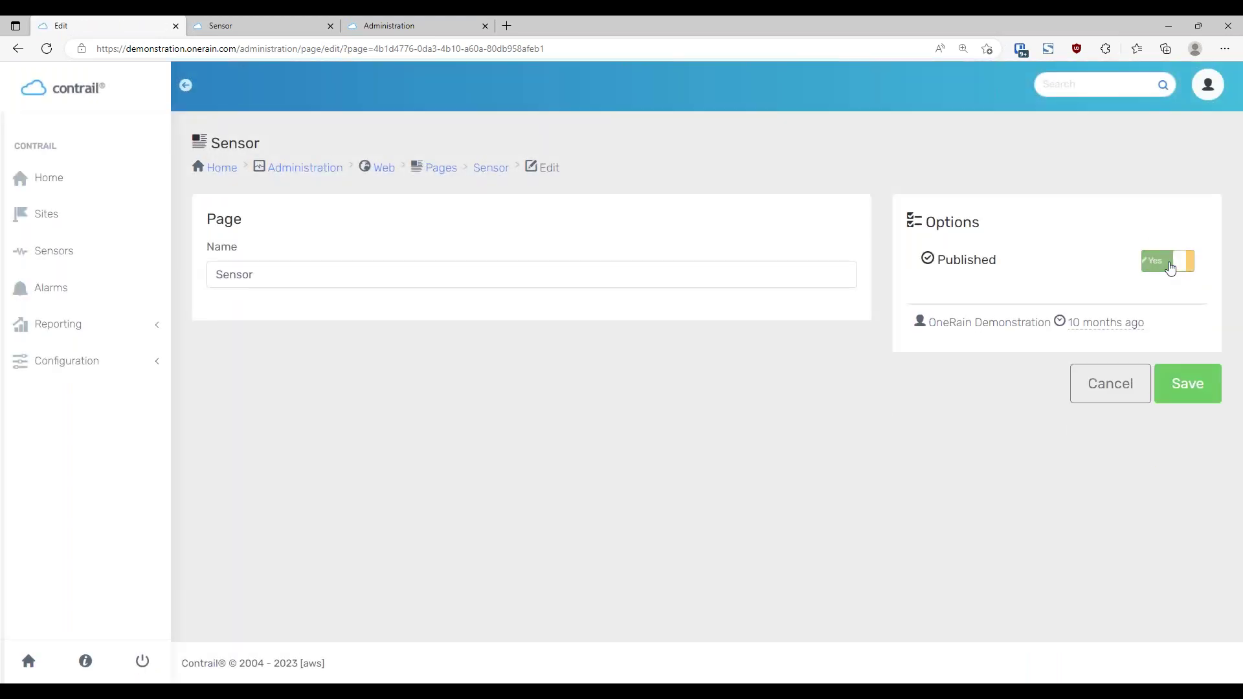
click(1182, 400)
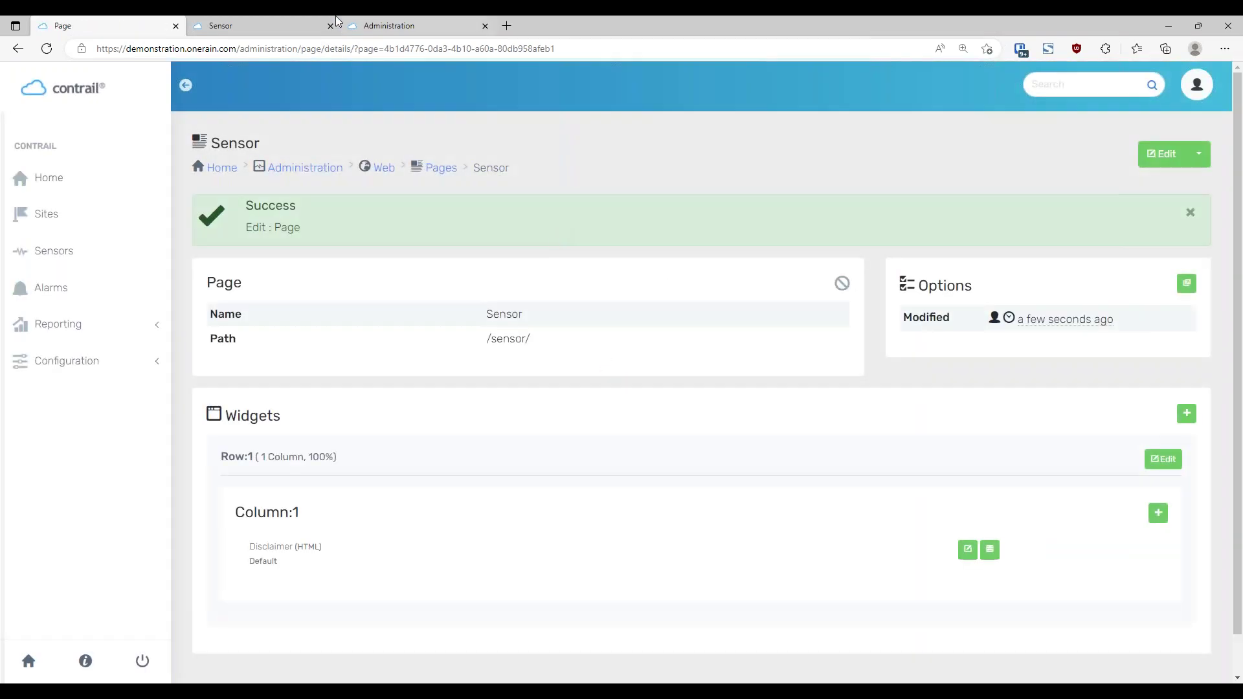
click(246, 26)
key(F5)
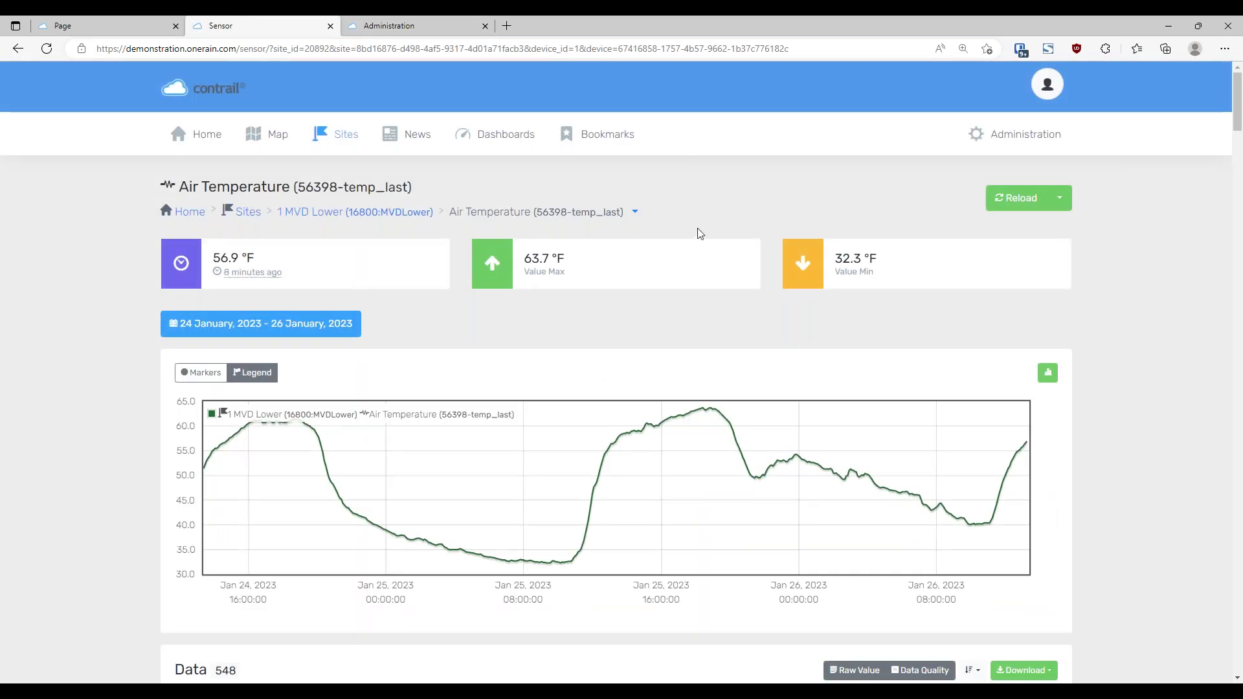
Set the Sensor page back to Published, reload to see the disclaimer return, then return to Web administration
click(112, 28)
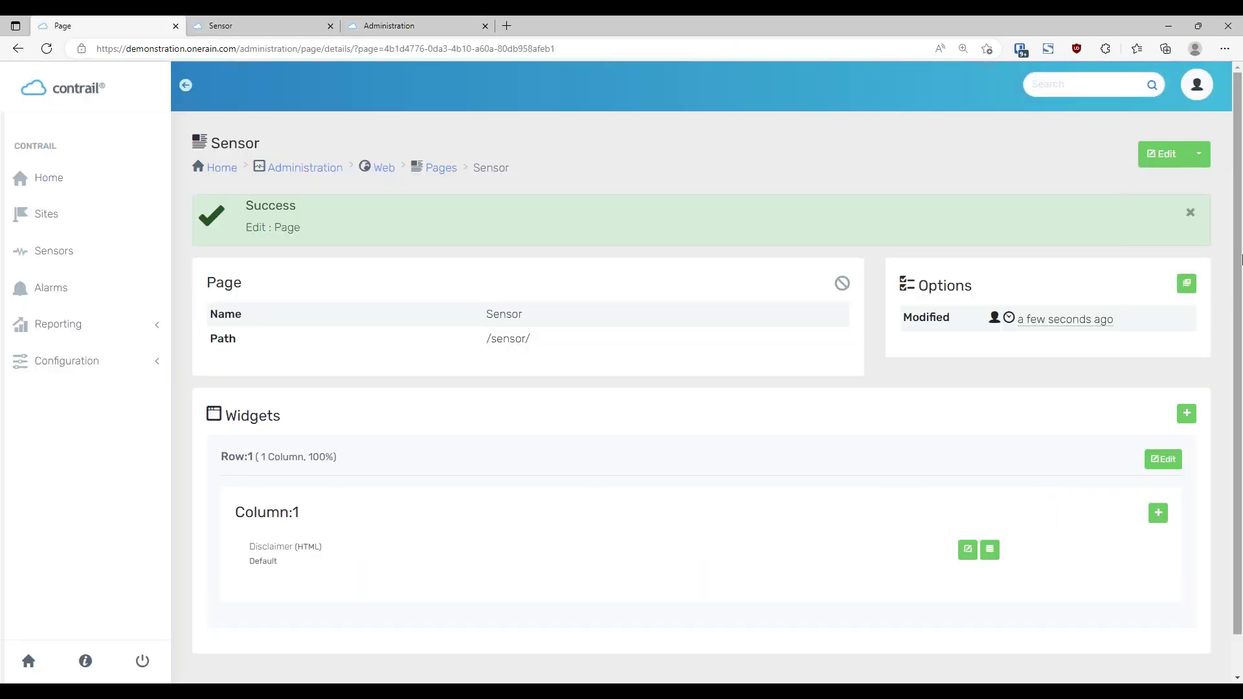
click(1155, 156)
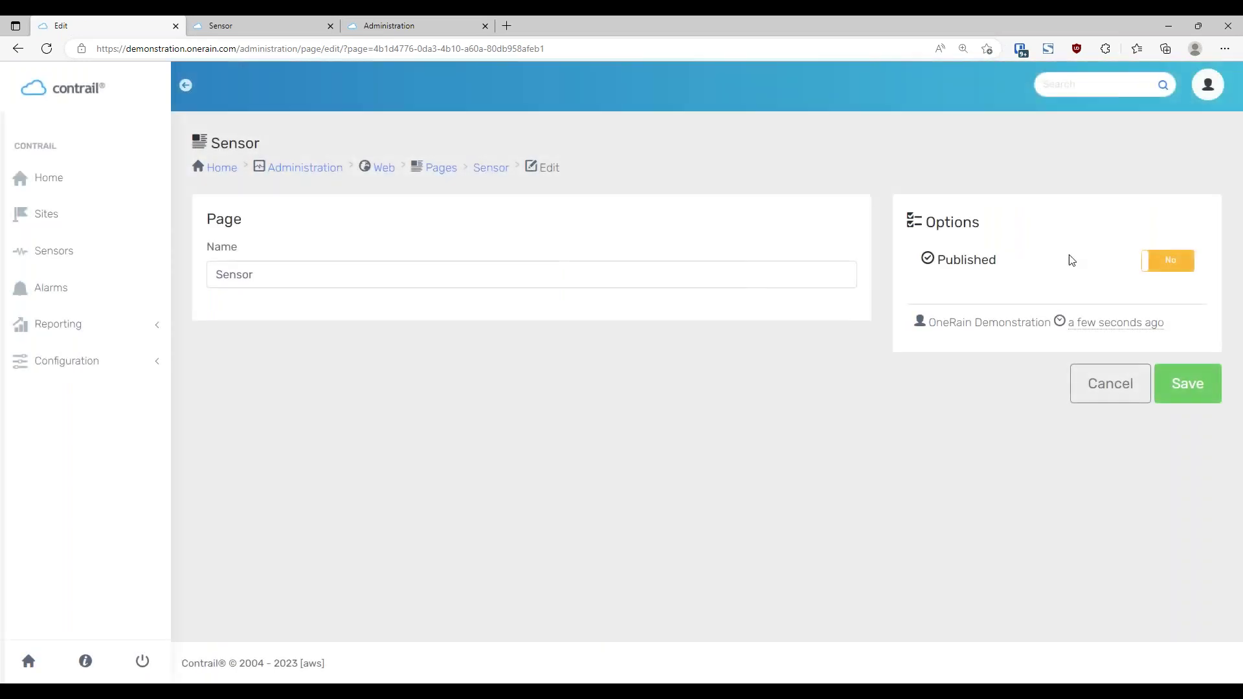
click(1170, 261)
click(1189, 447)
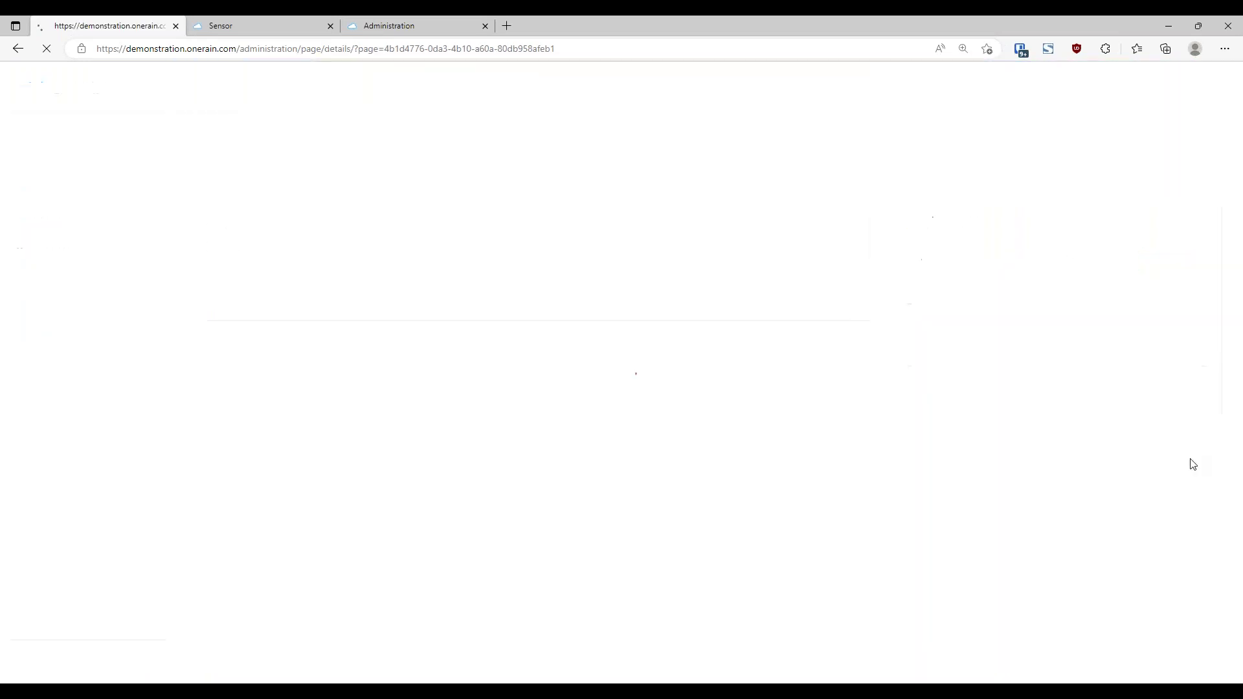
click(250, 27)
key(F5)
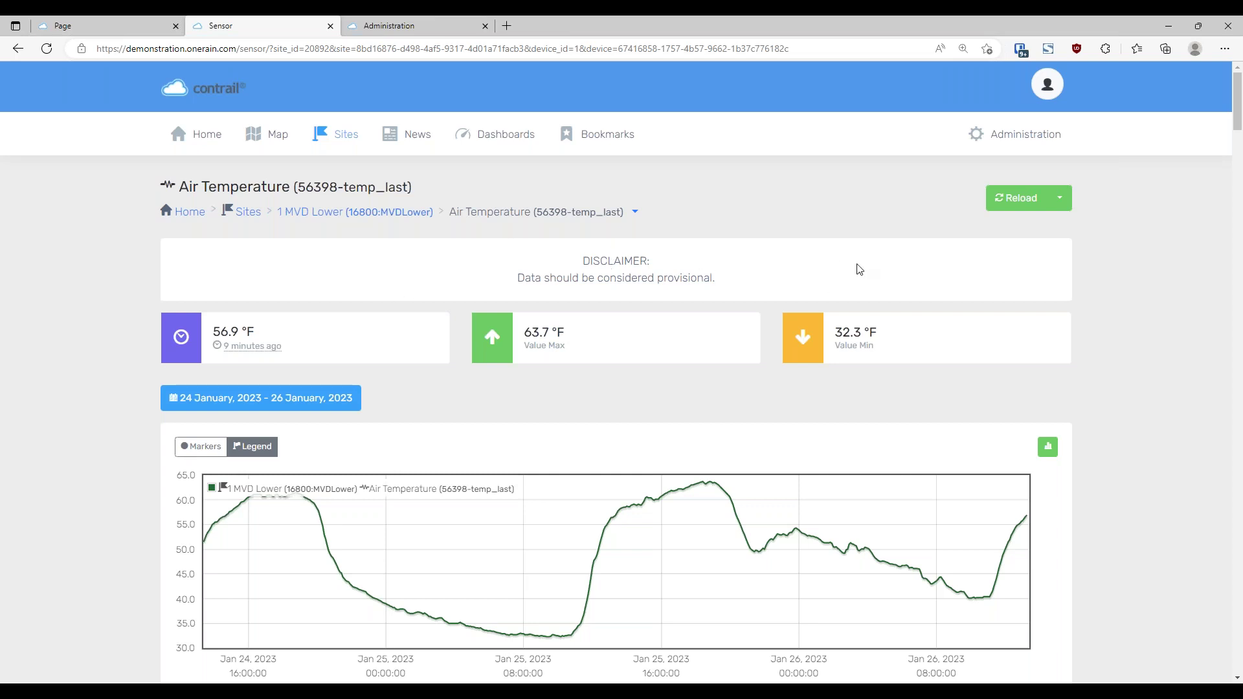
click(124, 25)
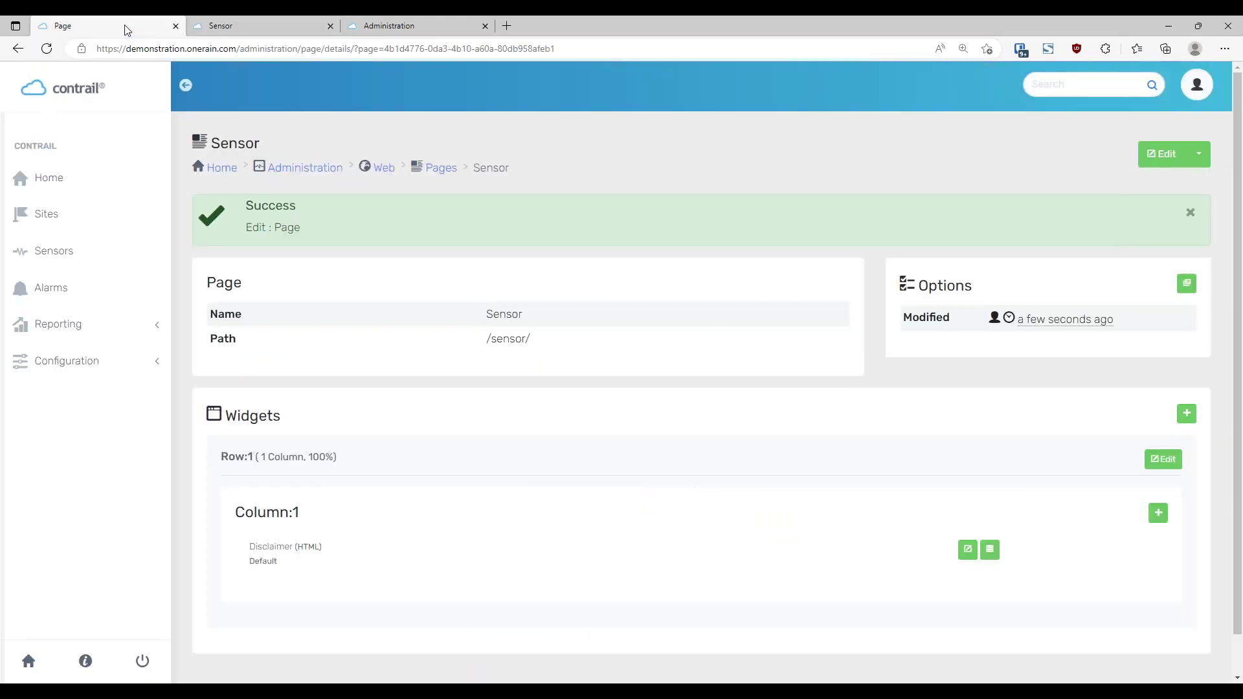
click(384, 169)
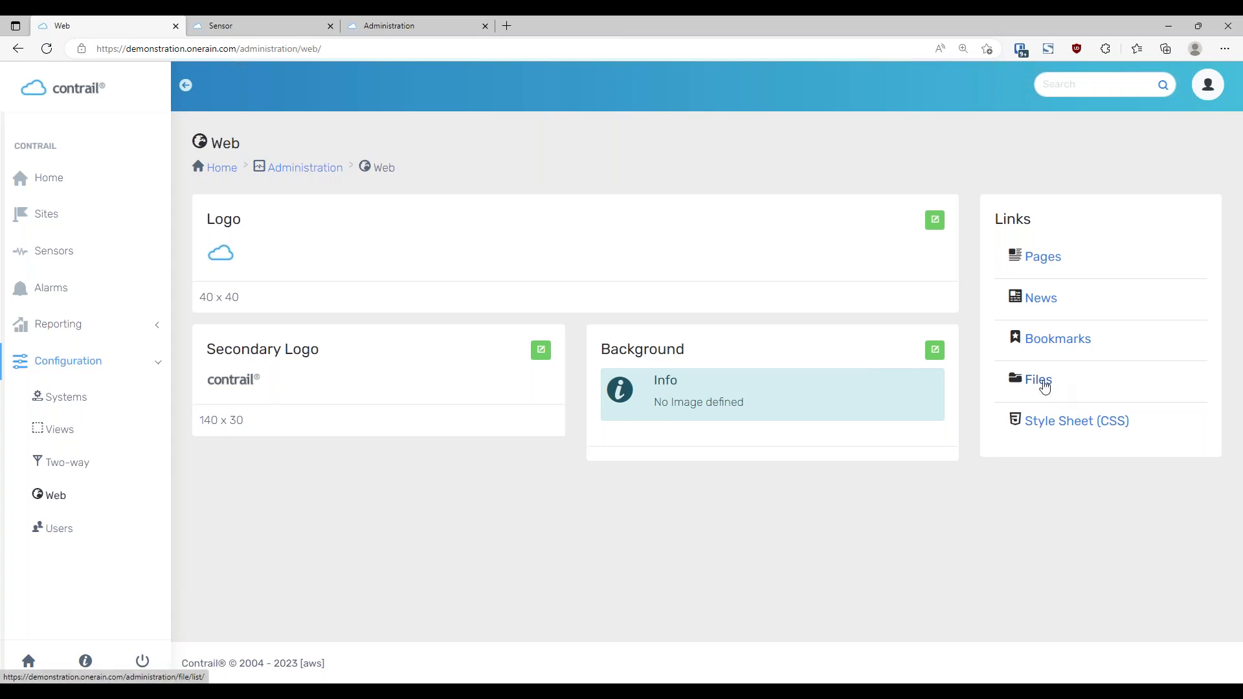
Compare the admin News Posts list (4 posts, 1 published) with the public News page's single post
click(1050, 305)
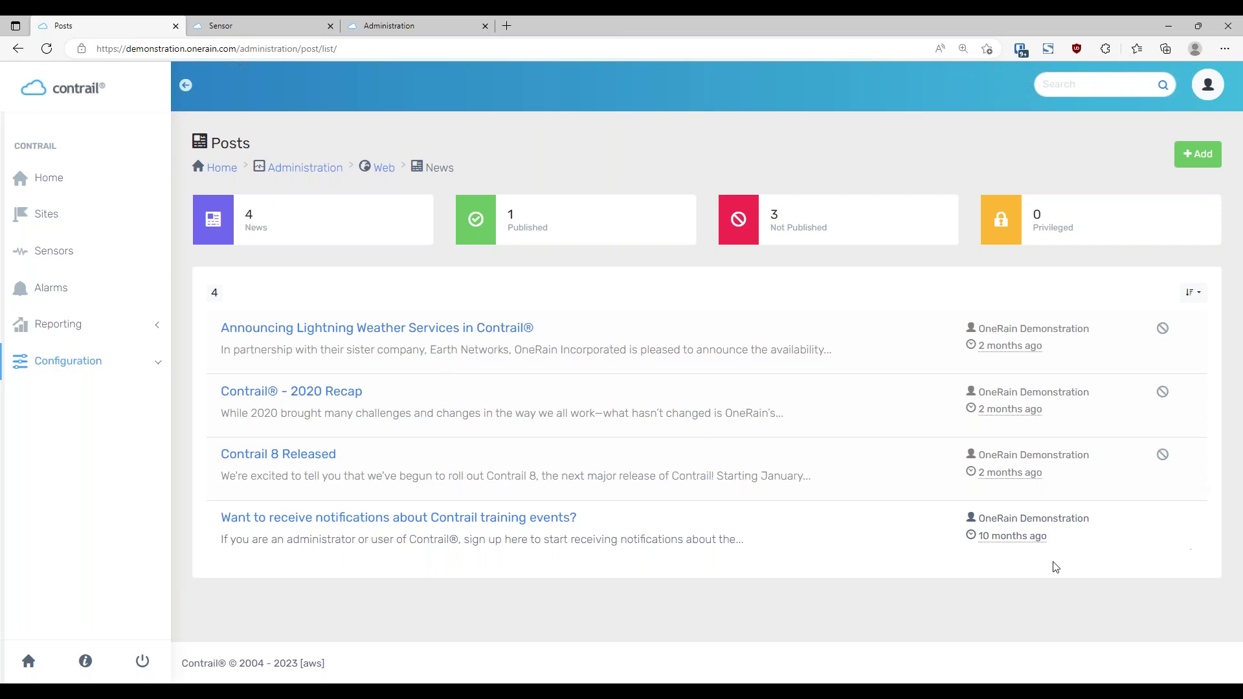
click(258, 30)
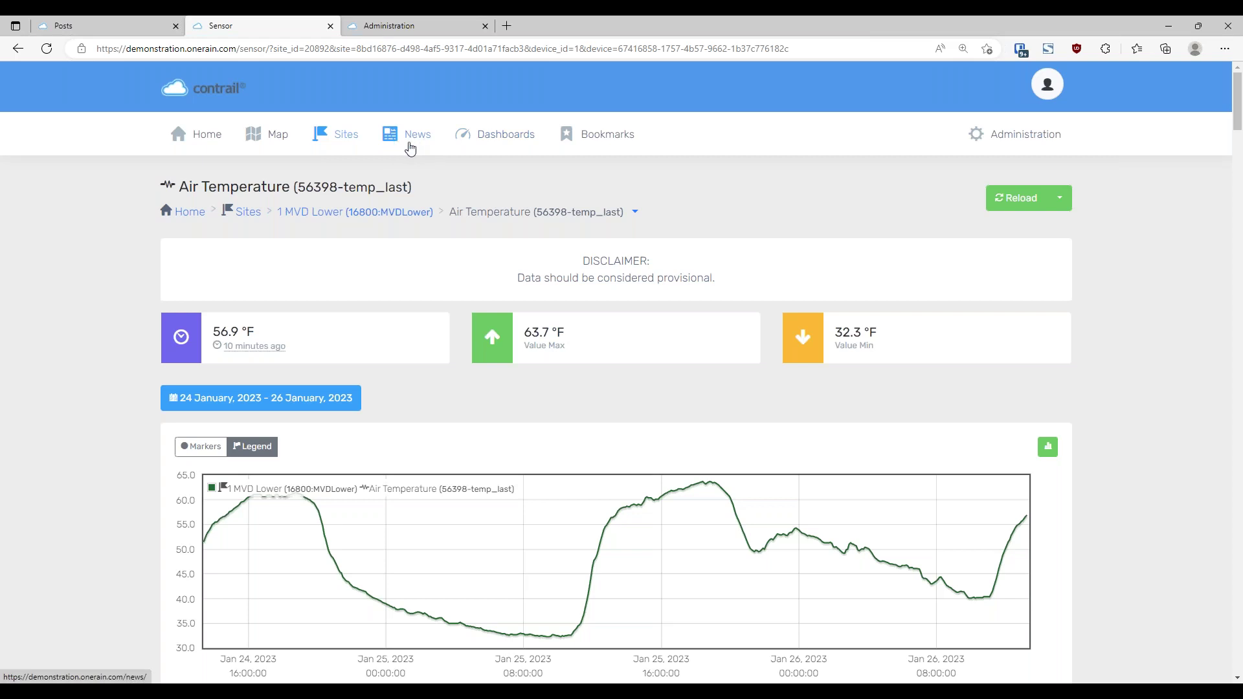
click(410, 148)
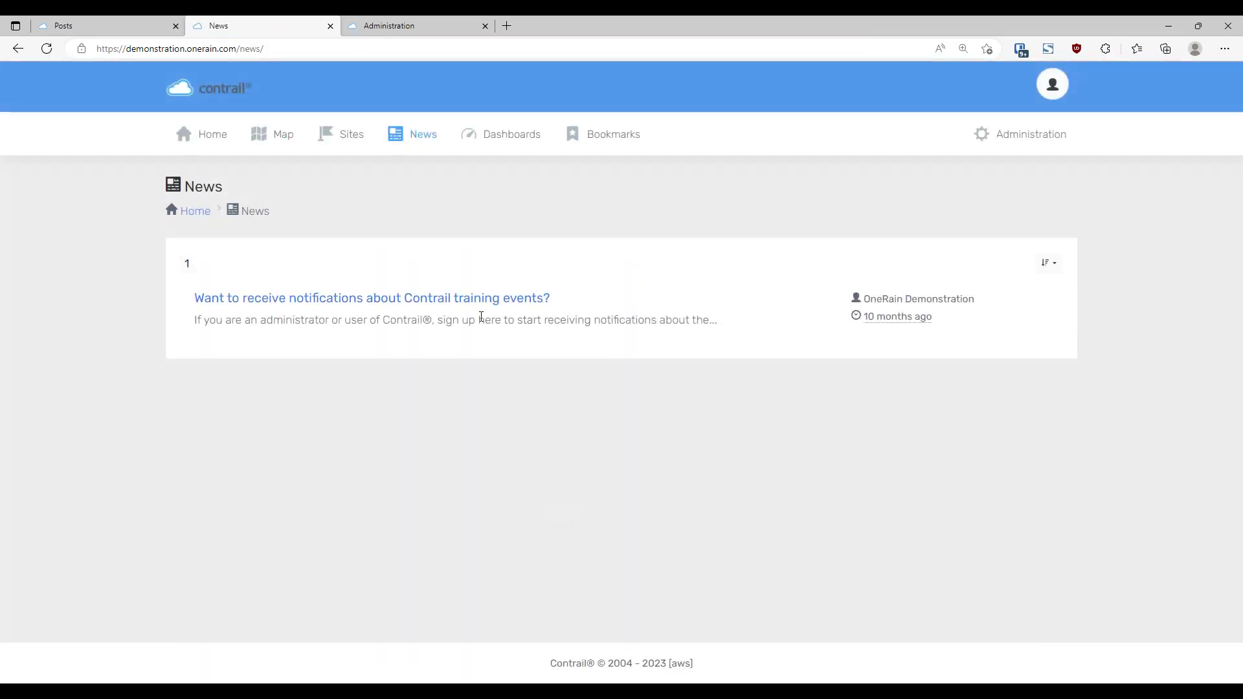
click(119, 31)
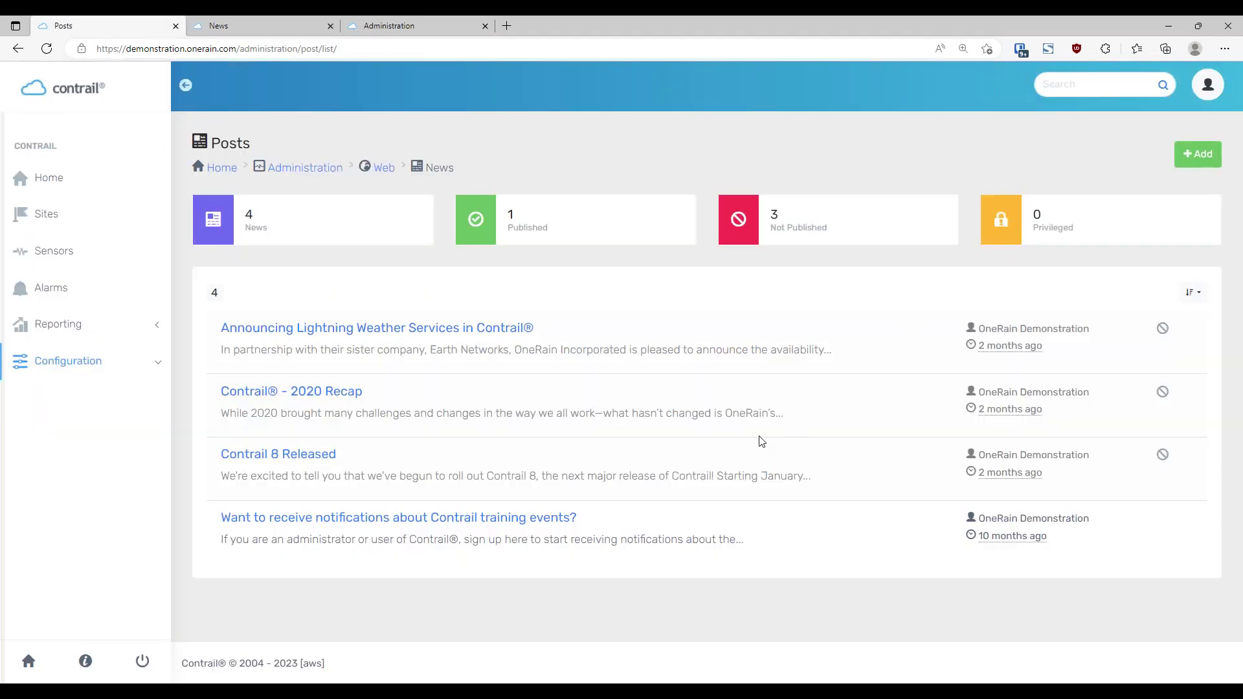
Set Pin to Yes on the training-events notification post, save, and check the public Home page
click(541, 517)
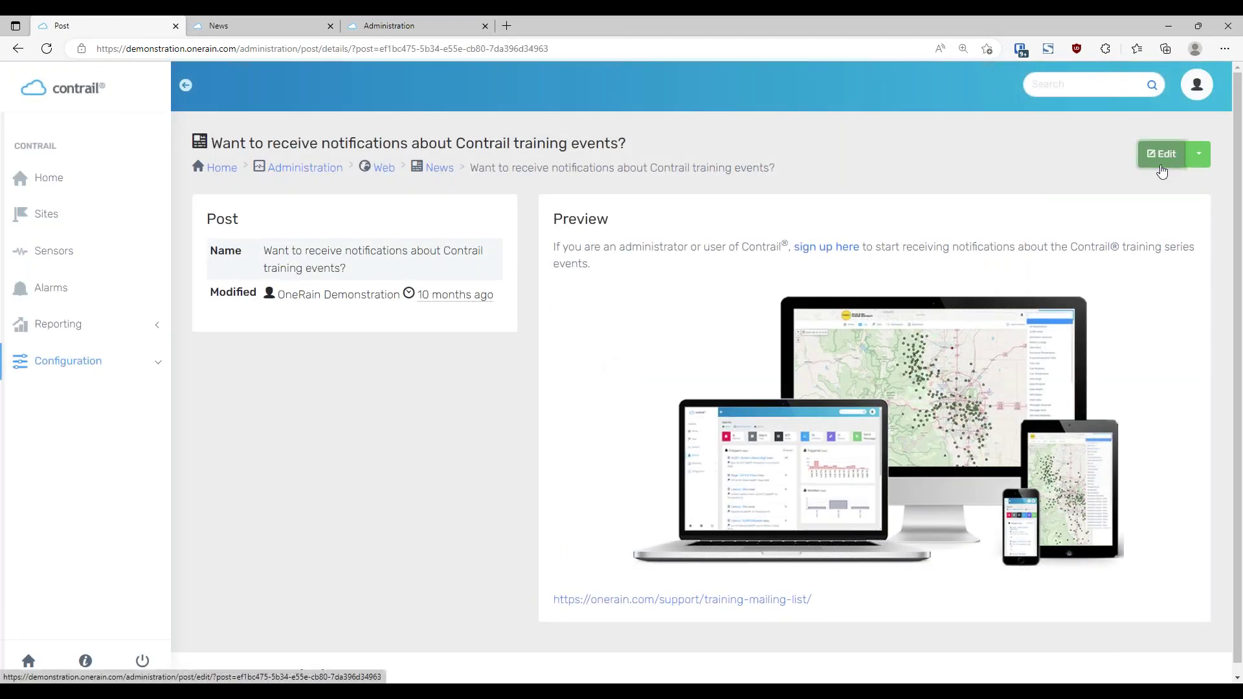
click(1162, 155)
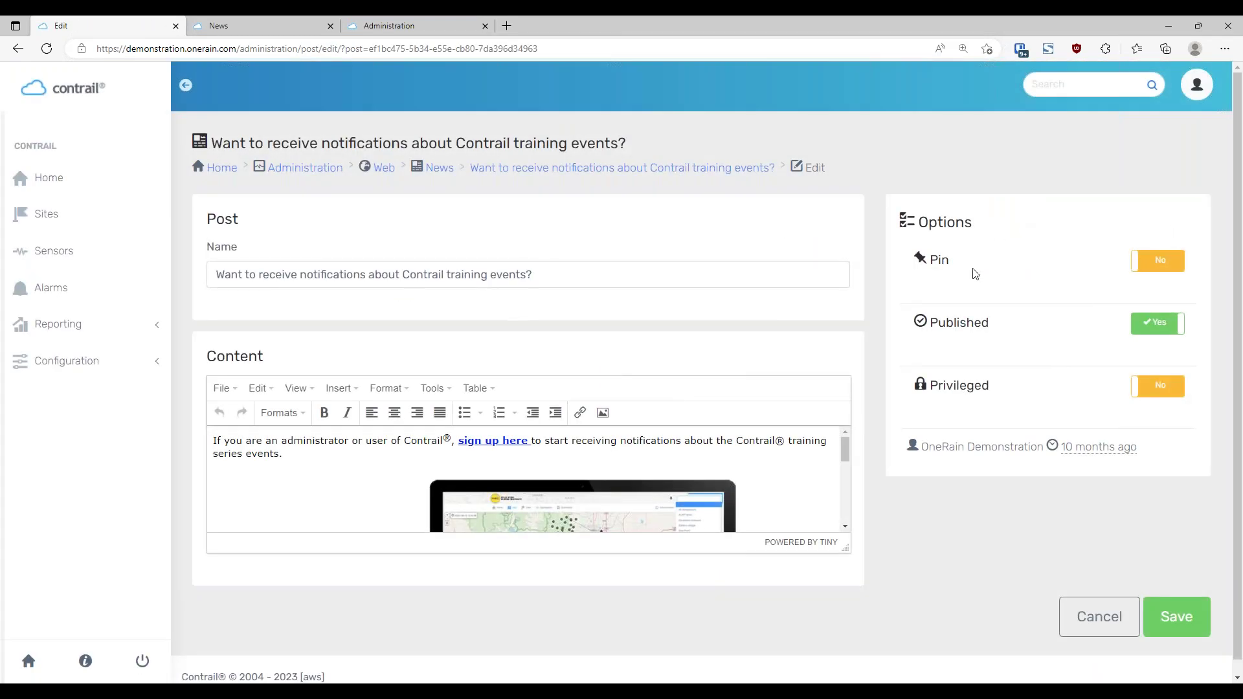
click(1172, 259)
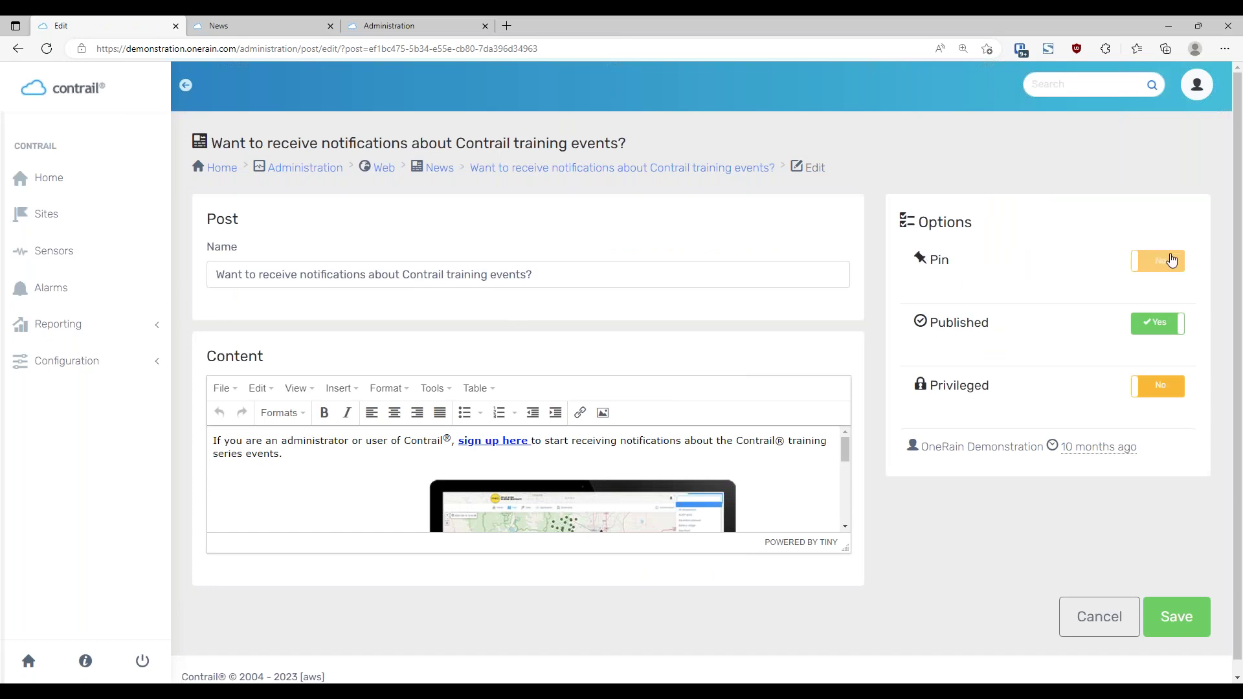
click(1176, 619)
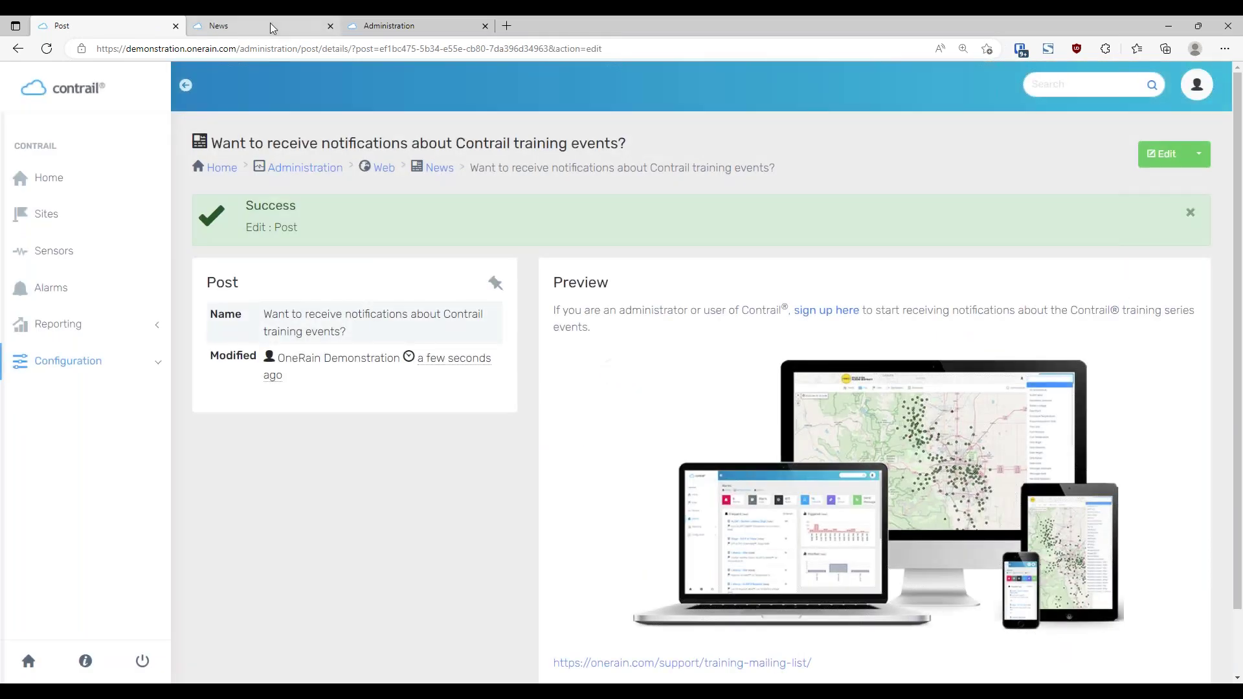
click(269, 27)
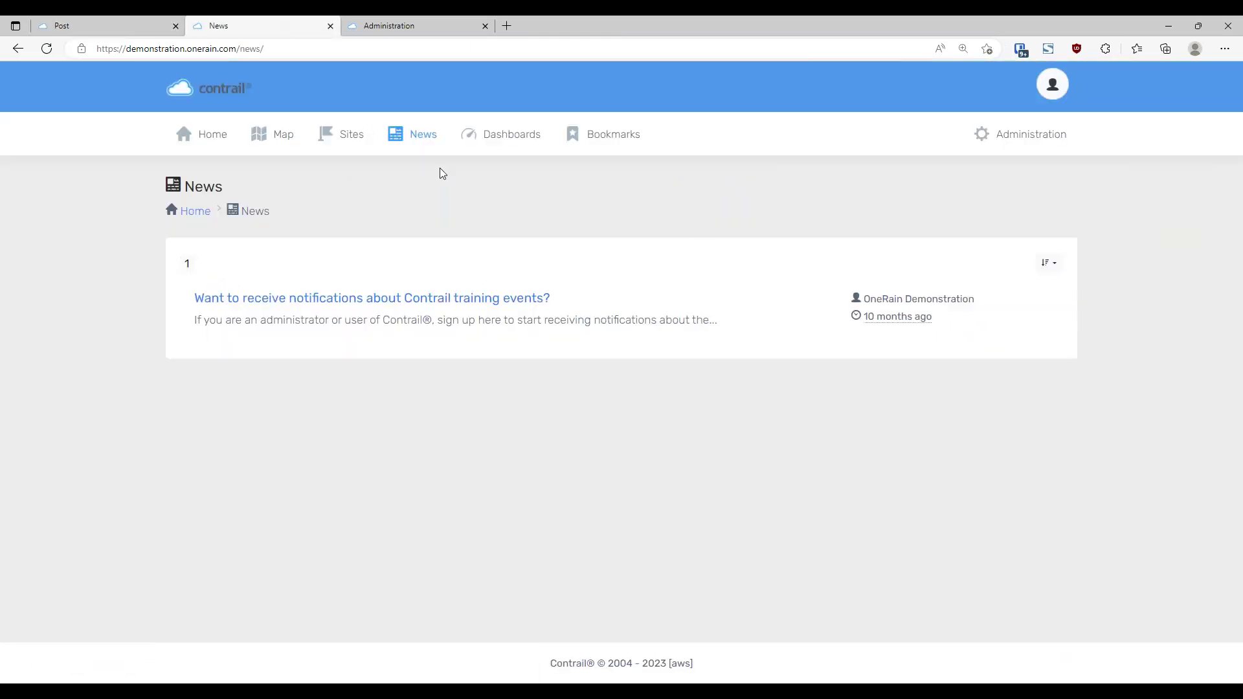
click(211, 138)
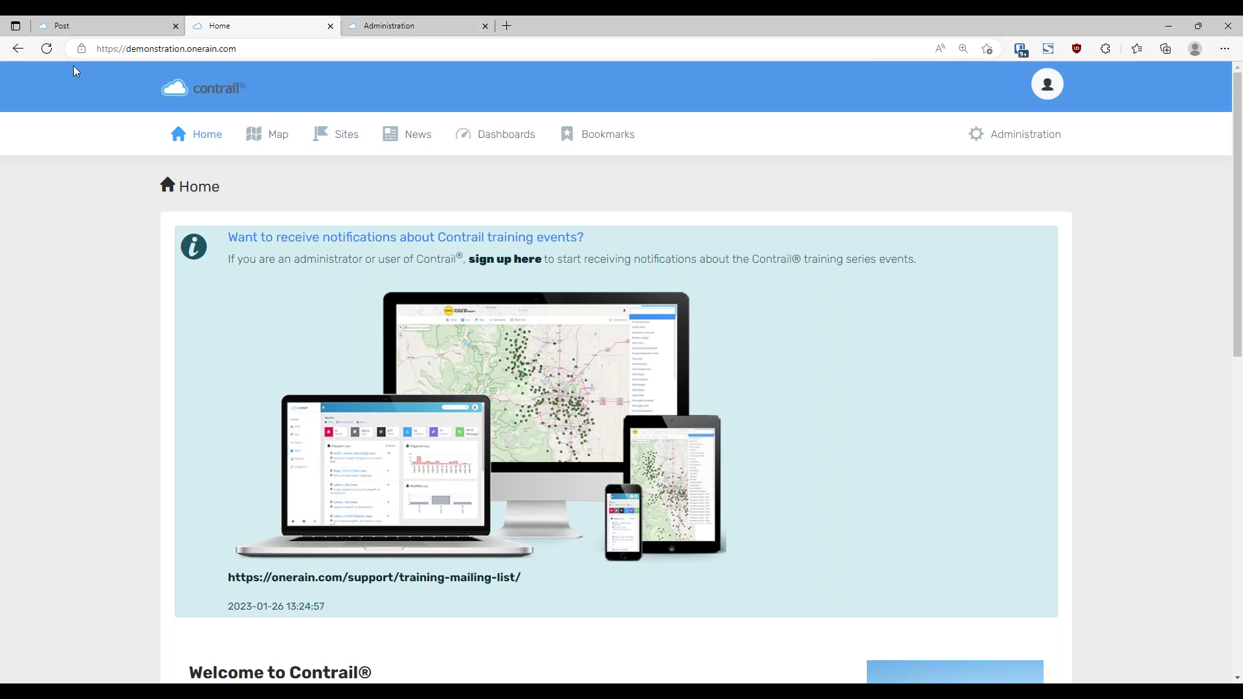
Re-save the training-events post, confirming Edit : Post success, and expand the configuration subsections
click(104, 25)
click(1160, 154)
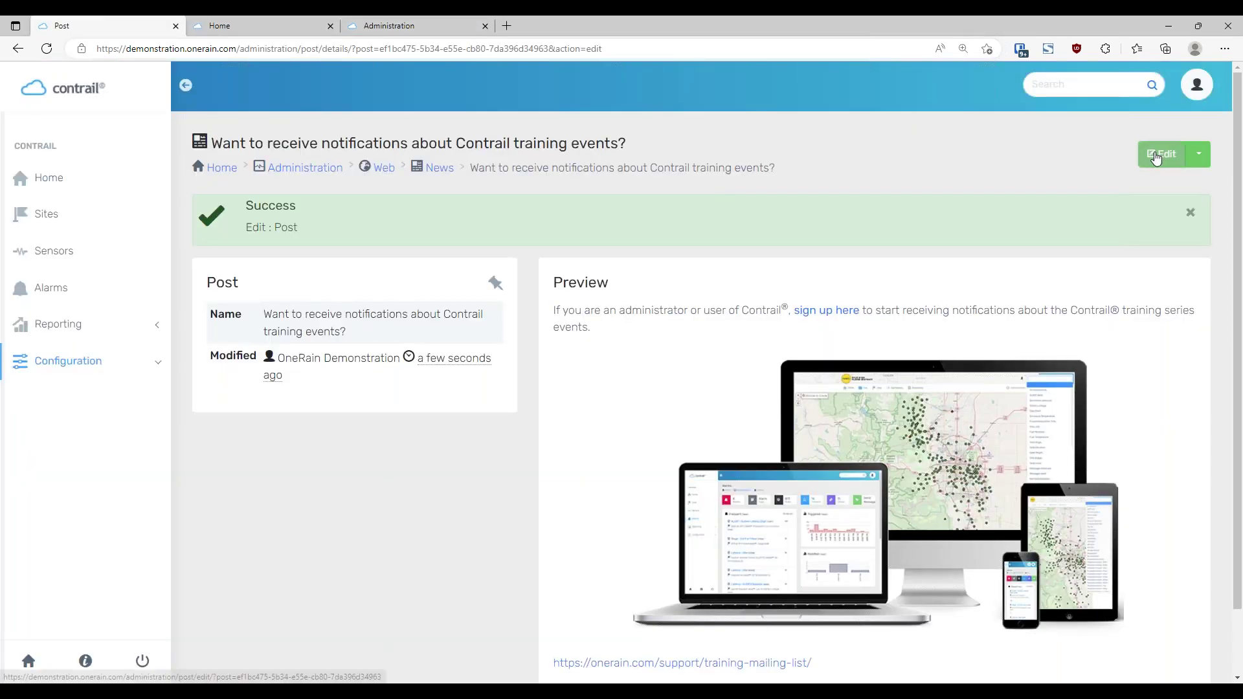
click(1168, 631)
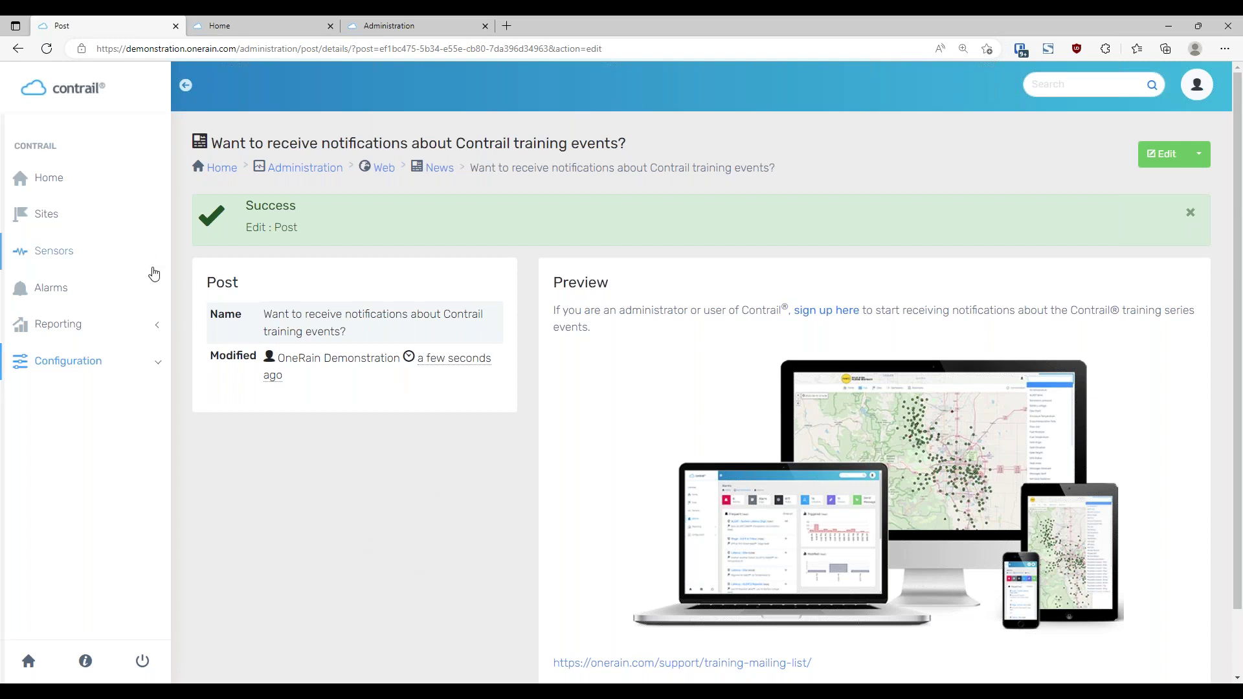
click(159, 363)
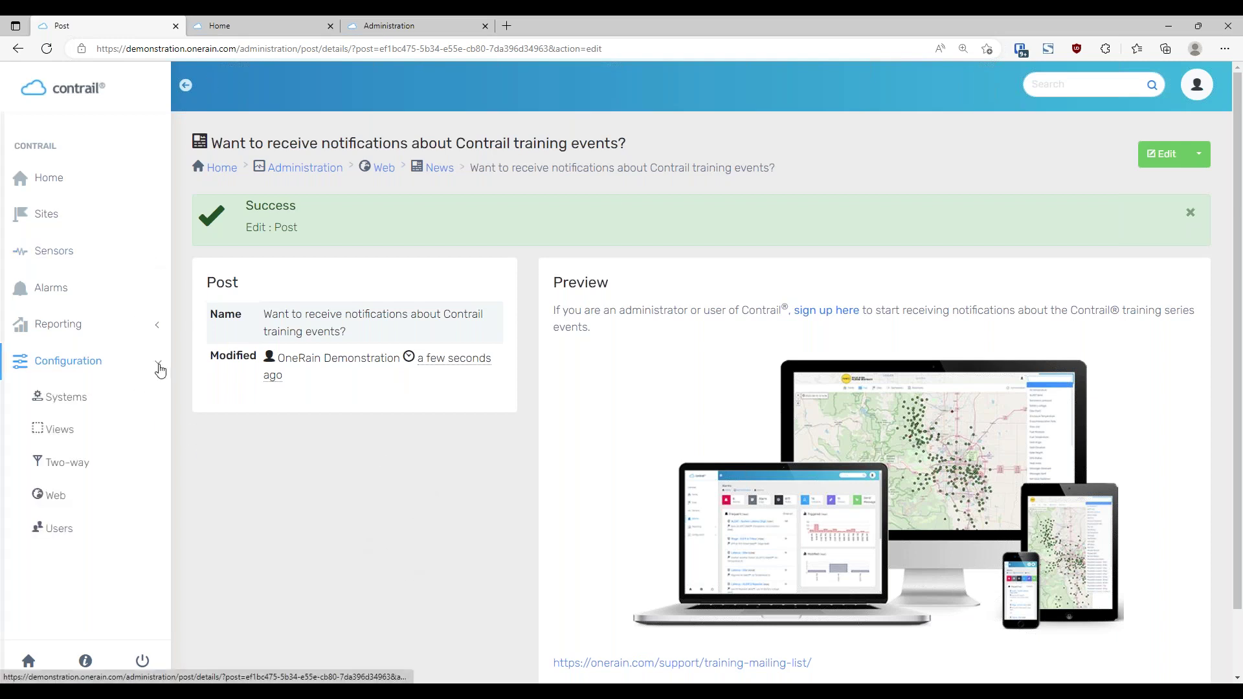
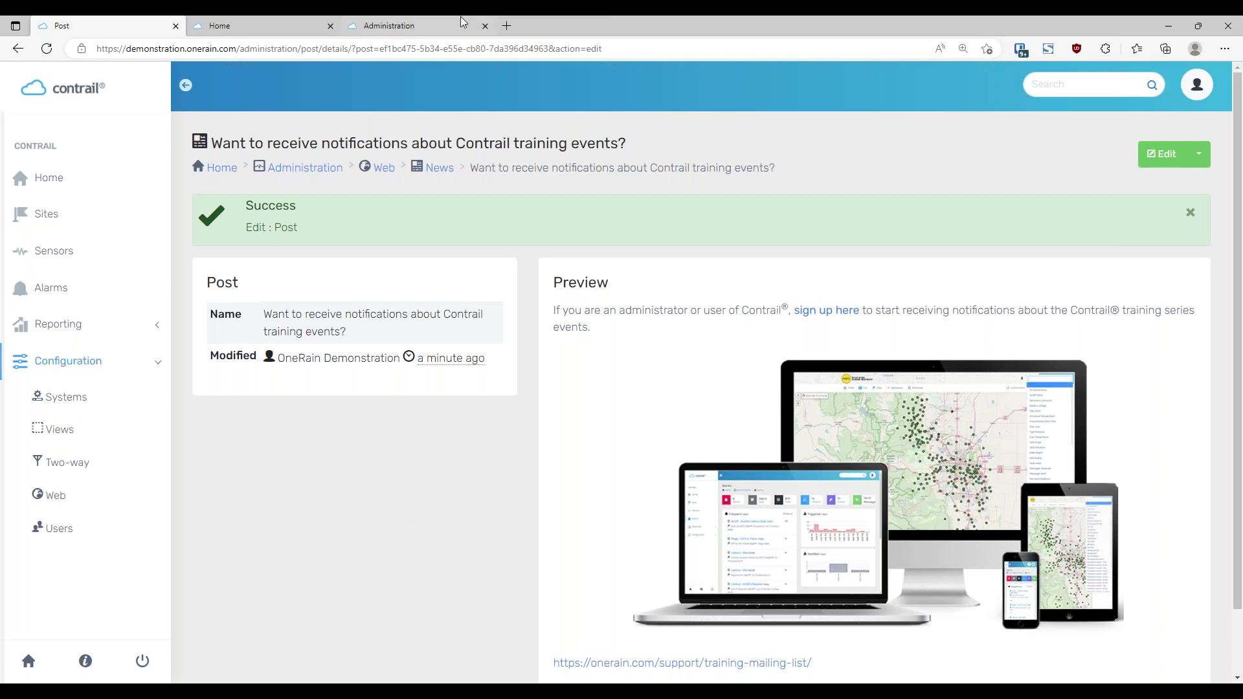
Bring up the Administration page from the other tab and open its Systems list
click(407, 29)
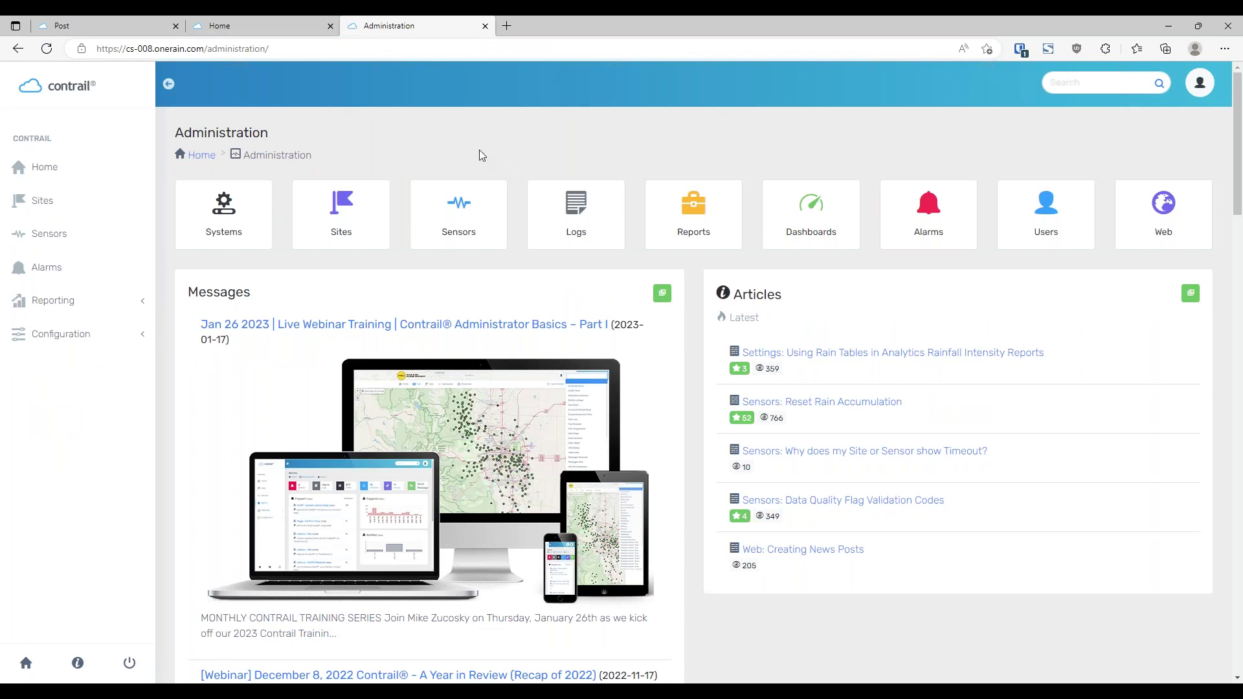
click(227, 212)
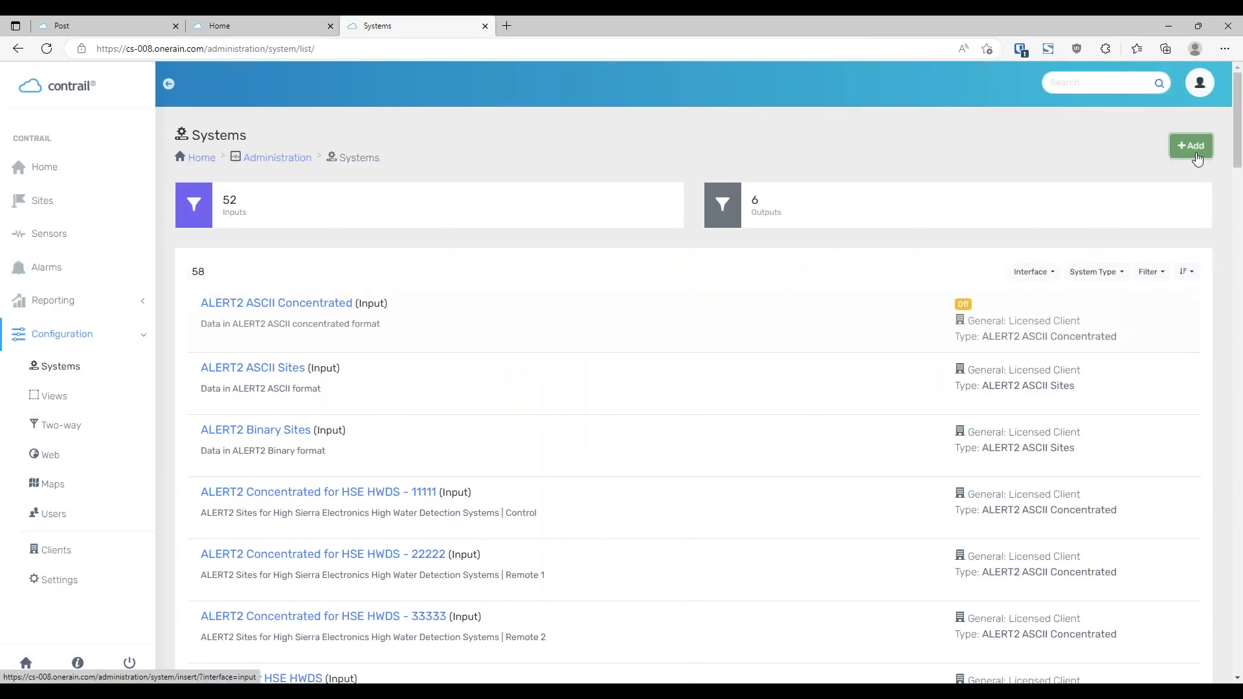
Start a new system, giving an empty ADS Prism Input form
click(1194, 149)
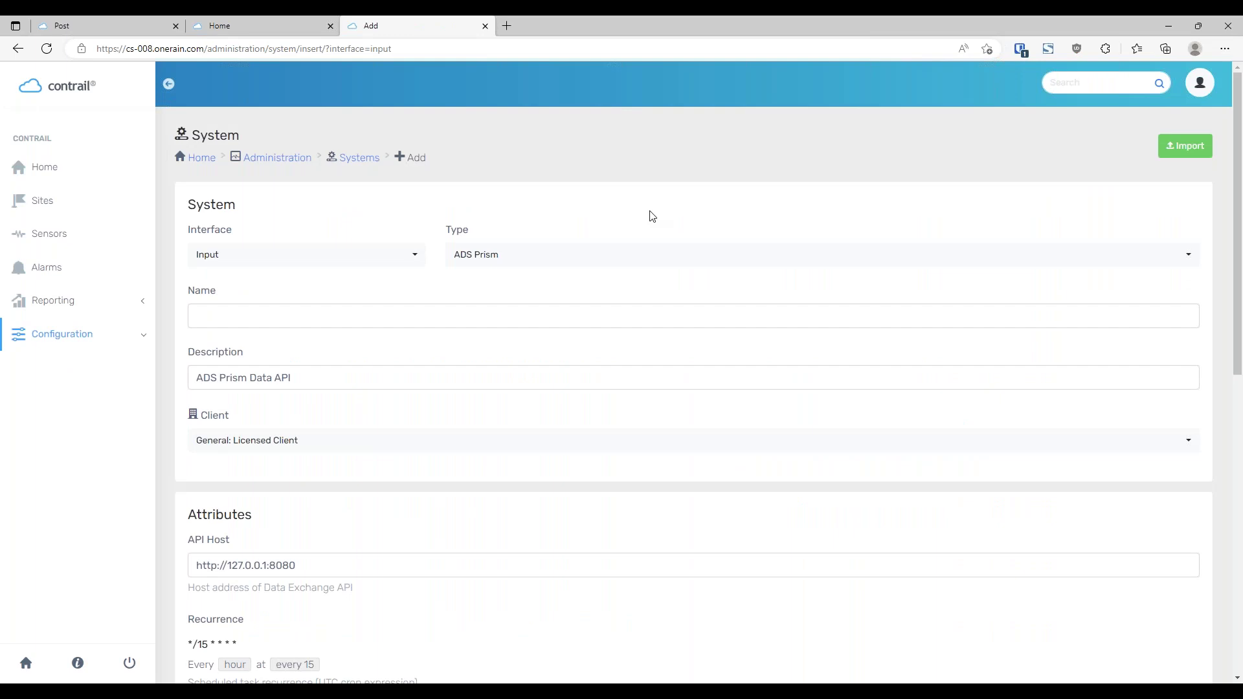
click(228, 262)
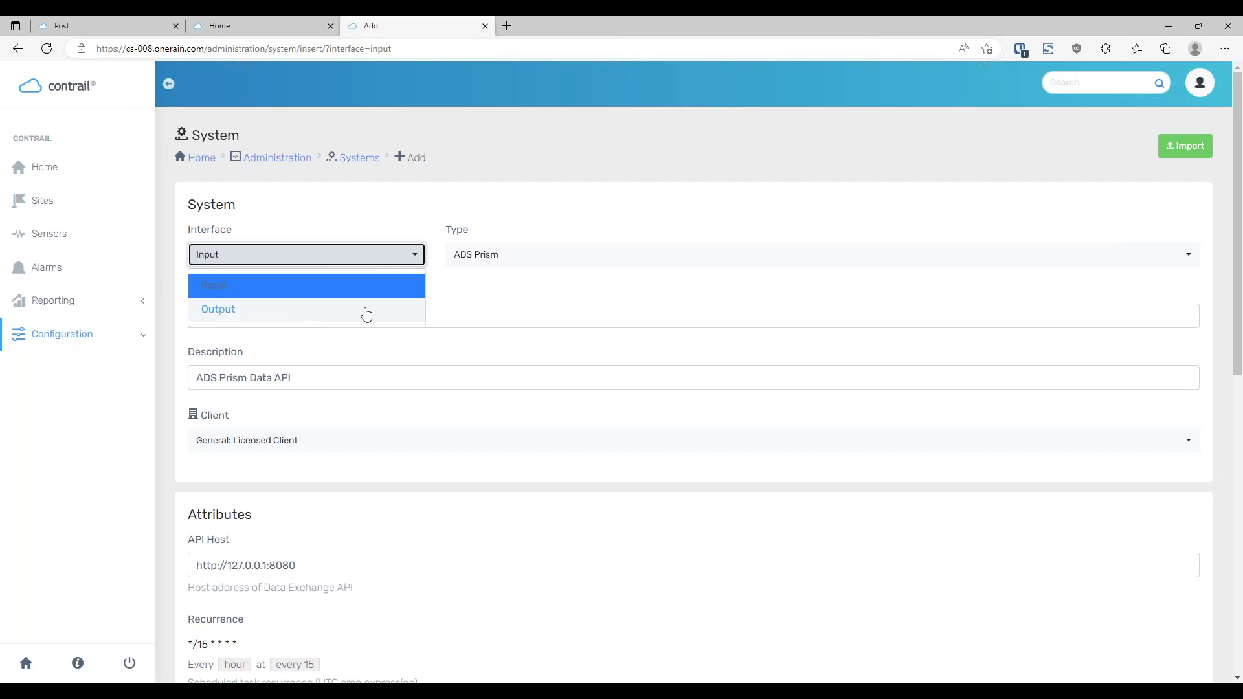
click(380, 214)
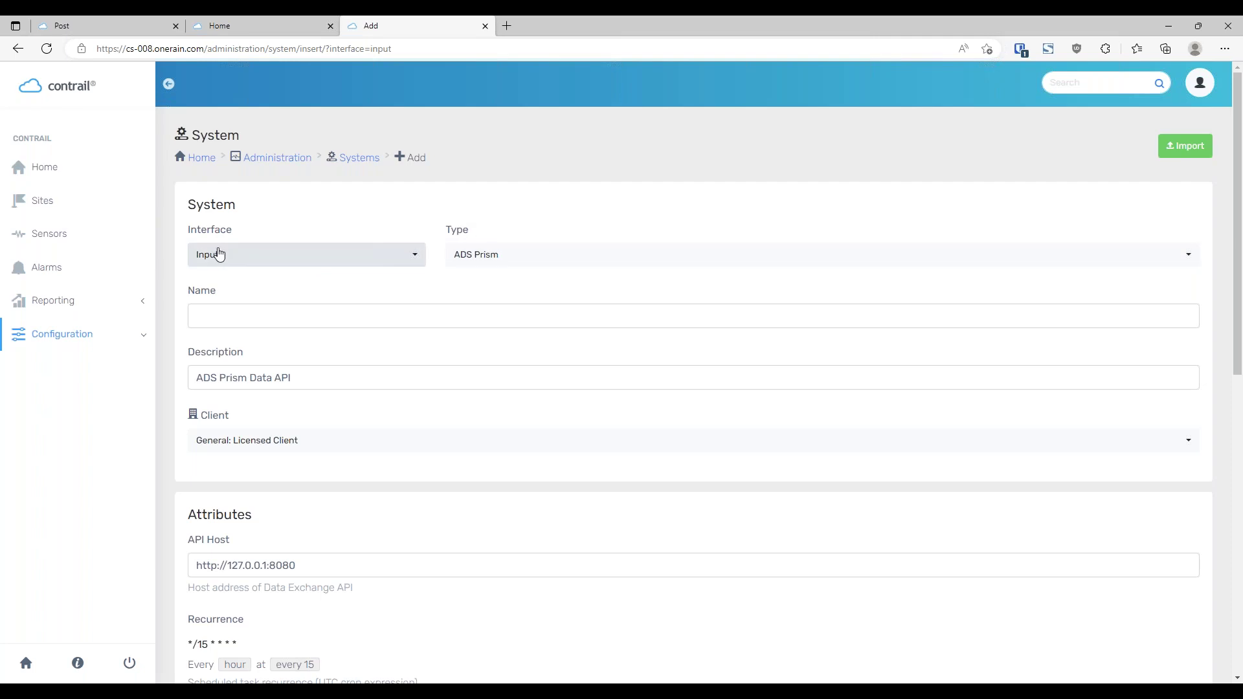
Browse the Type dropdown's input agent options while ADS Prism stays selected
click(571, 265)
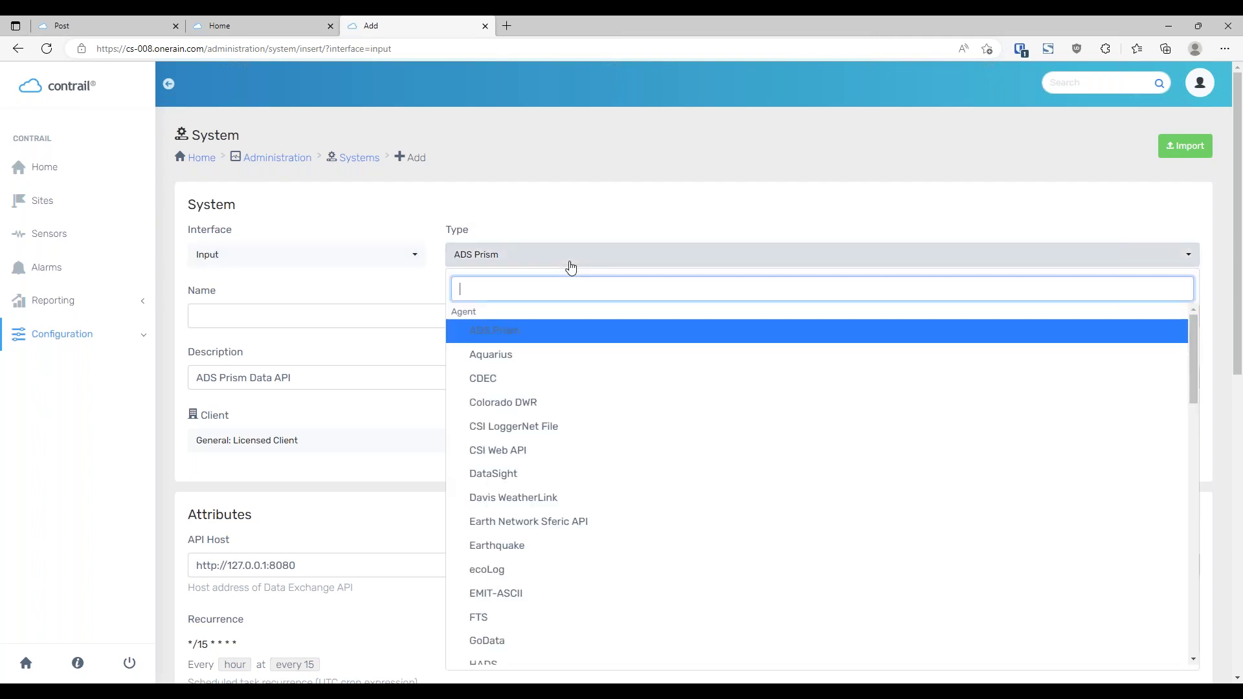
drag(1241, 263, 1241, 299)
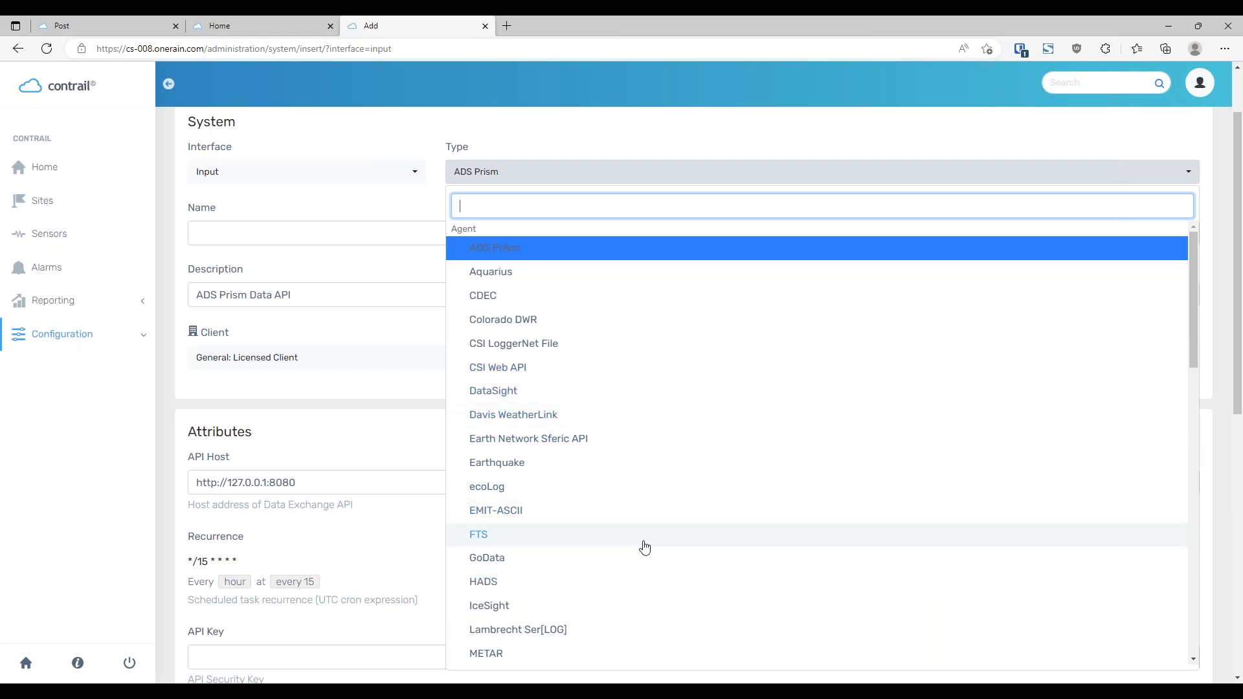
scroll(644, 547, down, 1)
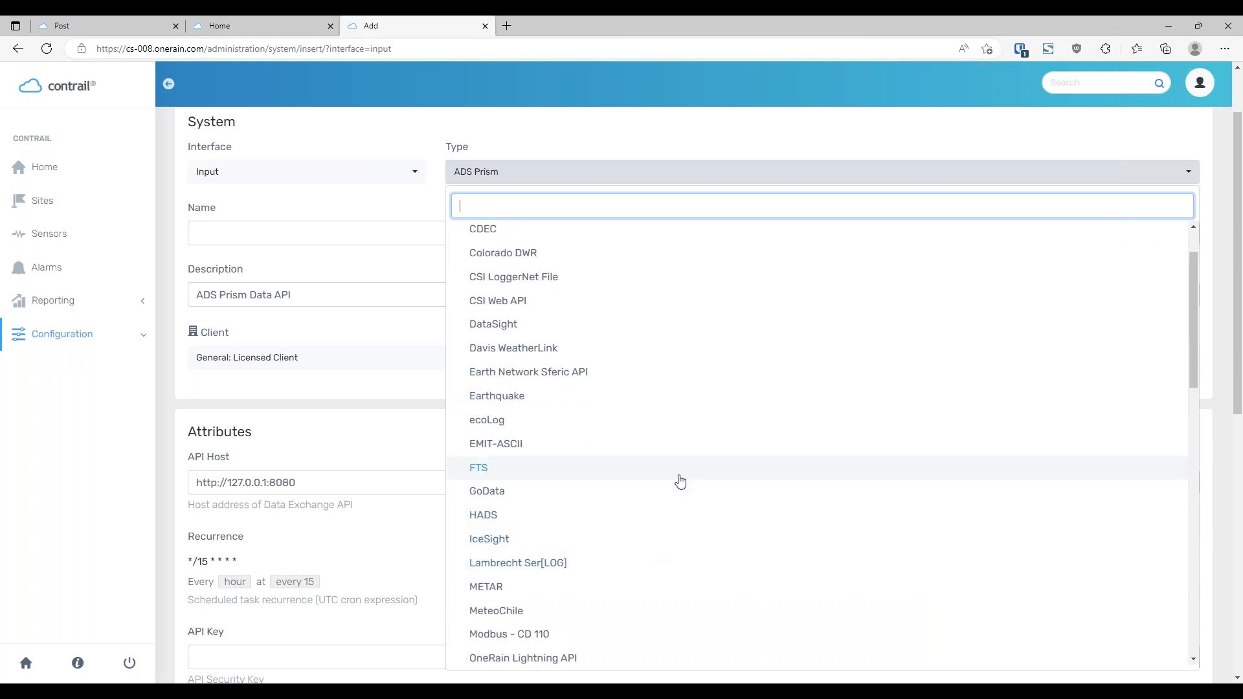
scroll(679, 492, down, 1)
scroll(685, 502, up, 2)
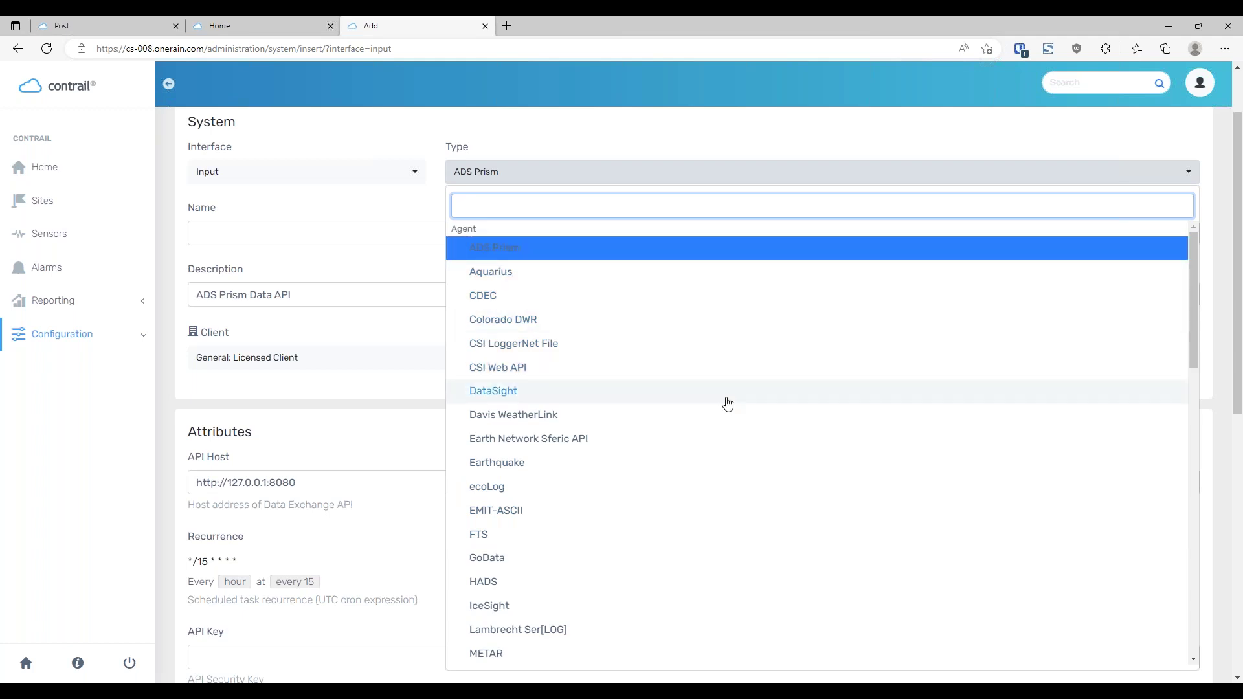
scroll(727, 403, down, 3)
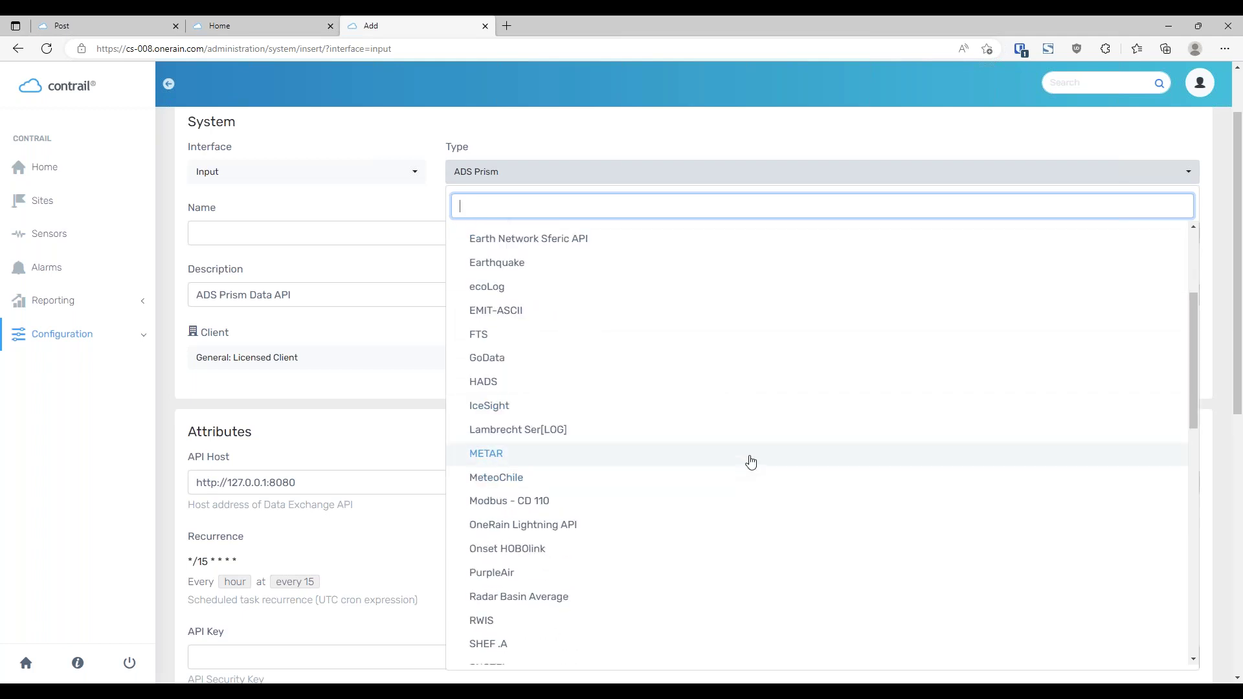
scroll(751, 462, down, 1)
scroll(751, 462, down, 3)
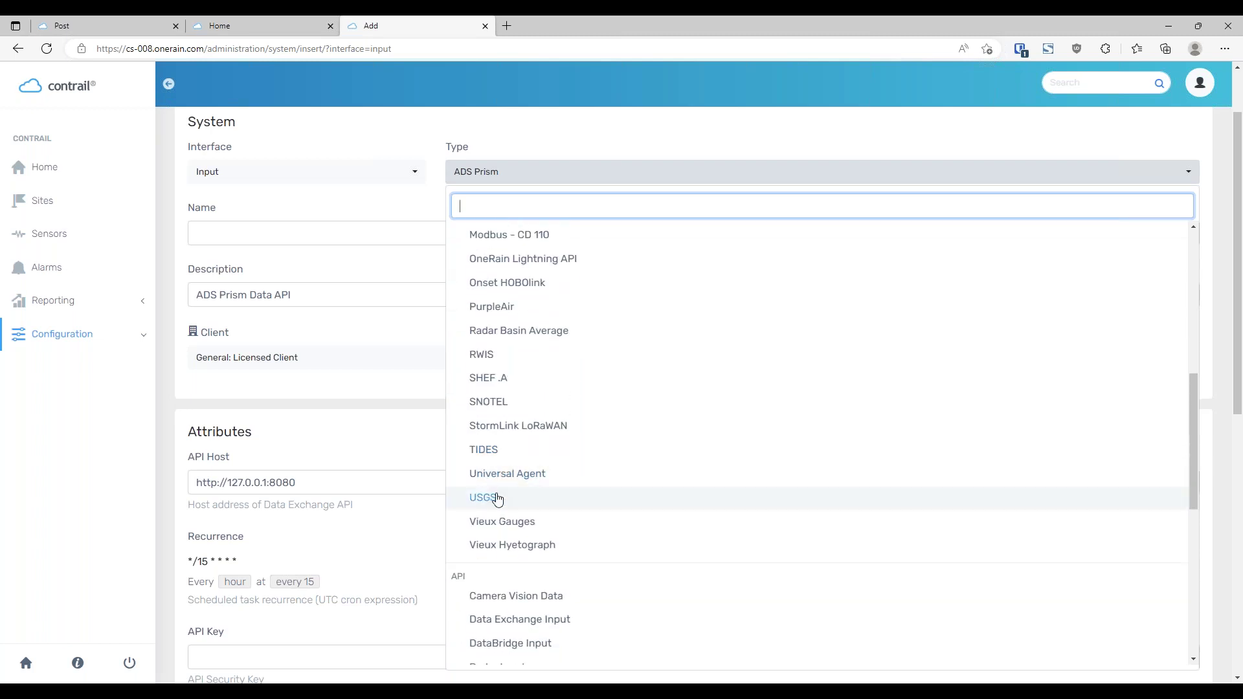
drag(1190, 404, 1195, 305)
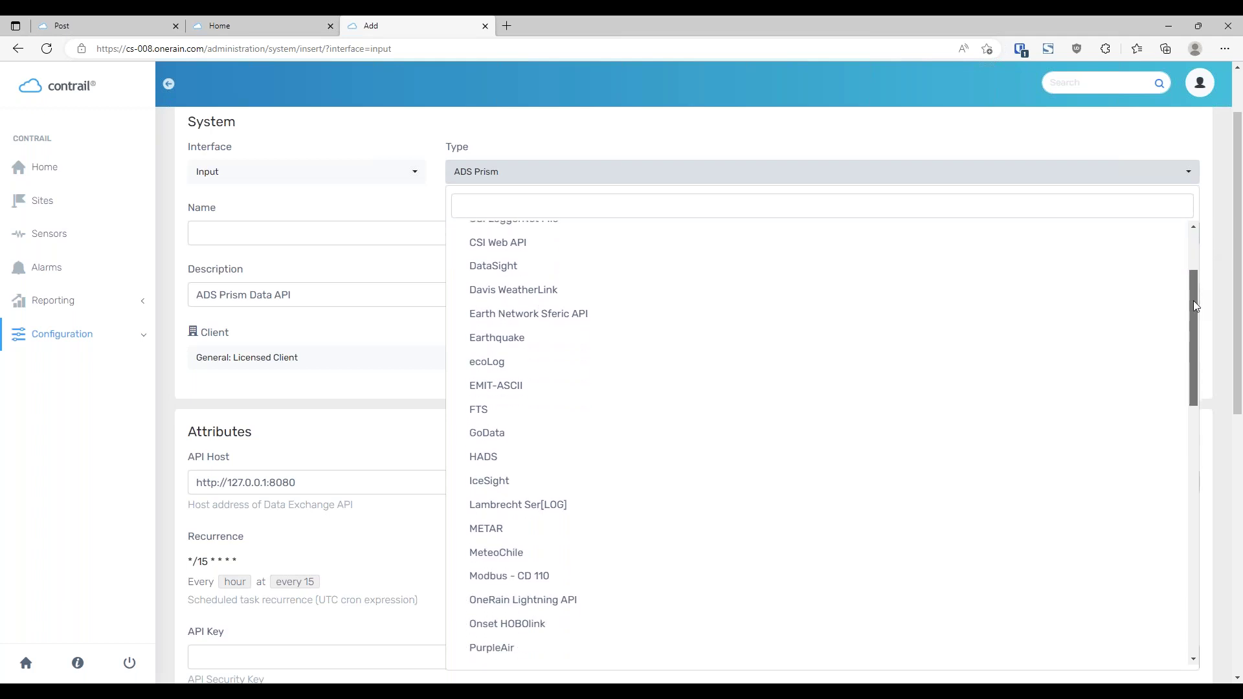
drag(1194, 301, 1165, 397)
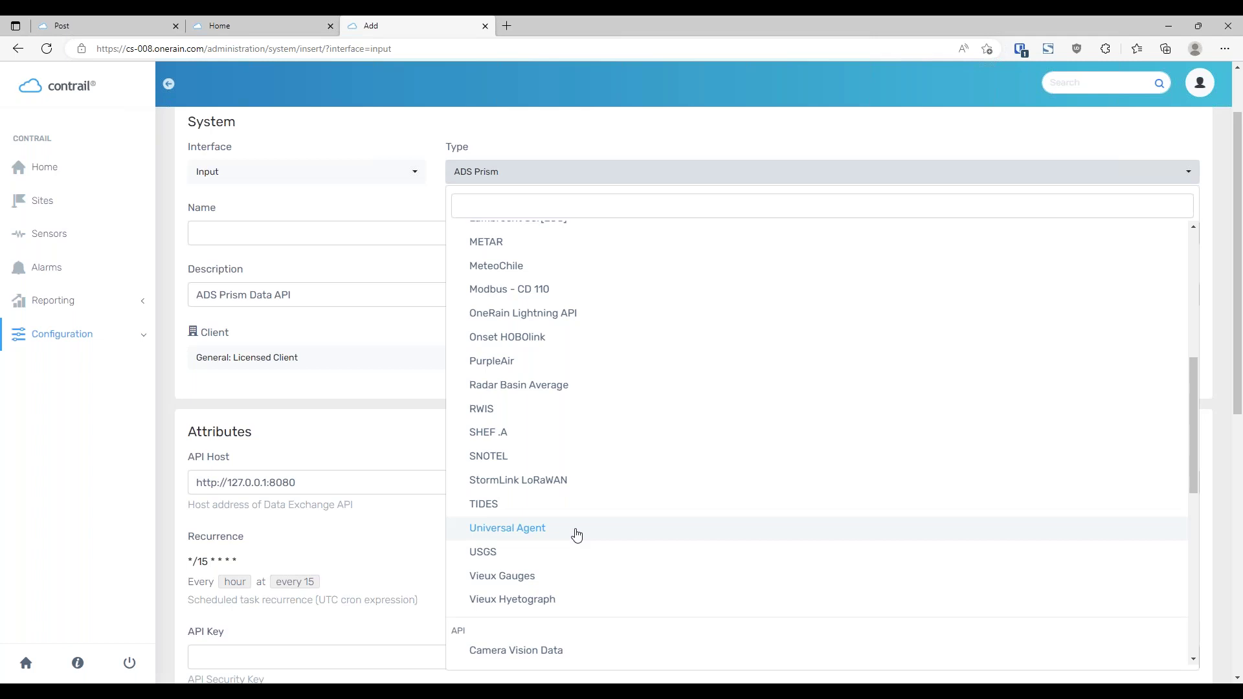
Review the API and Collector types, then close the list, keeping ADS Prism
drag(1193, 401, 1201, 473)
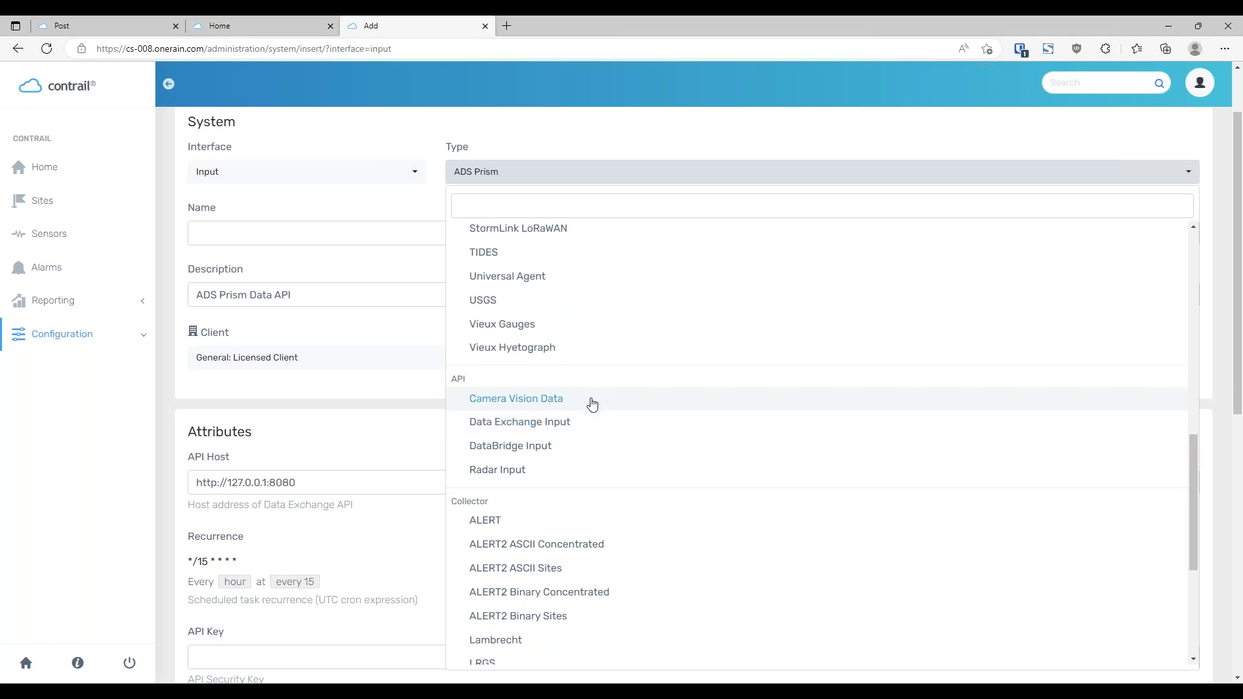
scroll(814, 376, down, 1)
scroll(814, 376, down, 2)
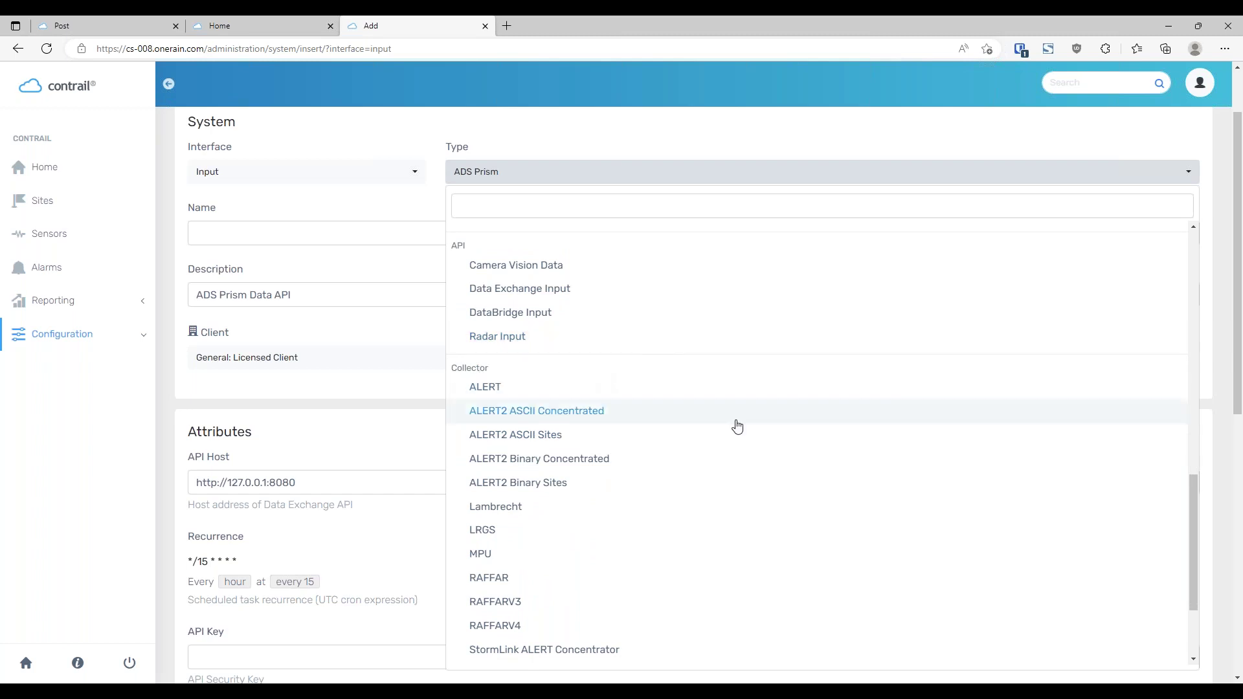
scroll(781, 444, down, 1)
scroll(887, 437, down, 1)
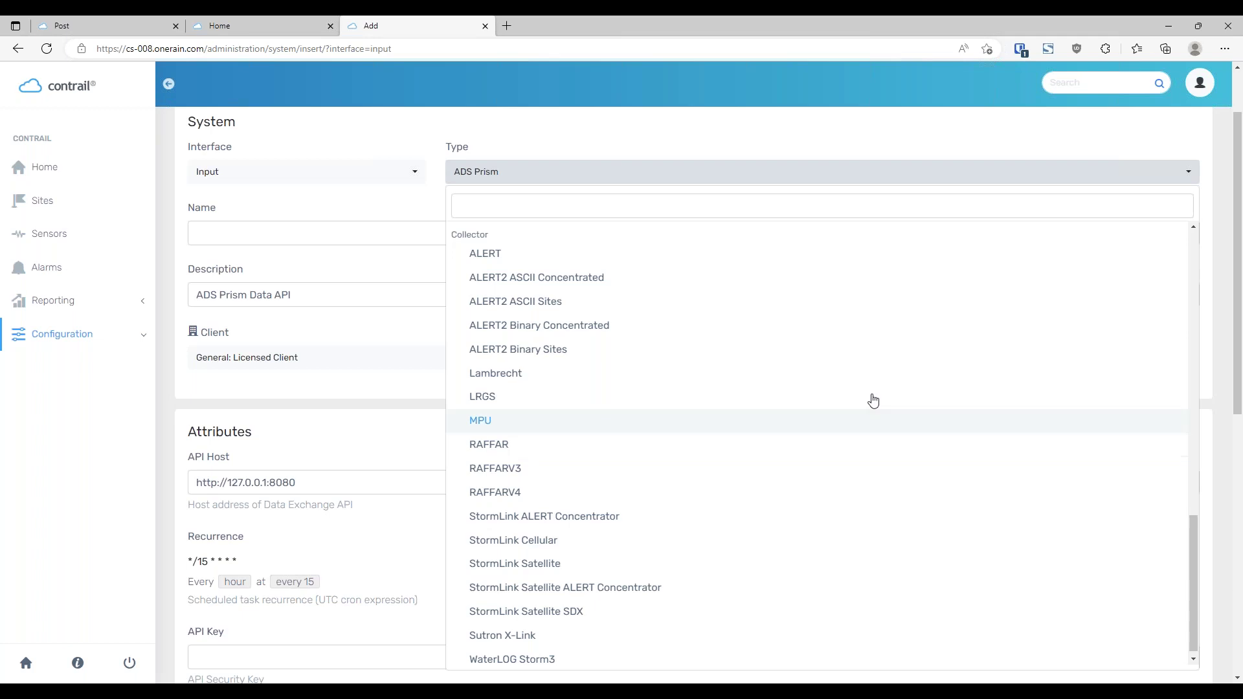
click(374, 436)
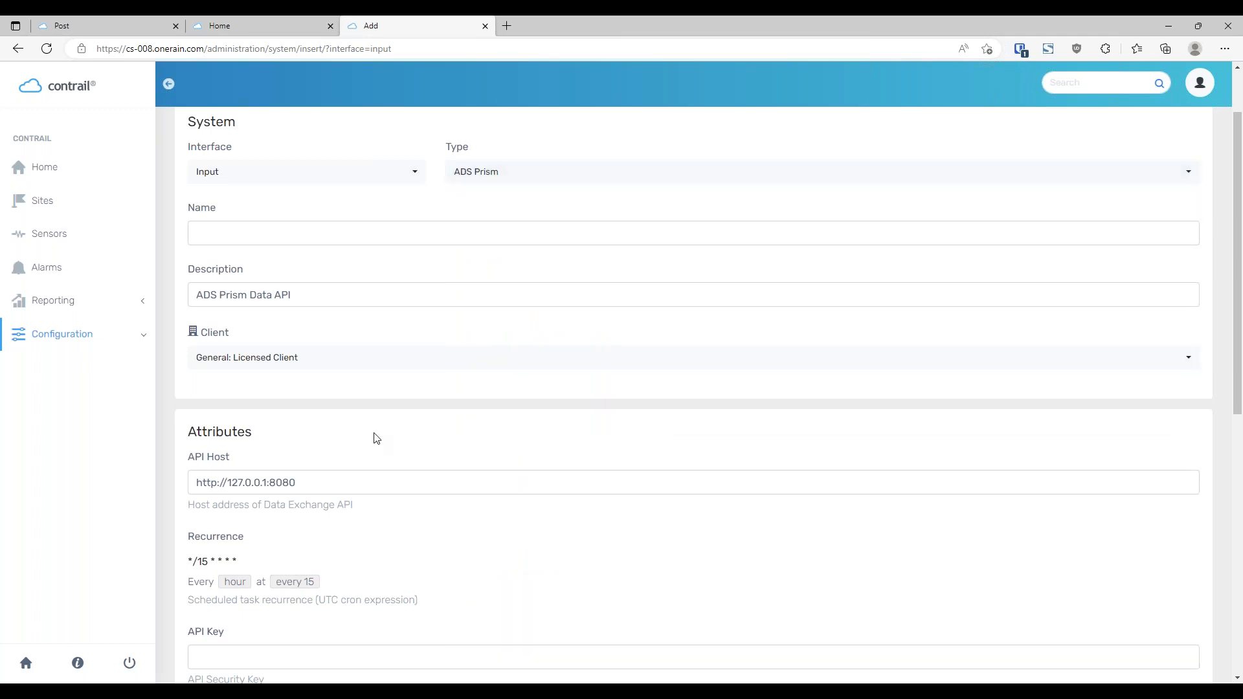
Switch the interface to Output and review output types, keeping Data Exchange Output
click(405, 177)
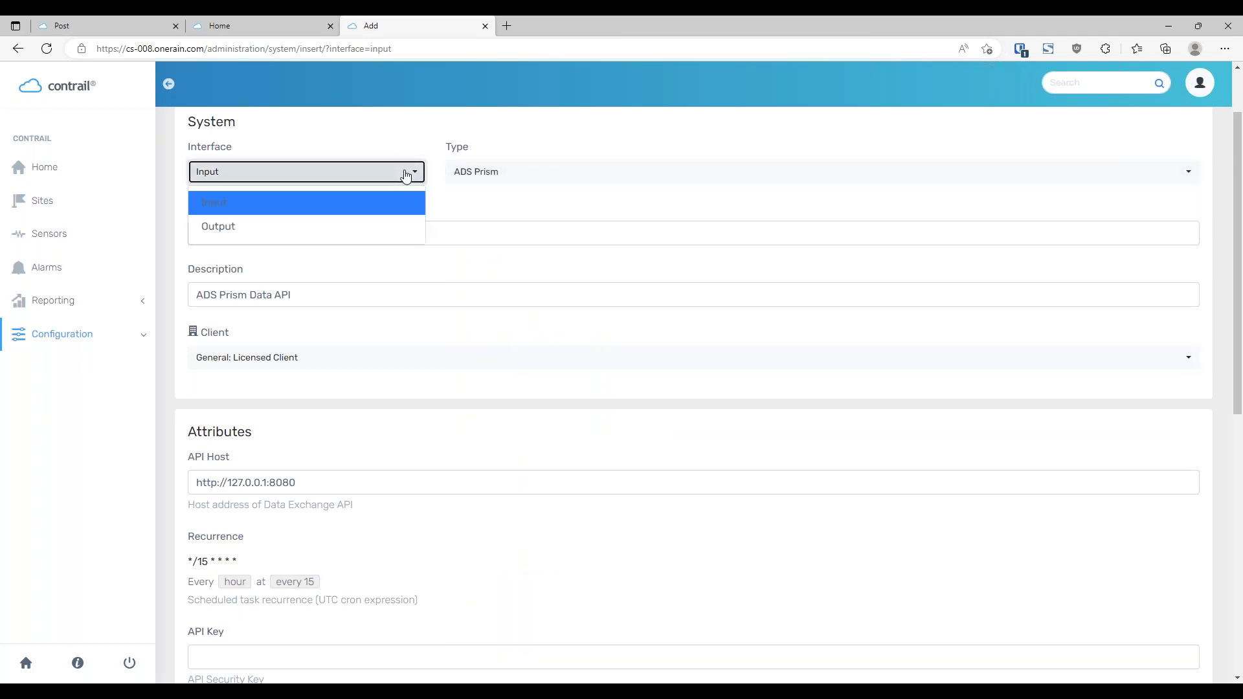
click(369, 232)
click(562, 256)
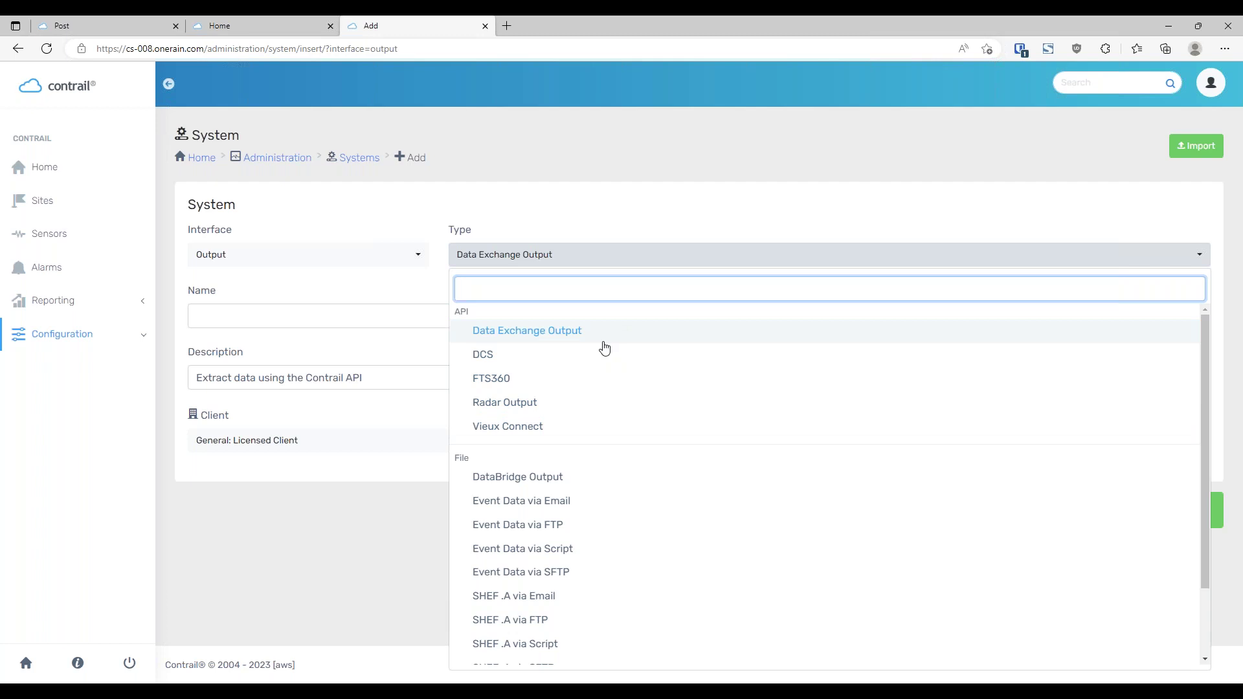
drag(641, 341, 606, 384)
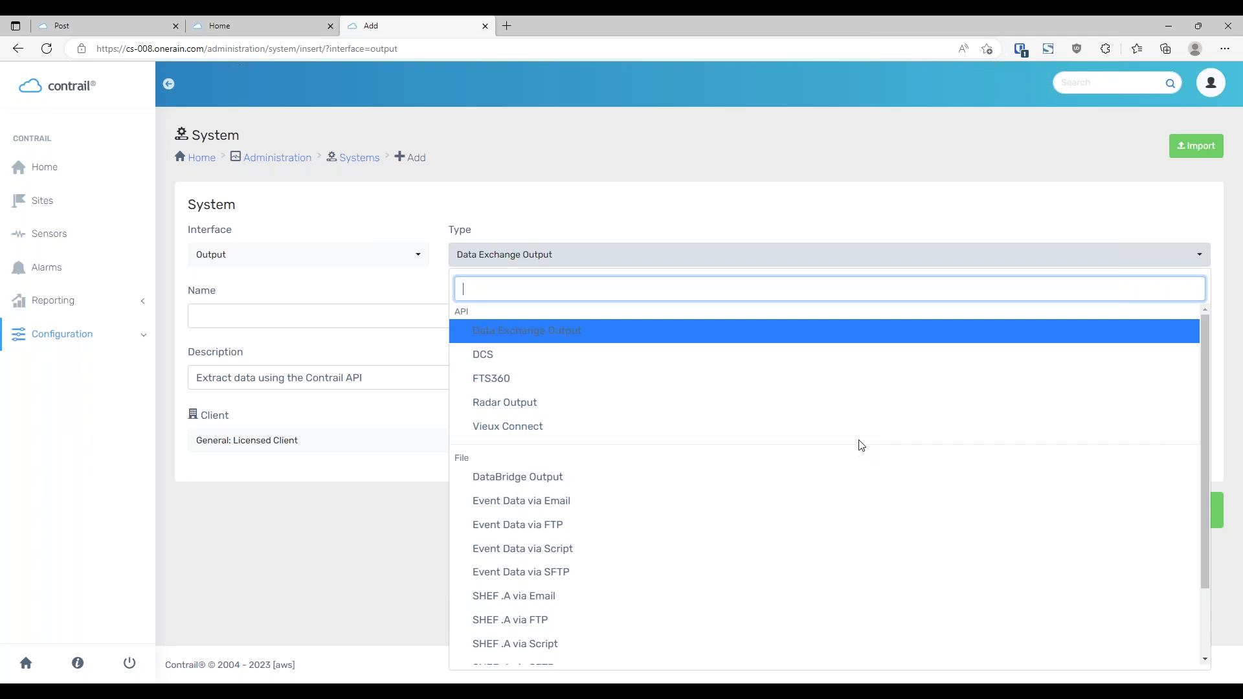
scroll(965, 433, down, 3)
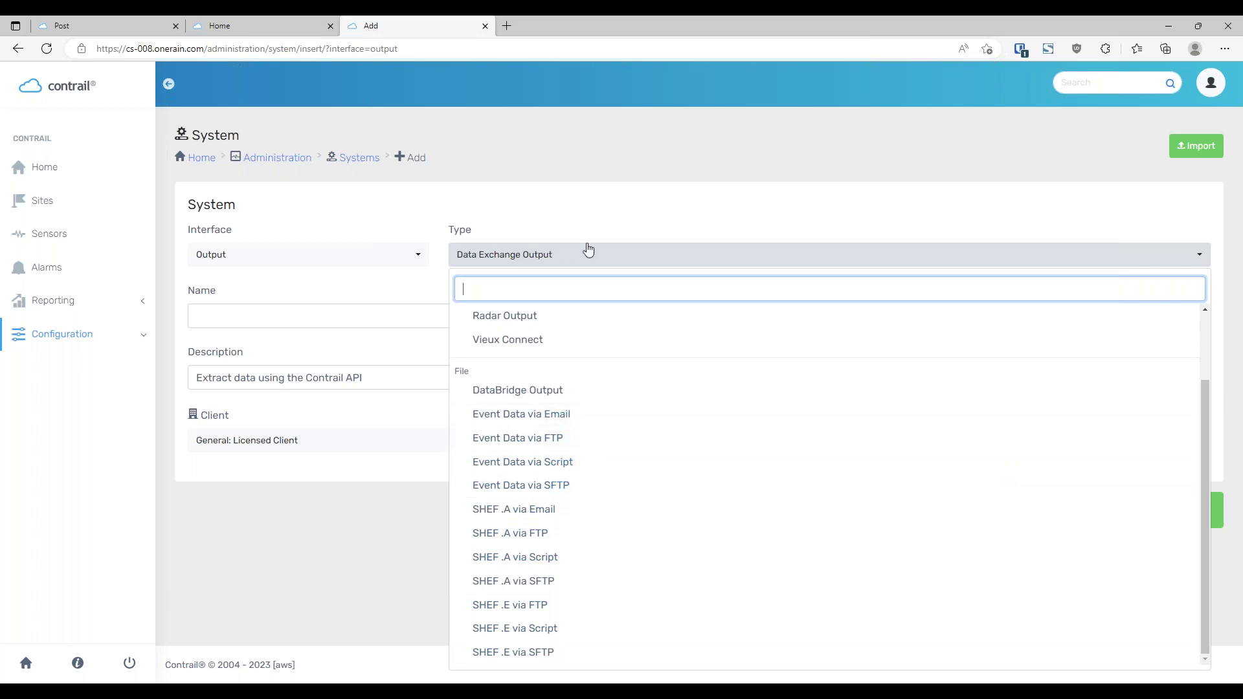
click(666, 189)
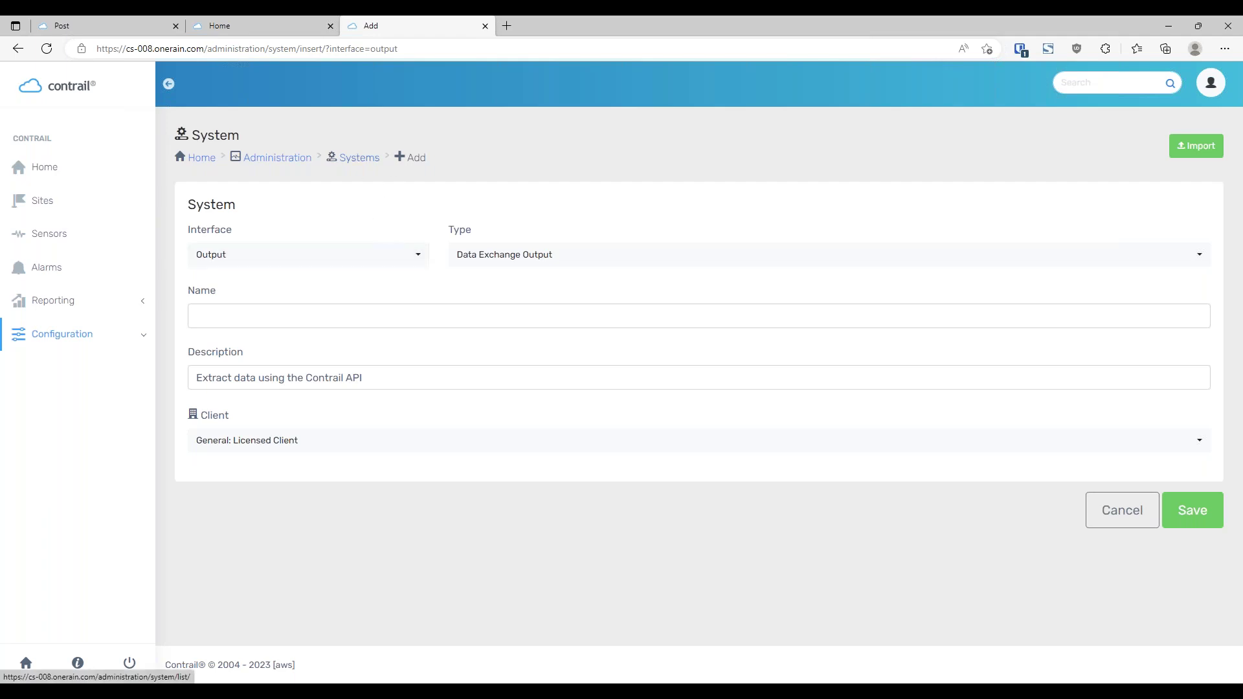
Leave the unsaved form for the Systems list and return to the news post tab
click(360, 158)
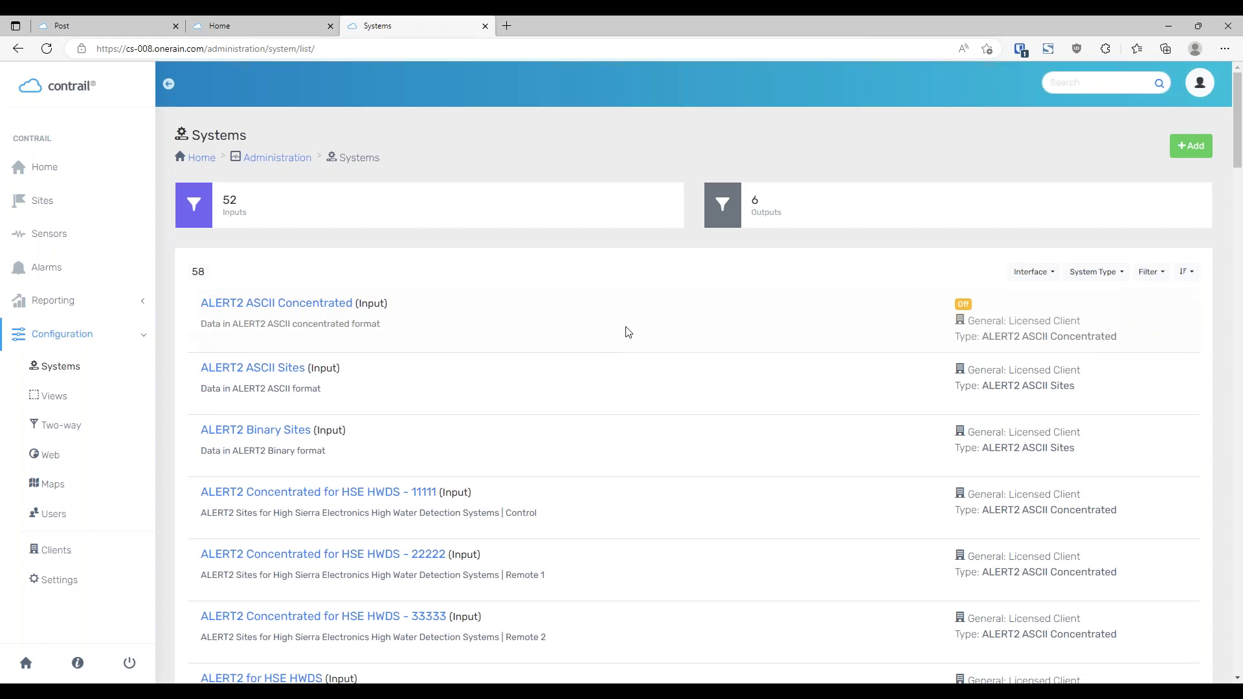
scroll(628, 323, down, 2)
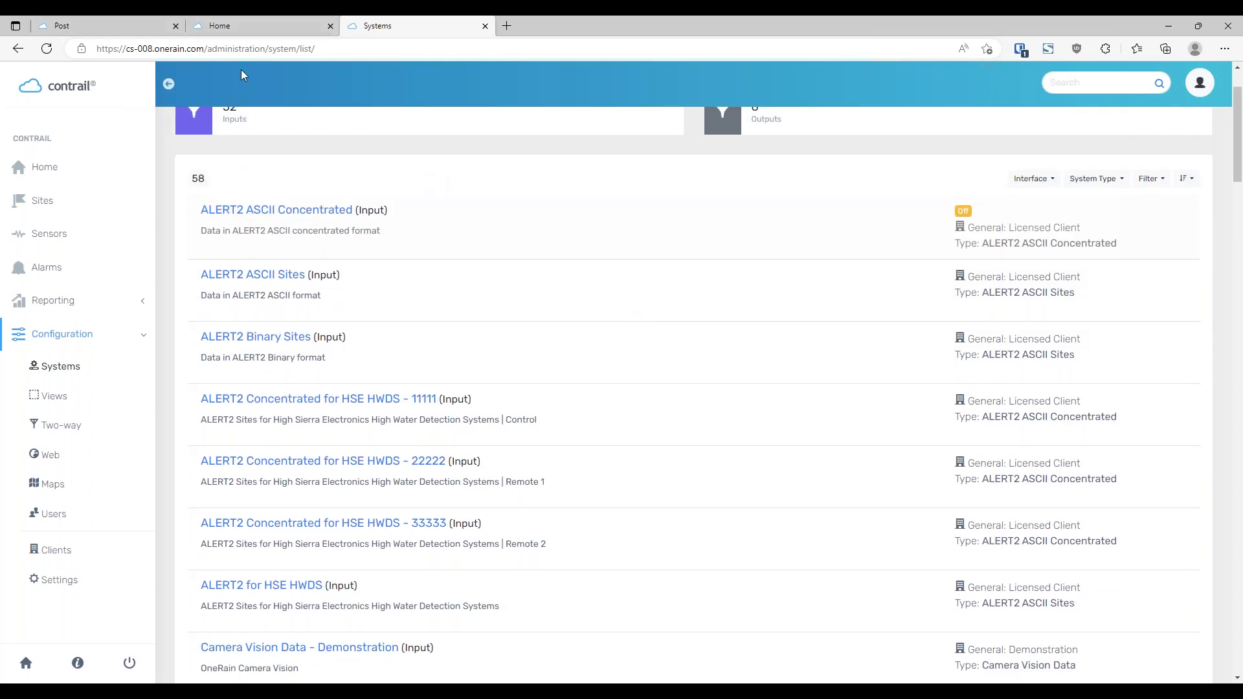
click(110, 26)
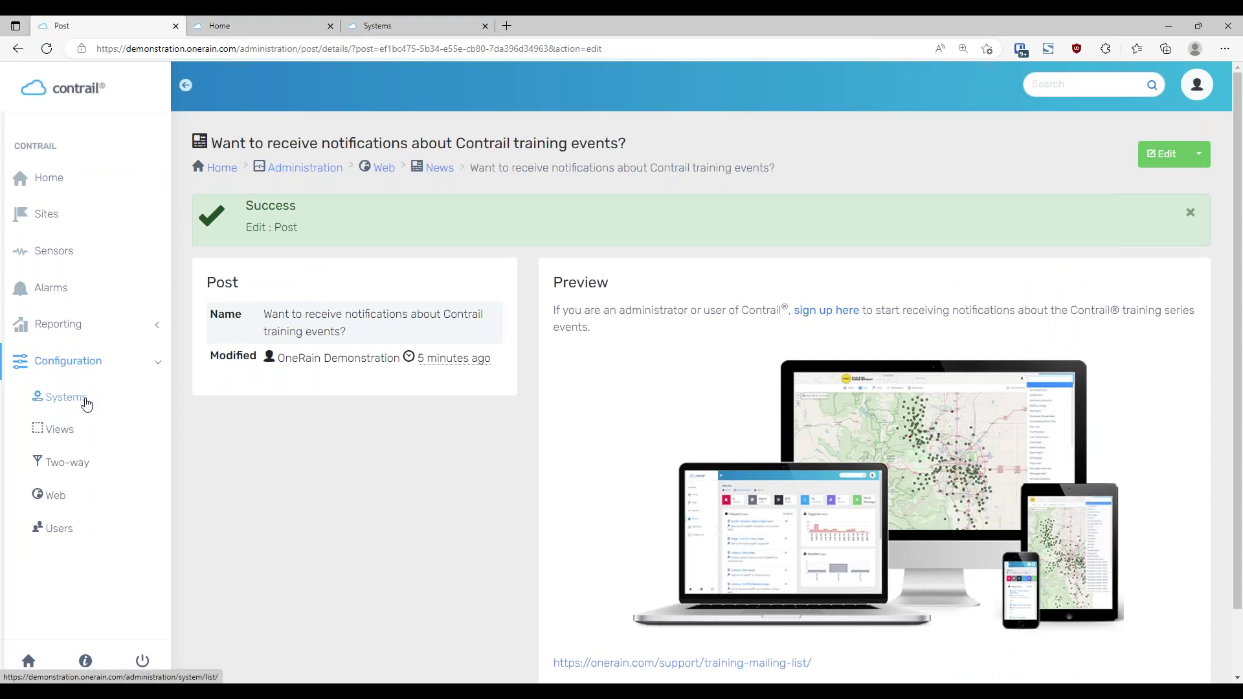
Go to Configuration > Systems and open the USGS - Demonstration system's details
click(81, 398)
scroll(687, 377, down, 8)
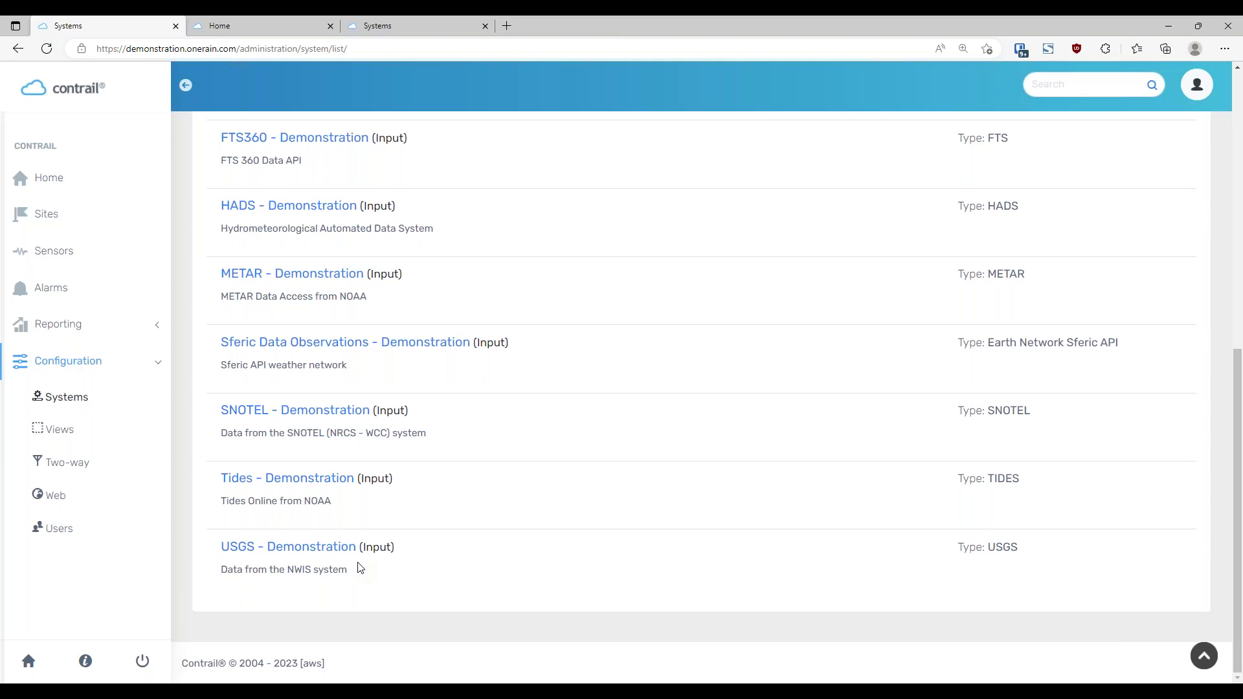
click(302, 555)
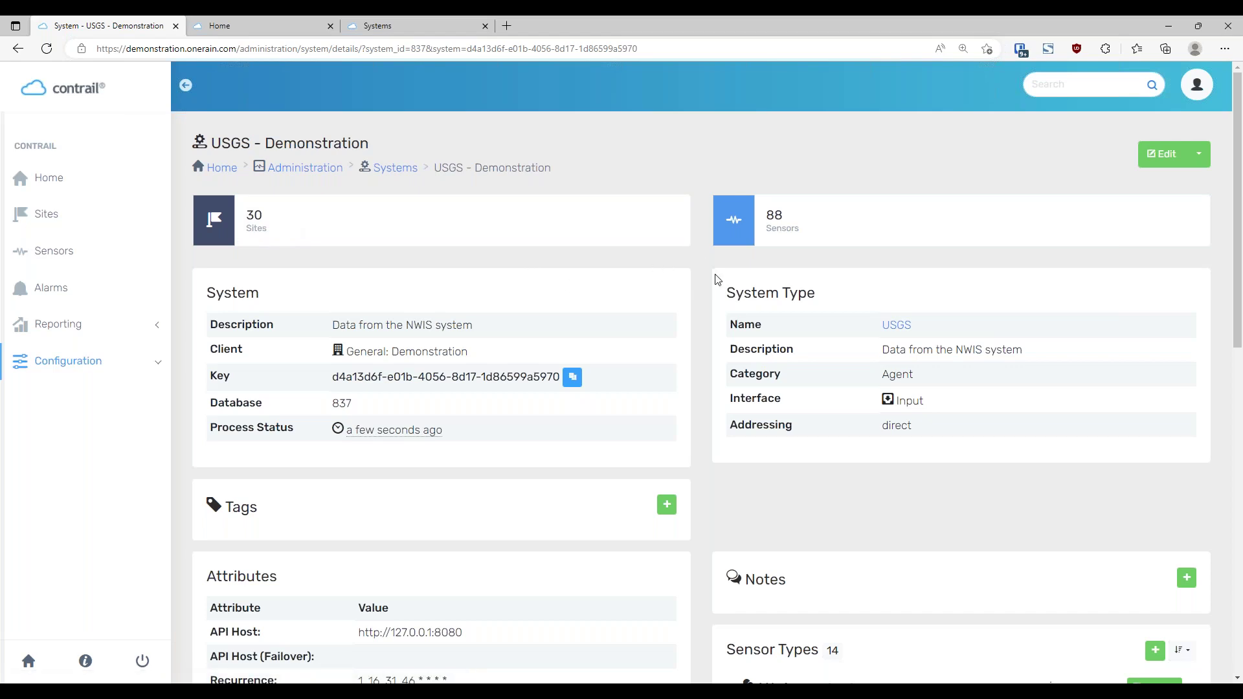
scroll(716, 280, down, 1)
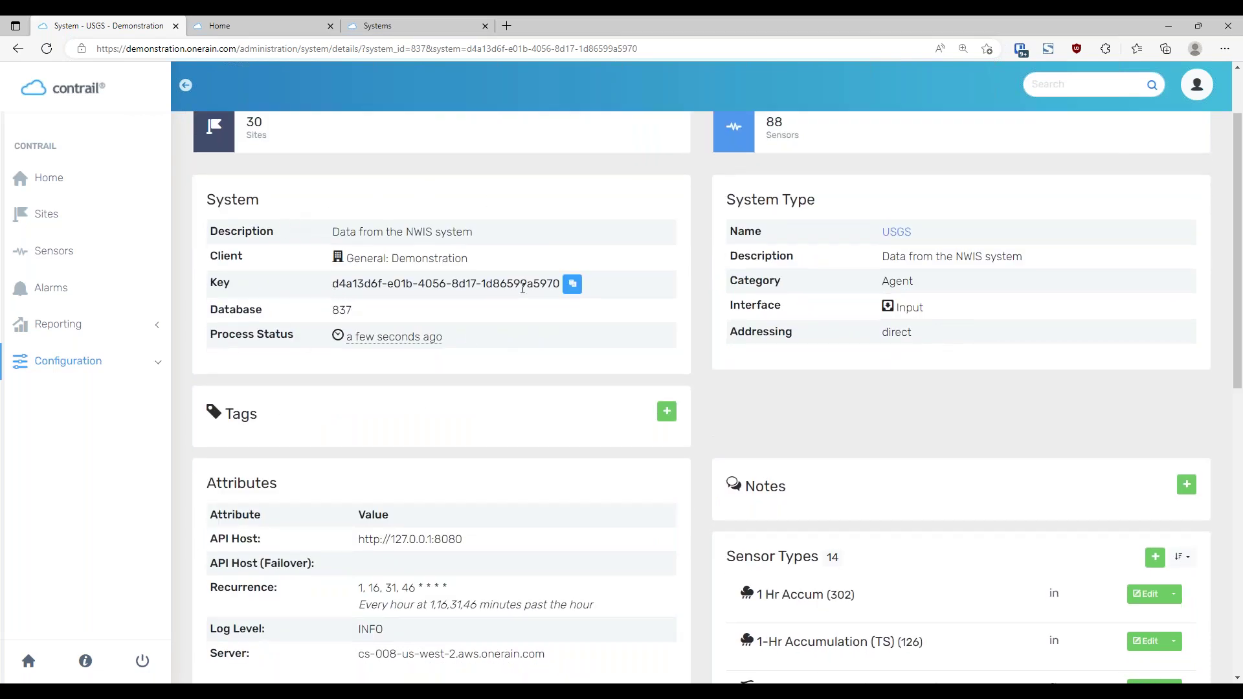
drag(352, 310, 331, 310)
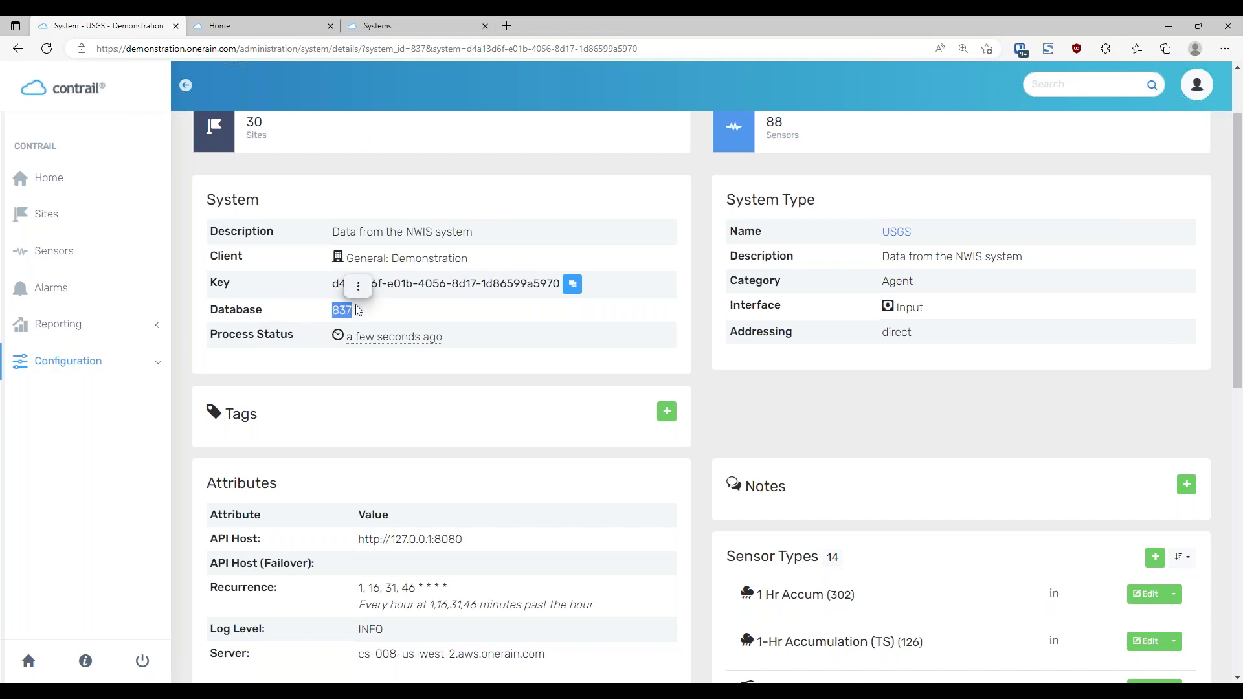
click(634, 314)
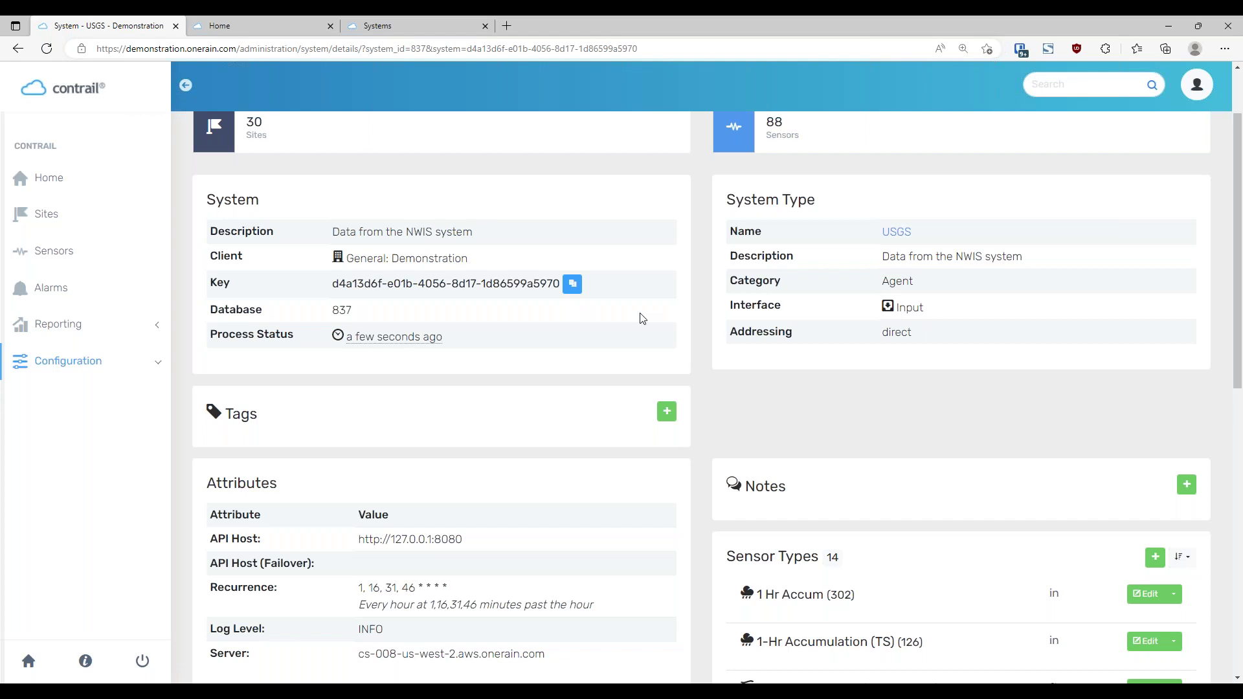
scroll(642, 318, up, 2)
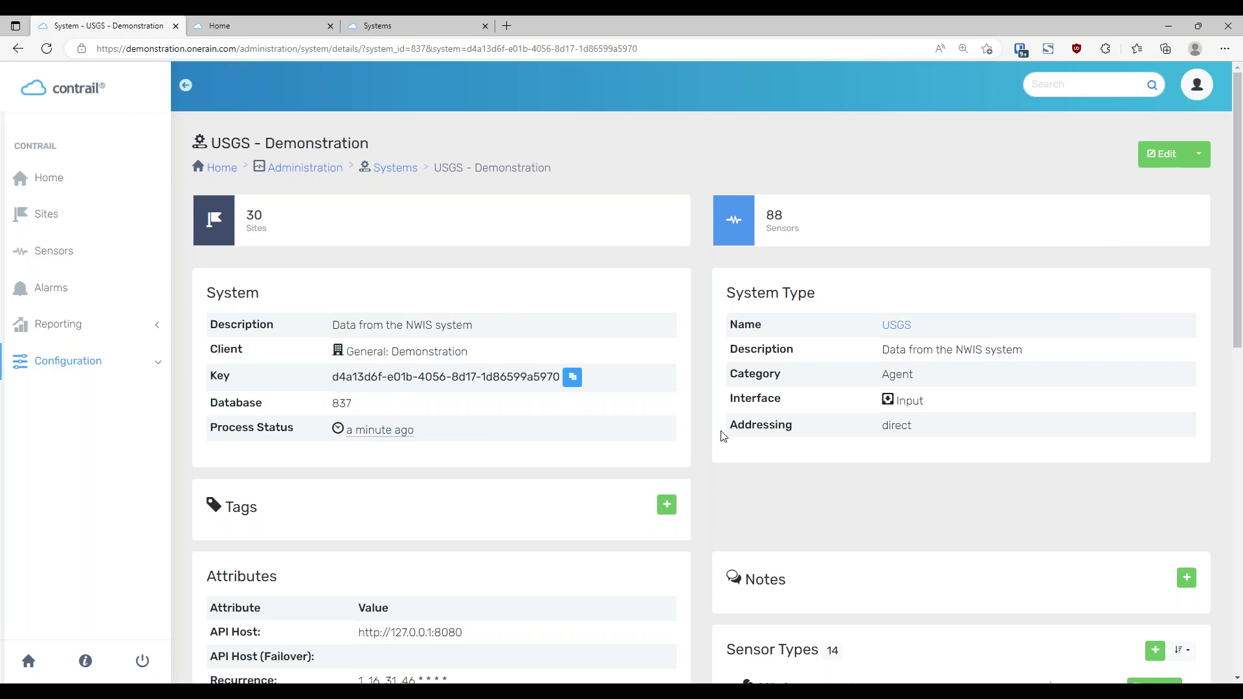
scroll(706, 416, down, 3)
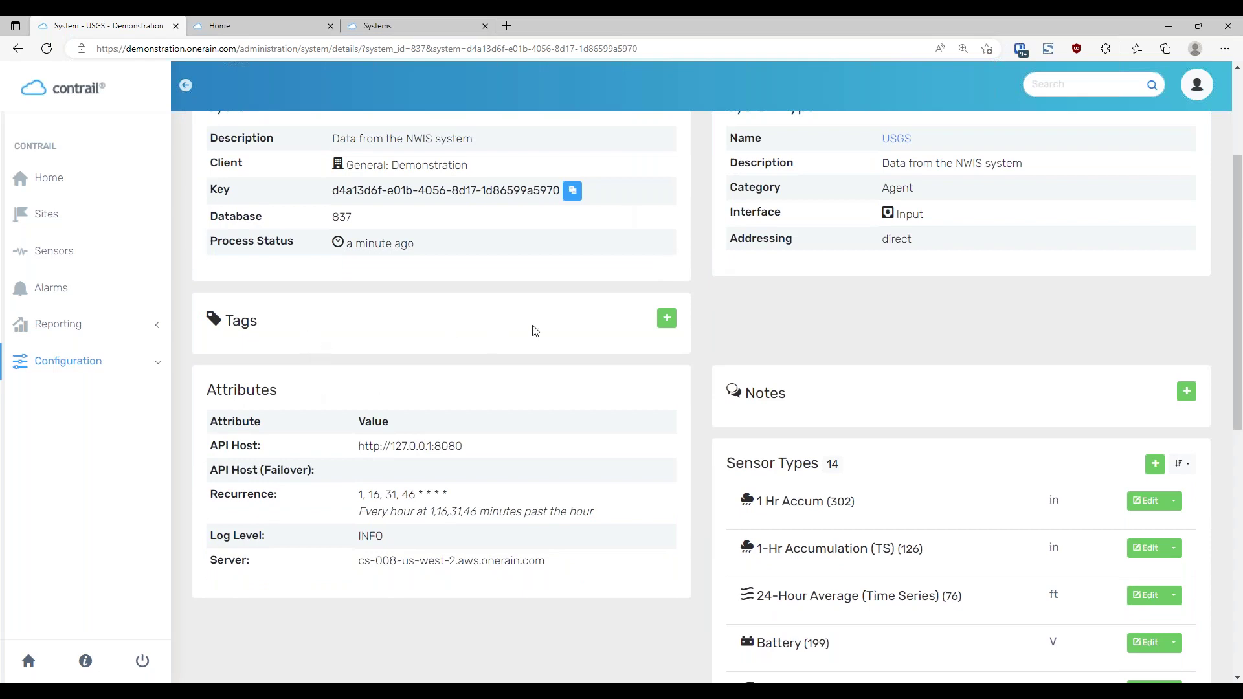
scroll(706, 421, up, 2)
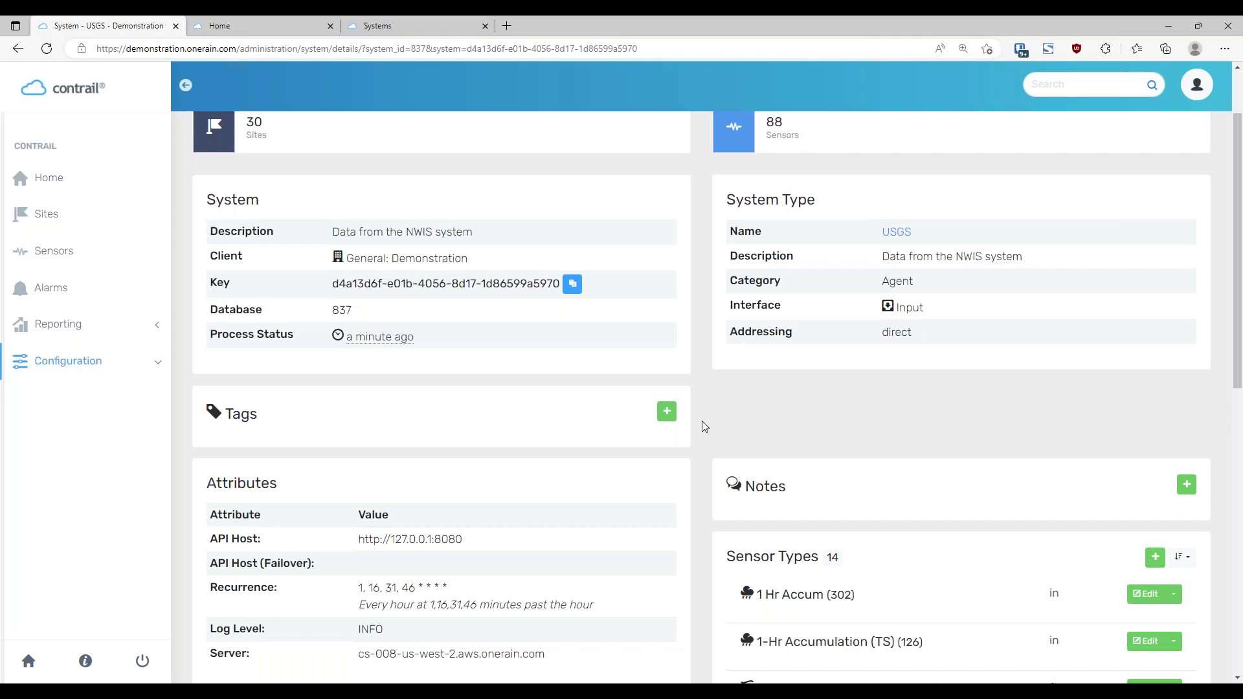
scroll(705, 427, down, 3)
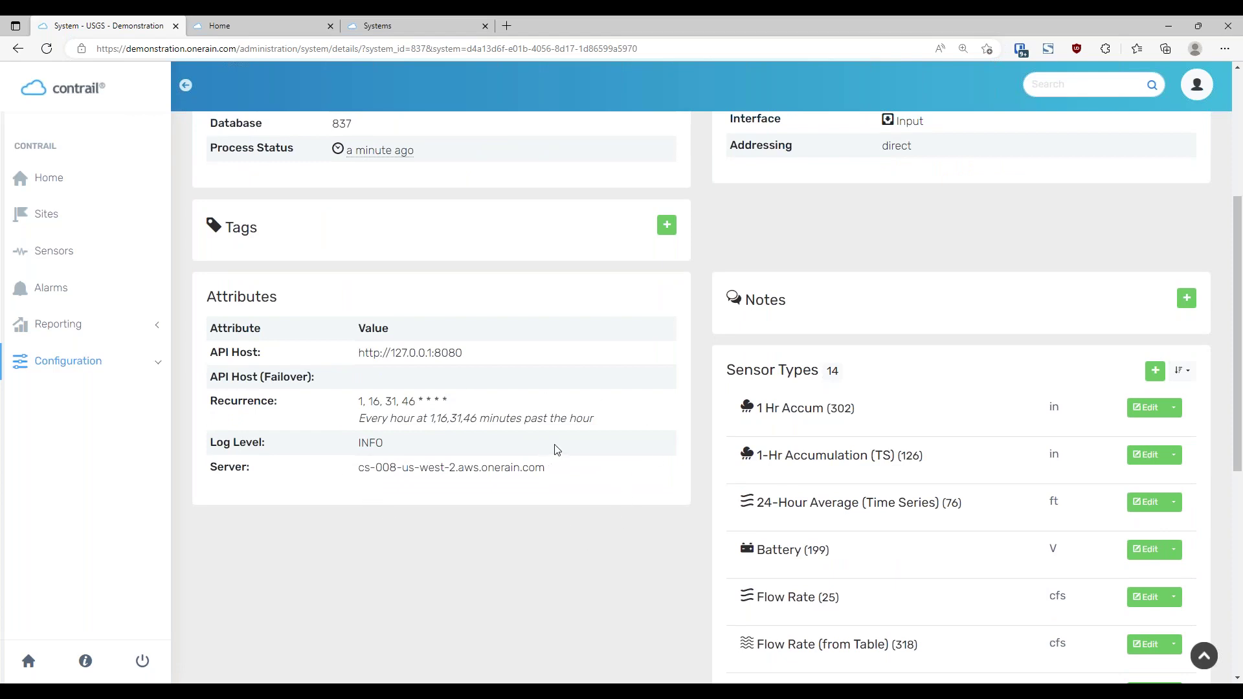
scroll(568, 476, up, 1)
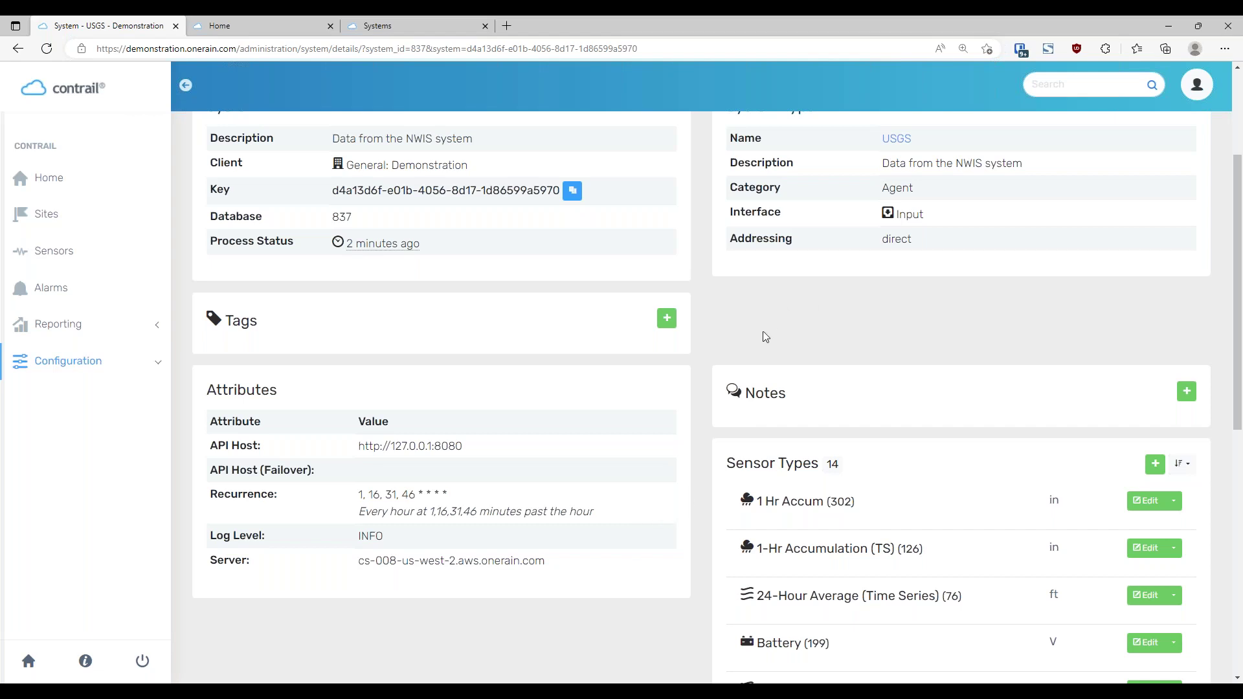
scroll(766, 336, down, 3)
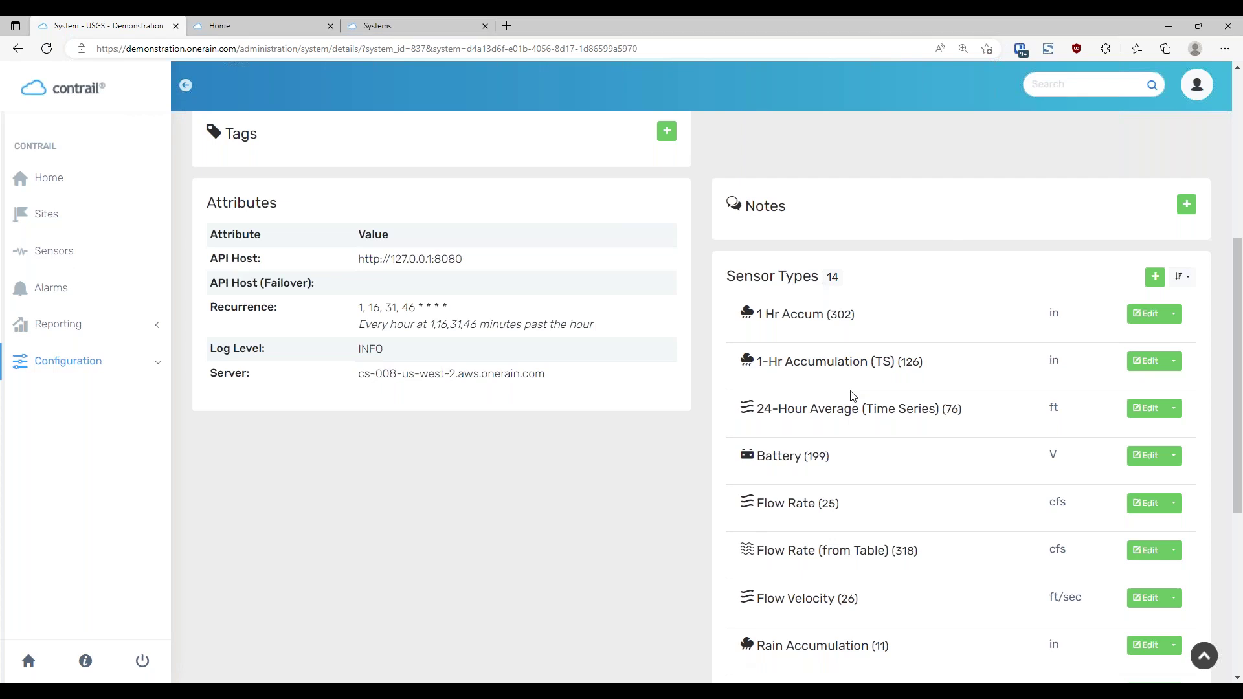
scroll(851, 396, down, 1)
scroll(852, 395, up, 1)
click(1142, 314)
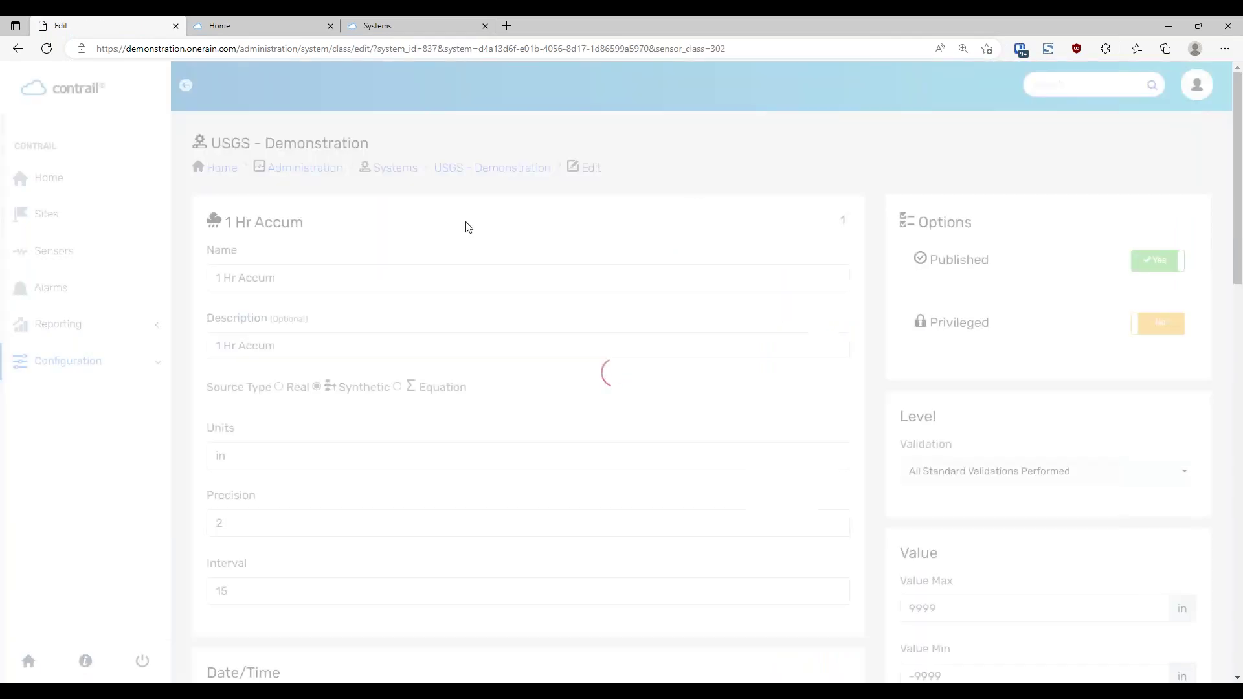
click(231, 278)
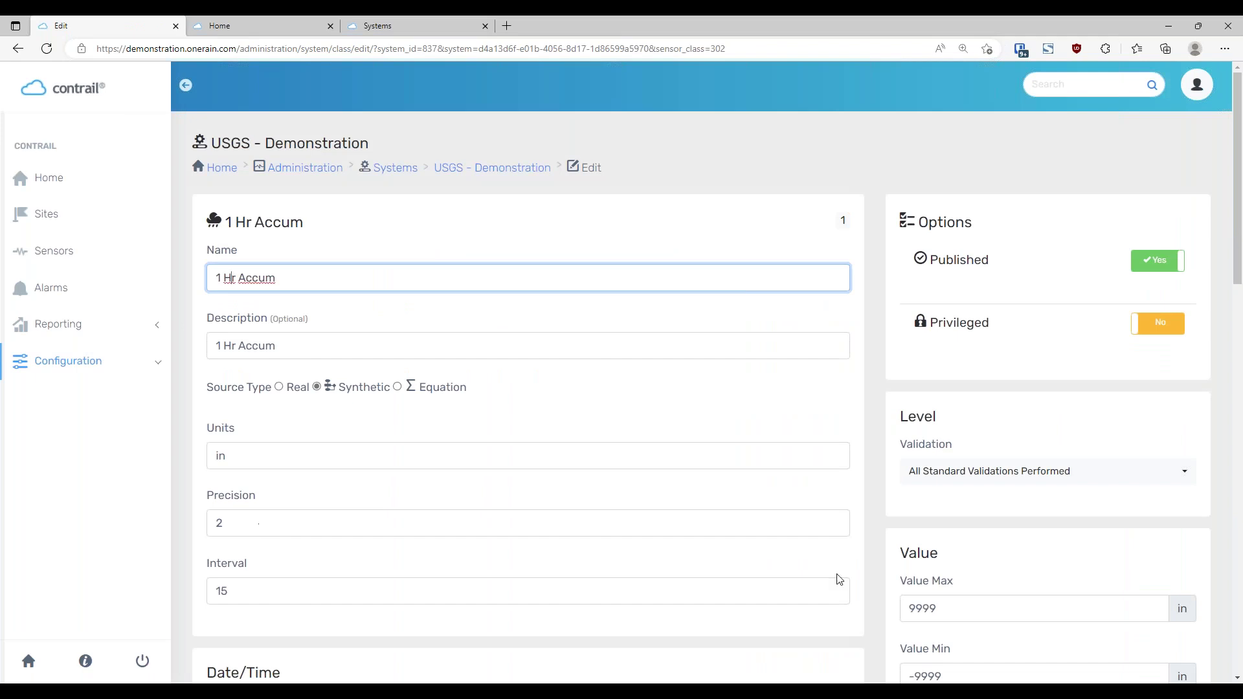
scroll(886, 547, down, 15)
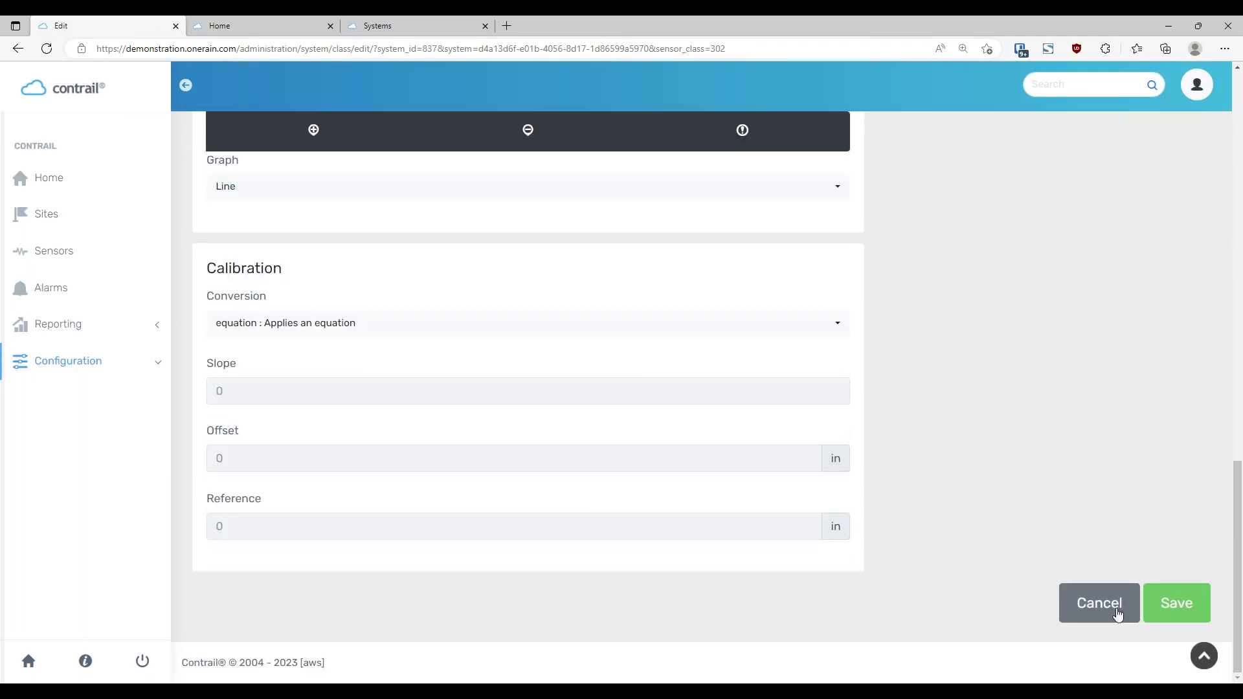
click(1100, 612)
click(1173, 314)
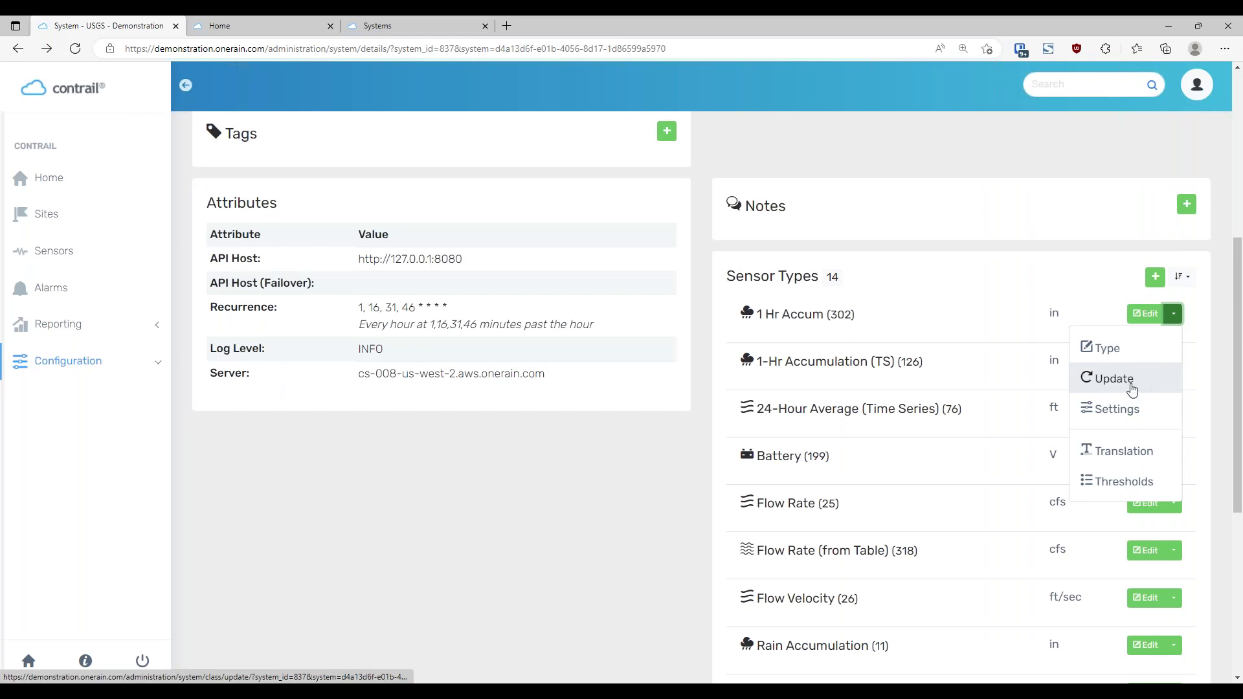
click(1151, 384)
click(240, 248)
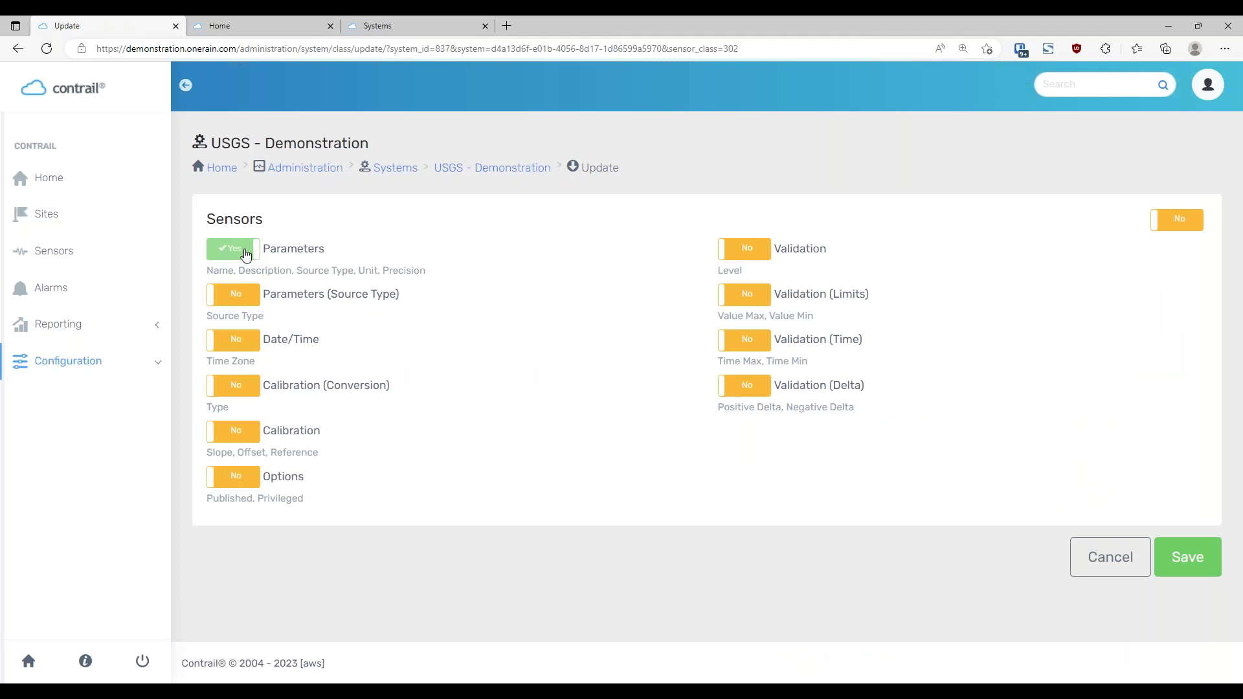
click(246, 254)
click(1114, 566)
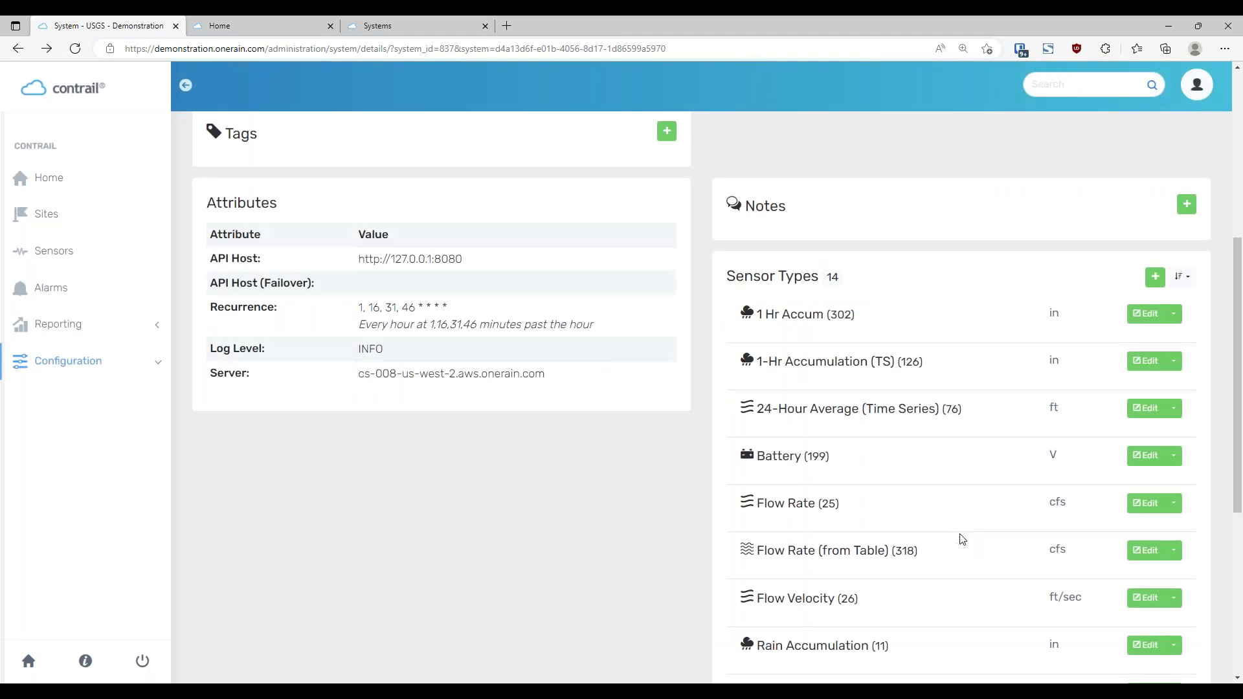
scroll(959, 534, down, 2)
scroll(932, 528, up, 2)
click(1174, 318)
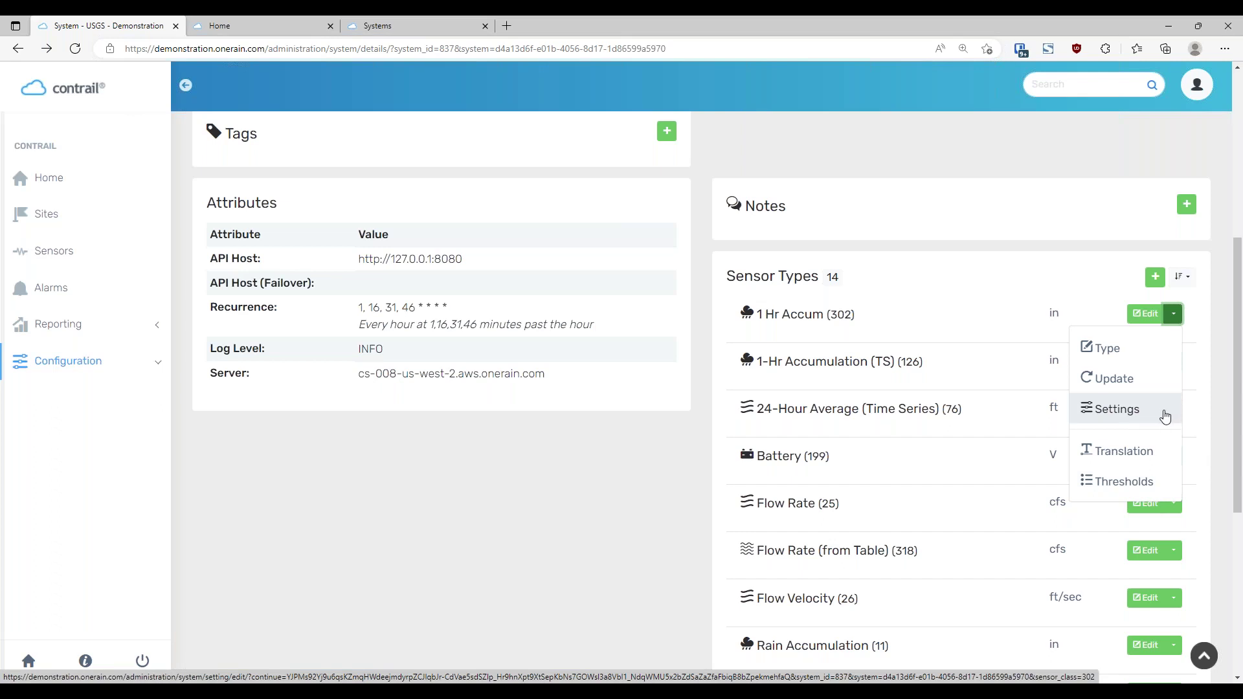
click(1220, 449)
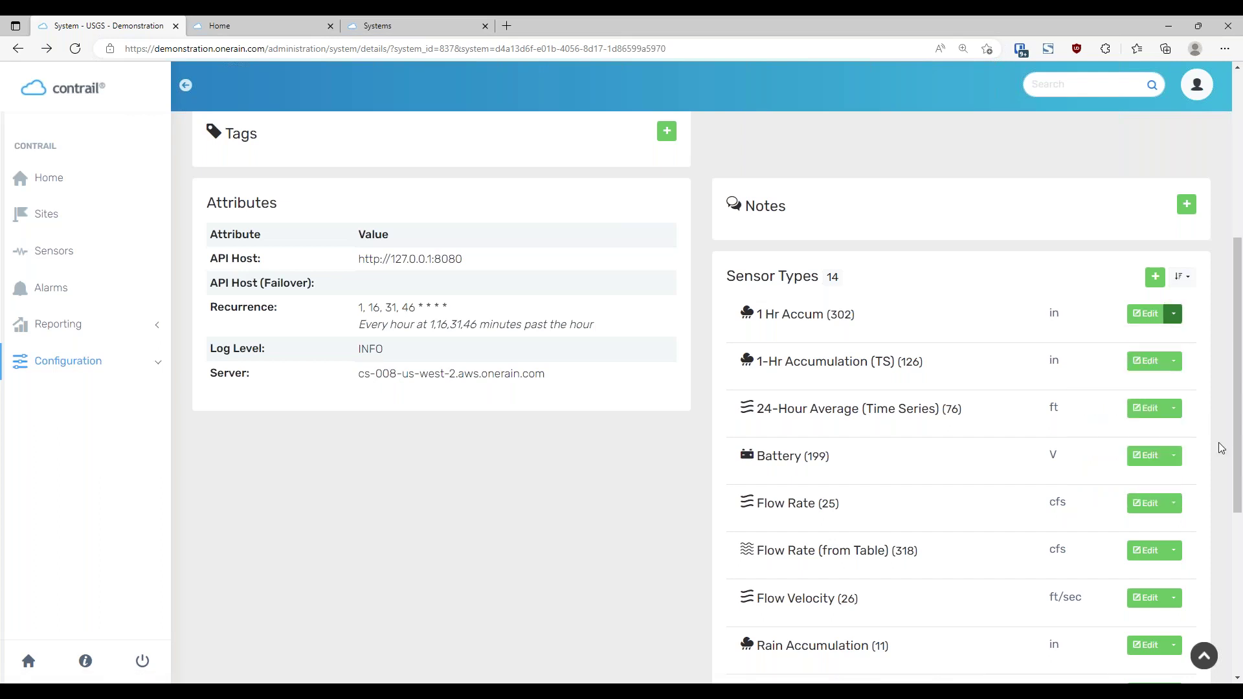
scroll(1217, 445, down, 6)
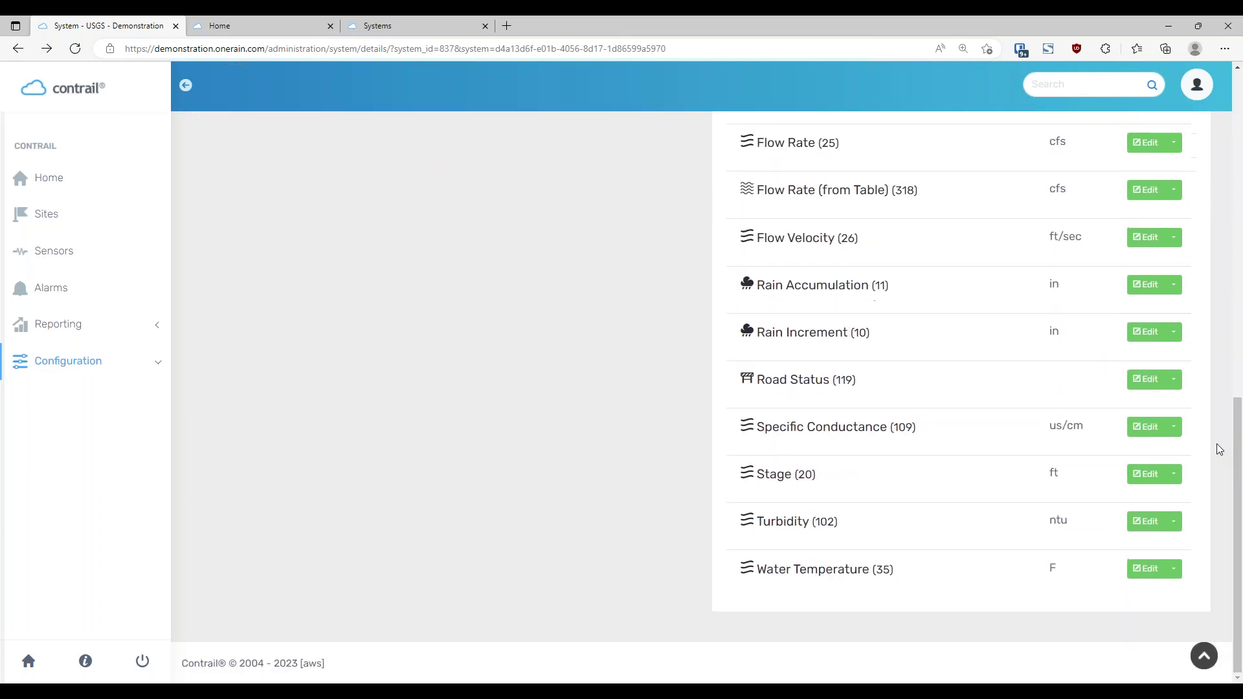
click(1175, 287)
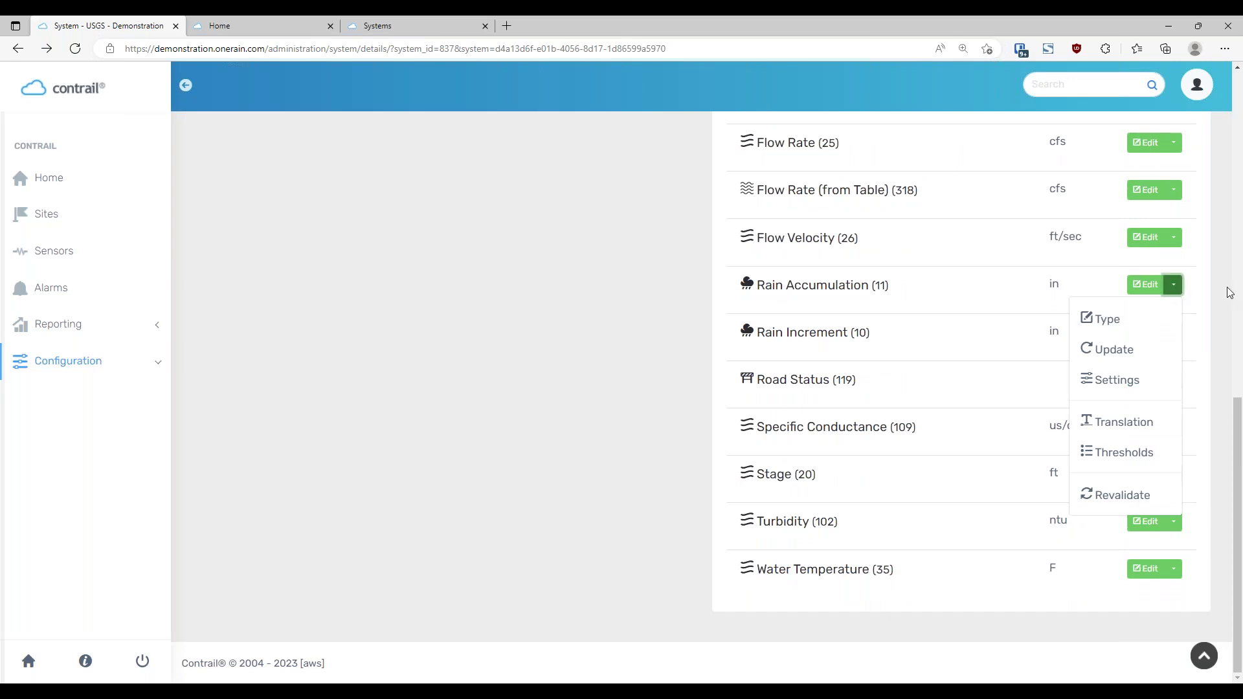
click(1211, 318)
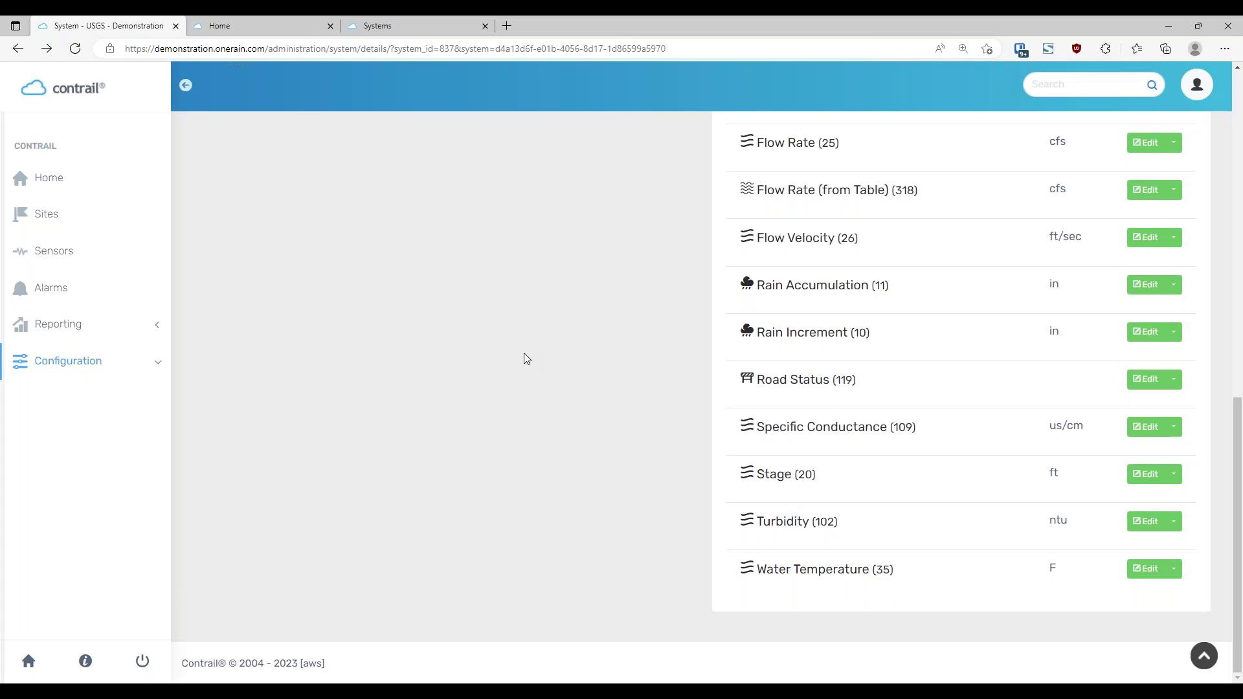
click(1179, 290)
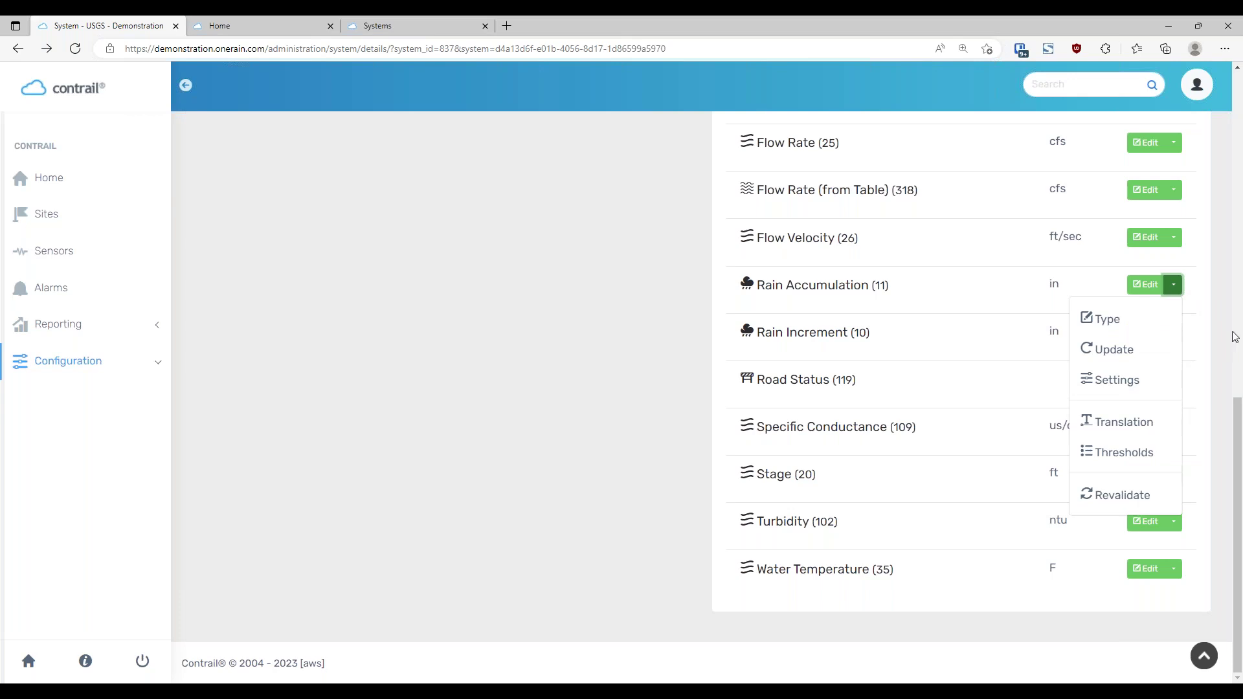
click(1222, 366)
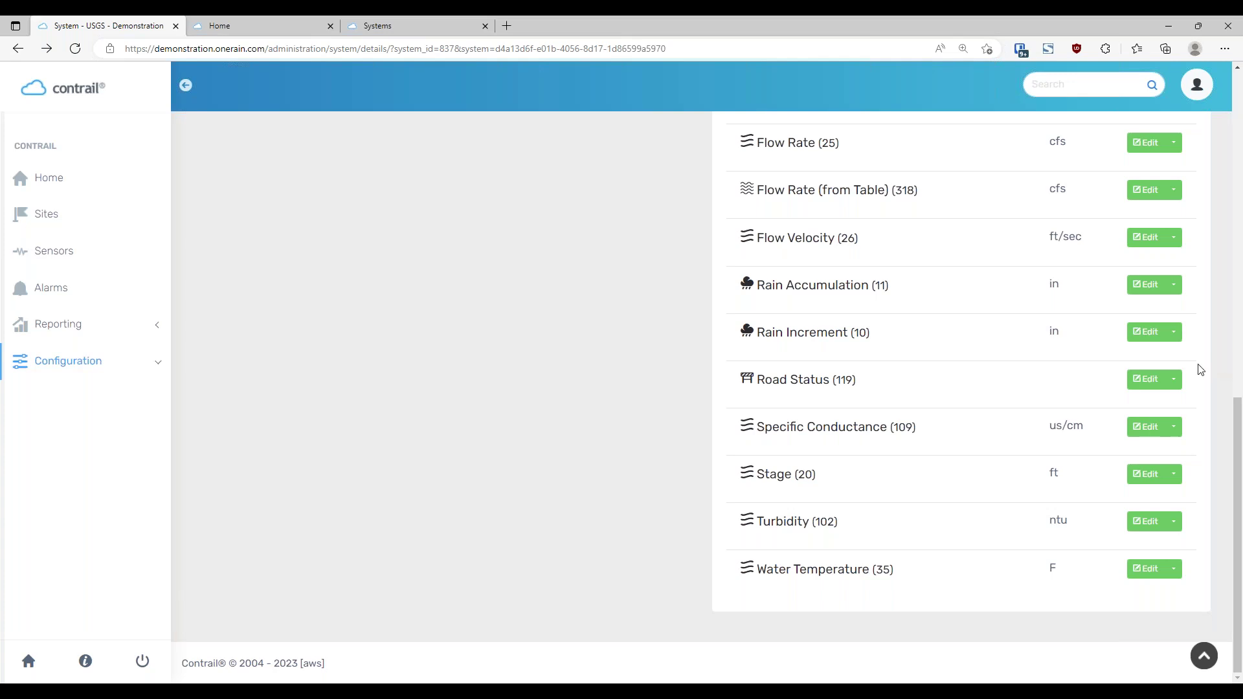
scroll(573, 518, up, 5)
Open the system's 30-site list, then choose Find from the Add dropdown
scroll(576, 523, up, 6)
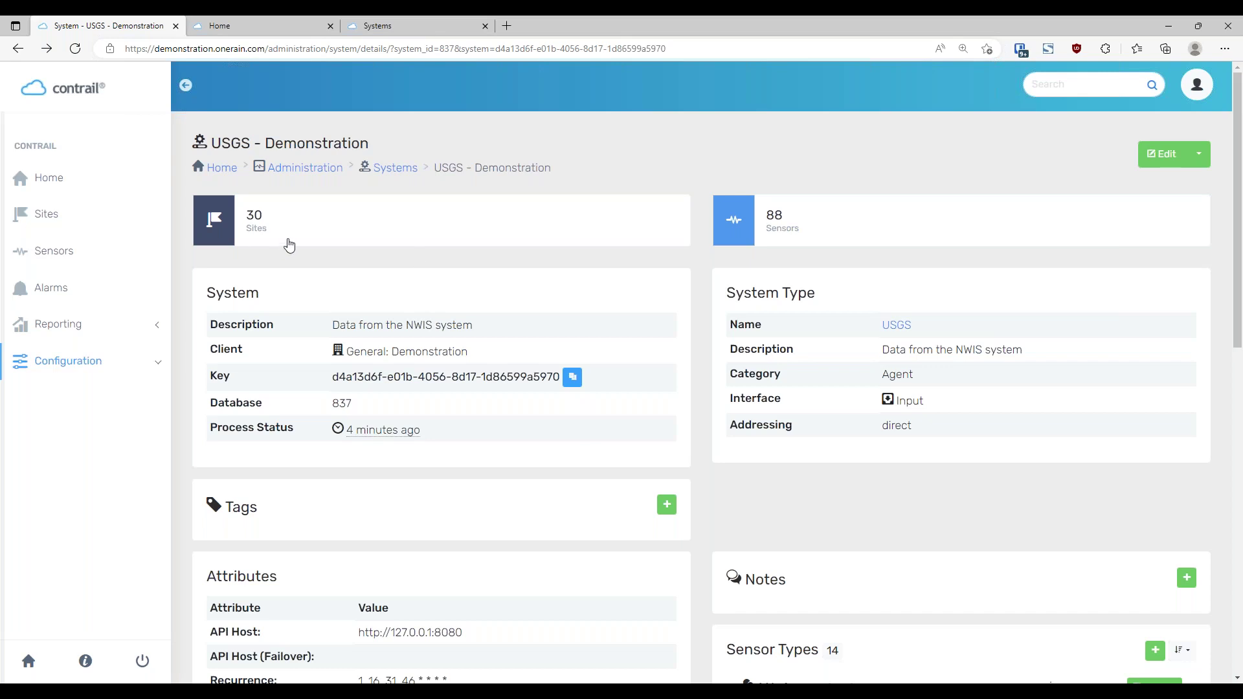
click(275, 235)
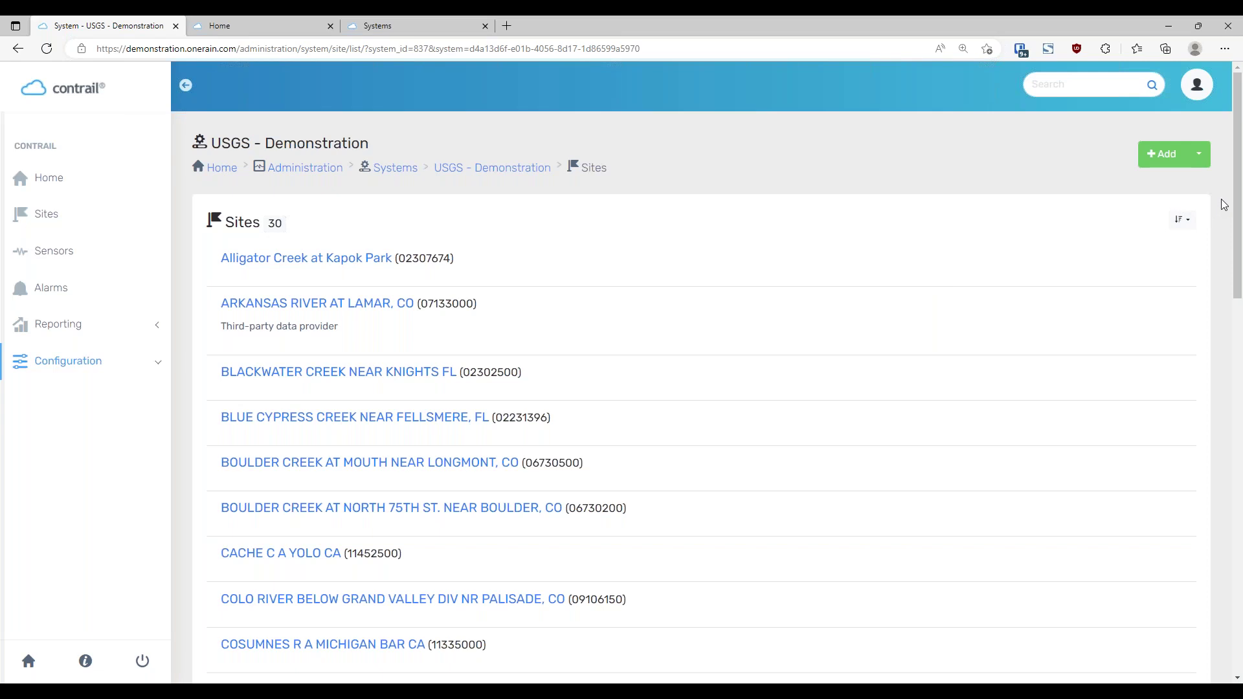
click(1199, 157)
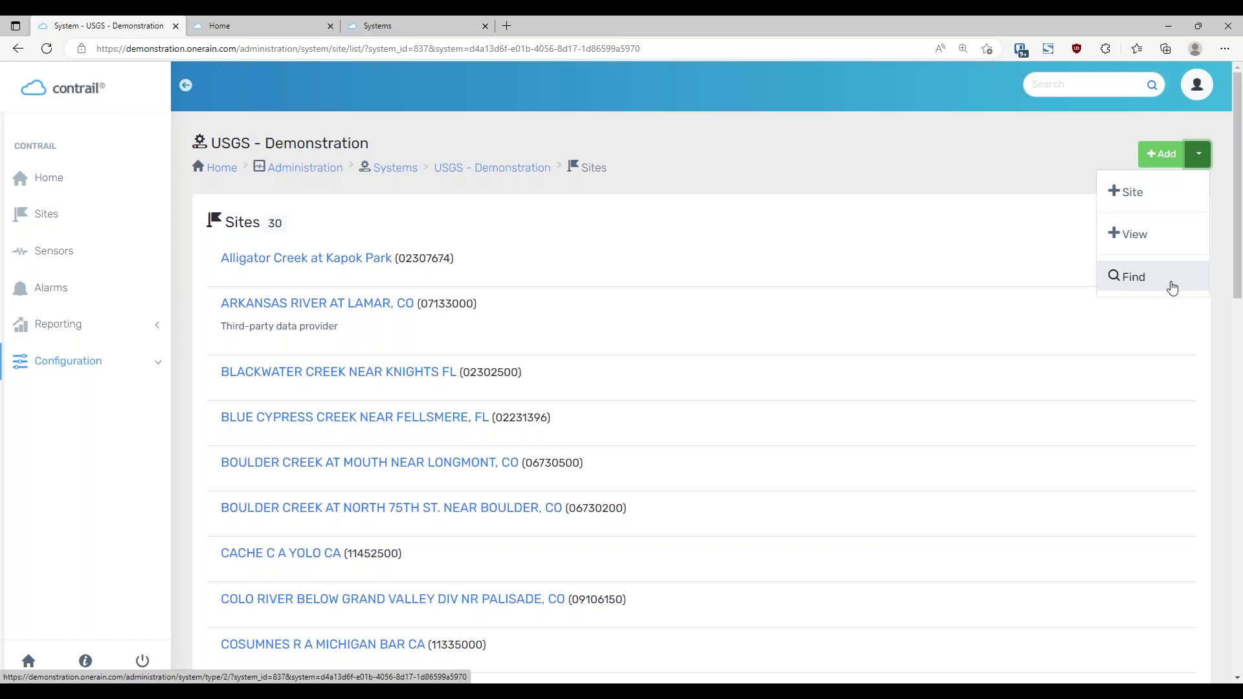
click(1170, 290)
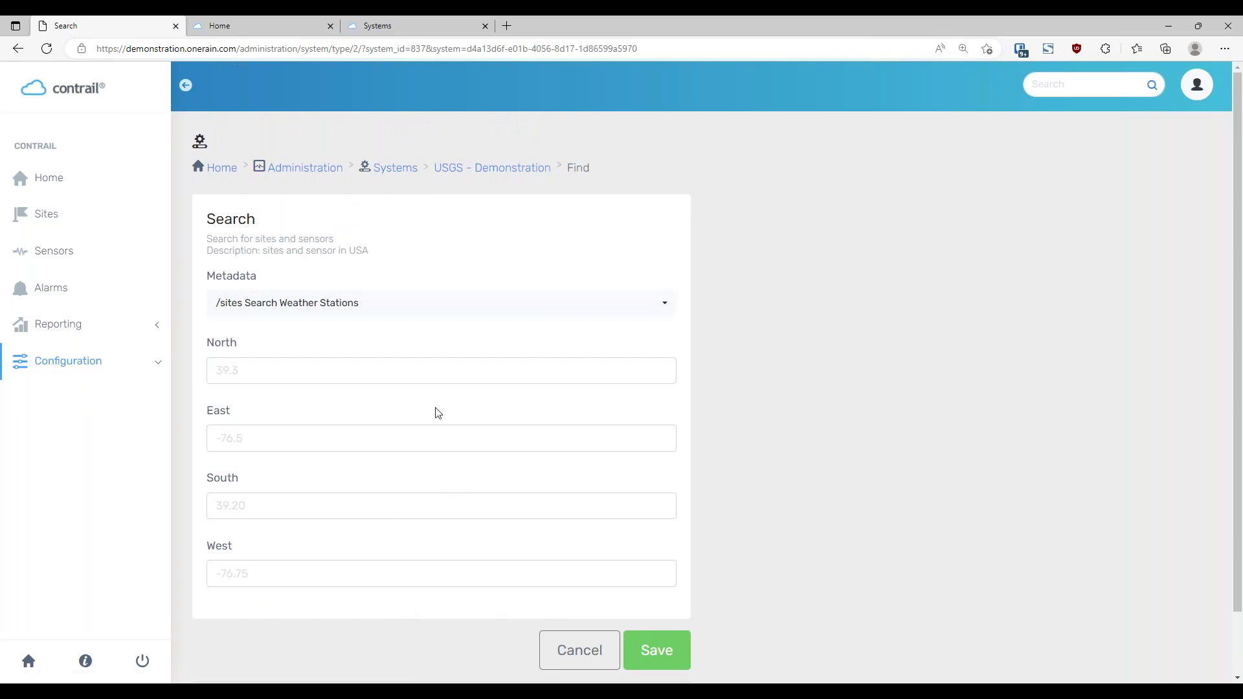
Enter search bounds North 39.3, East -76.5, South 39.2 and West -76.75
click(412, 378)
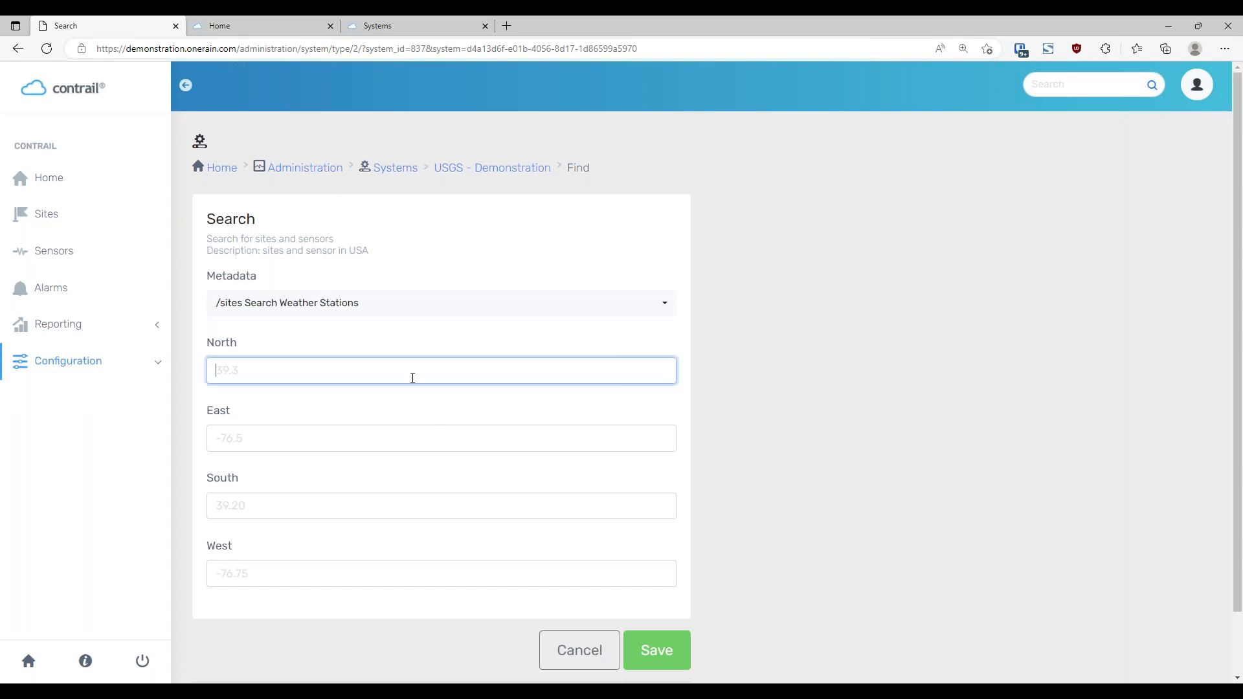
text(39)
key(BackSpace)
key(BackSpace)
text(39.3)
click(361, 444)
text(-76.5)
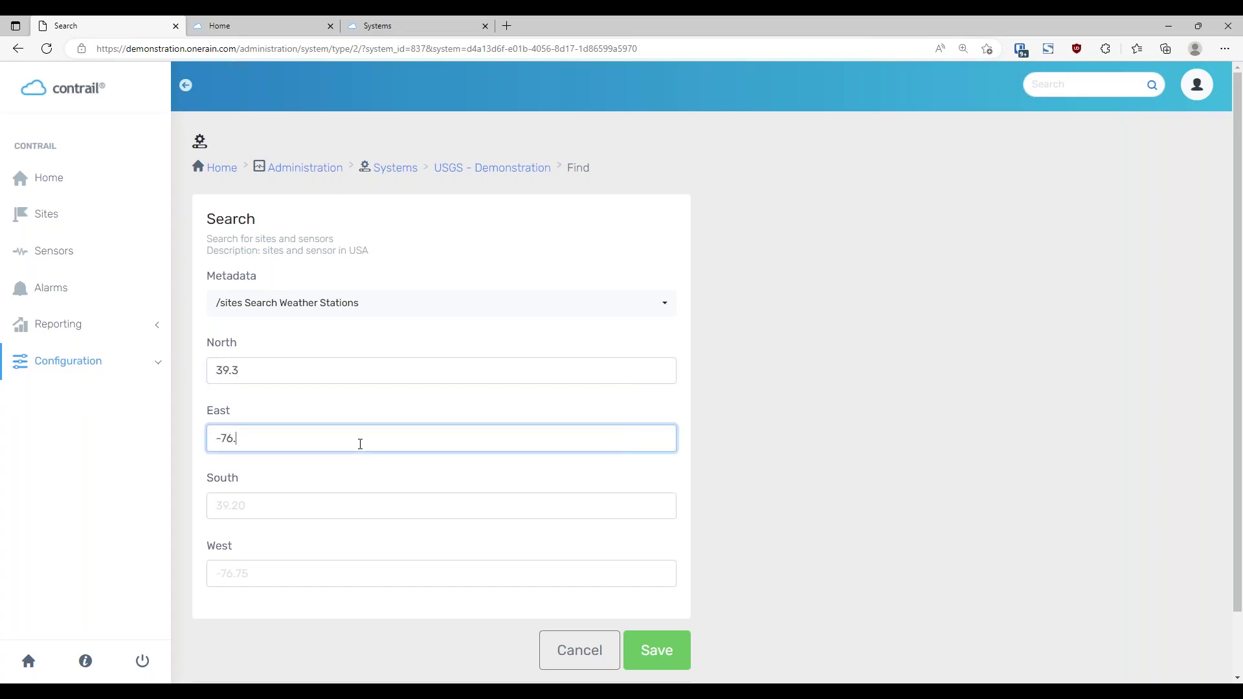
click(334, 502)
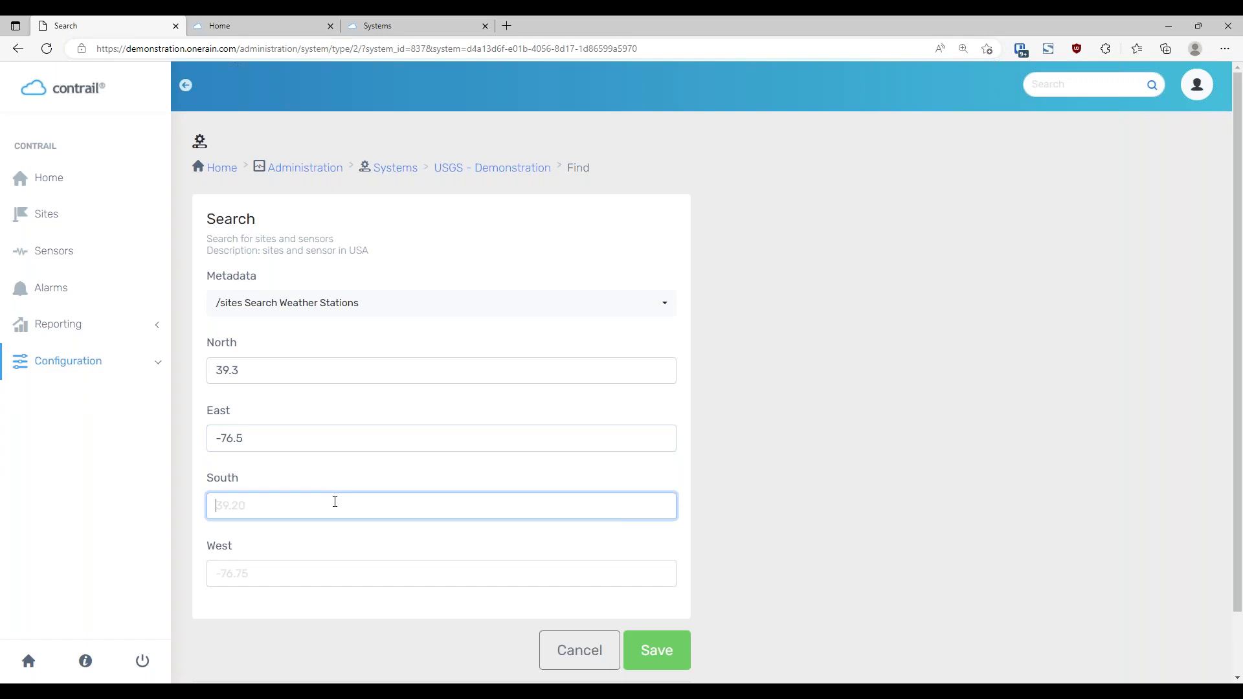
text(39.2)
click(305, 578)
text(-76.75)
Run the bounded search and scroll through the returned USGS station results
click(674, 652)
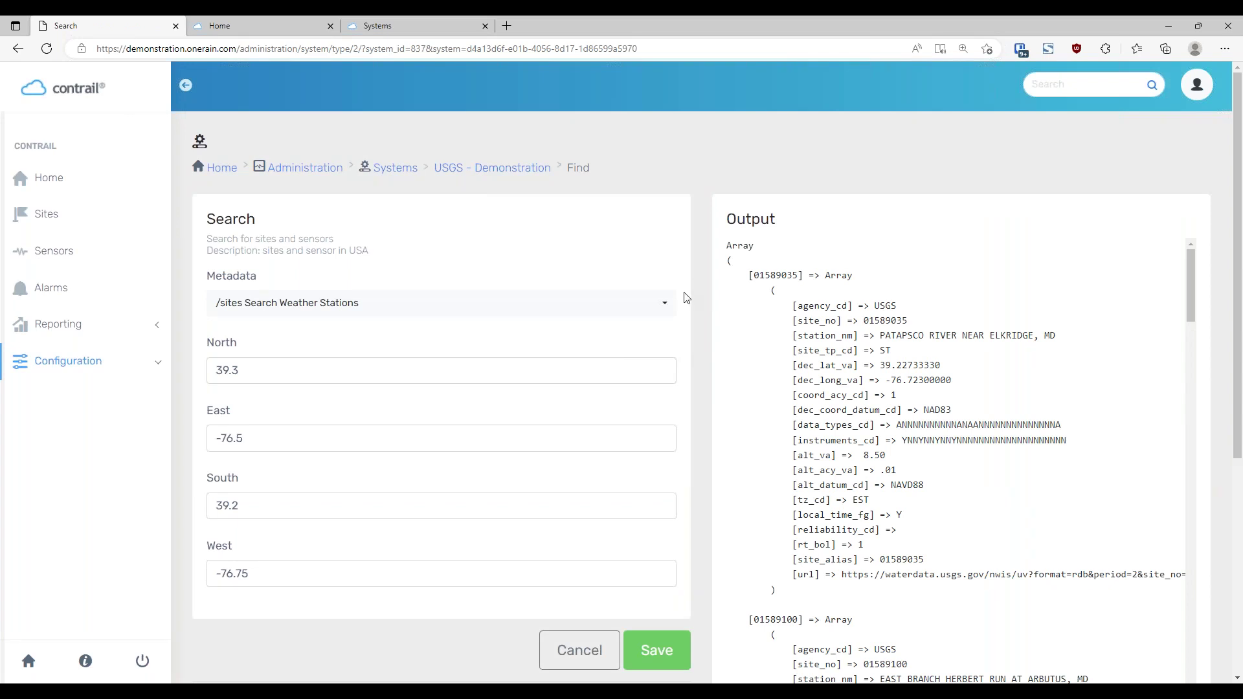
scroll(697, 366, down, 3)
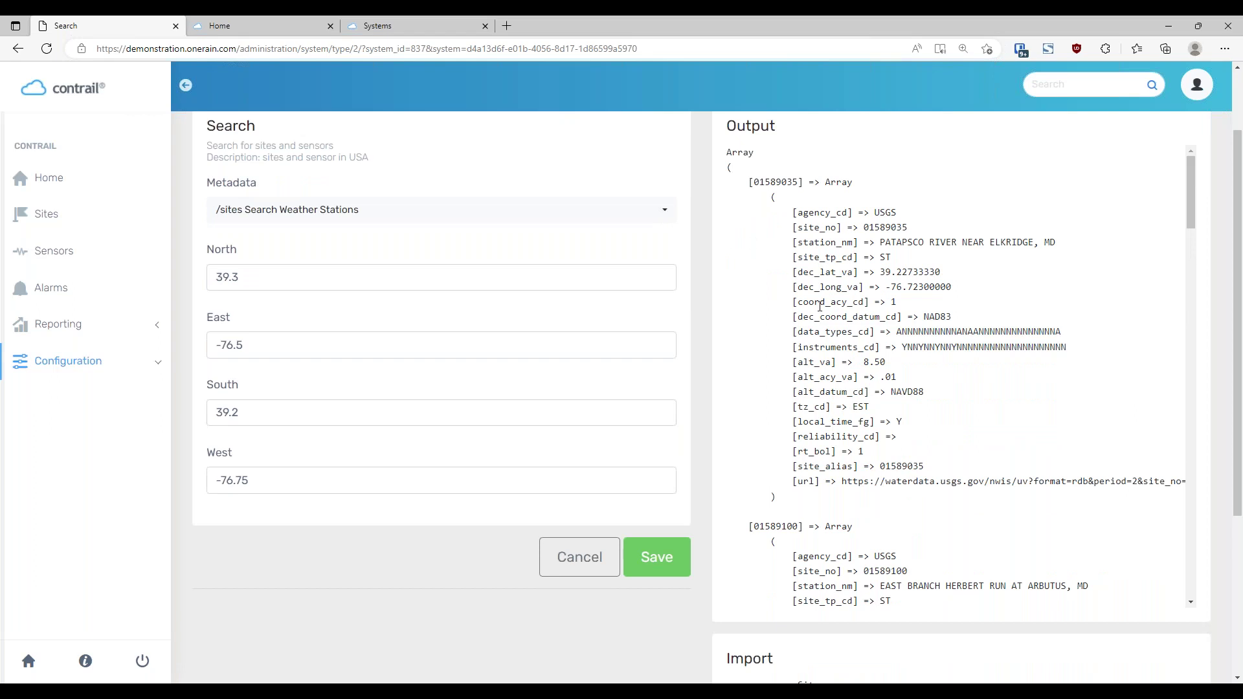
drag(1239, 275, 1239, 415)
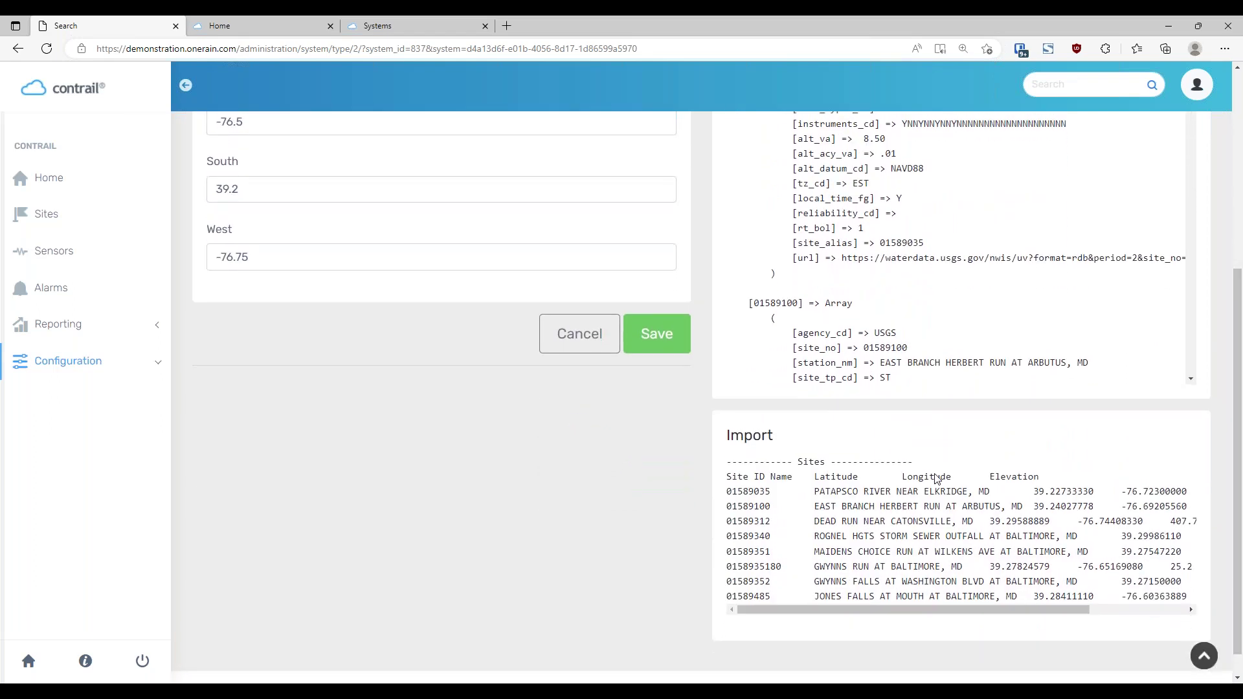
scroll(782, 474, down, 1)
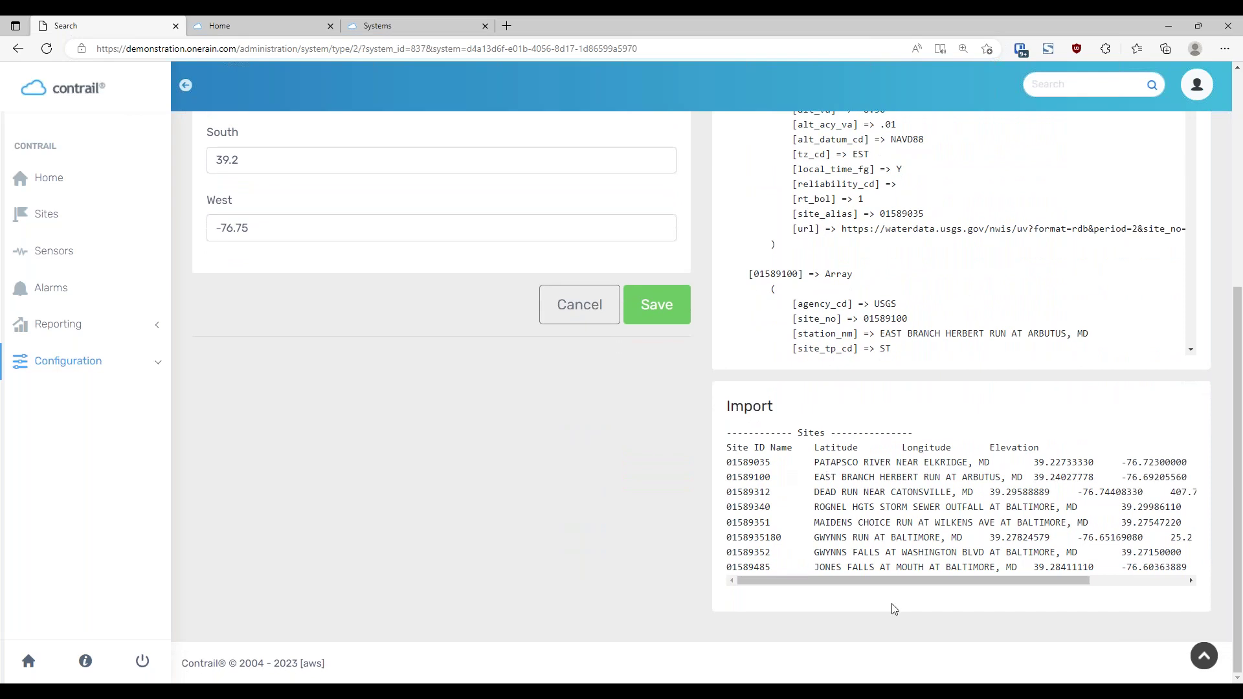
drag(906, 584, 834, 597)
Inspect the first imported station, site 01589035 on the Patapsco, then choose /sensors Find realtime sensors
double_click(755, 462)
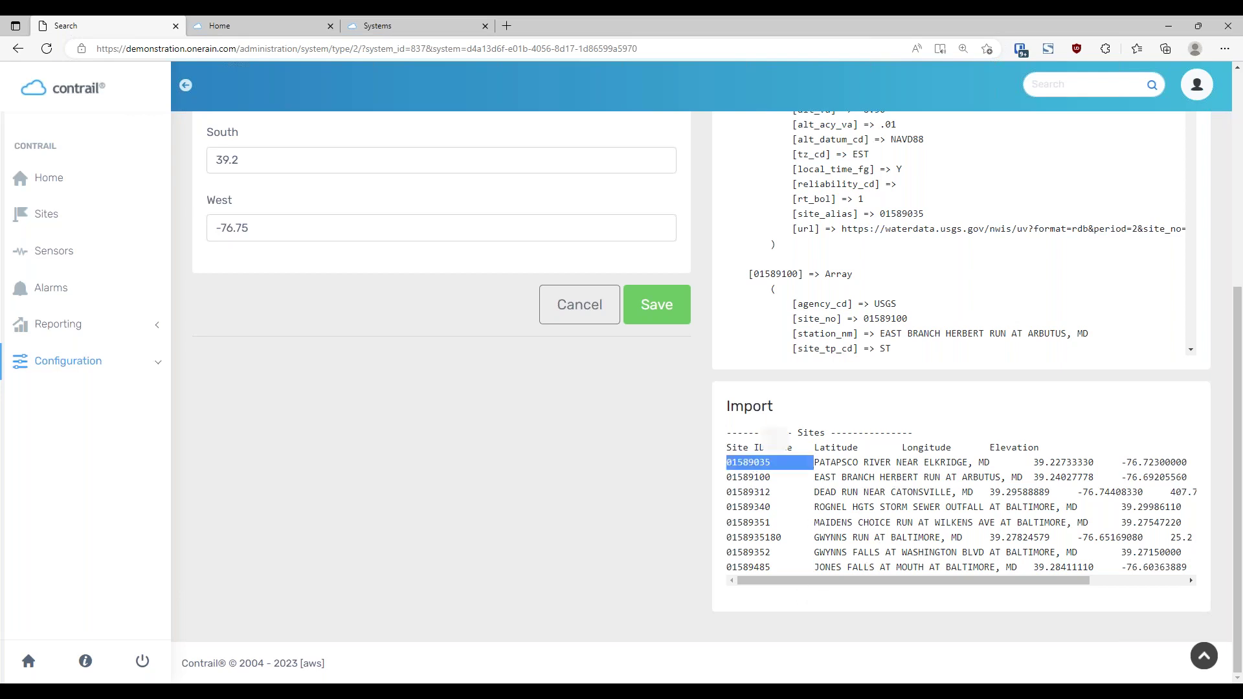
click(838, 469)
double_click(835, 462)
click(816, 468)
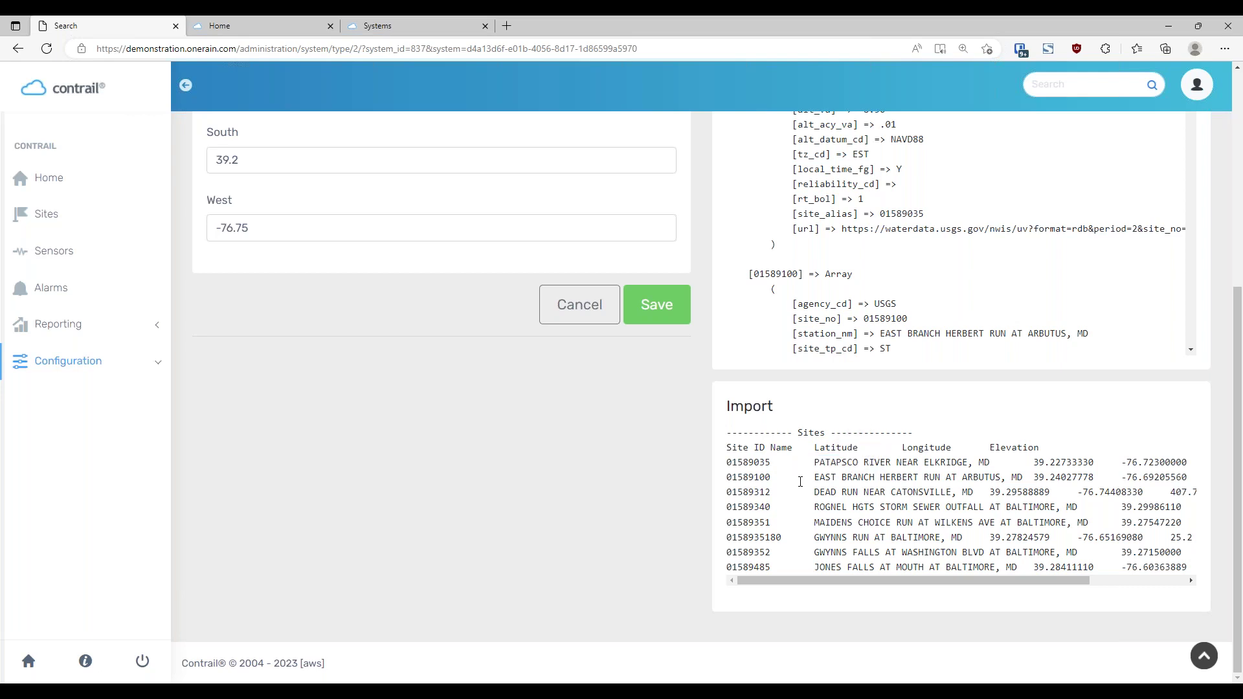
drag(816, 462, 914, 462)
drag(1047, 579, 1006, 579)
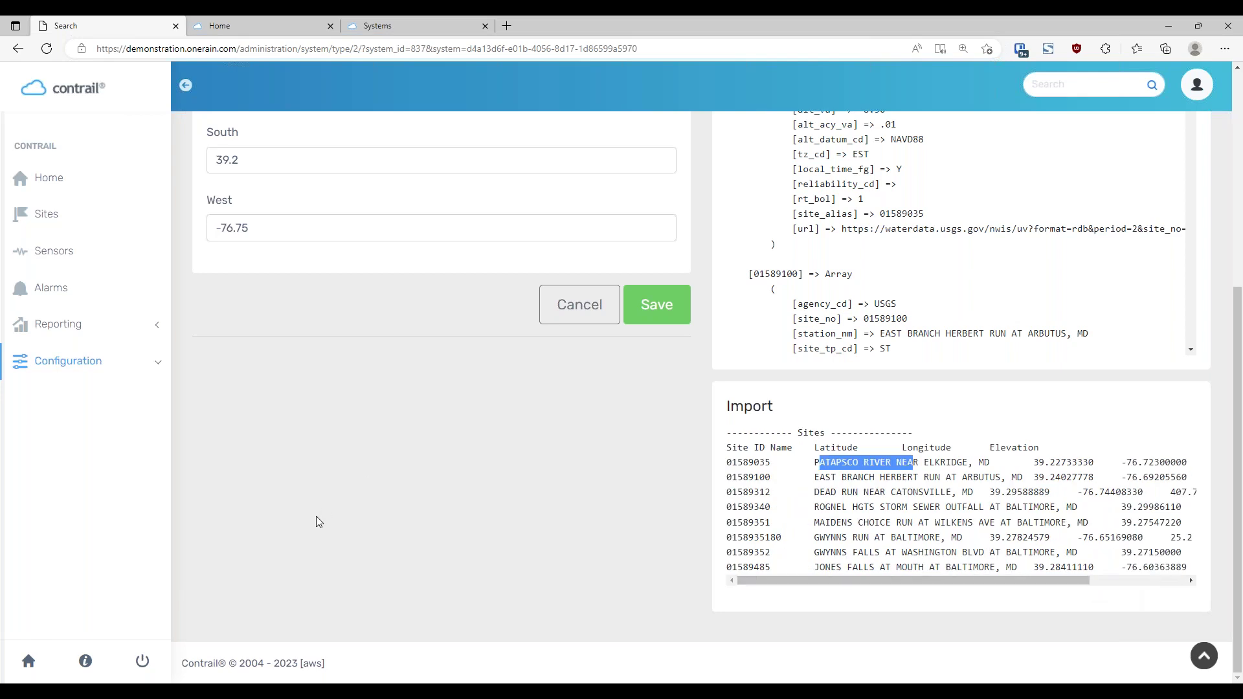
mouse_move(725, 447)
mouse_down()
mouse_move(758, 464)
mouse_move(777, 505)
mouse_move(728, 449)
mouse_up()
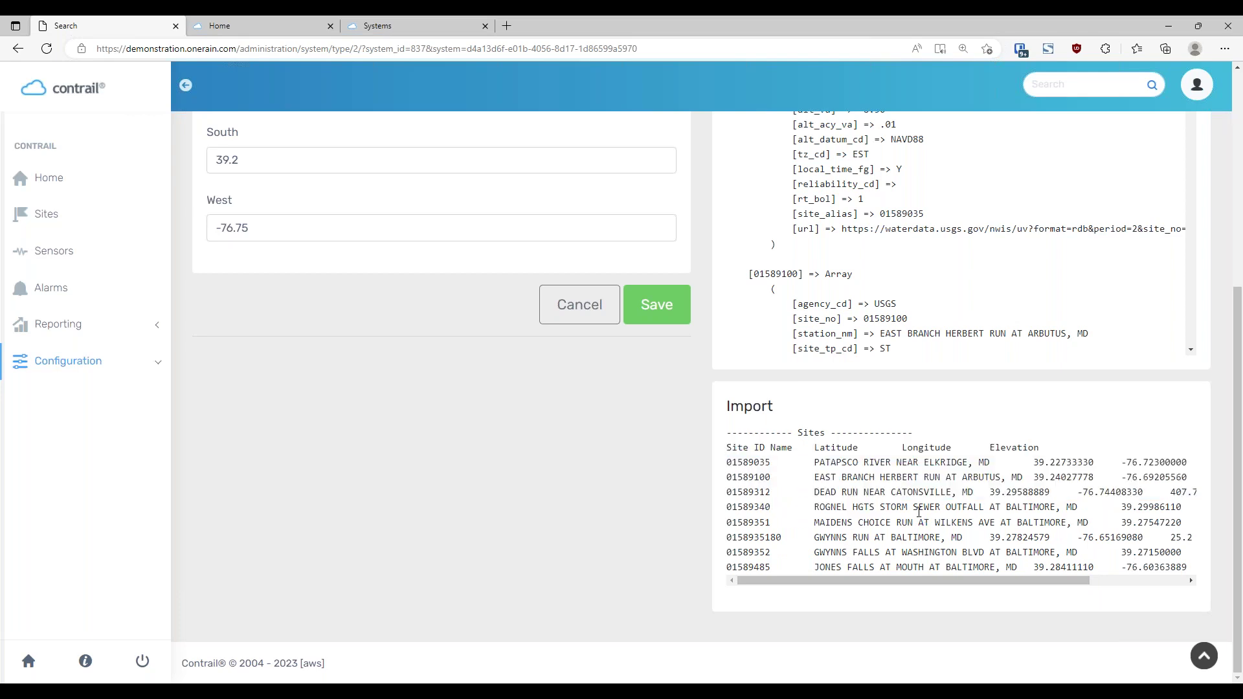
scroll(703, 409, up, 4)
click(393, 245)
Run the '/sensors Find realtime sensors from returned sites' search and scroll through the imported results
click(288, 303)
click(656, 584)
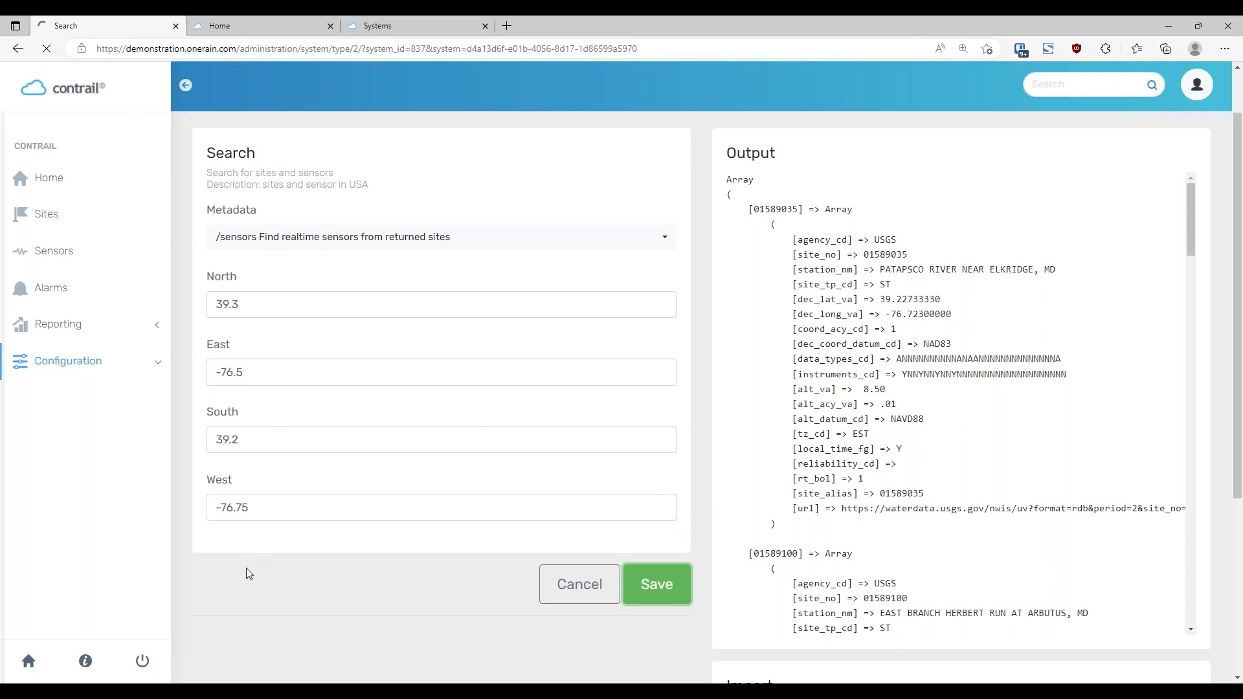
scroll(728, 395, down, 2)
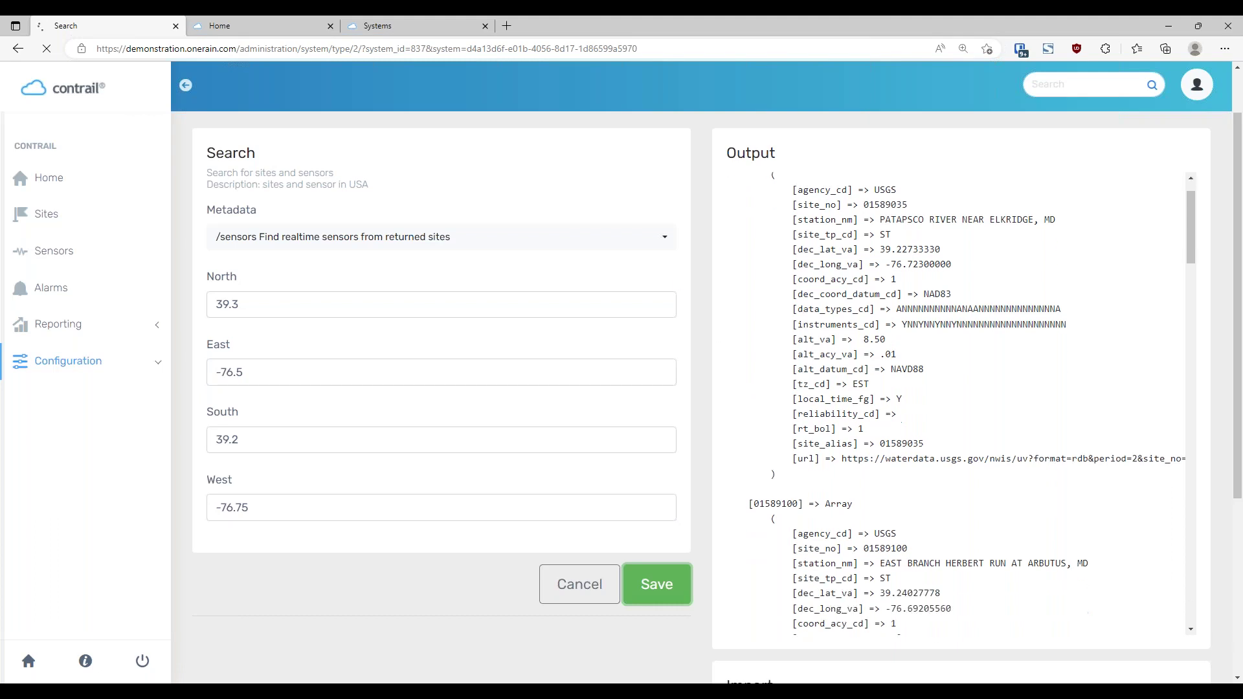
scroll(706, 366, down, 5)
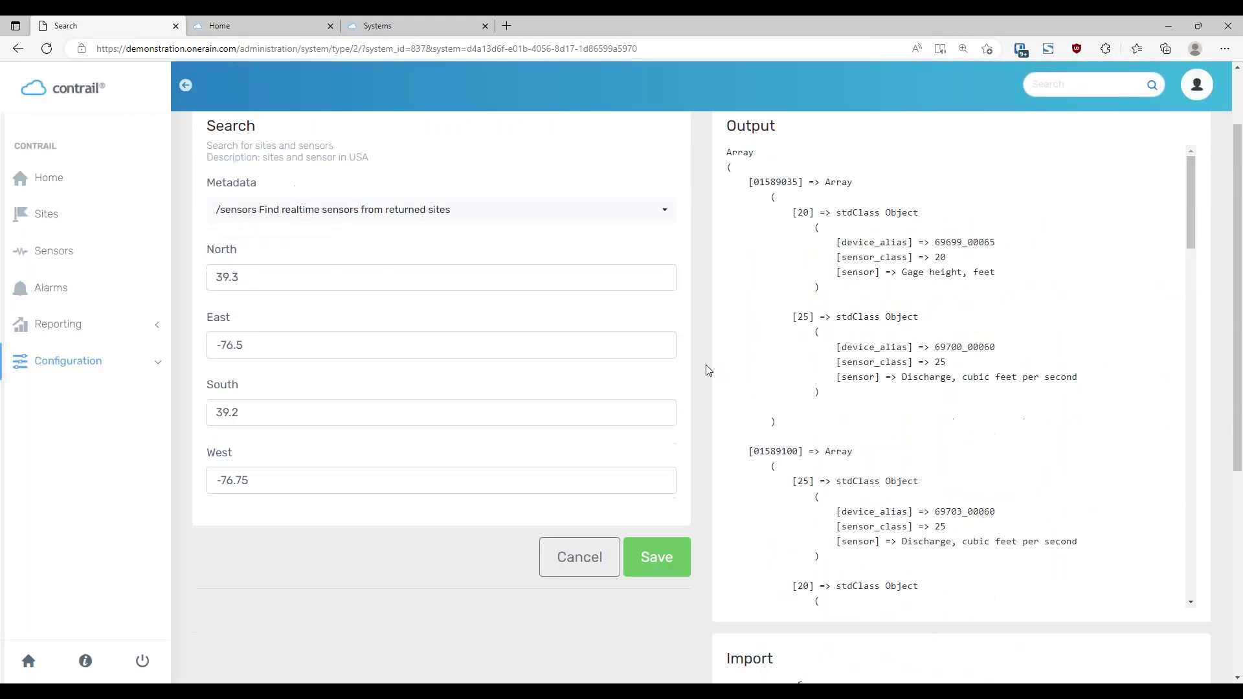
scroll(705, 371, down, 2)
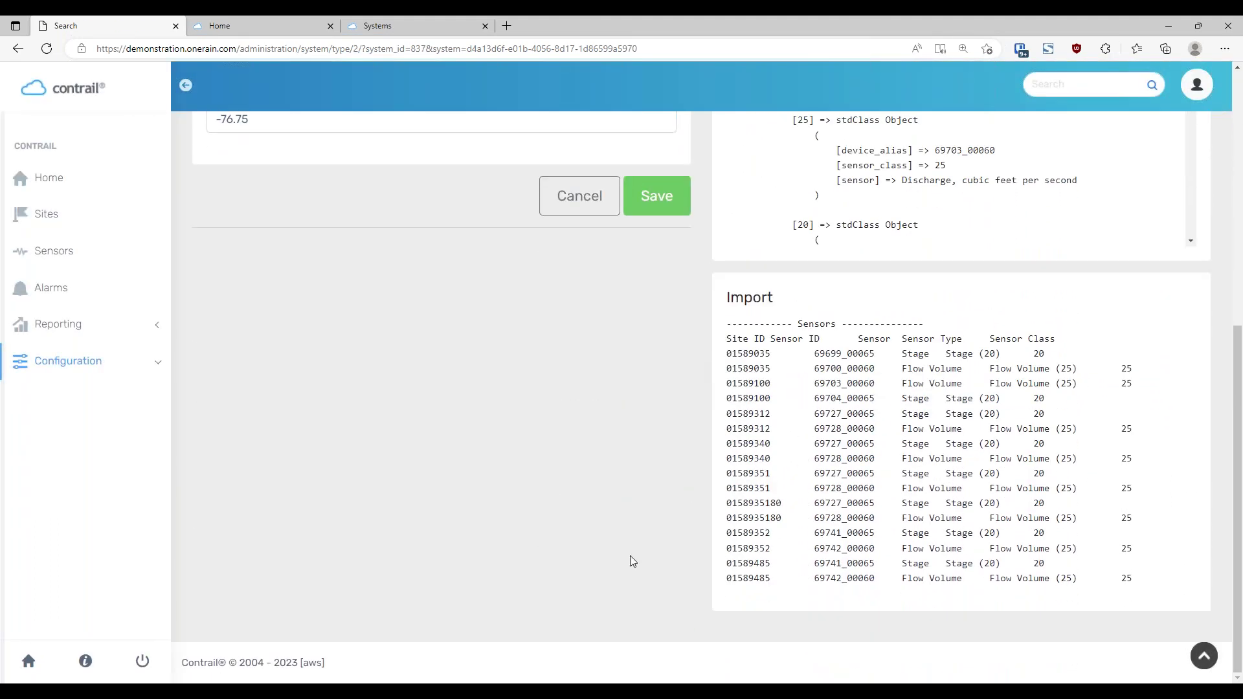
scroll(631, 535, up, 6)
scroll(776, 626, down, 1)
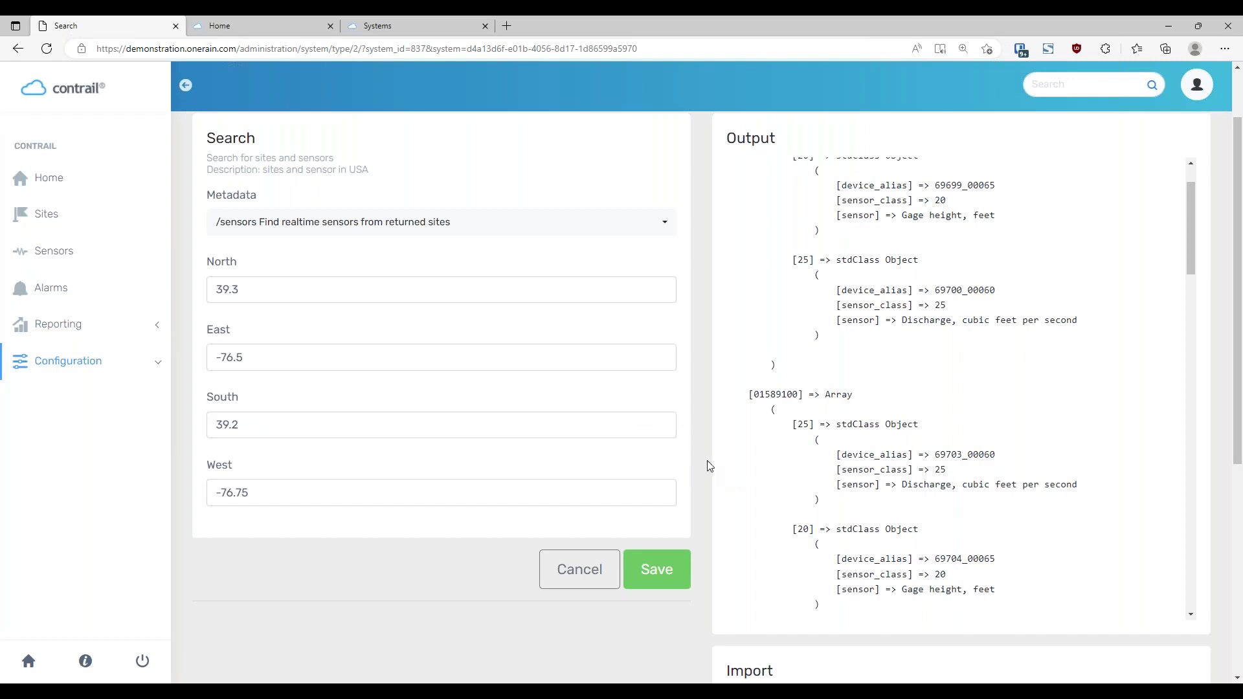
scroll(710, 466, down, 5)
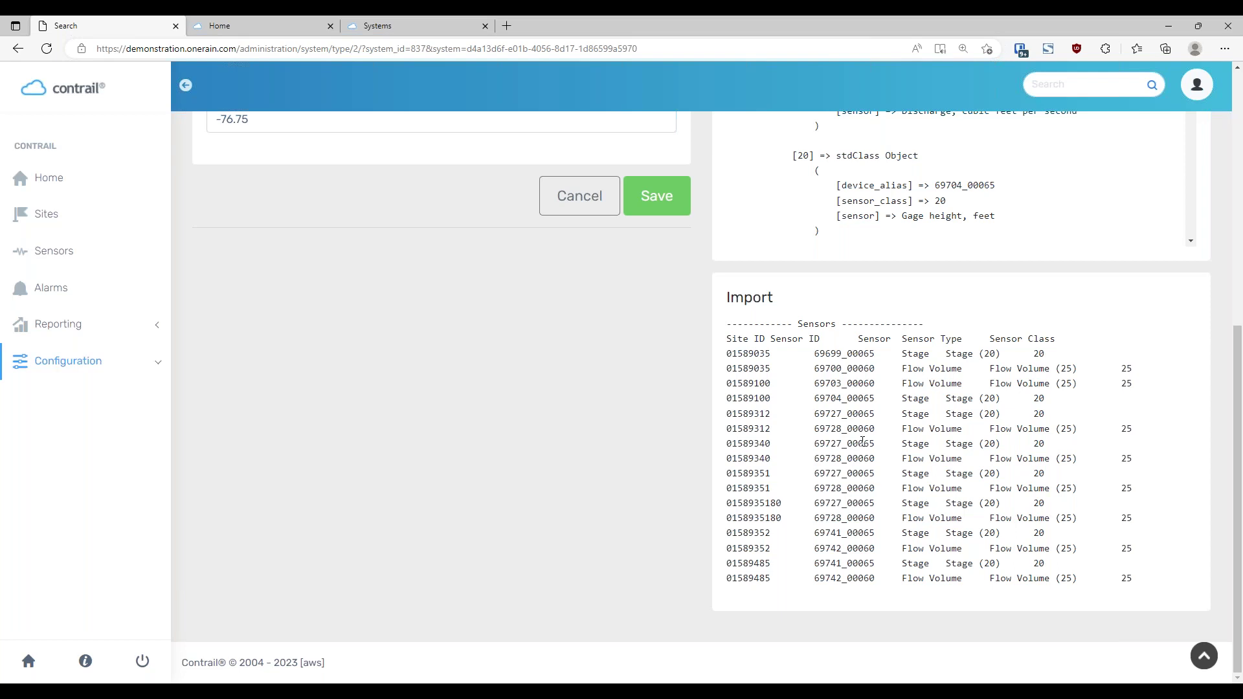
Inspect the Import table's sensors, such as site 01589035, then return to USGS - Demonstration
drag(726, 338, 1162, 596)
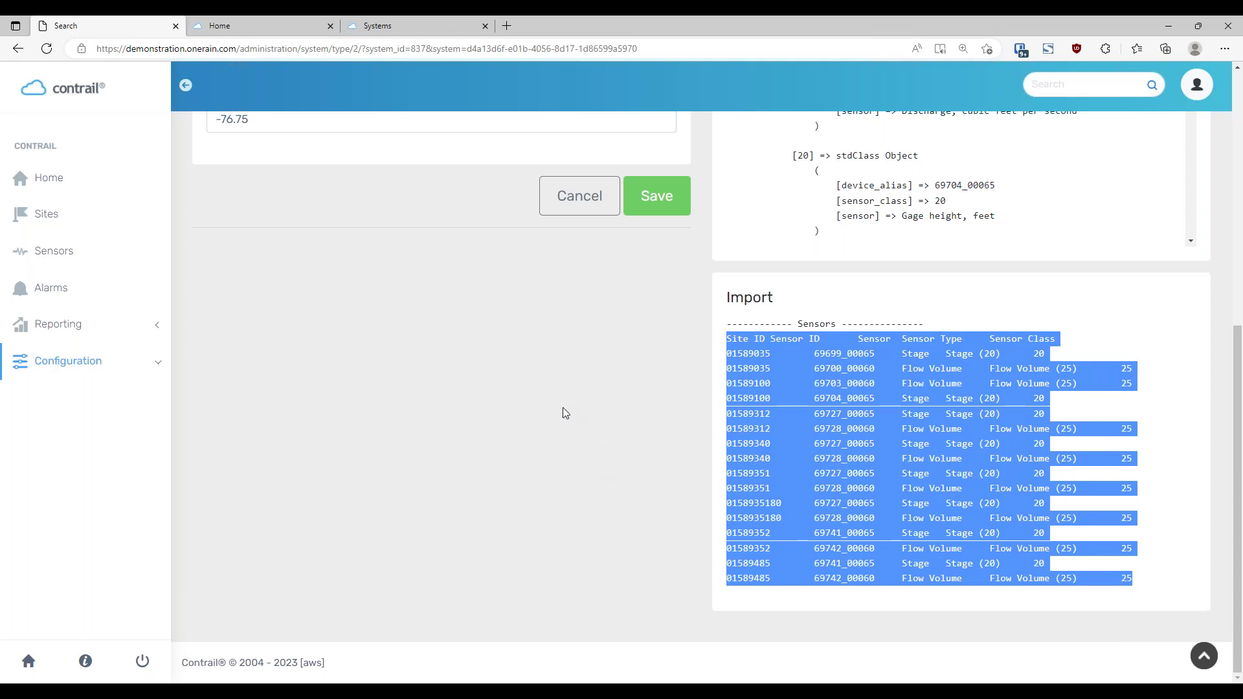
double_click(754, 353)
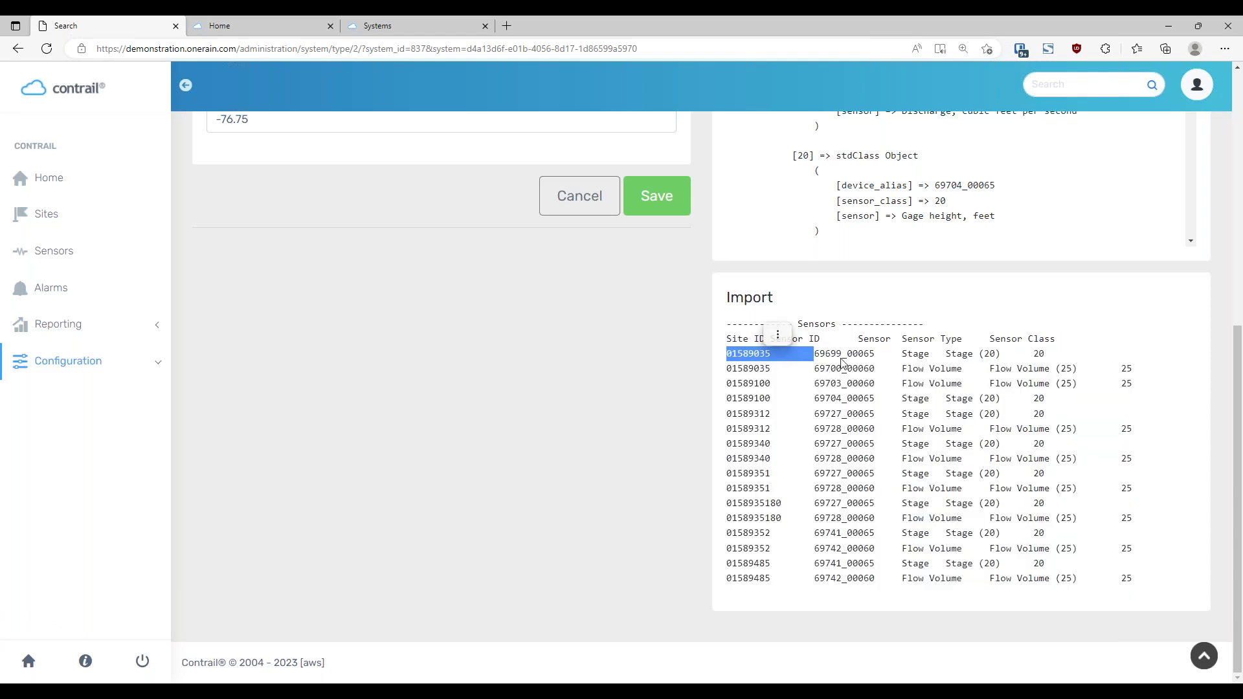
click(878, 358)
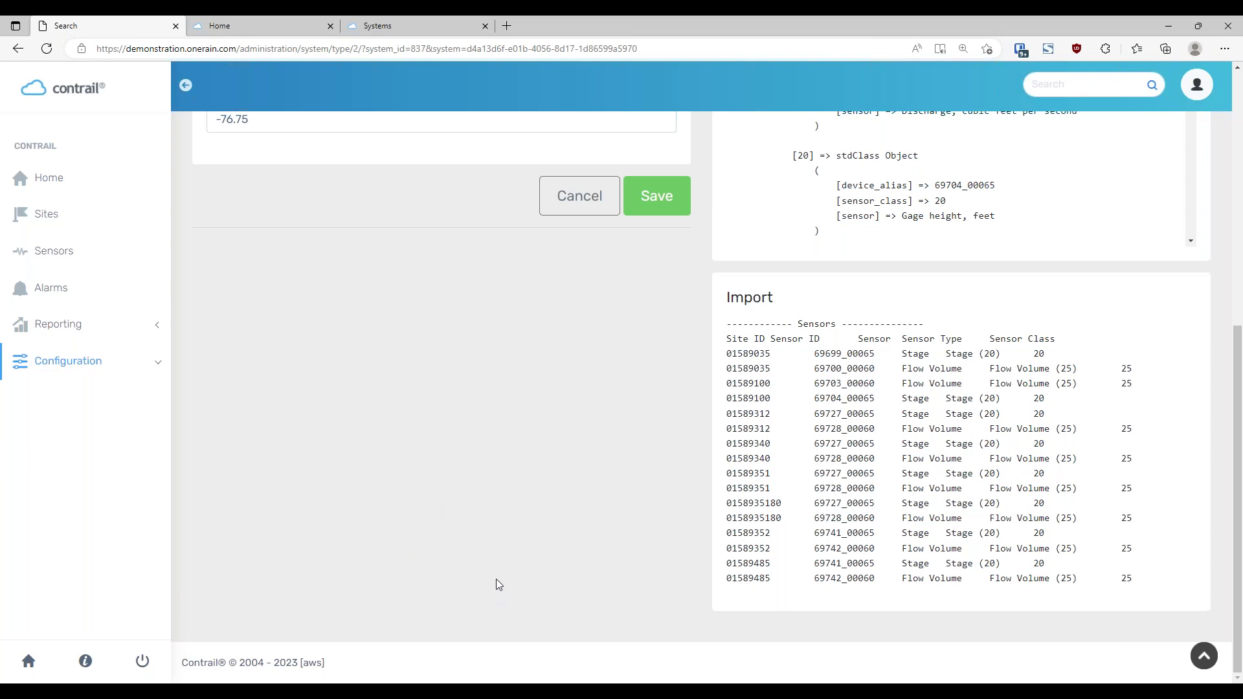
scroll(496, 579, up, 7)
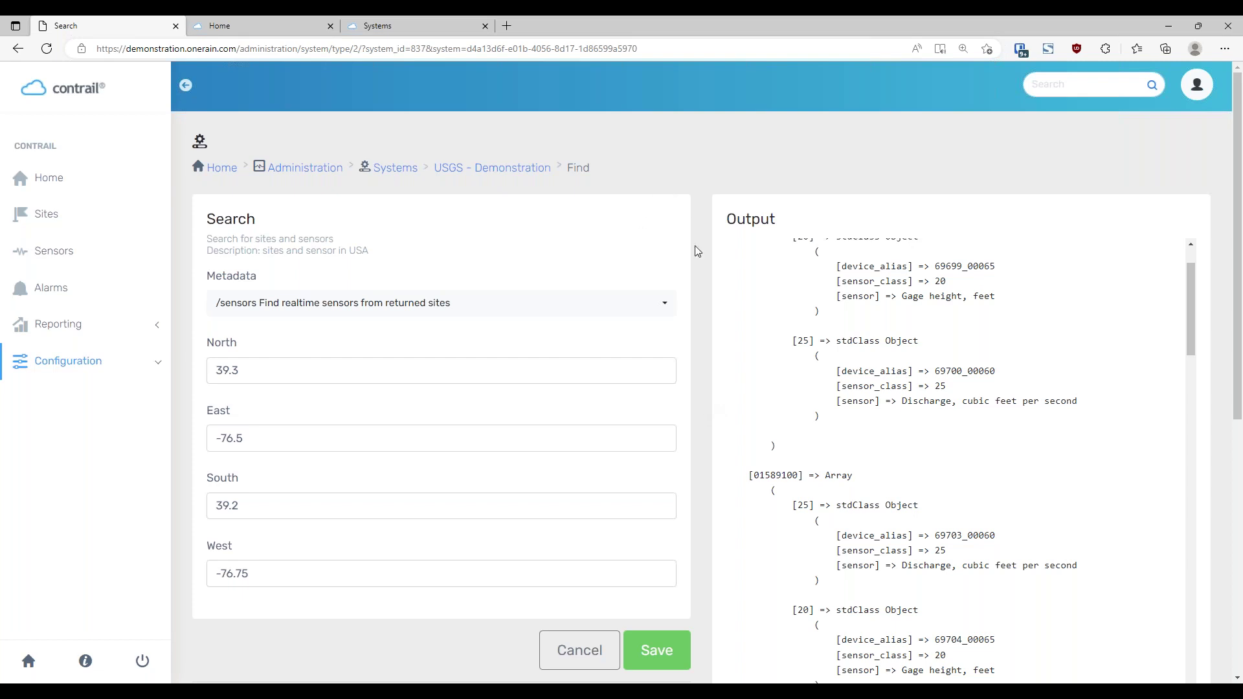
click(502, 171)
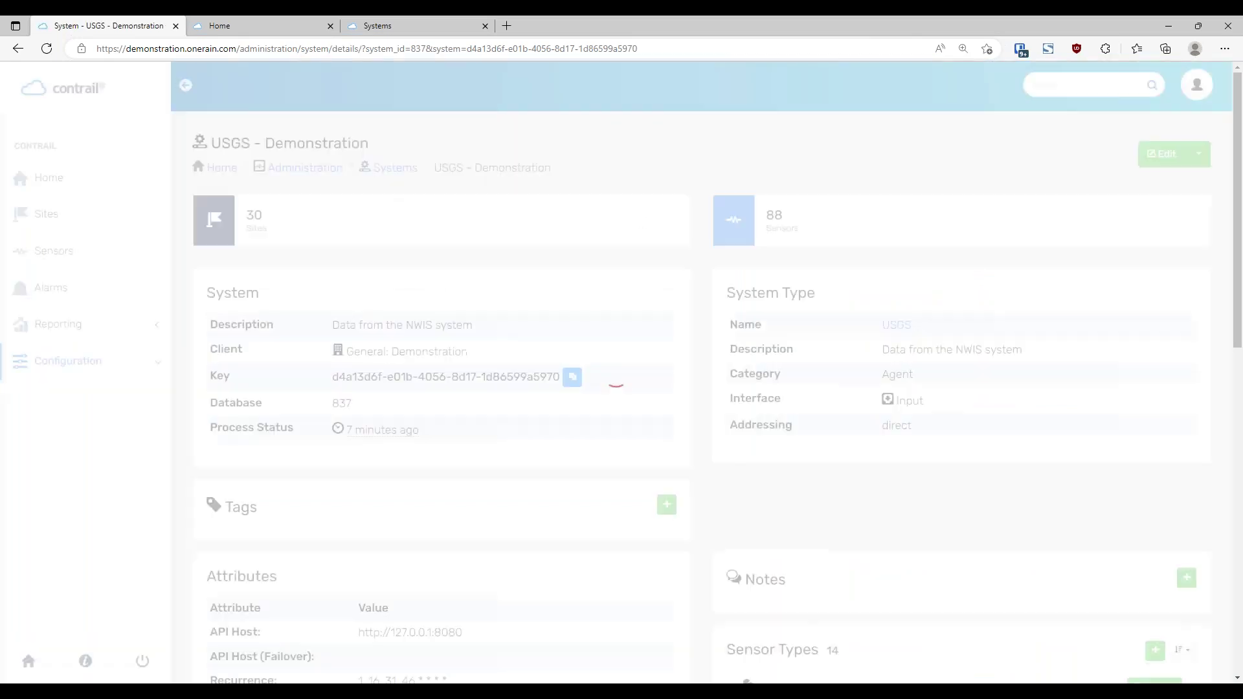
From the 30 Sites list, open BOULDER CREEK AT MOUTH NEAR LONGMONT, CO and its edit form
click(326, 224)
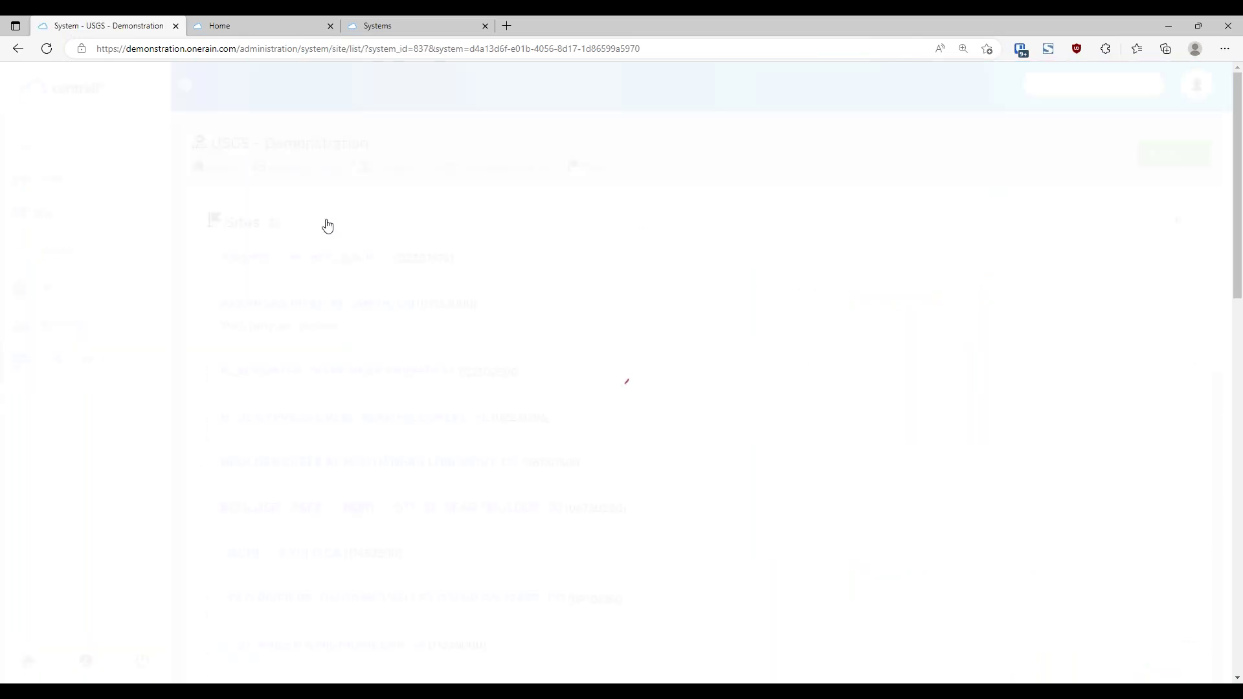
scroll(529, 238, down, 2)
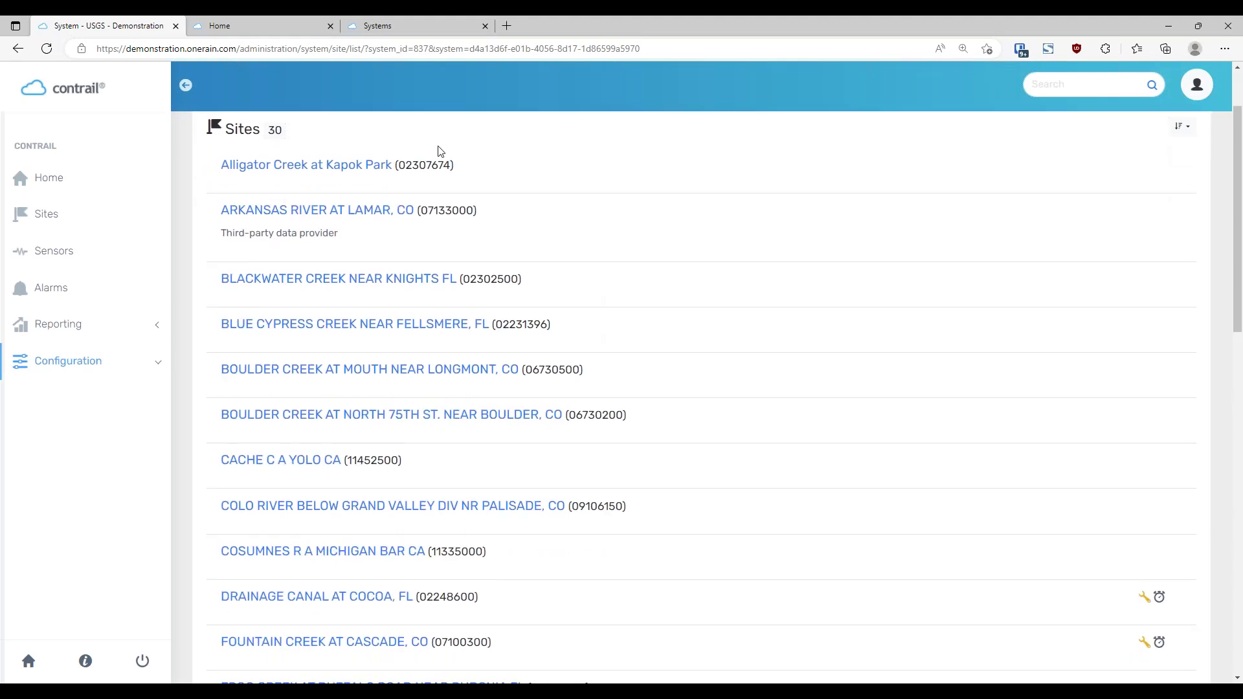
click(445, 371)
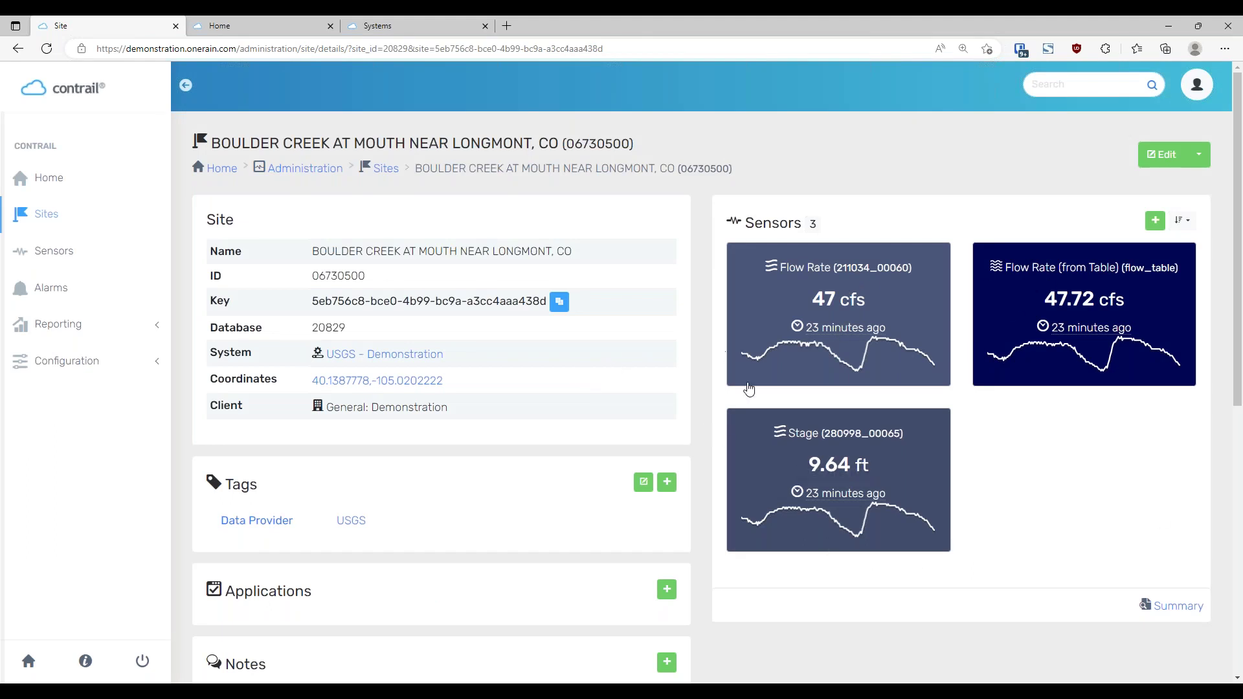
scroll(702, 426, down, 1)
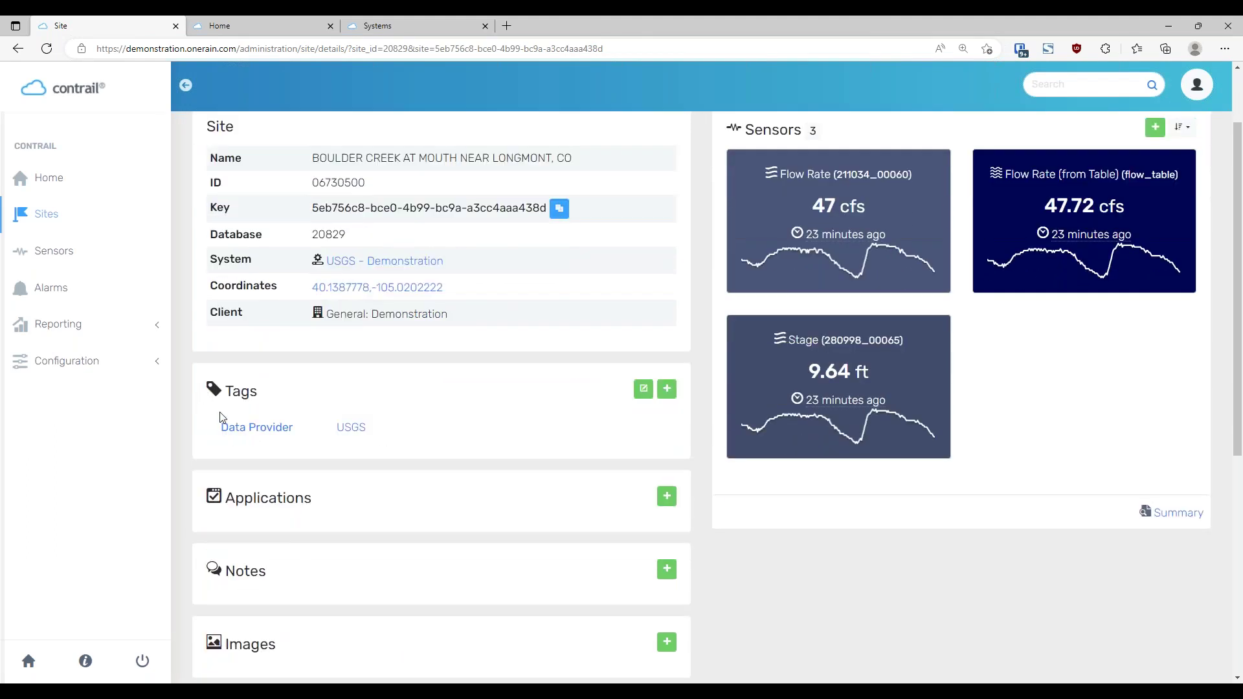
scroll(328, 411, up, 1)
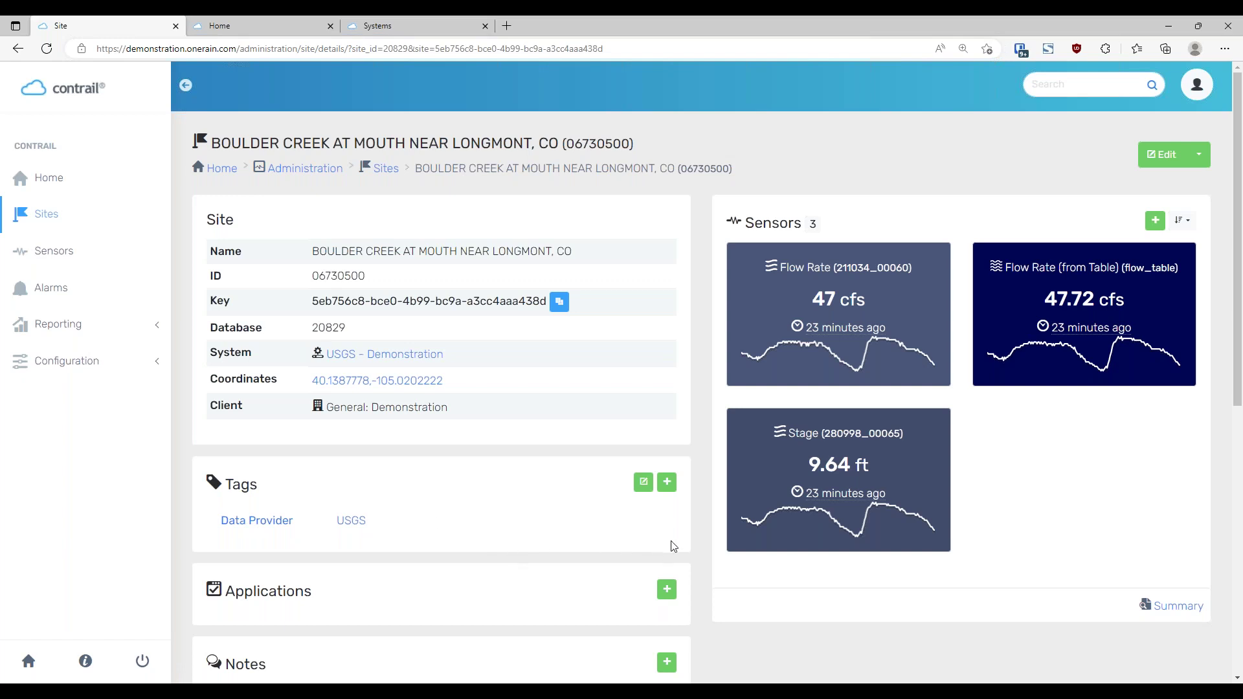
scroll(706, 515, down, 3)
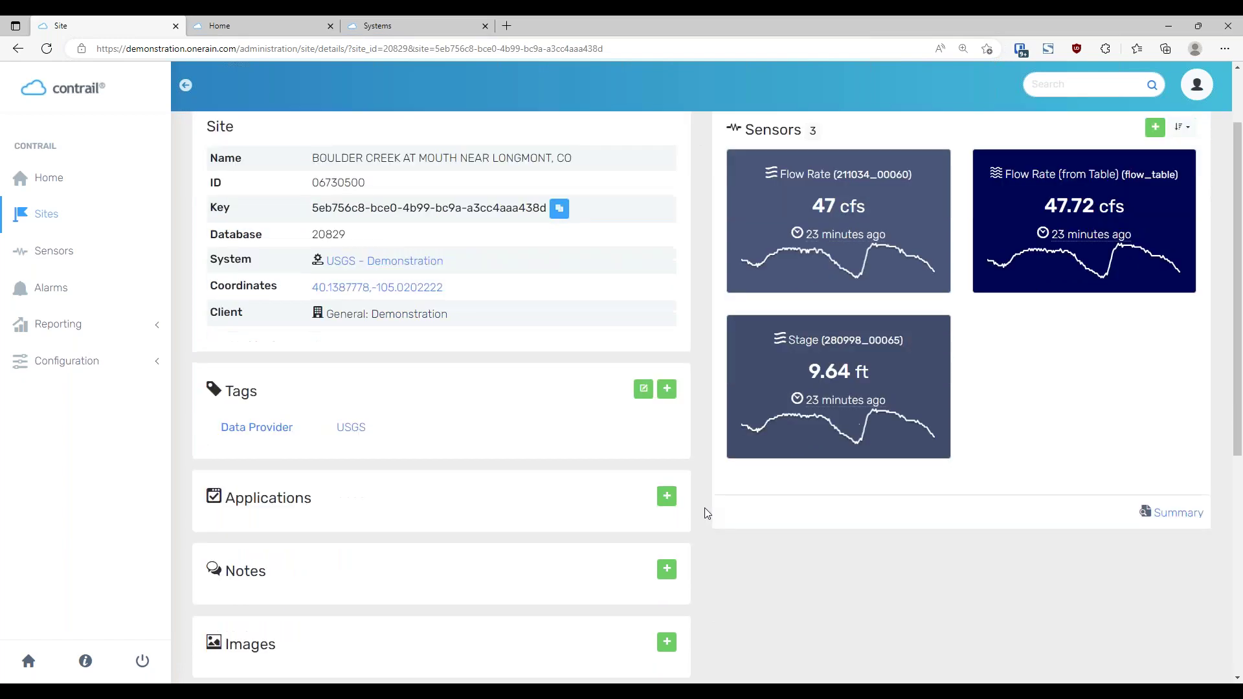
scroll(712, 506, up, 3)
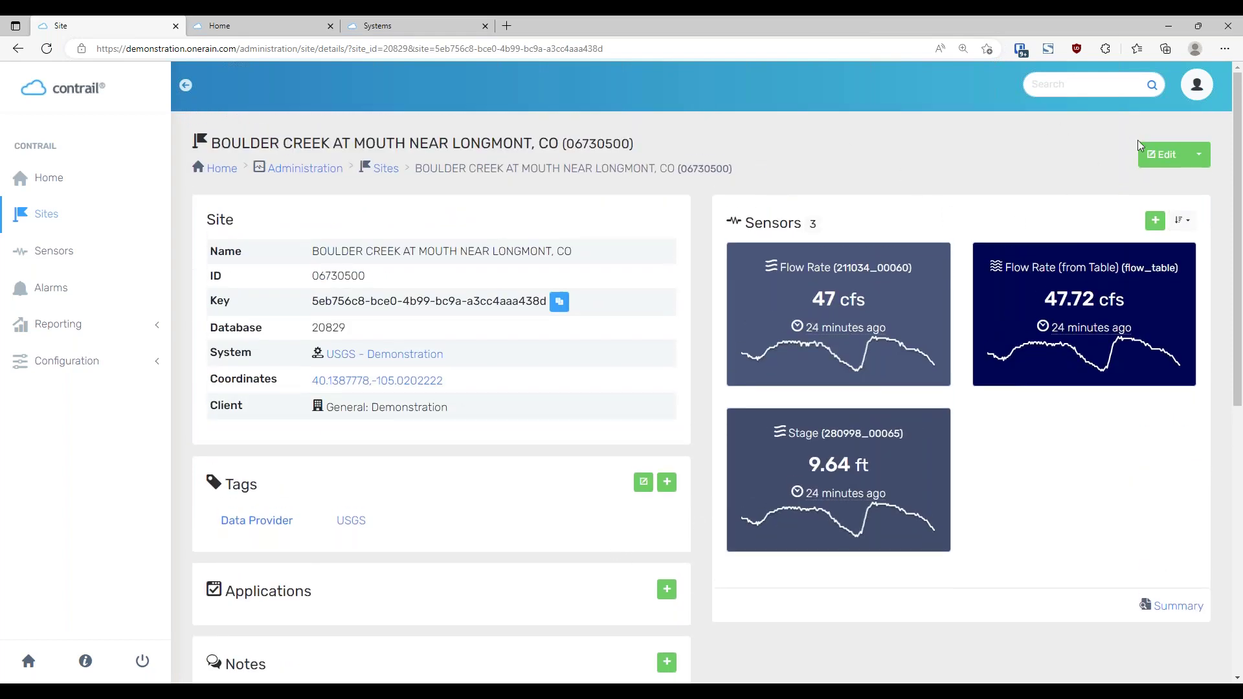
click(1148, 158)
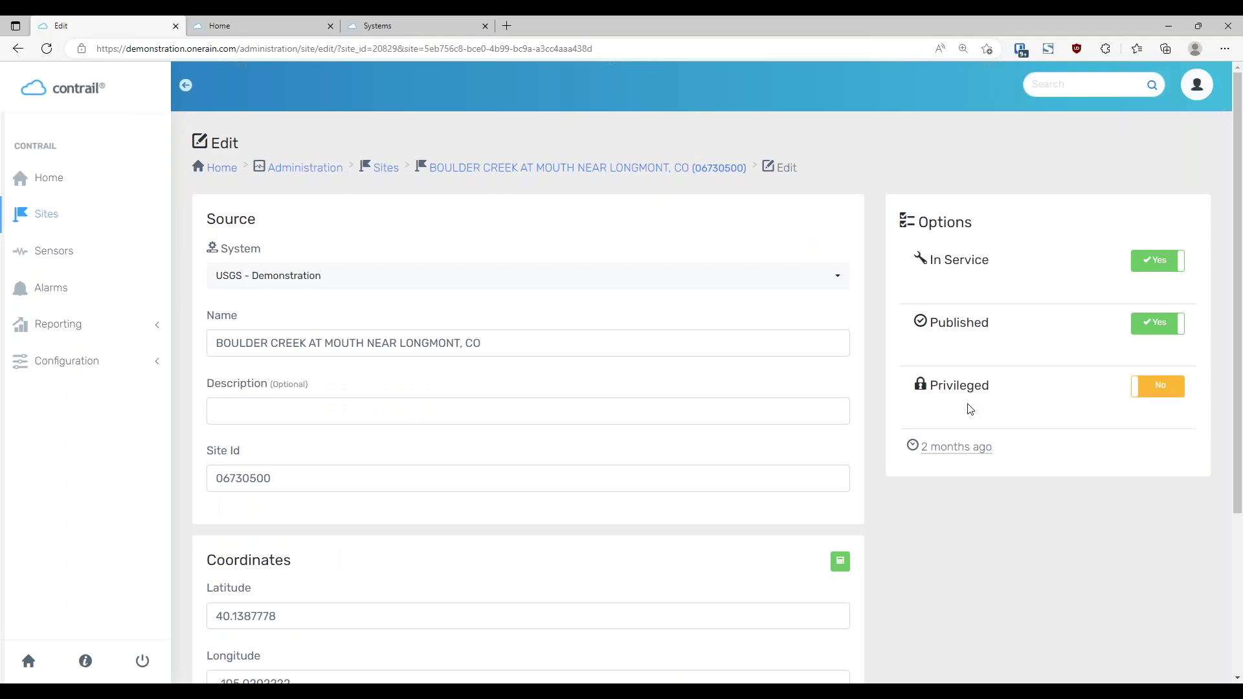
Switch the Boulder Creek site's In Service toggle to No, then try setting it back
scroll(958, 419, down, 1)
scroll(444, 422, down, 2)
scroll(447, 422, up, 3)
click(1137, 260)
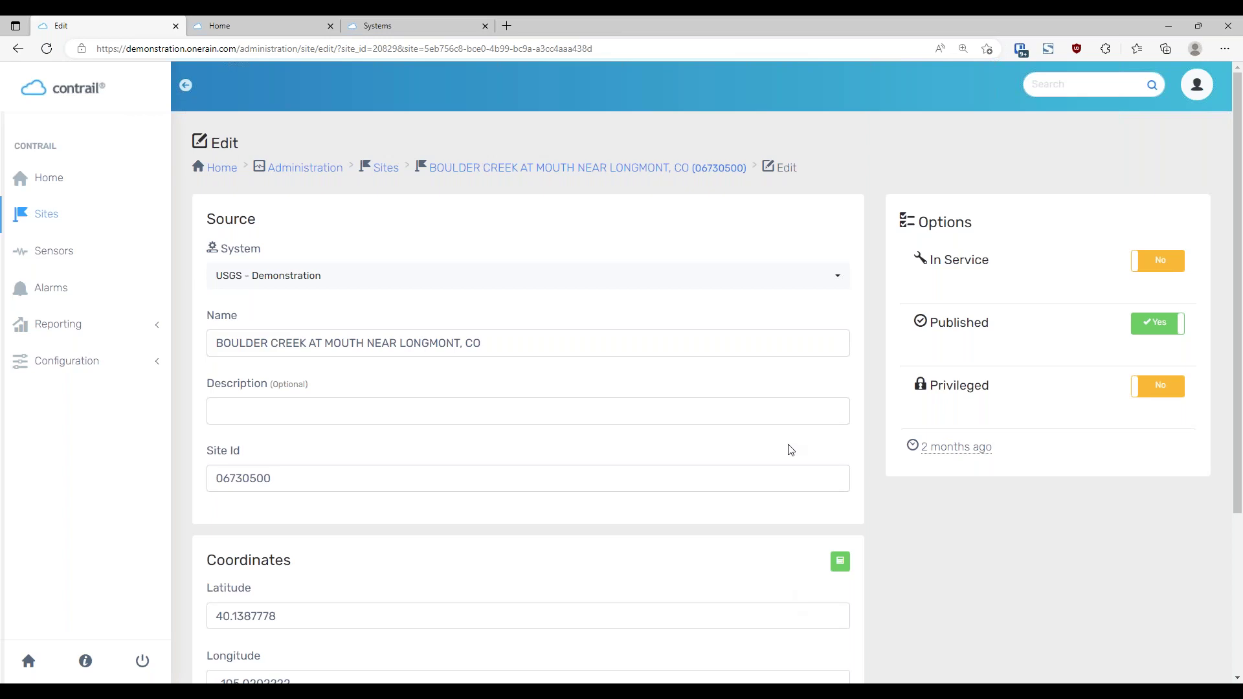
click(1168, 266)
Restore In Service, flip Published and Privileged and back, then cancel the site edits
click(1176, 258)
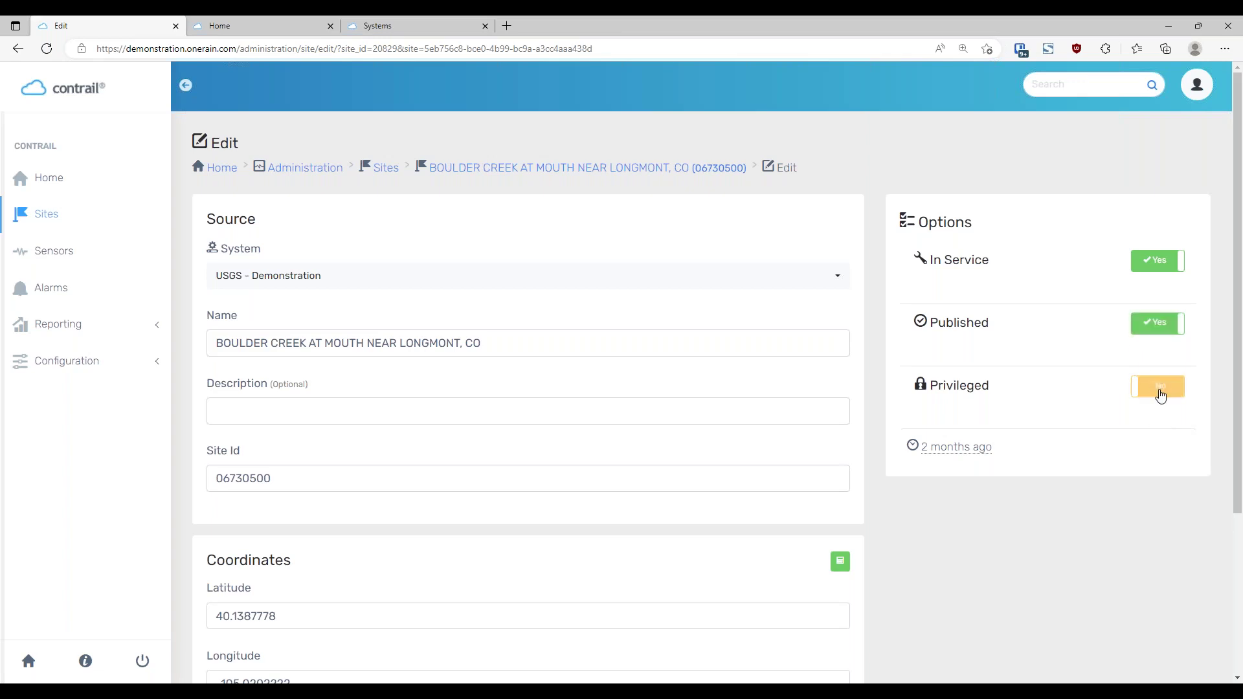
click(1158, 331)
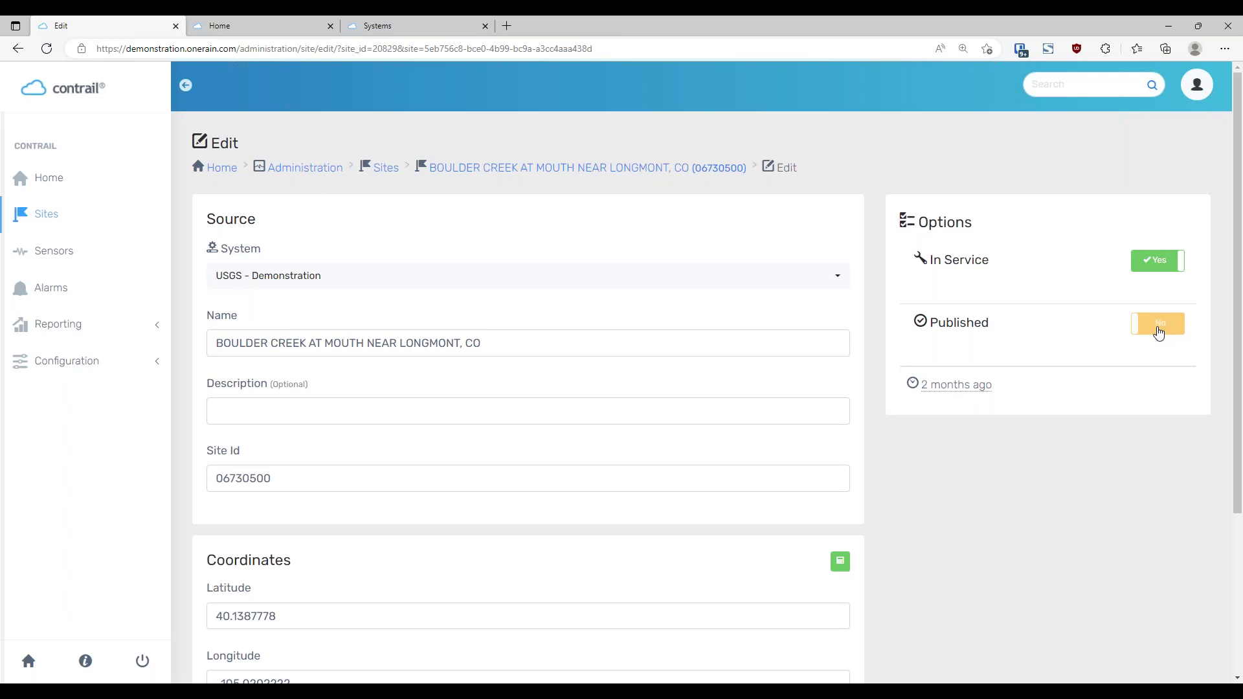
click(1154, 330)
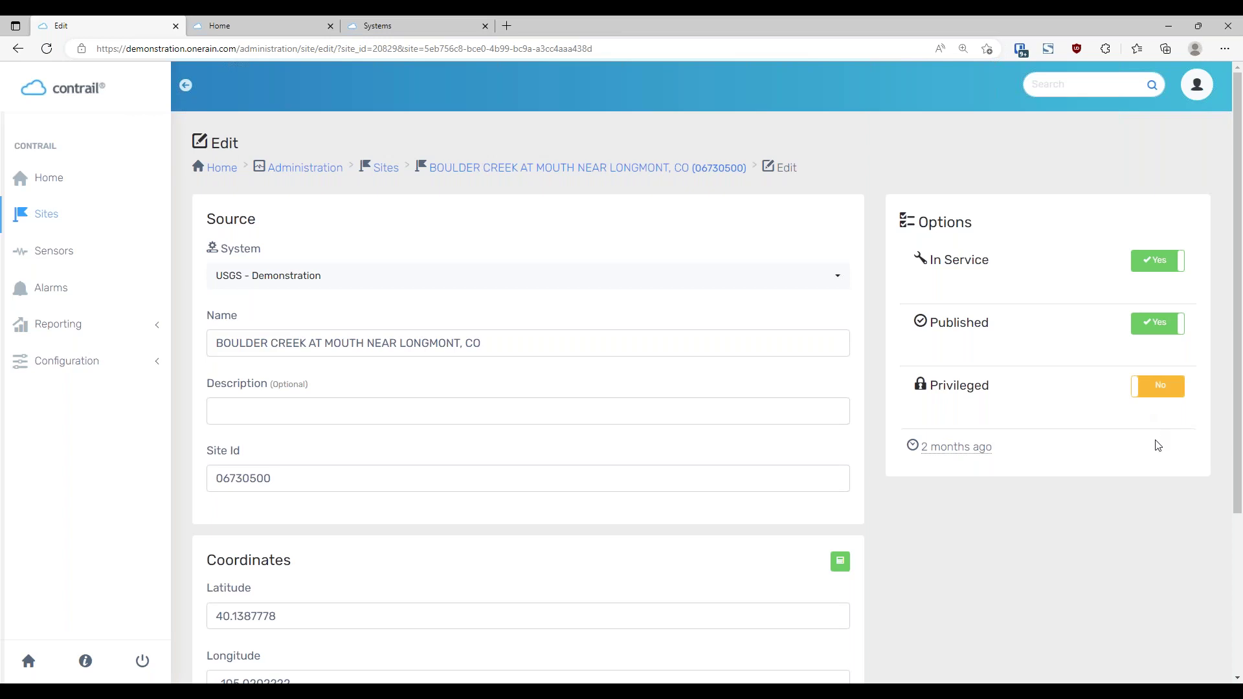
click(1179, 386)
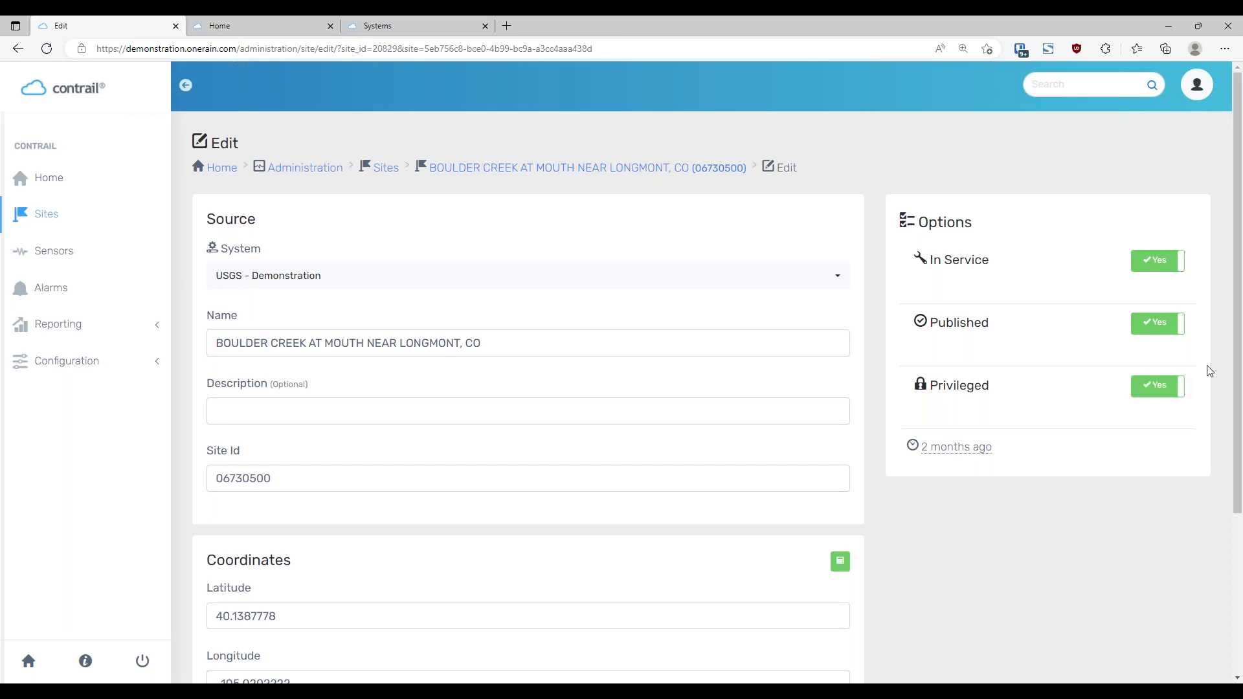
click(1163, 392)
scroll(1114, 554, down, 3)
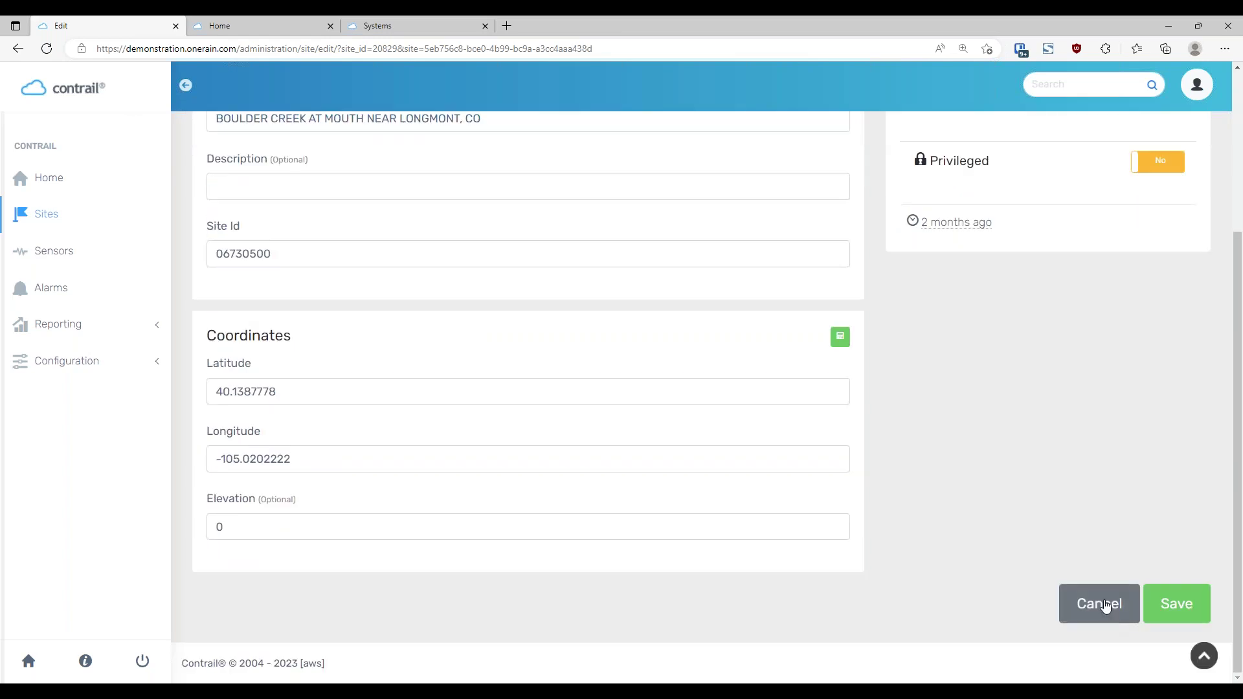
click(1106, 606)
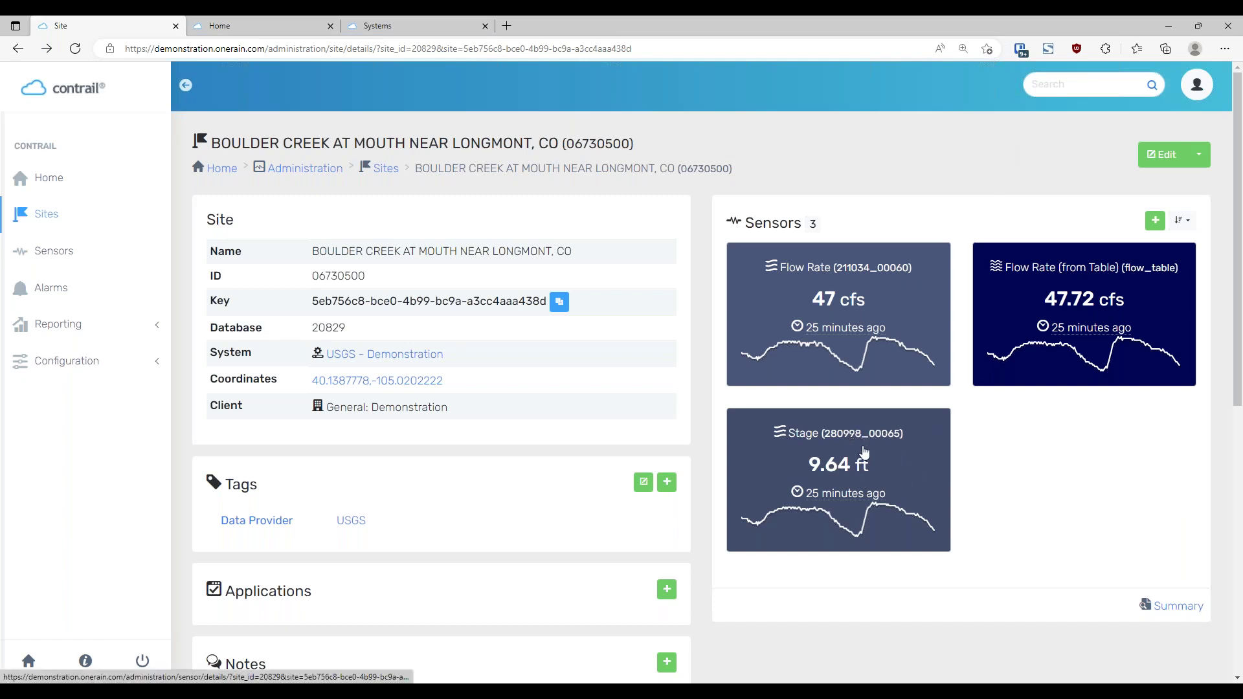
Open the Stage (280998_00065) sensor and review its 191 readings, latest 9.64 ft at 13:15
click(865, 452)
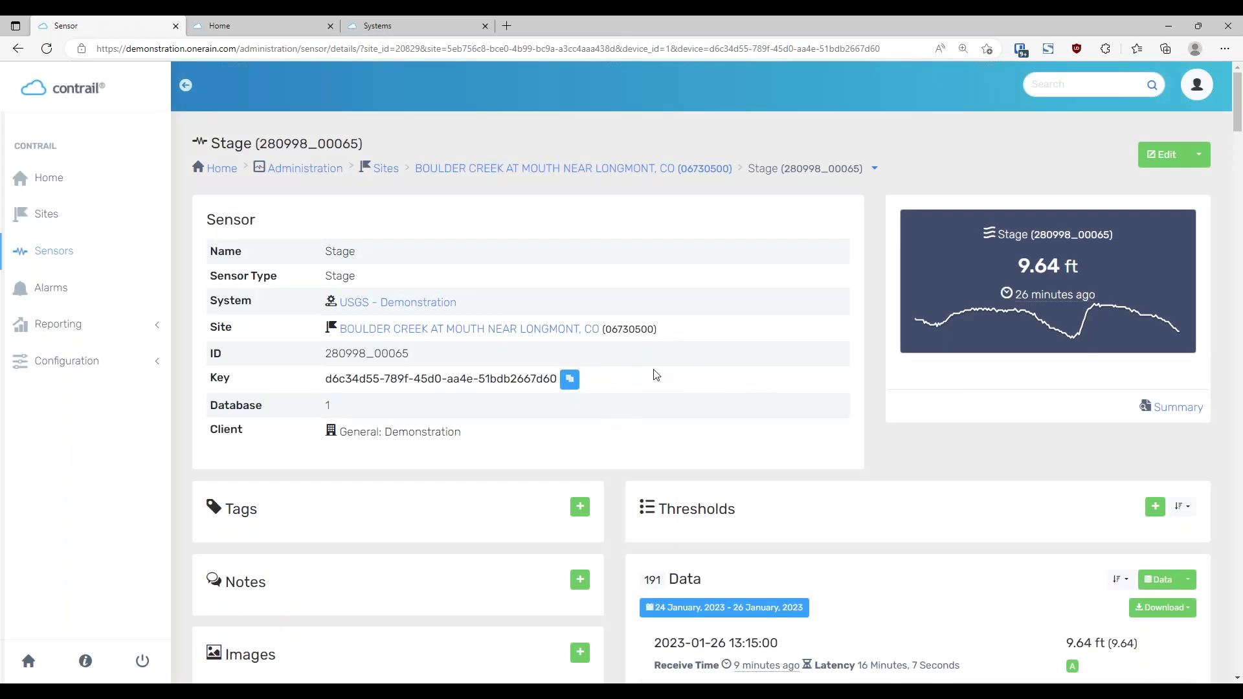
scroll(656, 376, down, 3)
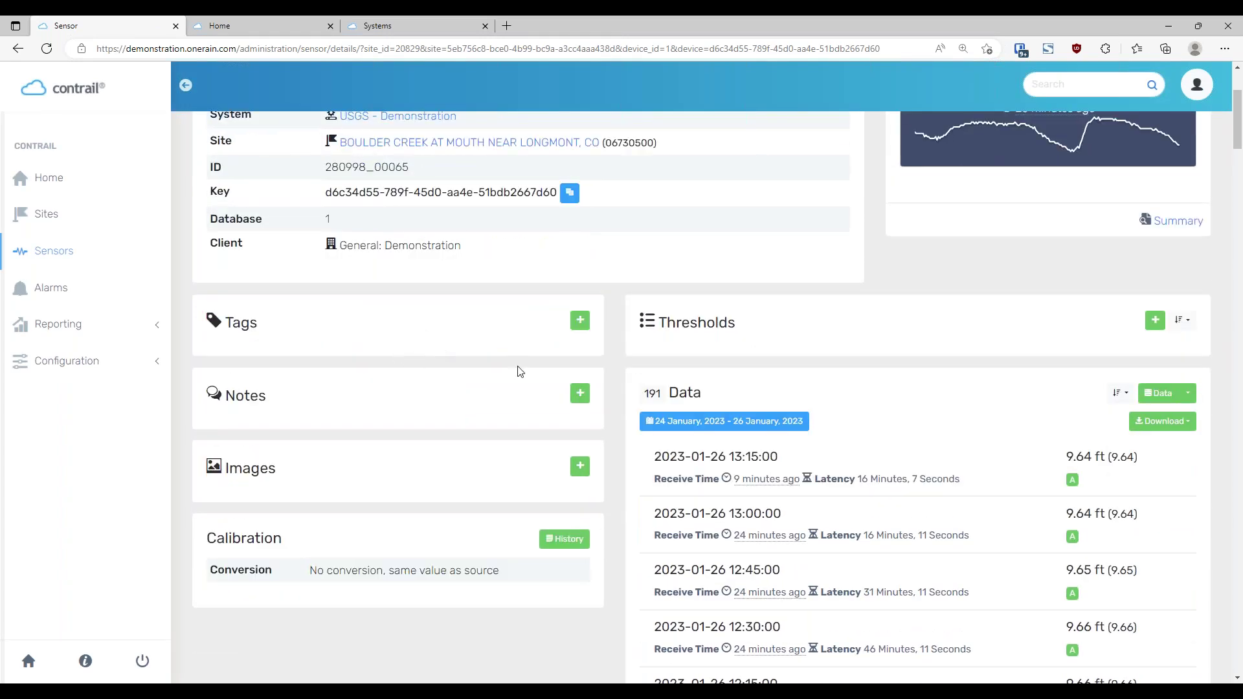
scroll(607, 408, up, 3)
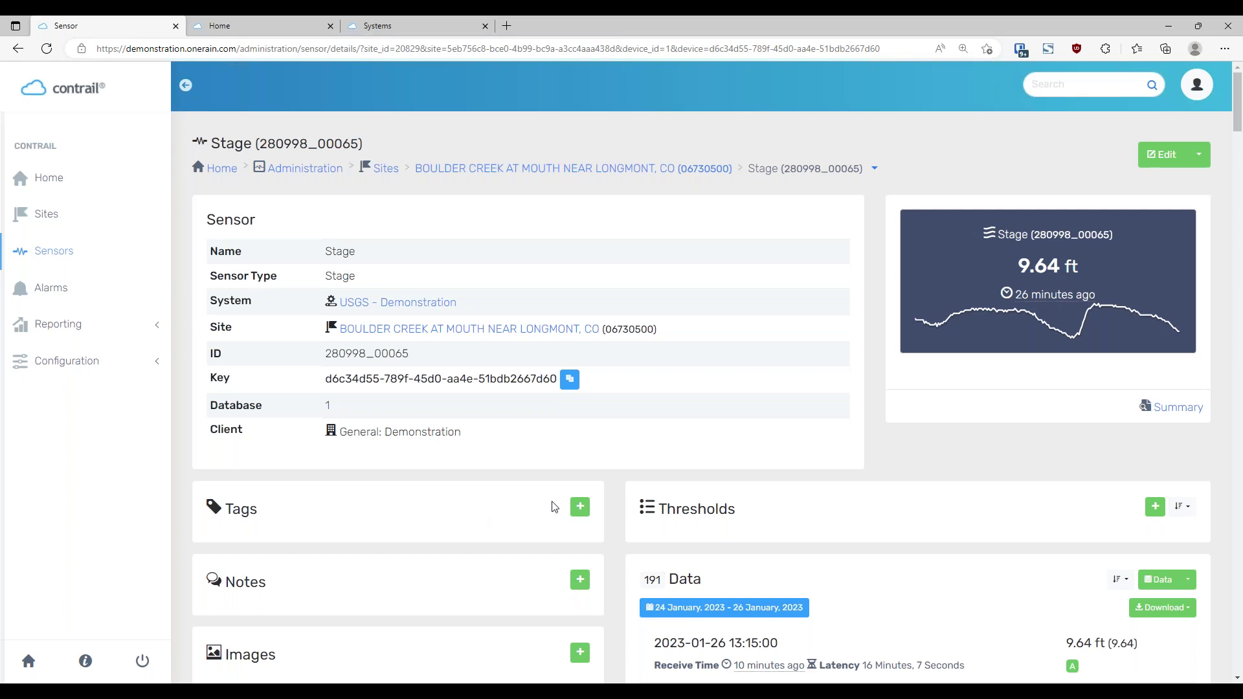
scroll(603, 453, down, 4)
scroll(644, 439, down, 2)
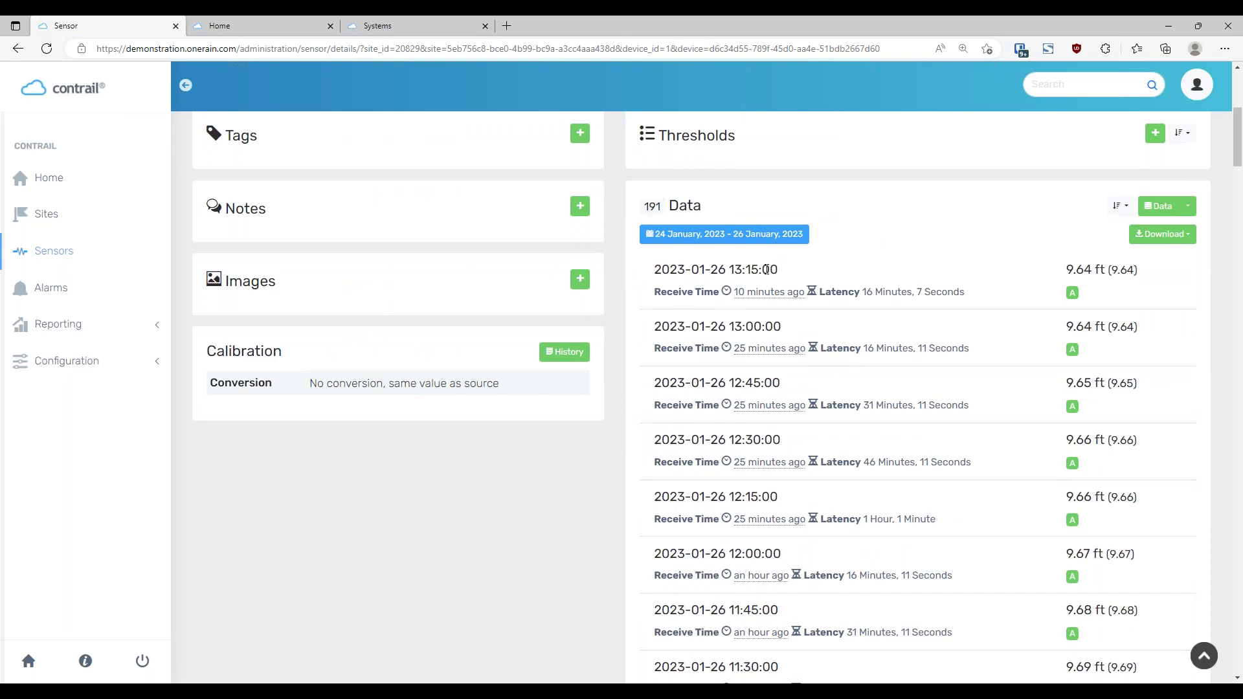
drag(657, 268, 776, 267)
click(651, 280)
mouse_move(763, 354)
mouse_move(762, 299)
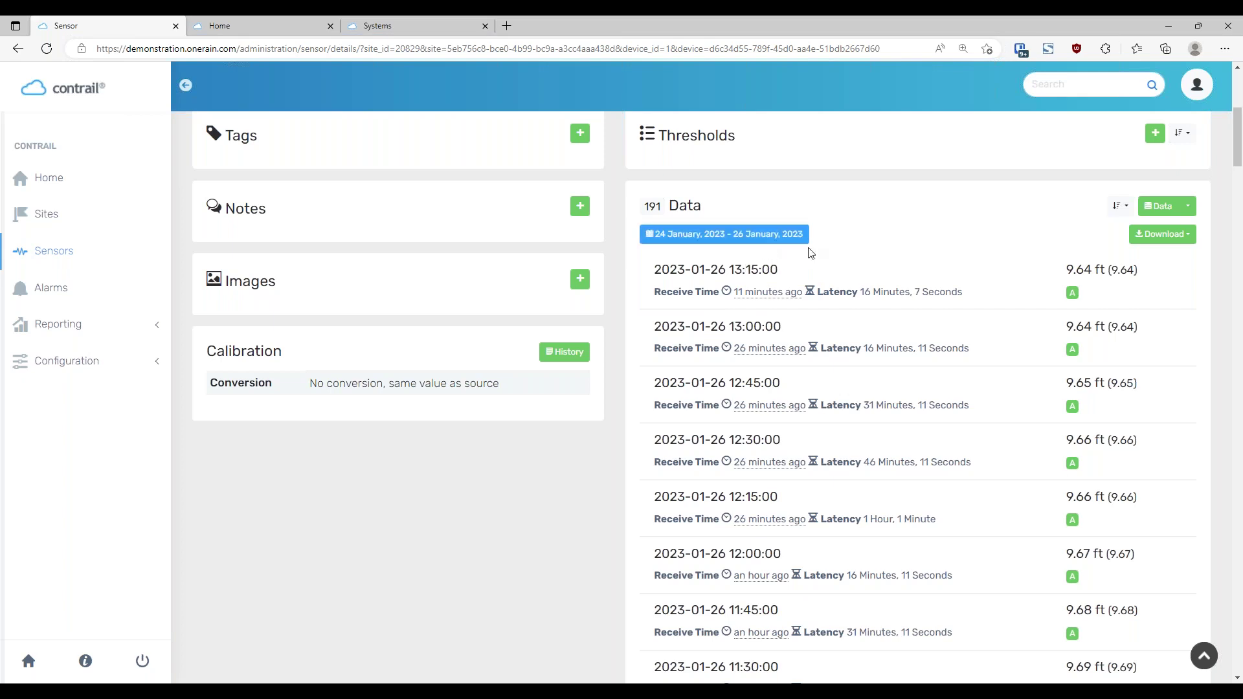
drag(860, 291, 966, 292)
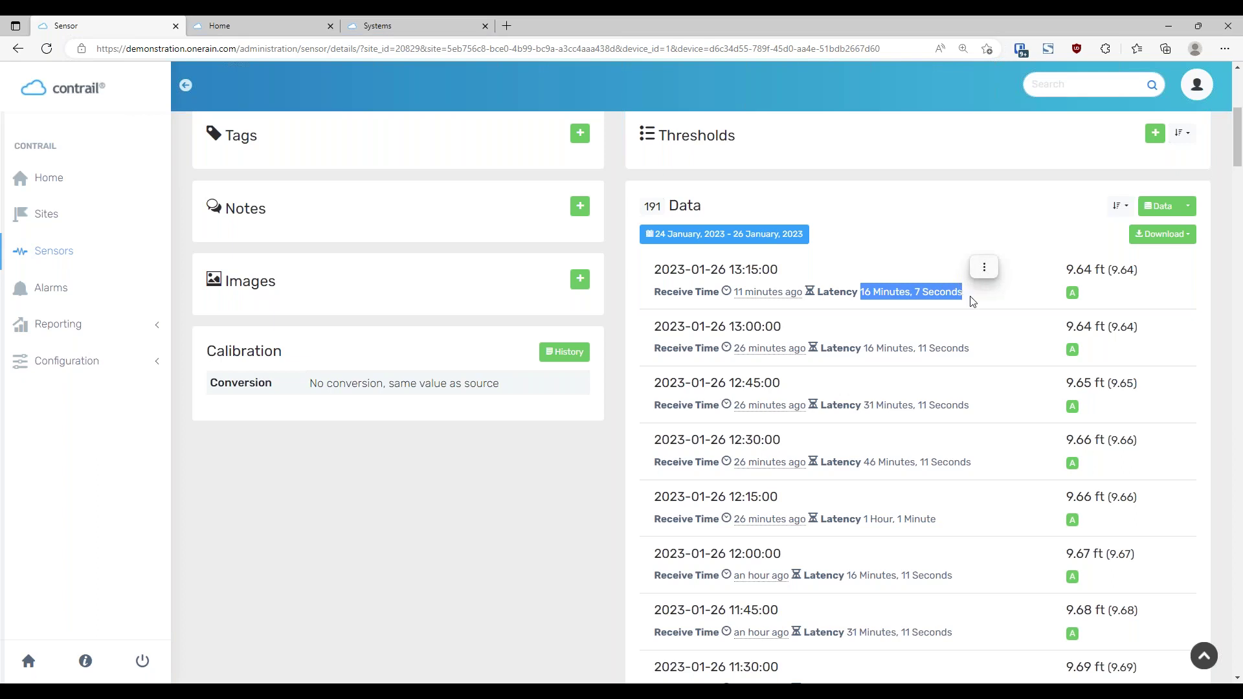
click(960, 299)
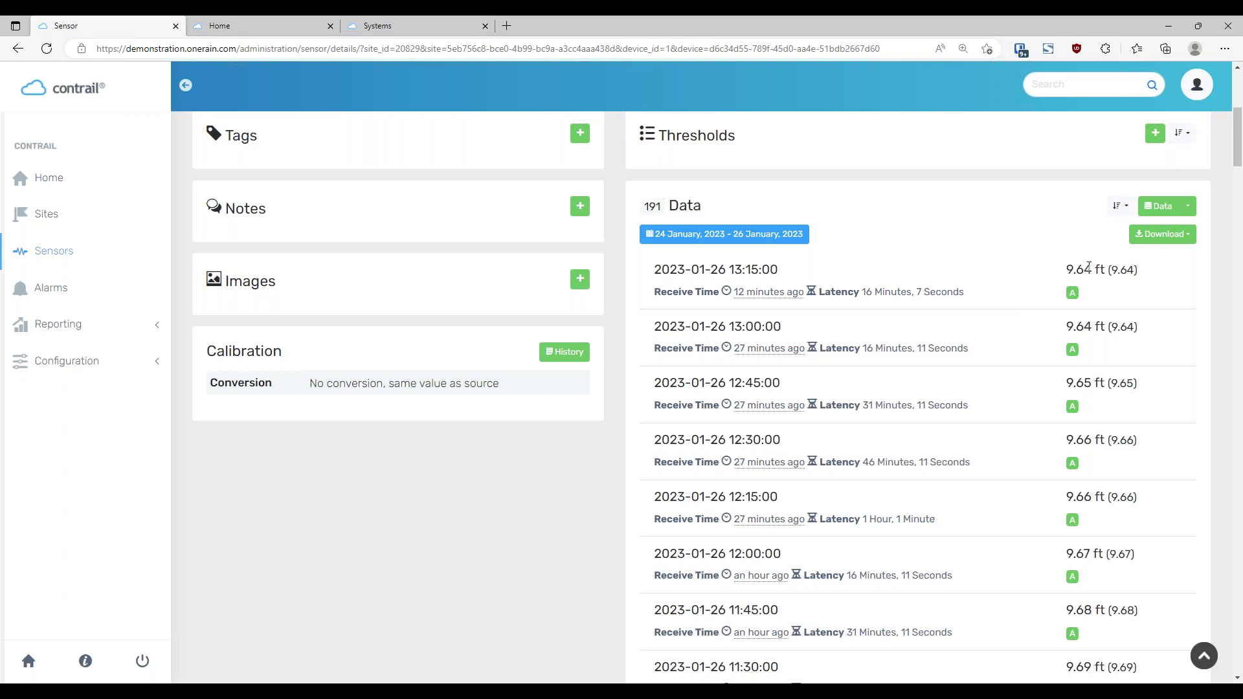
drag(1070, 269, 1105, 265)
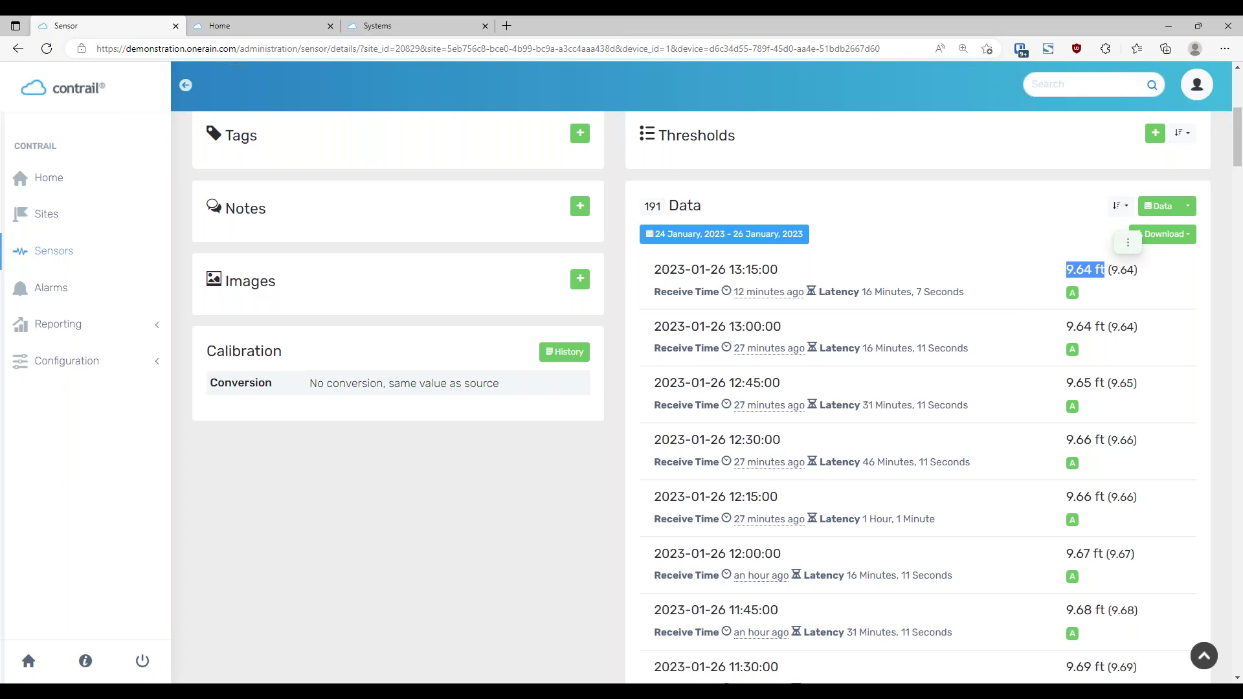
click(1062, 270)
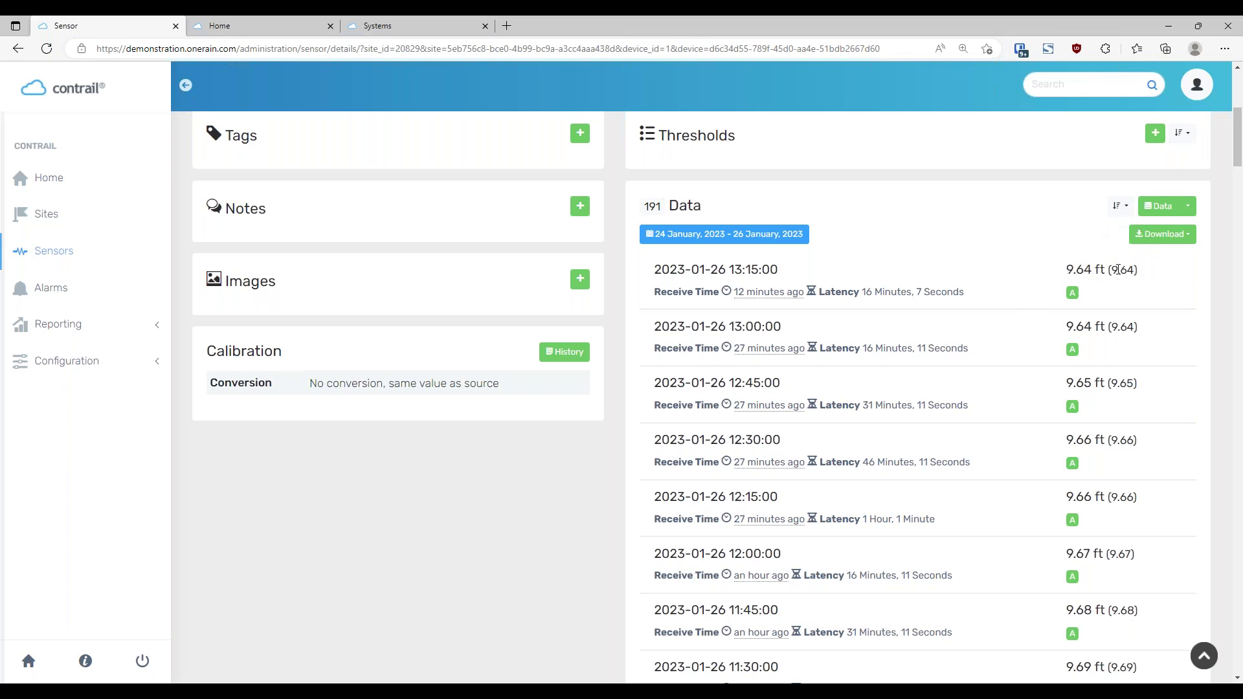
drag(1110, 270, 1134, 270)
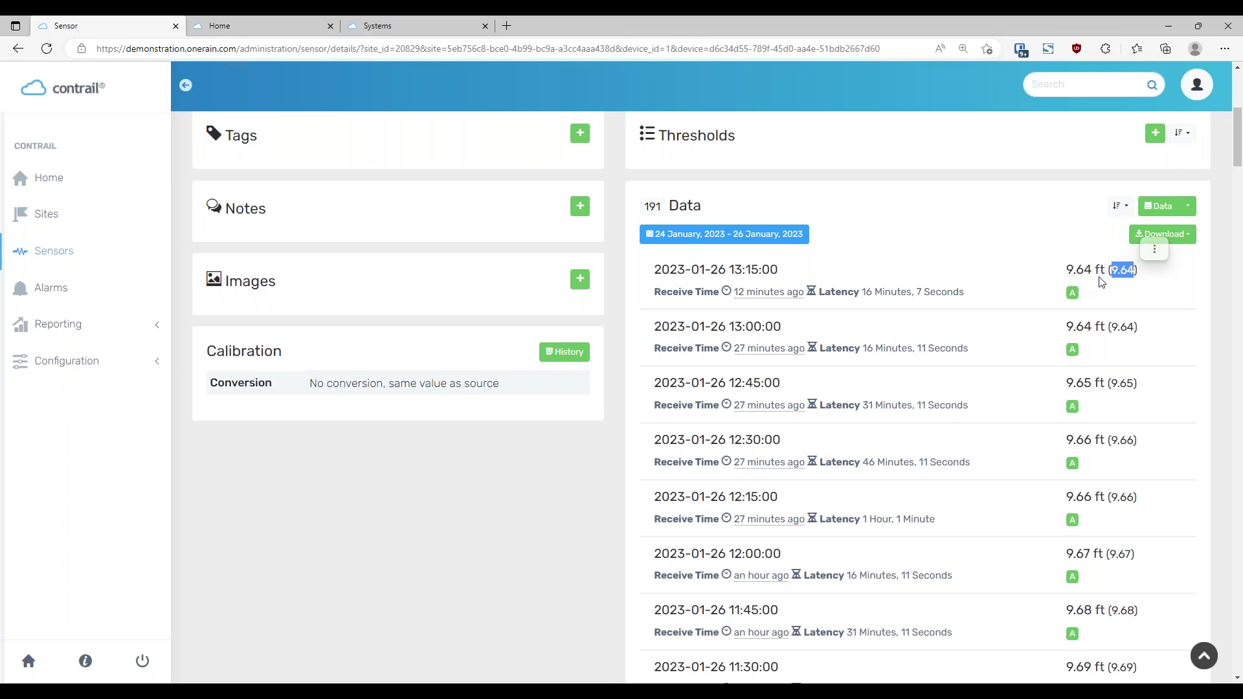
click(1193, 291)
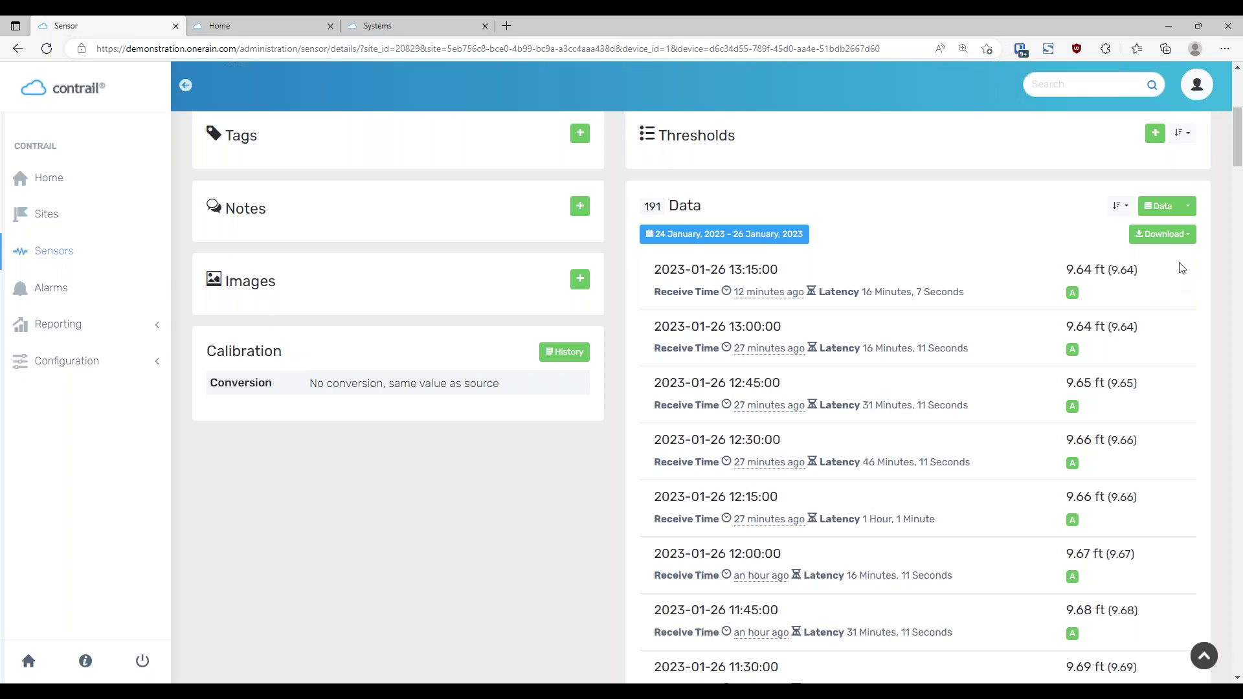
click(1187, 206)
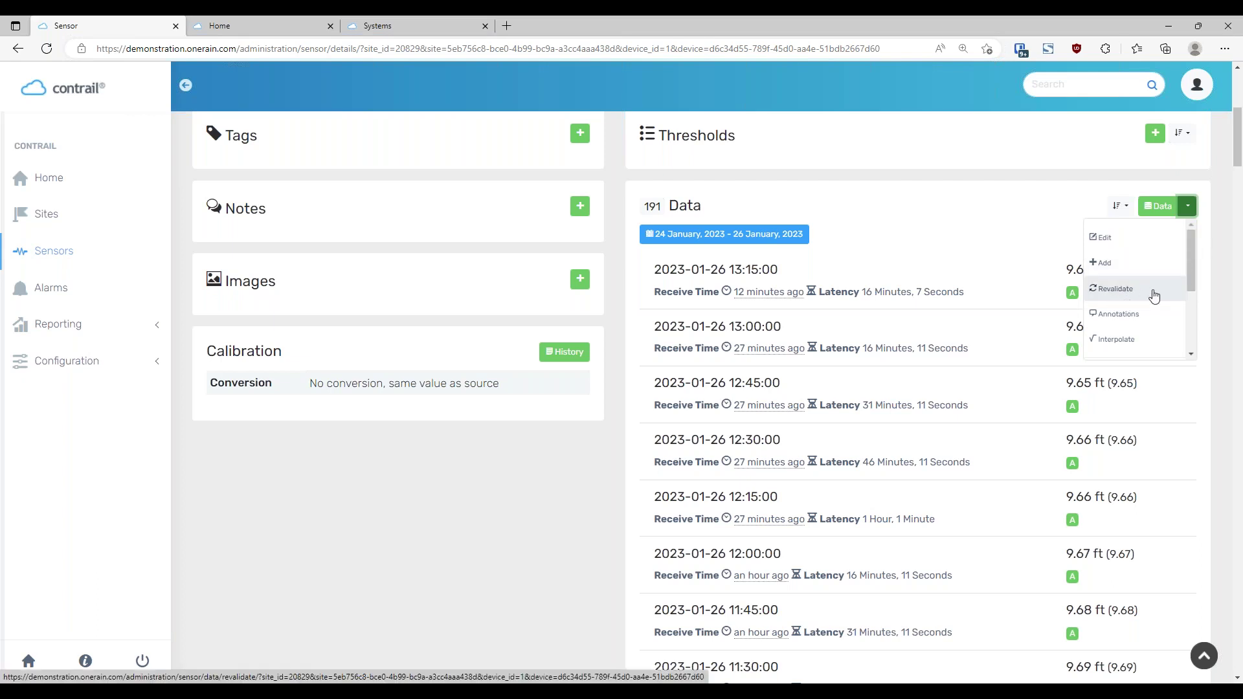
click(1139, 302)
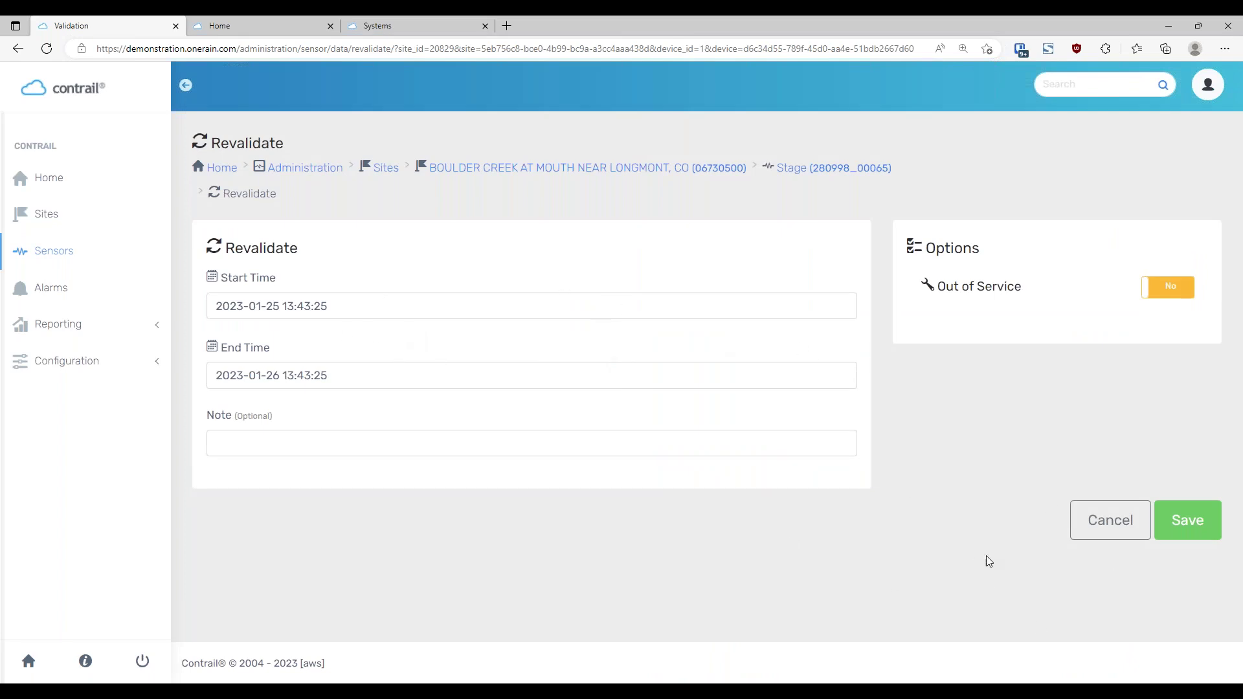
click(1113, 524)
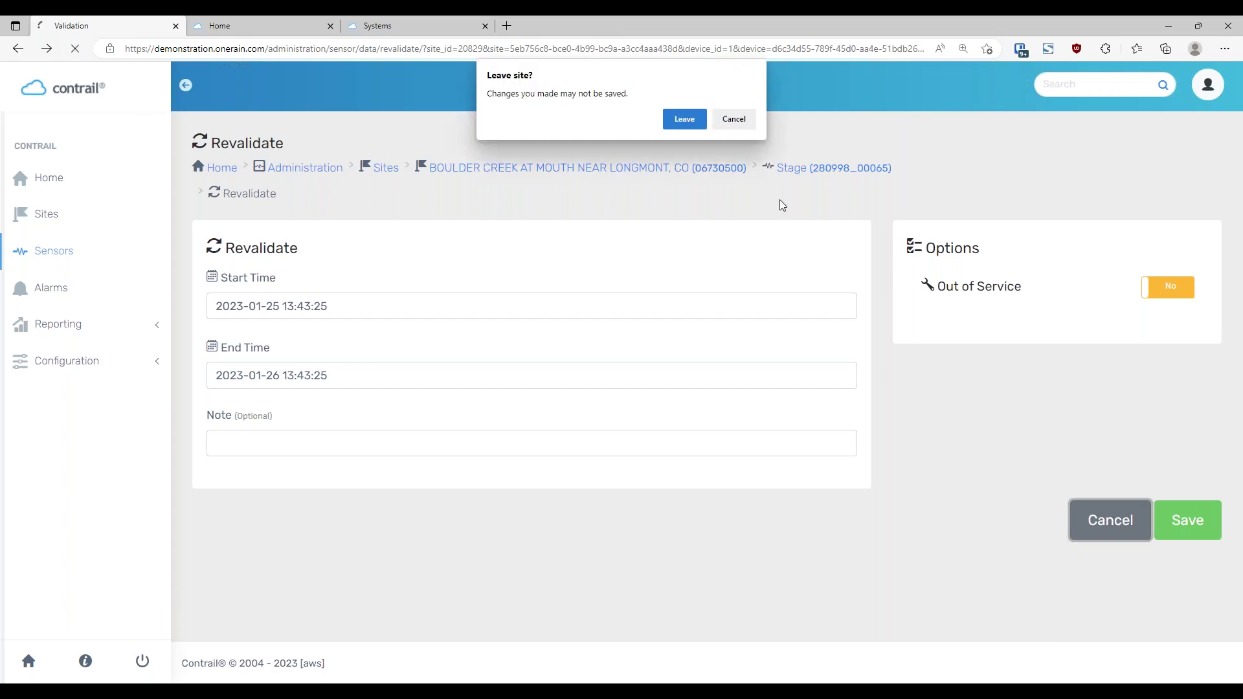
click(681, 117)
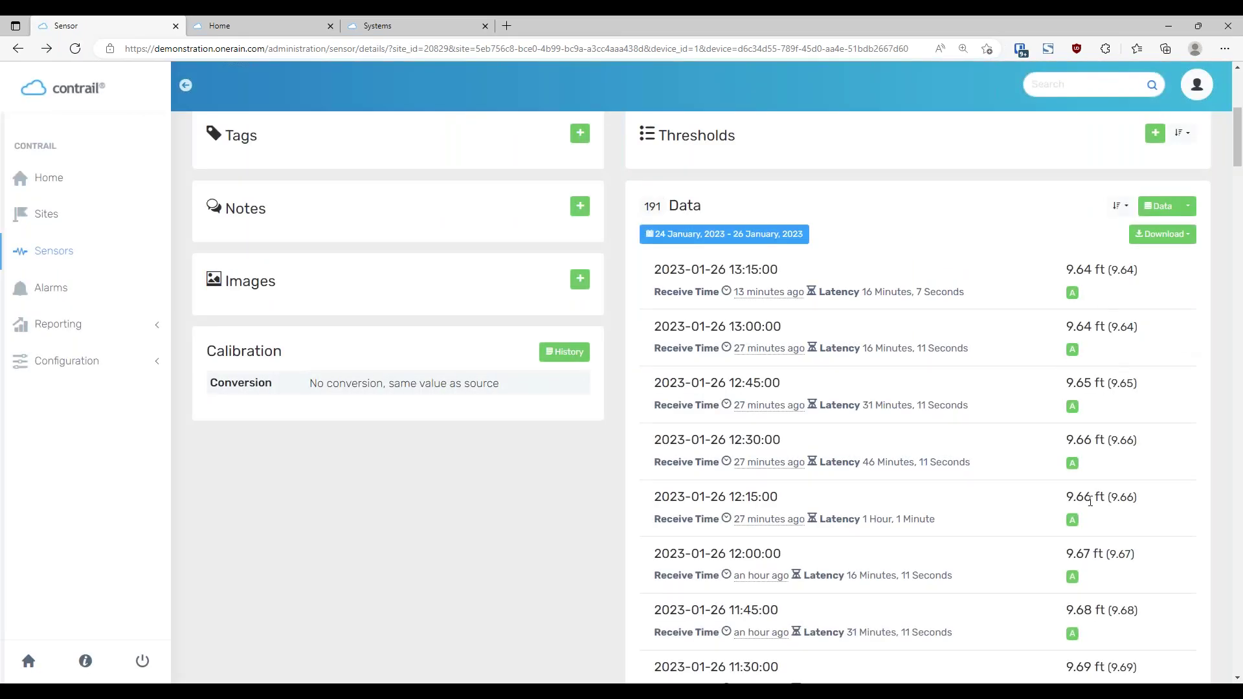
click(1188, 206)
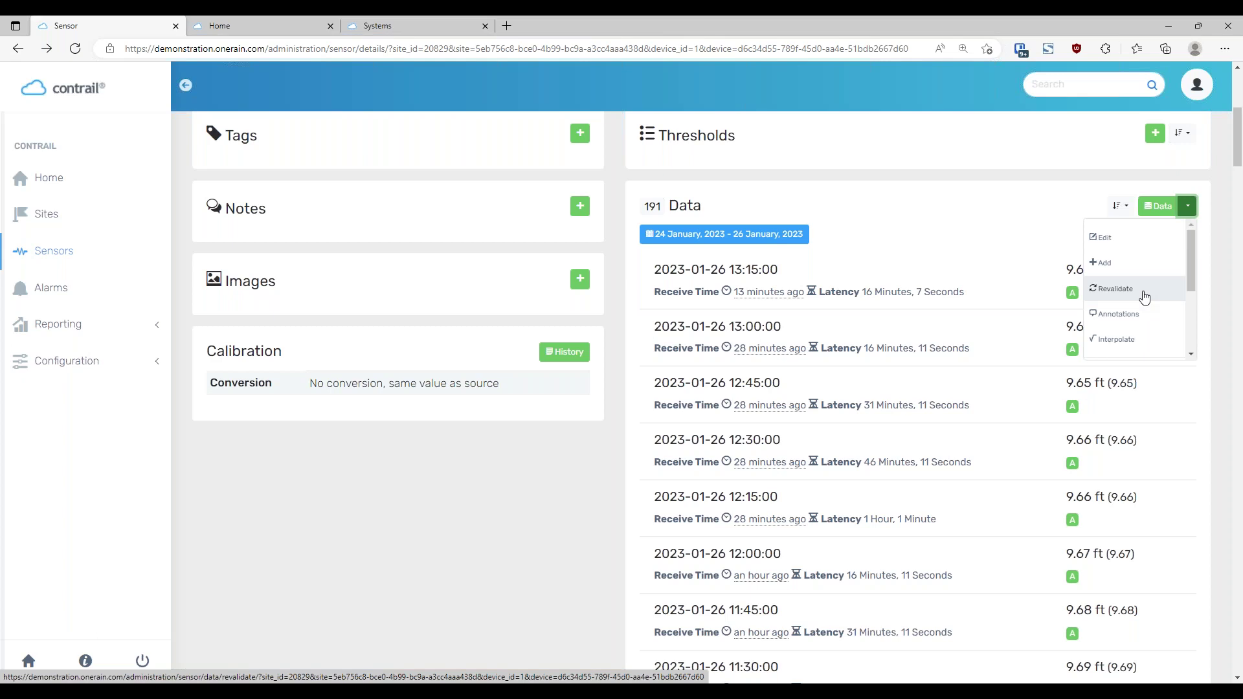
click(997, 253)
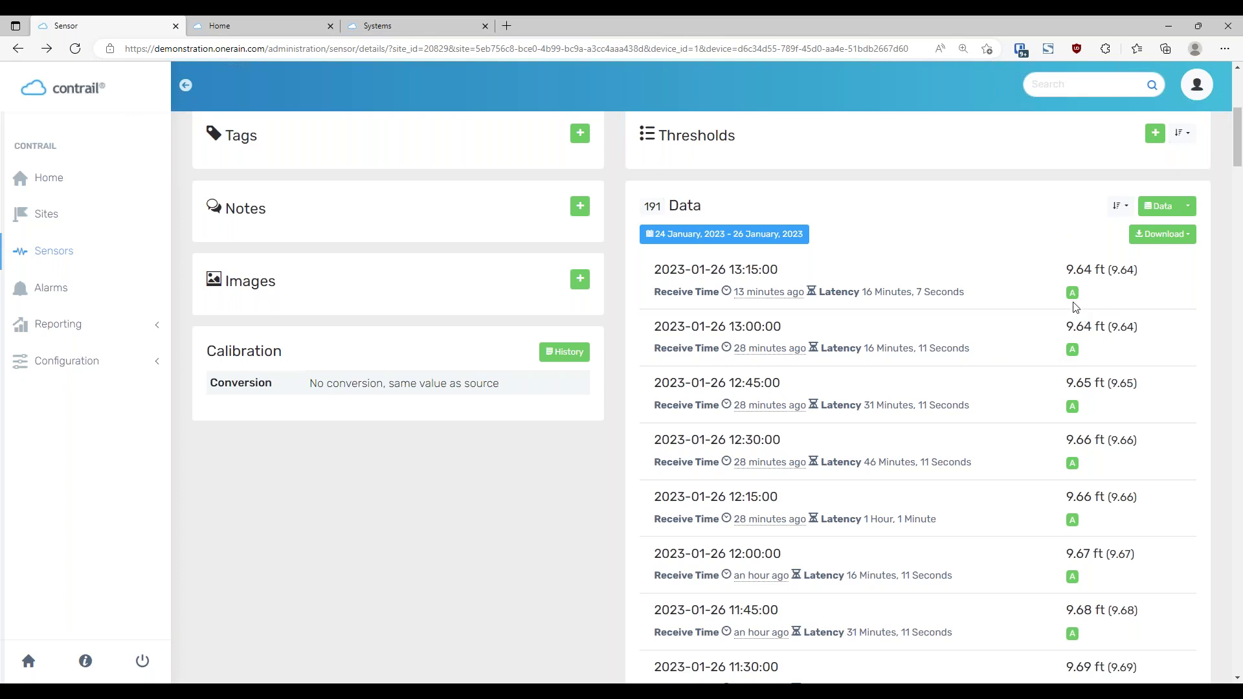
mouse_move(1076, 299)
scroll(1123, 314, down, 1)
scroll(1068, 344, up, 2)
mouse_move(1075, 388)
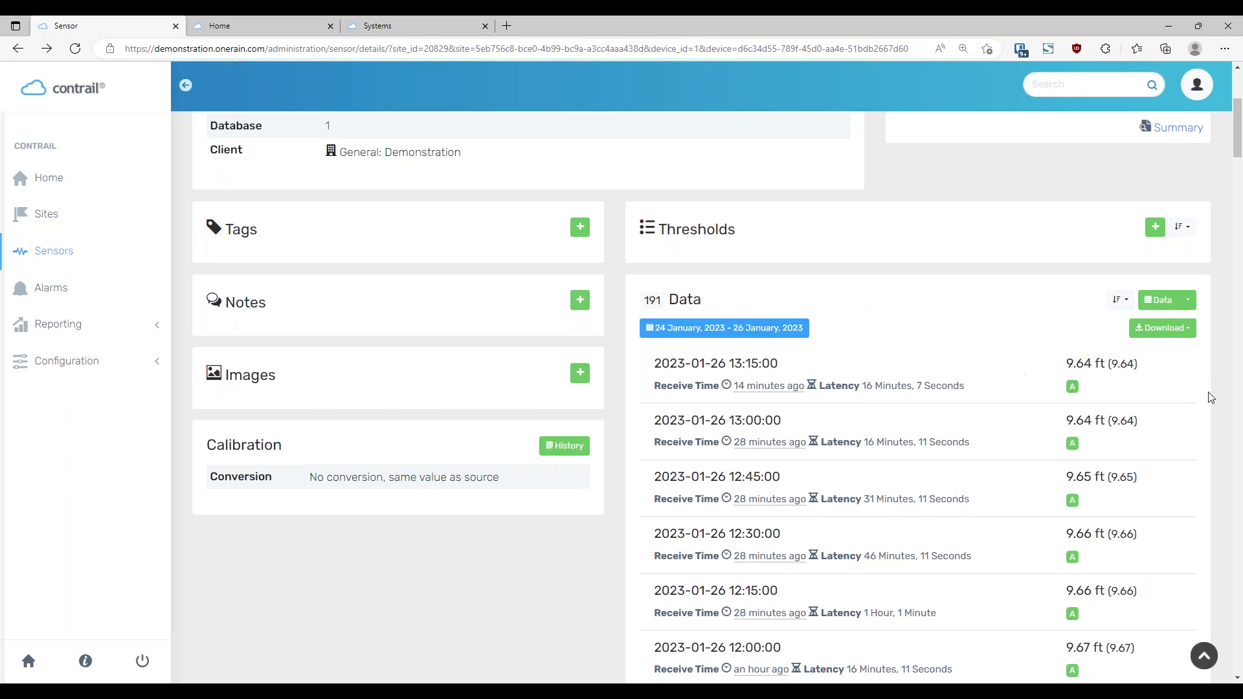
scroll(1209, 388, down, 1)
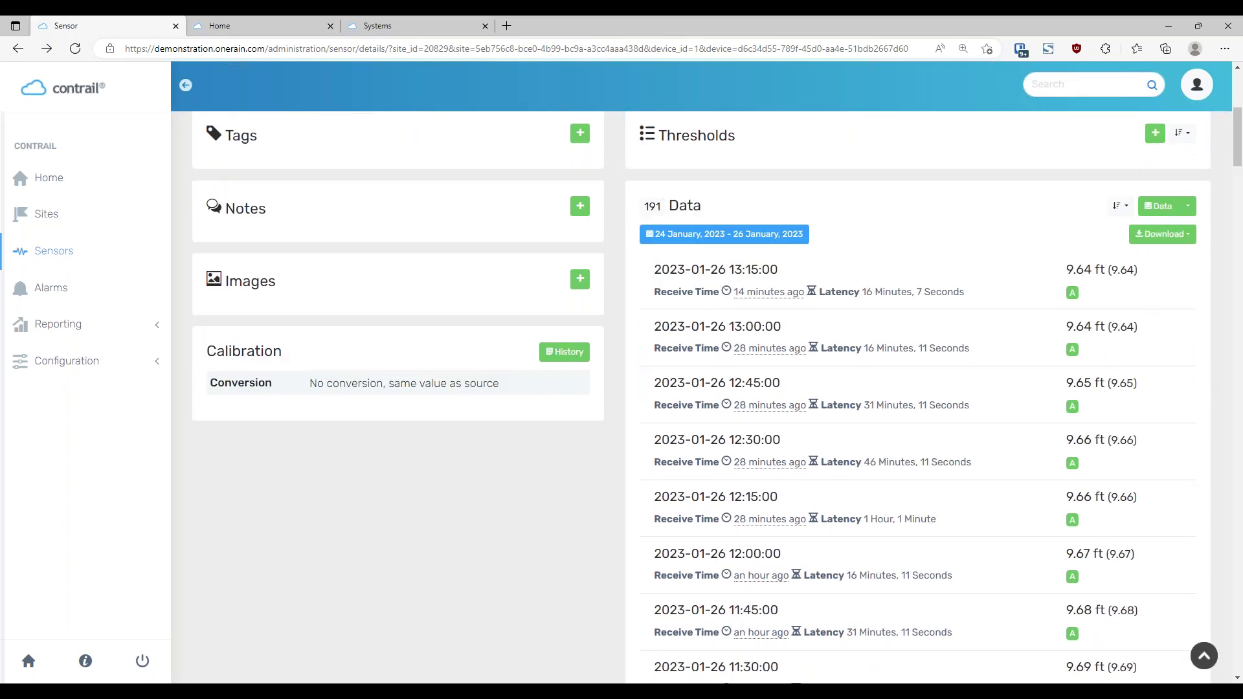
Under Data ▸ Edit, open and cancel the 13:15 reading's value and quality code editors
click(1189, 206)
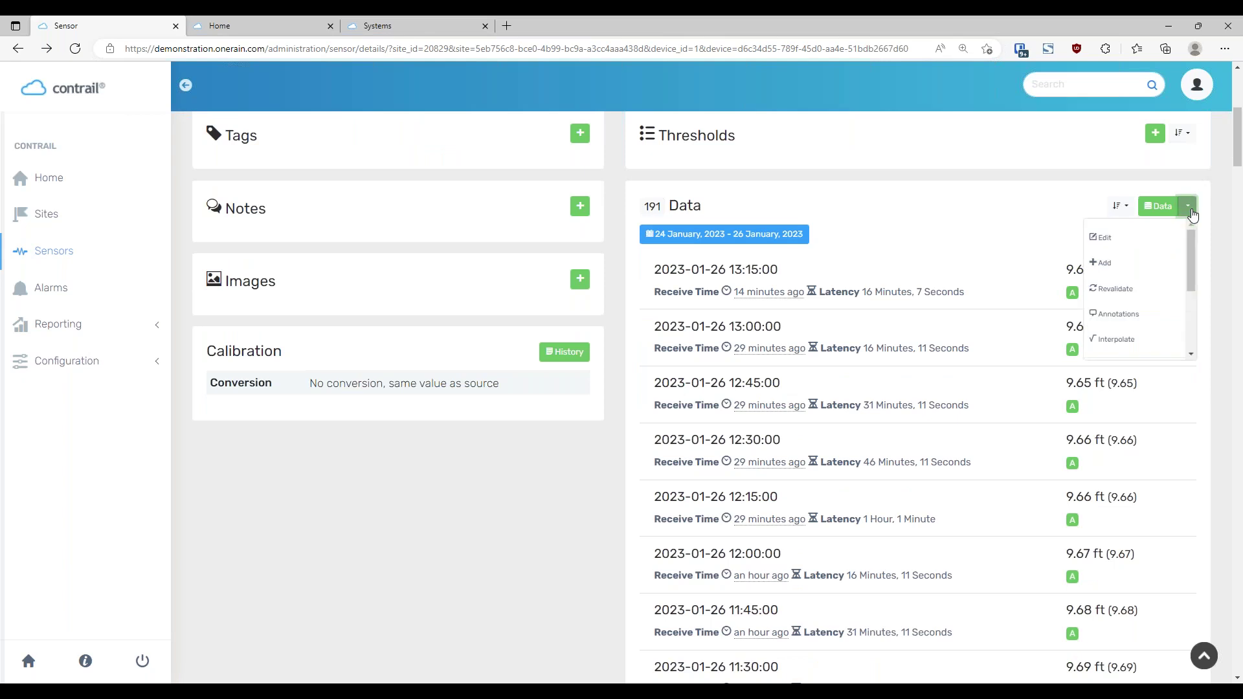
click(1105, 240)
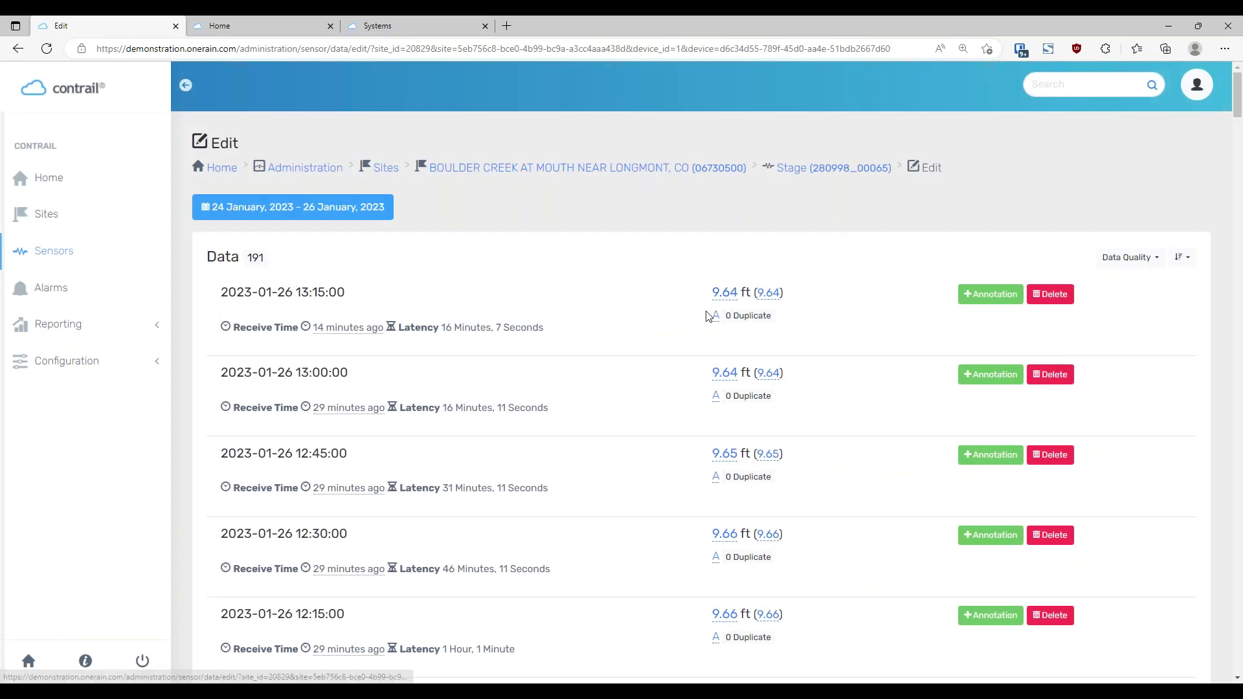
click(724, 293)
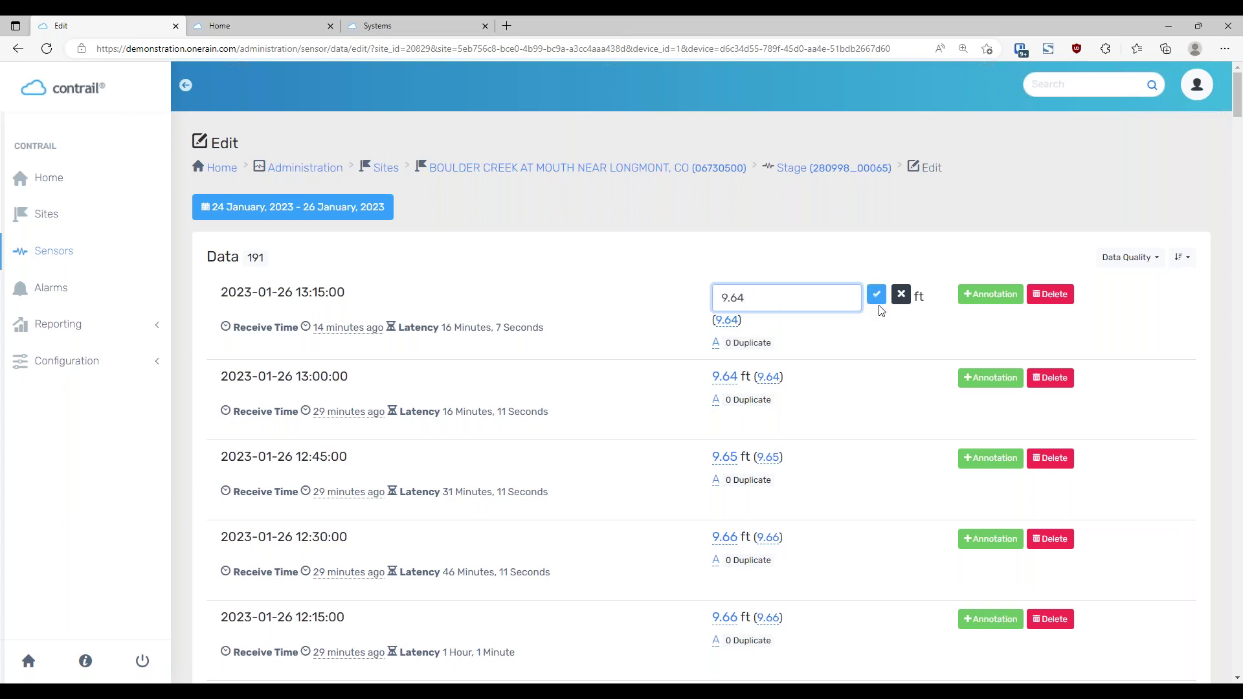
click(832, 250)
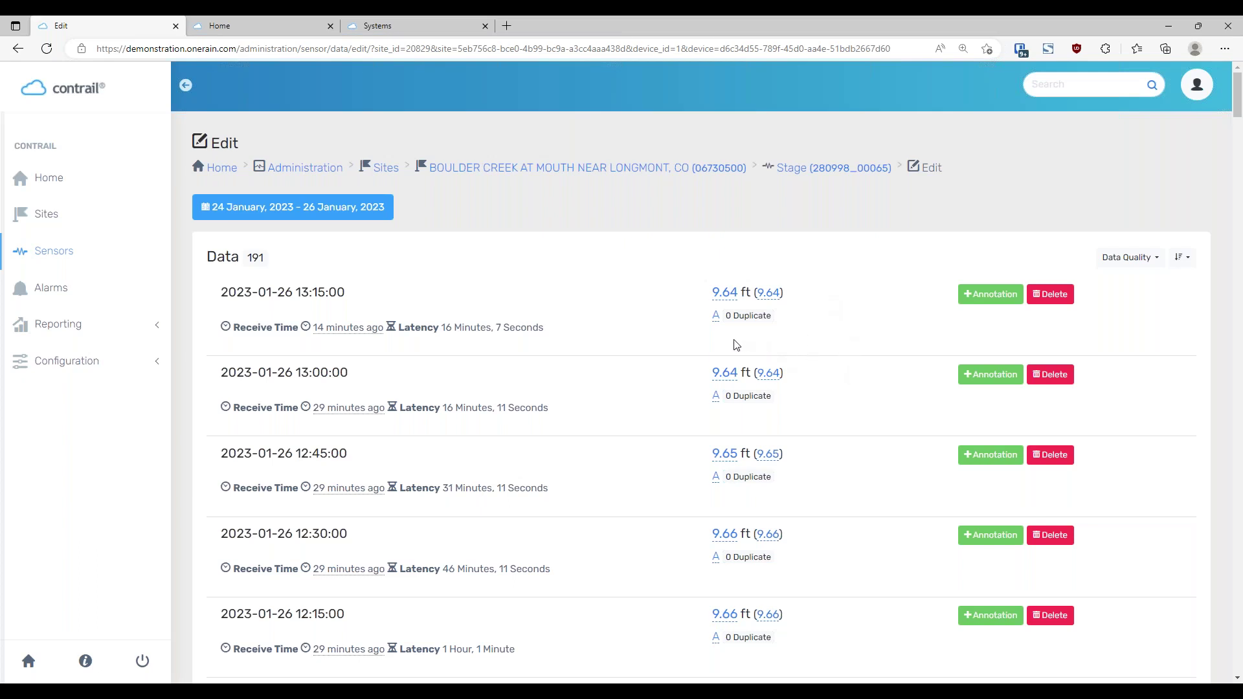
click(716, 316)
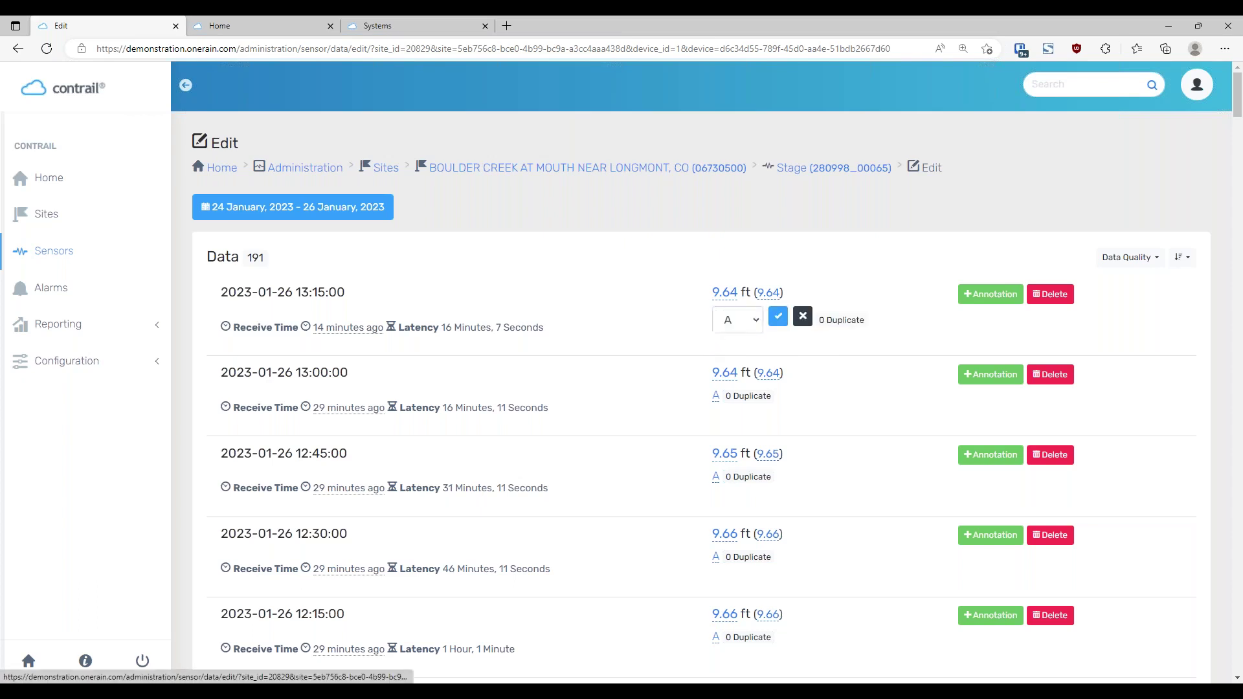
click(755, 326)
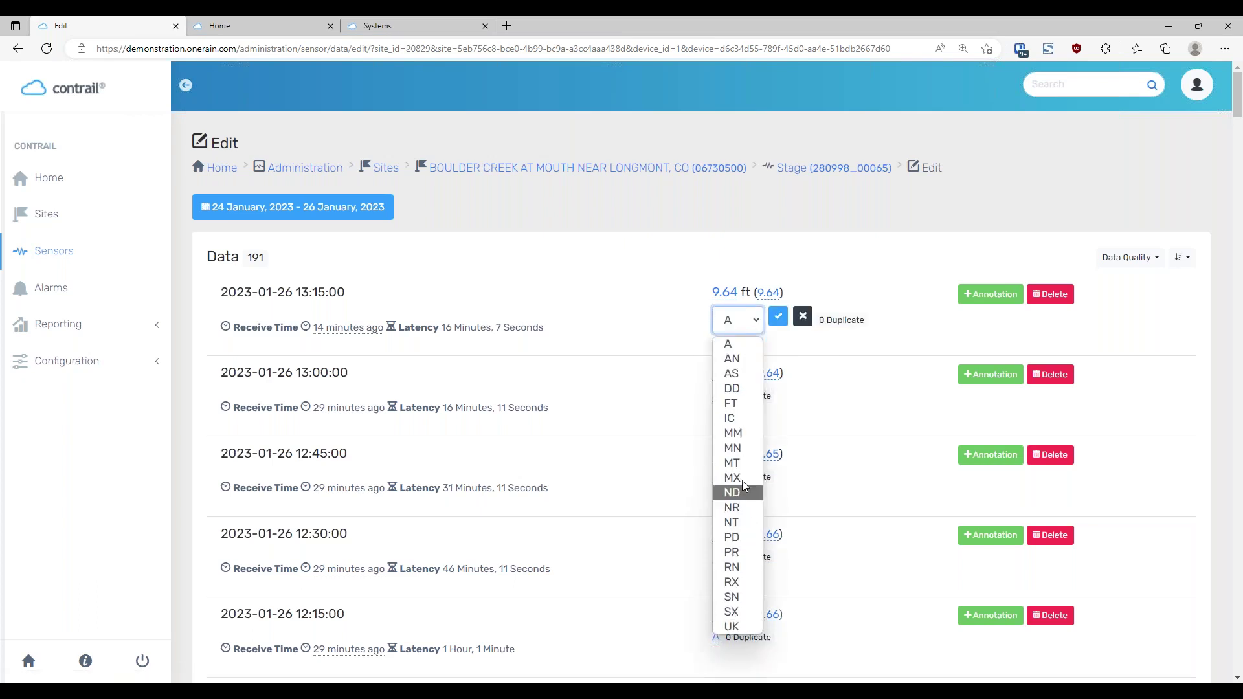
click(875, 263)
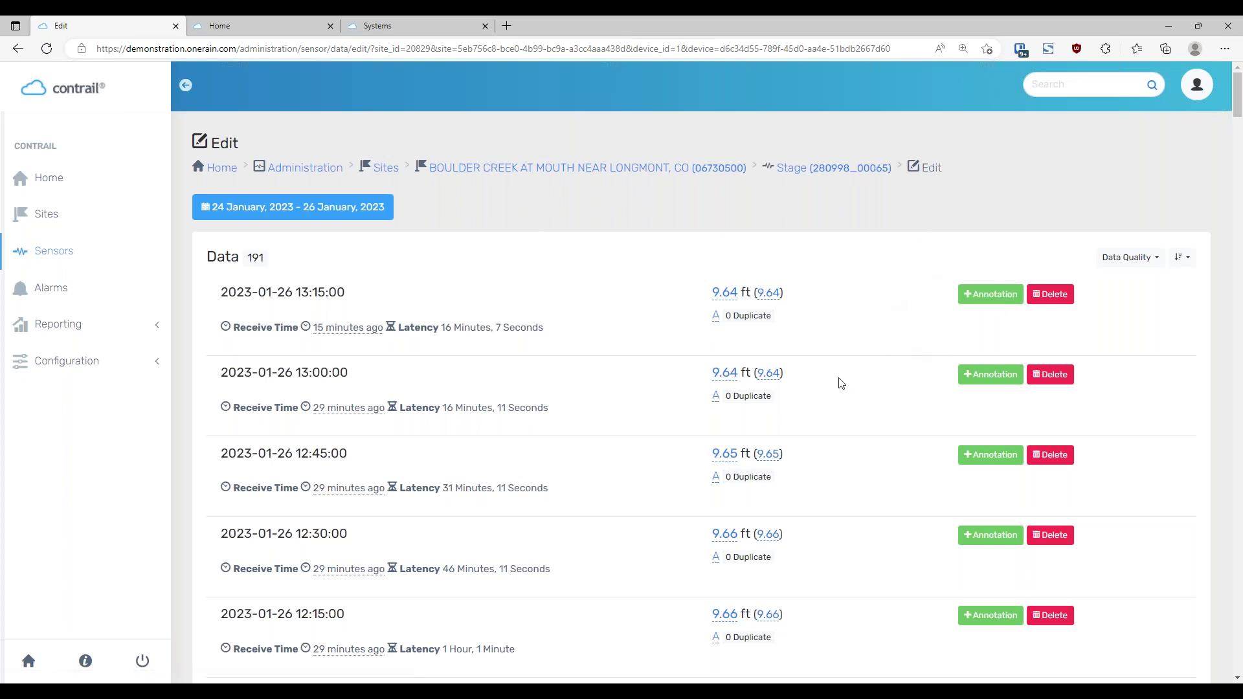
scroll(876, 403, down, 2)
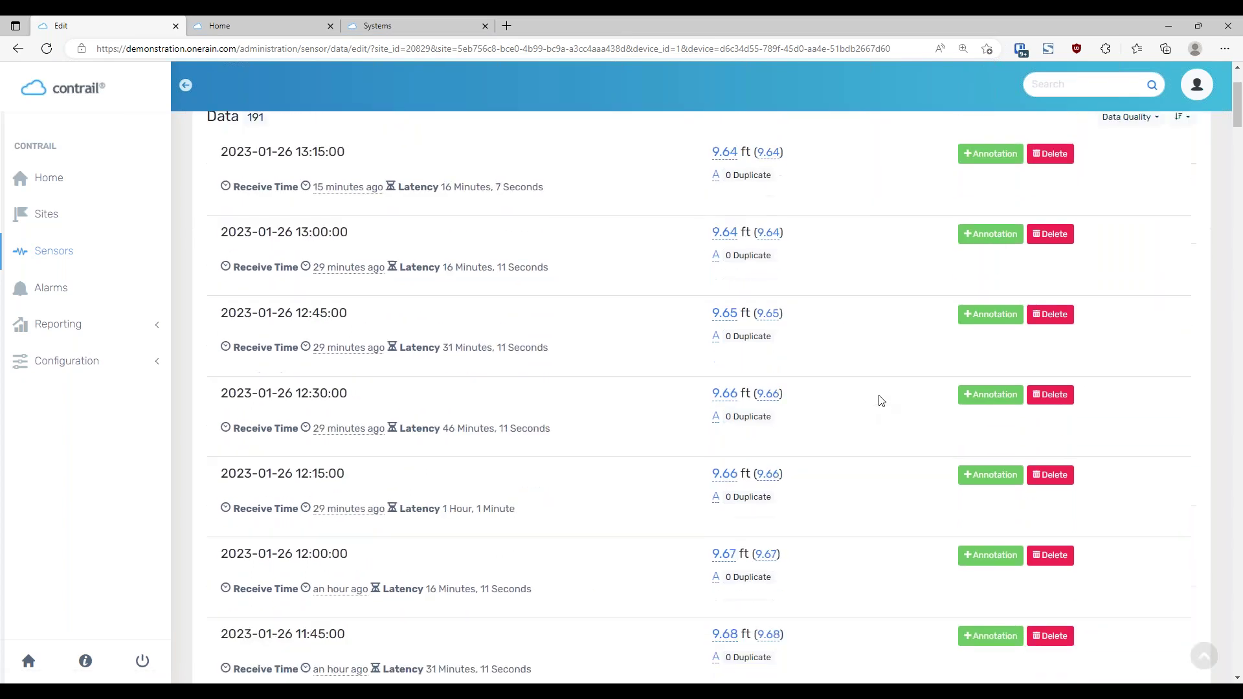
scroll(881, 401, up, 2)
click(986, 296)
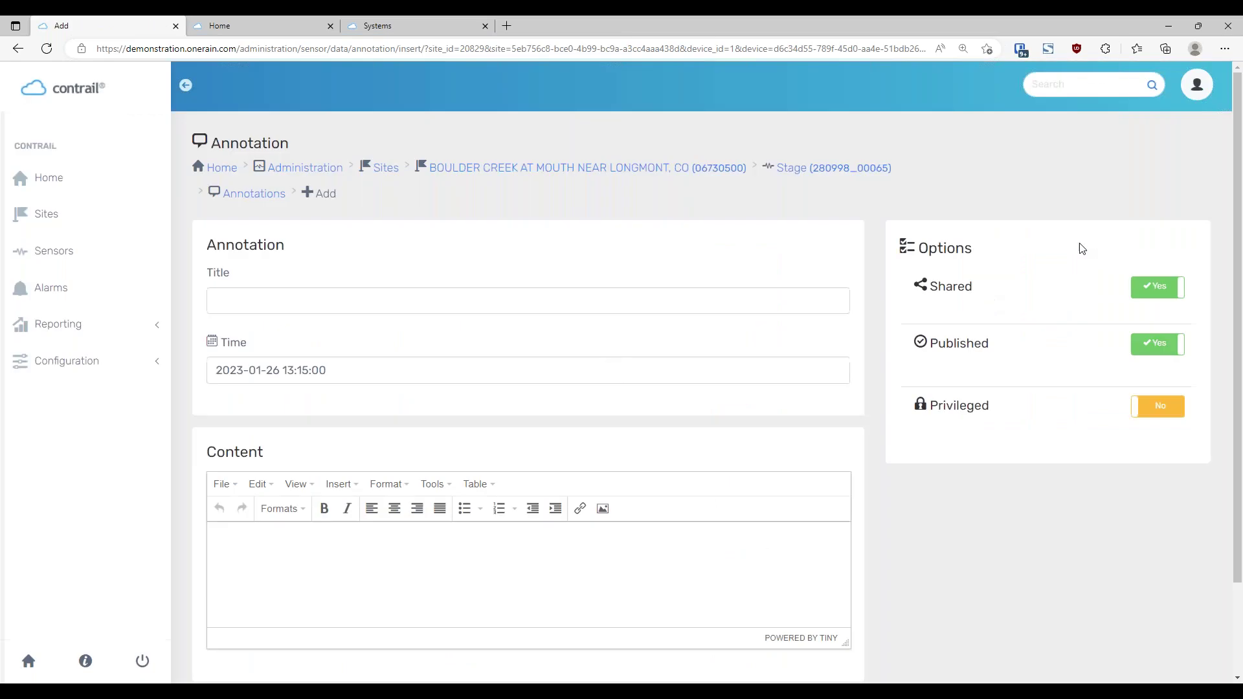
Title the annotation 'Maintenance', enter content 'Changed out the PT', and save it
click(365, 288)
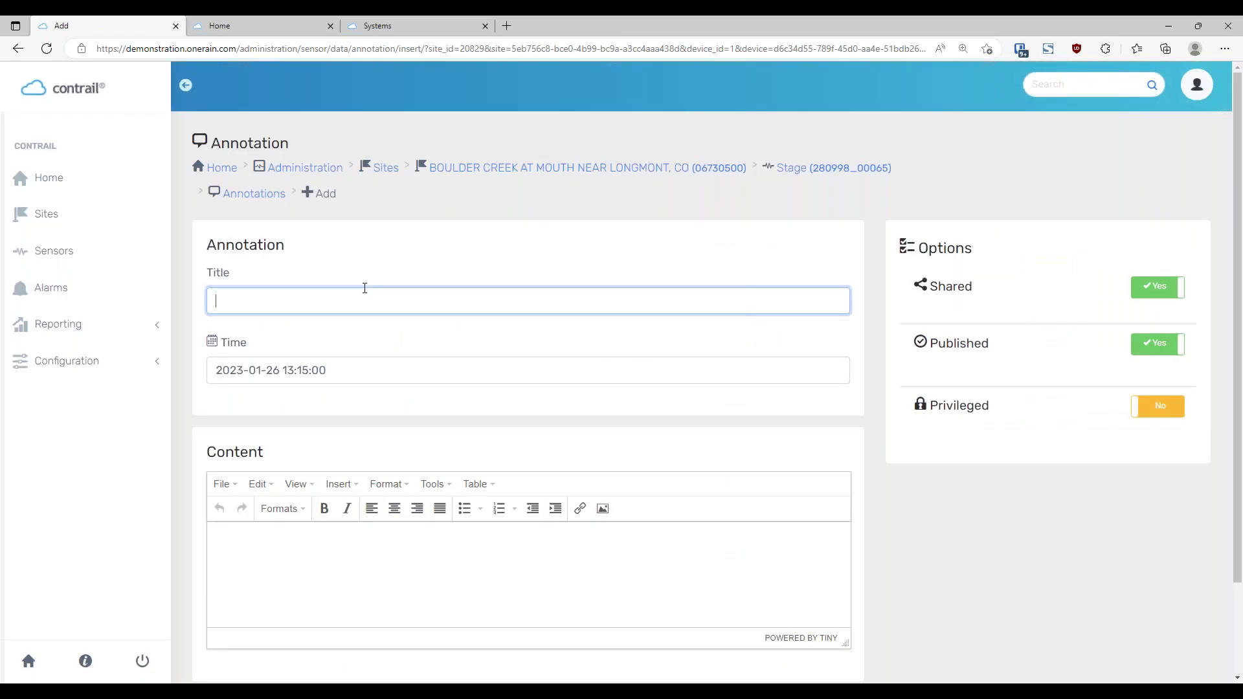
text(Maintenance)
scroll(500, 391, down, 2)
click(400, 473)
text(Maintenance Commen)
key(BackSpace)
key(BackSpace)
key(BackSpace)
key(BackSpace)
key(BackSpace)
key(BackSpace)
key(BackSpace)
key(BackSpace)
key(BackSpace)
key(BackSpace)
key(BackSpace)
key(BackSpace)
key(BackSpace)
key(BackSpace)
key(BackSpace)
key(BackSpace)
key(BackSpace)
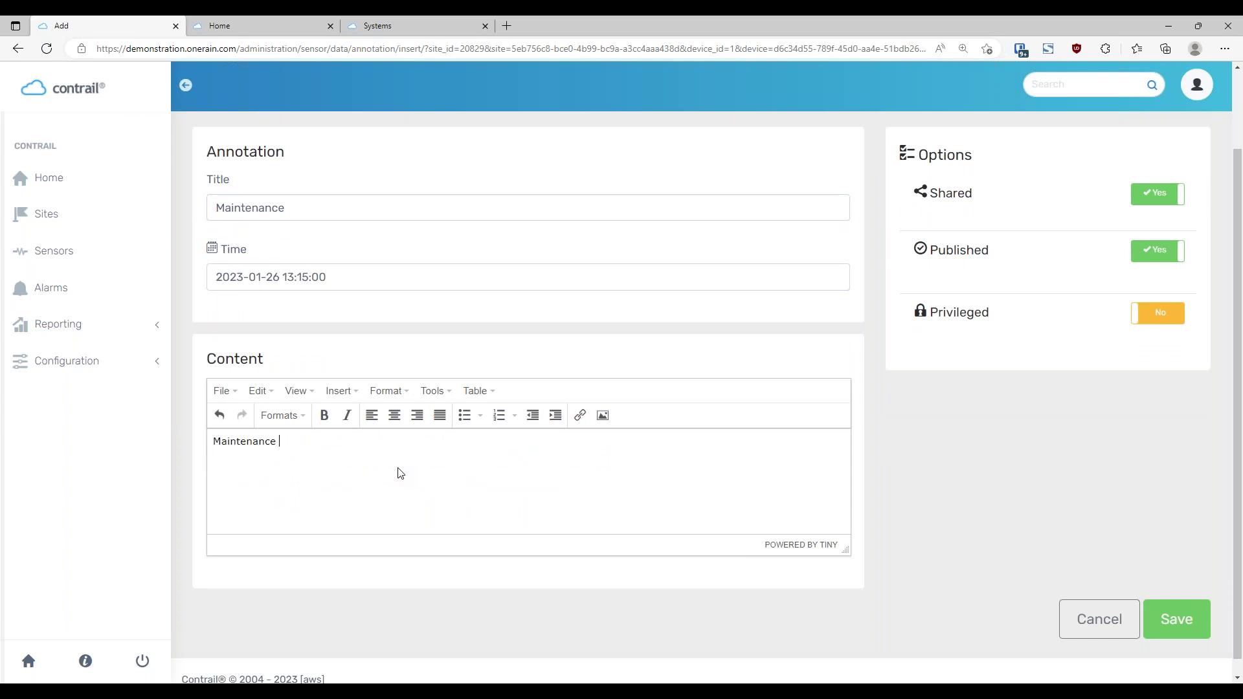
text(Changed out teh P)
key(BackSpace)
key(BackSpace)
key(BackSpace)
key(BackSpace)
text(he PT)
click(1175, 619)
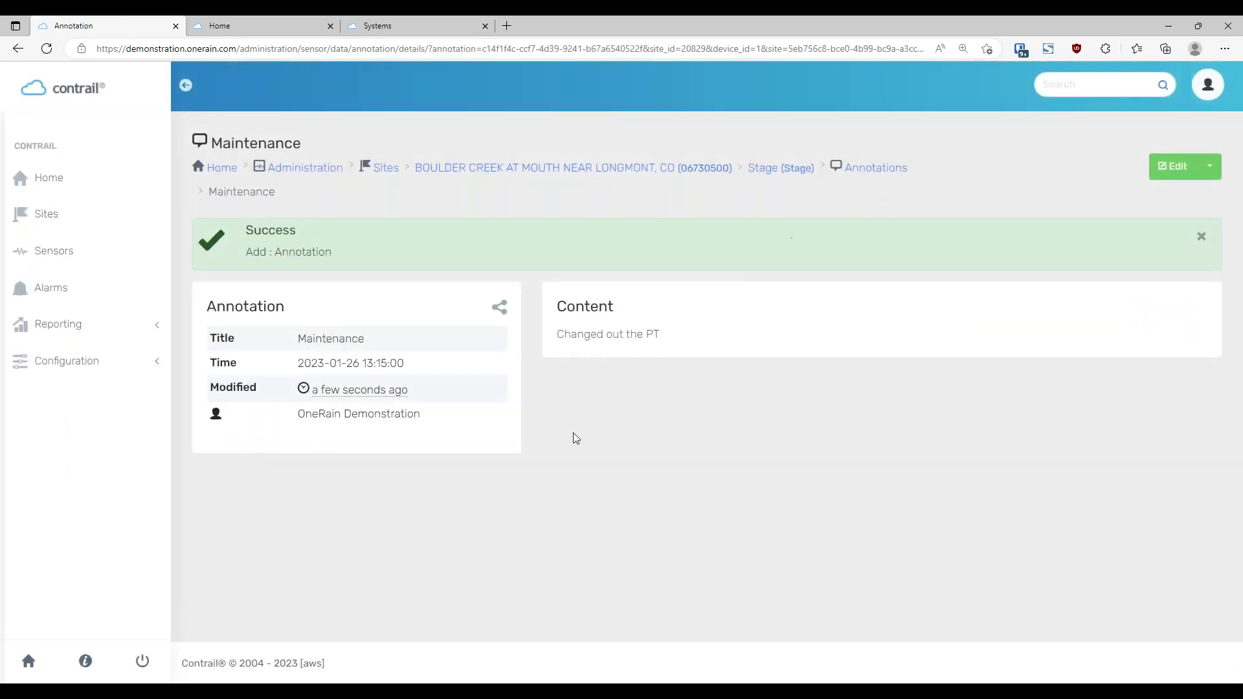
Return to the Stage sensor page and check the Maintenance annotation on the 13:15 reading
click(766, 167)
scroll(874, 374, down, 5)
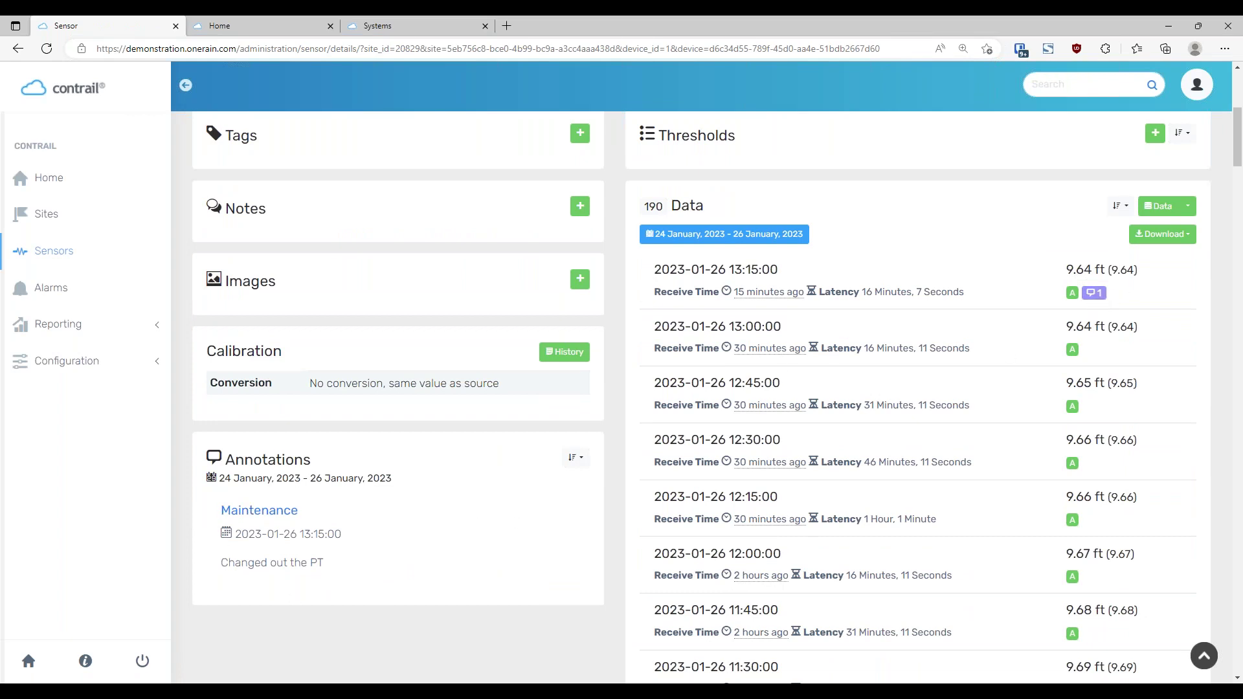
mouse_move(1095, 302)
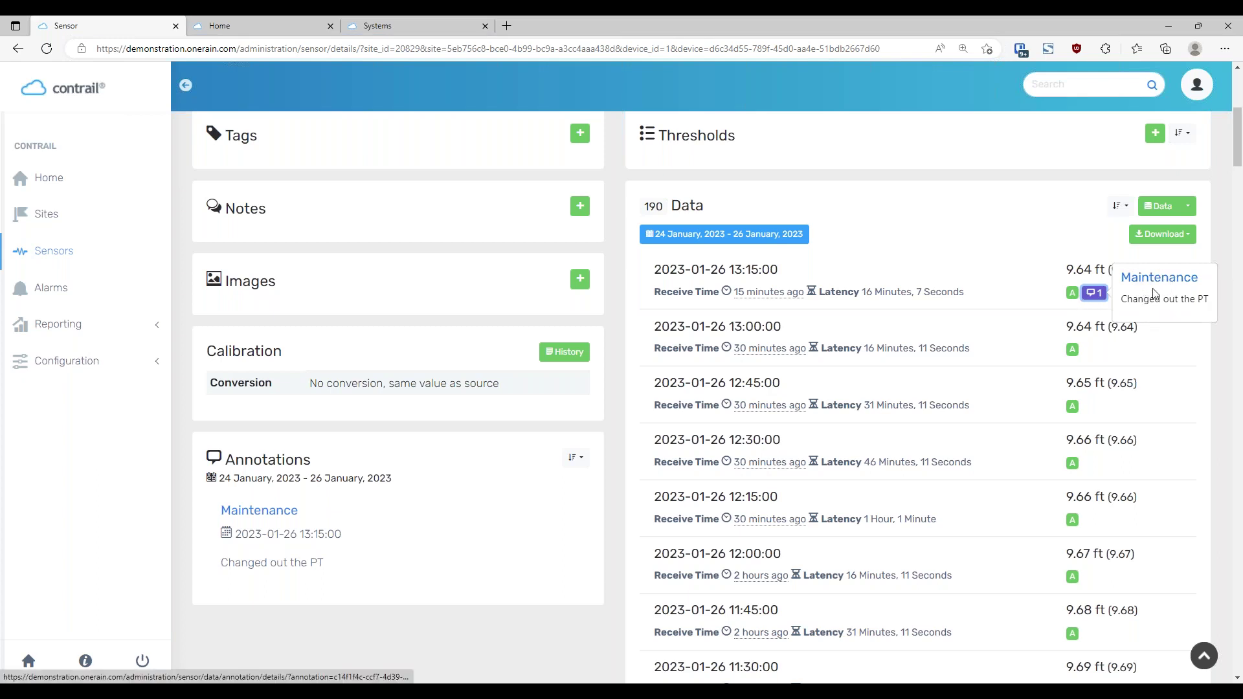
scroll(974, 430, up, 5)
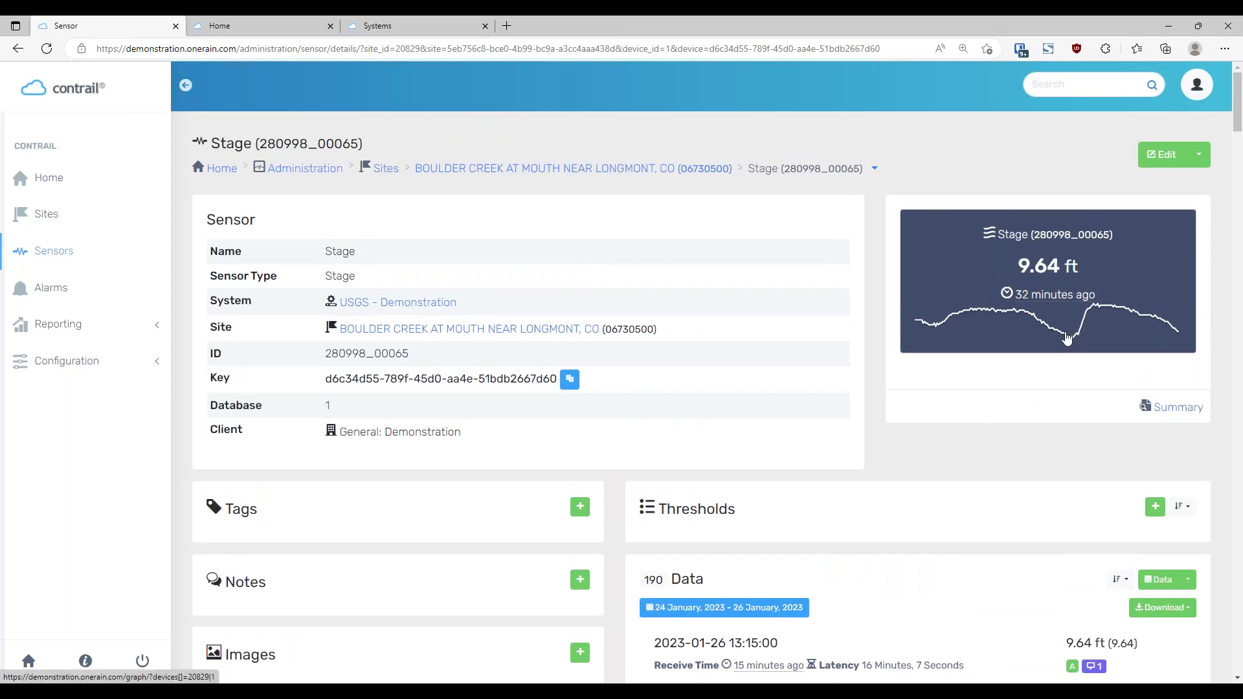
On the Stage sensor's public page, show and then close the Maintenance marker's popover on the chart
middle_click(1067, 338)
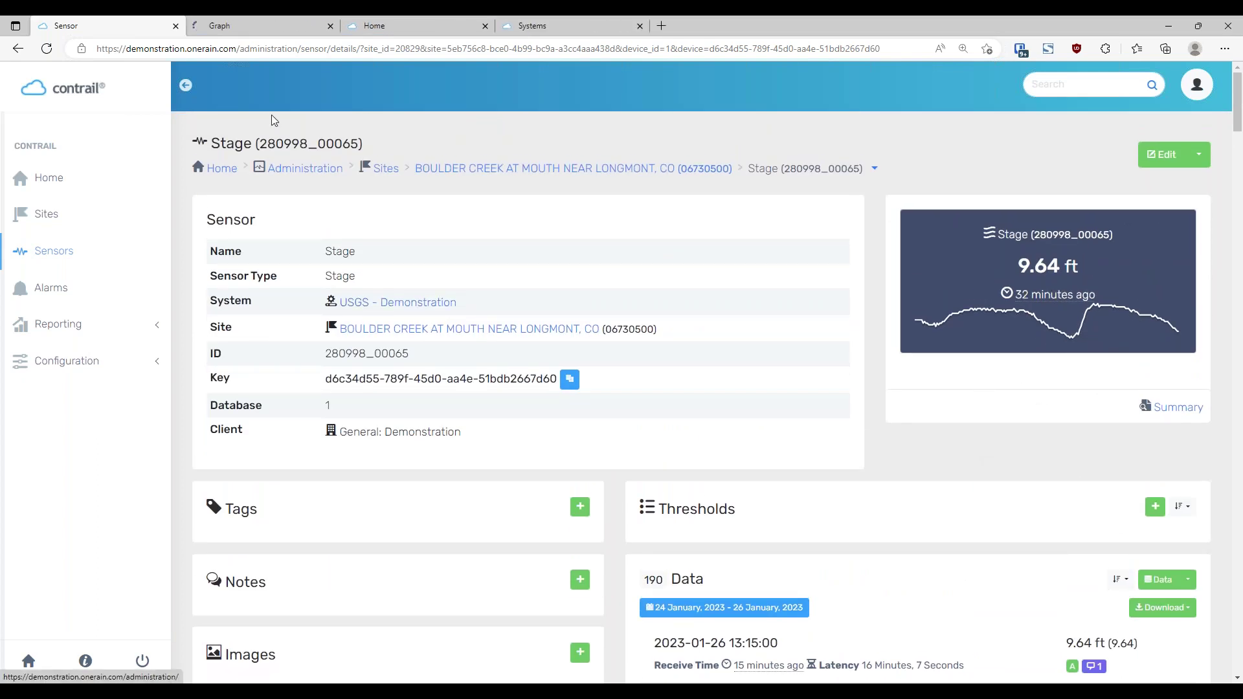
click(265, 26)
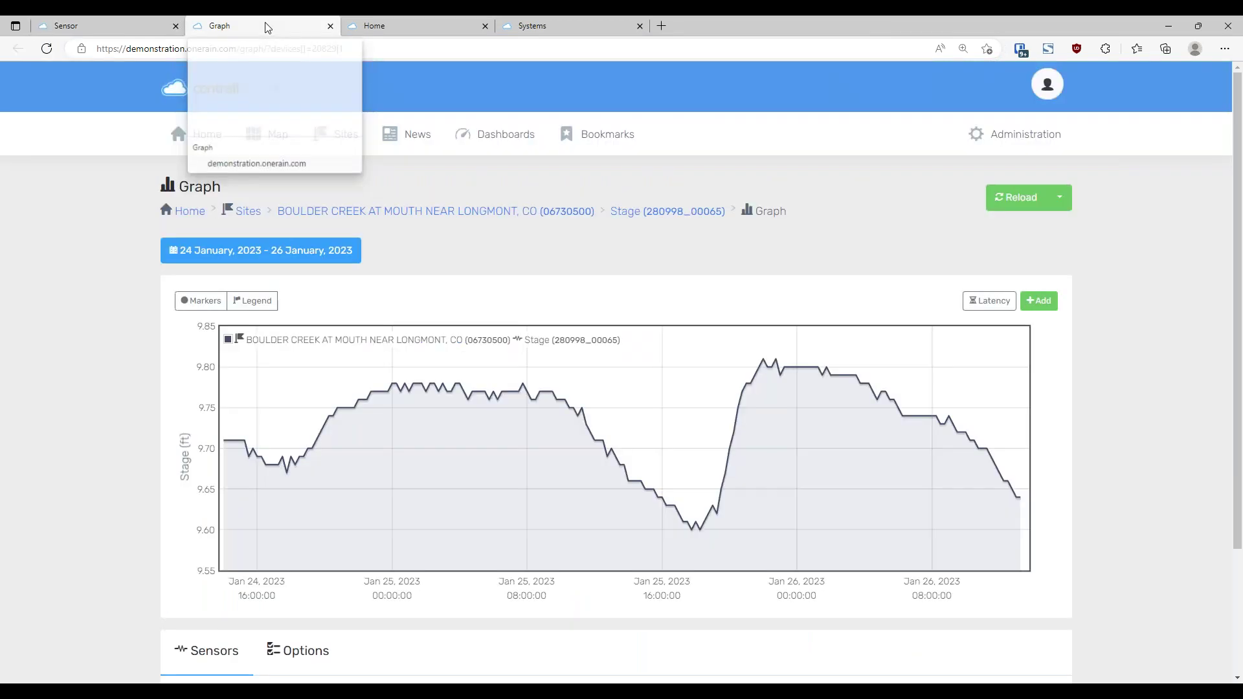
scroll(78, 345, down, 3)
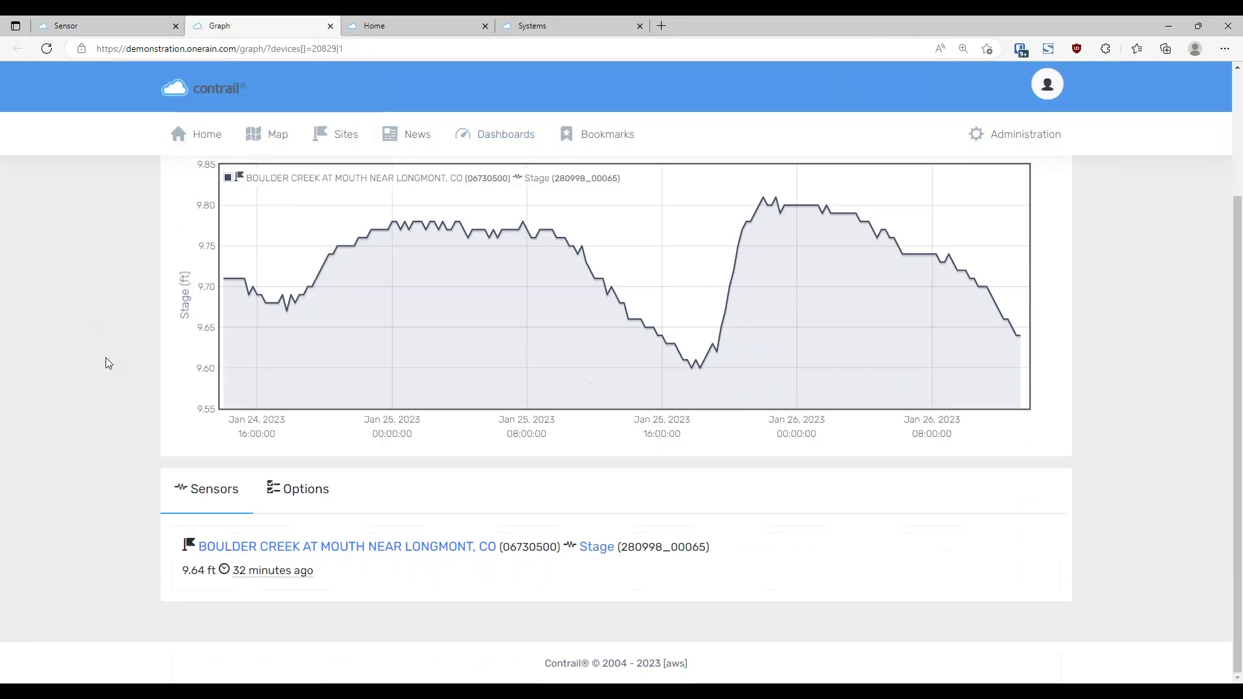
click(605, 555)
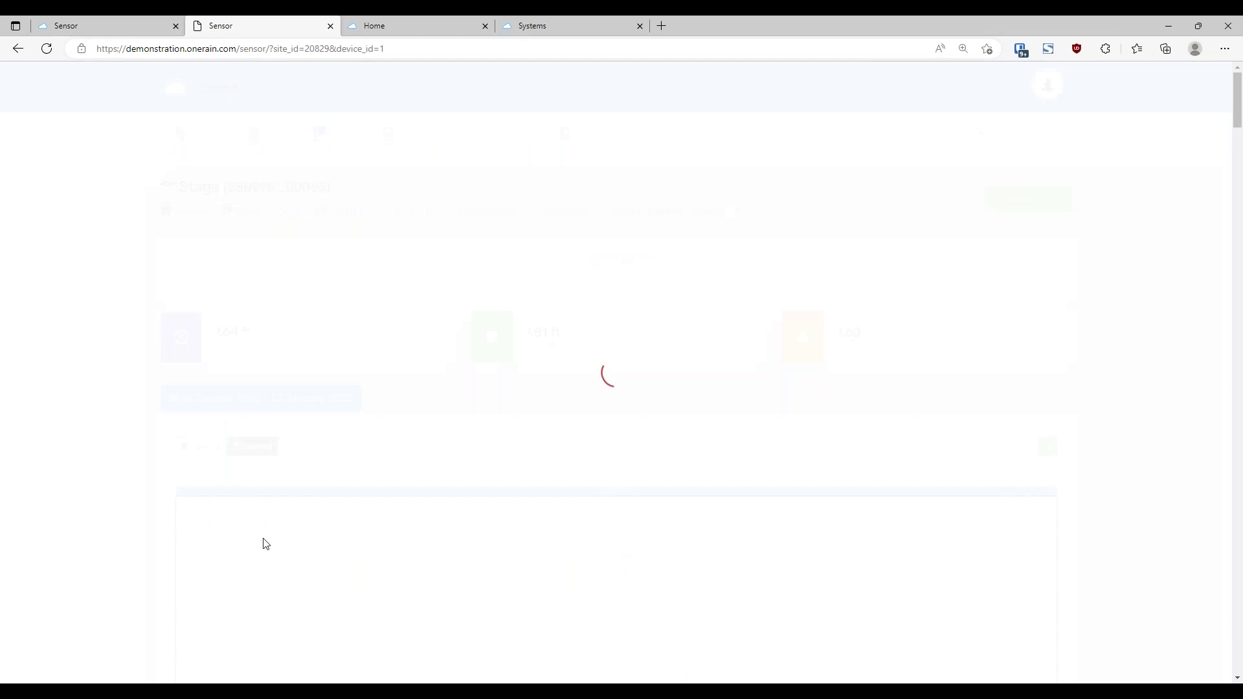
scroll(87, 482, down, 4)
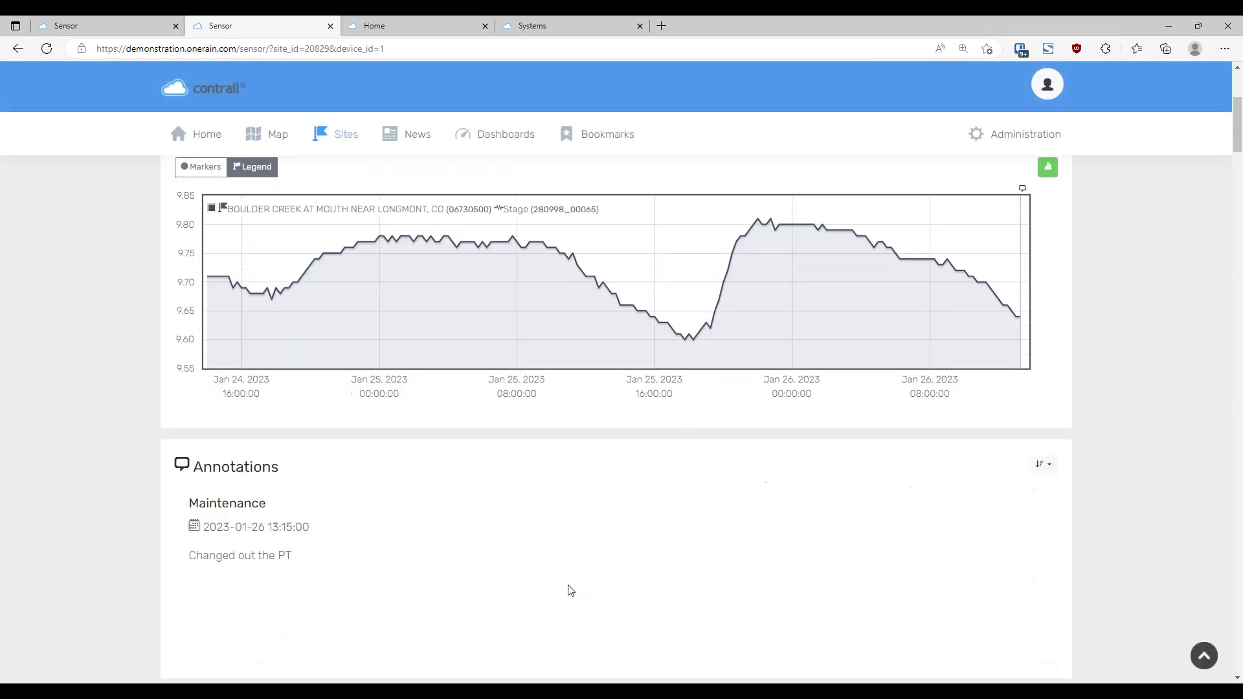
scroll(1177, 415, up, 3)
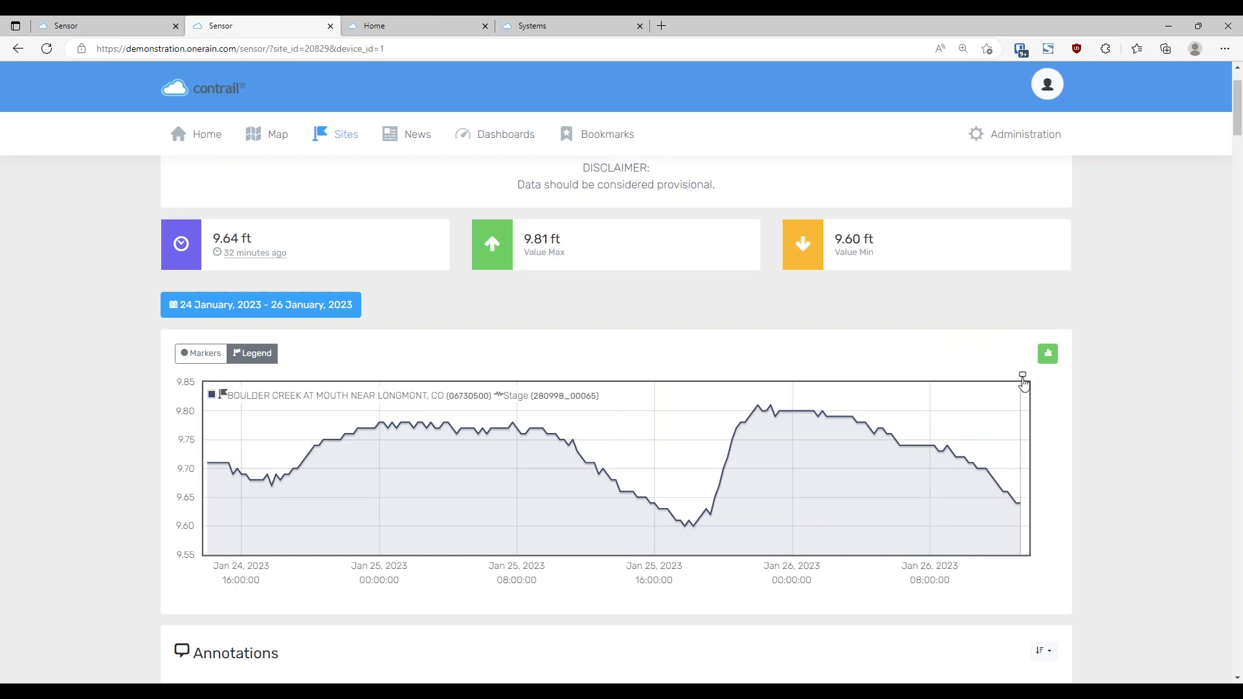
click(1023, 376)
click(1129, 496)
Delete the Maintenance annotation, then reopen the Stage sensor from the Boulder Creek site page
click(108, 33)
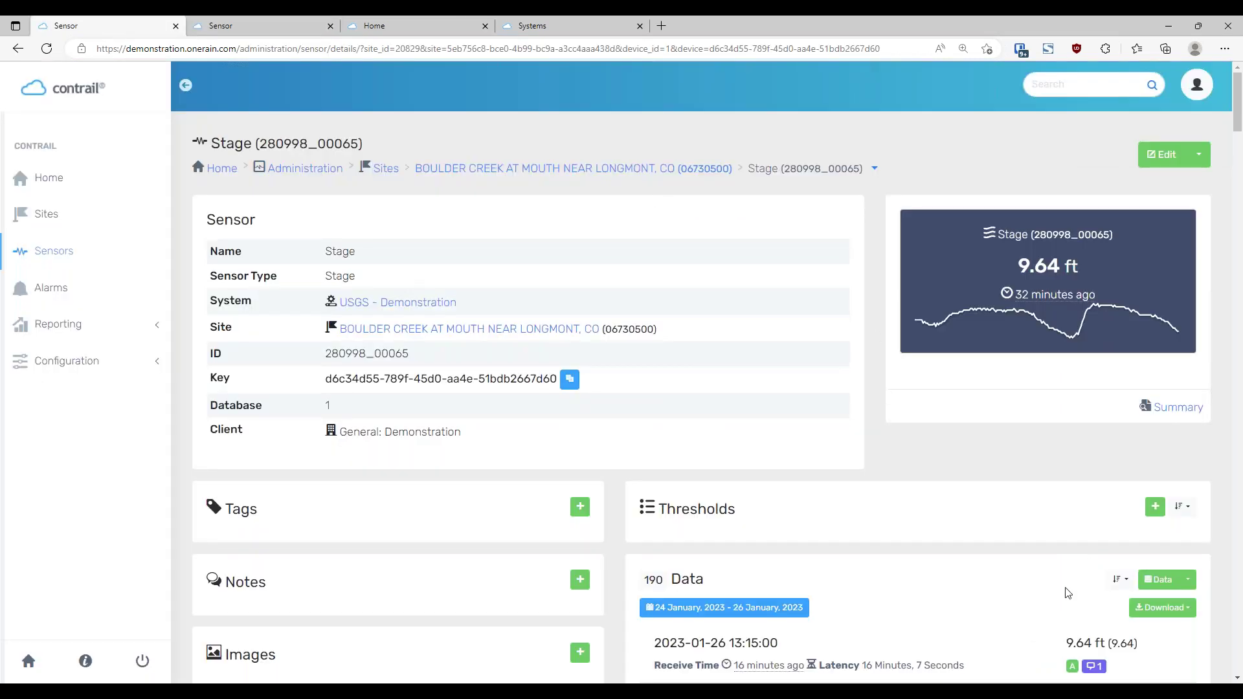
scroll(1089, 594, down, 1)
scroll(597, 502, down, 4)
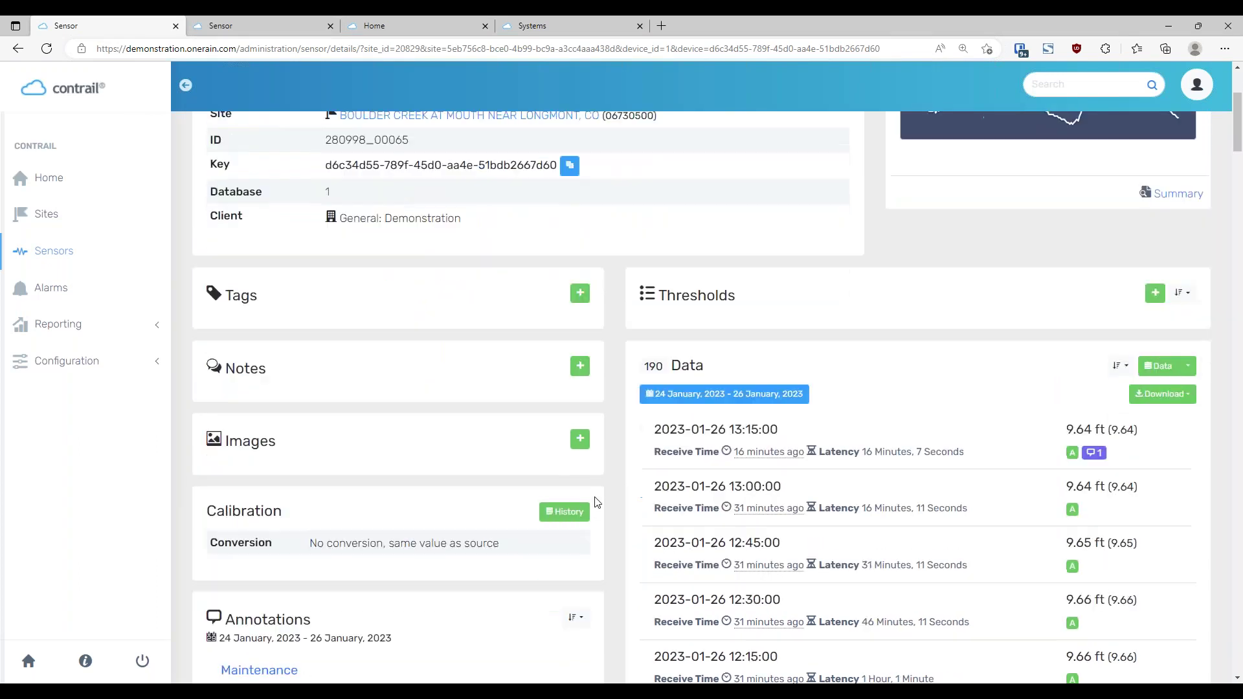
click(289, 513)
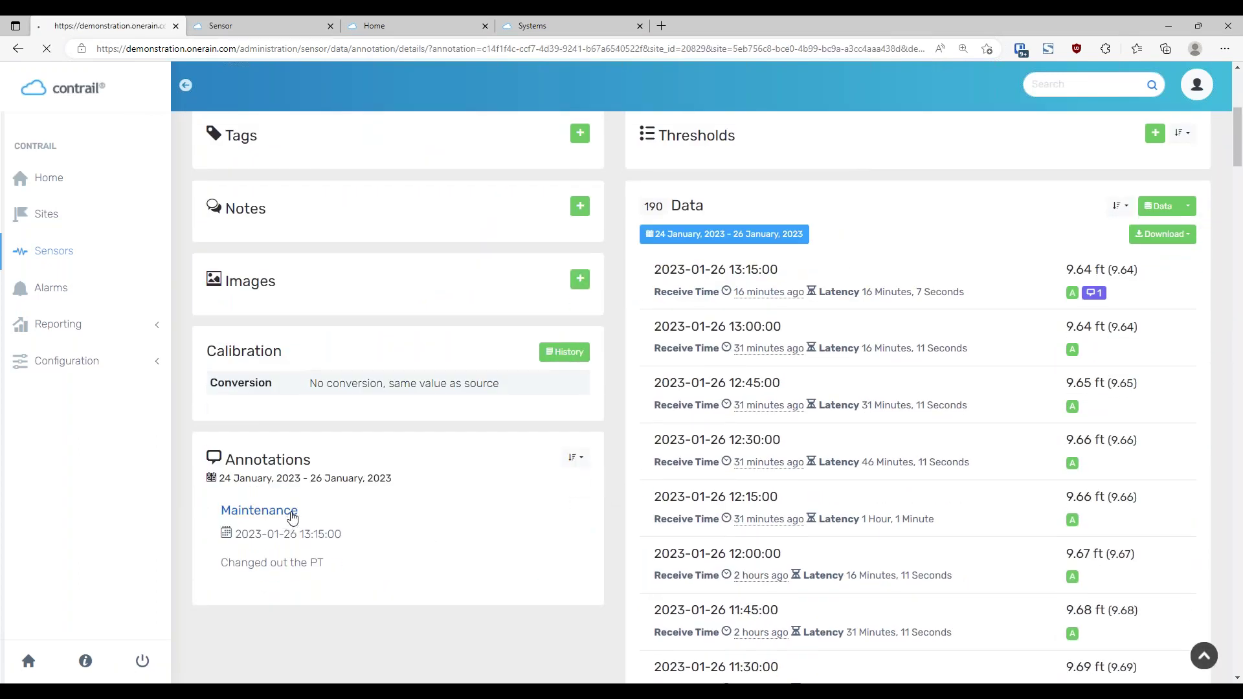
click(1209, 166)
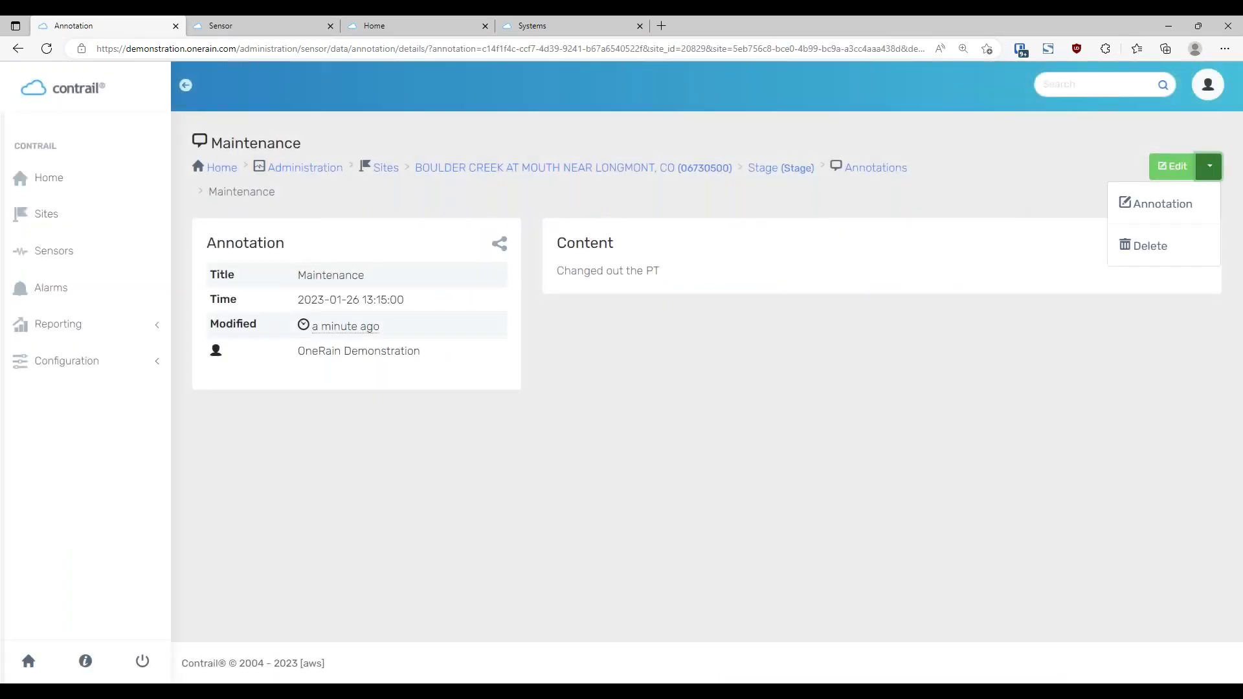
click(1156, 258)
click(671, 247)
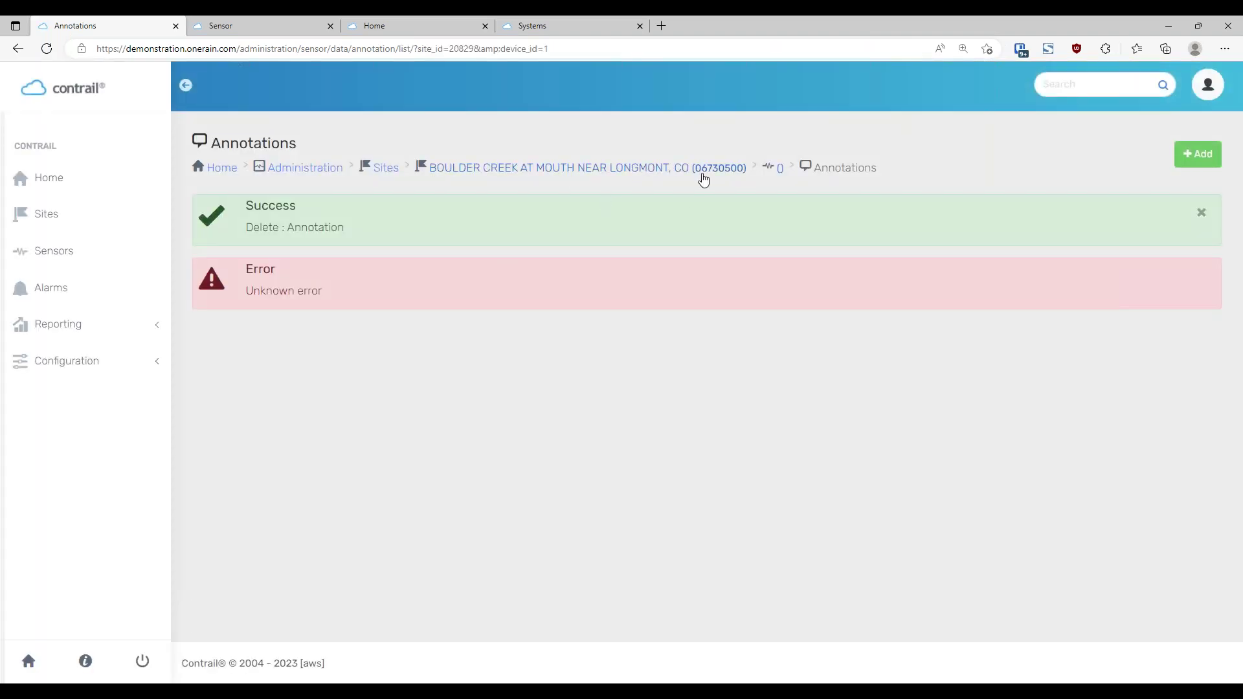
click(651, 169)
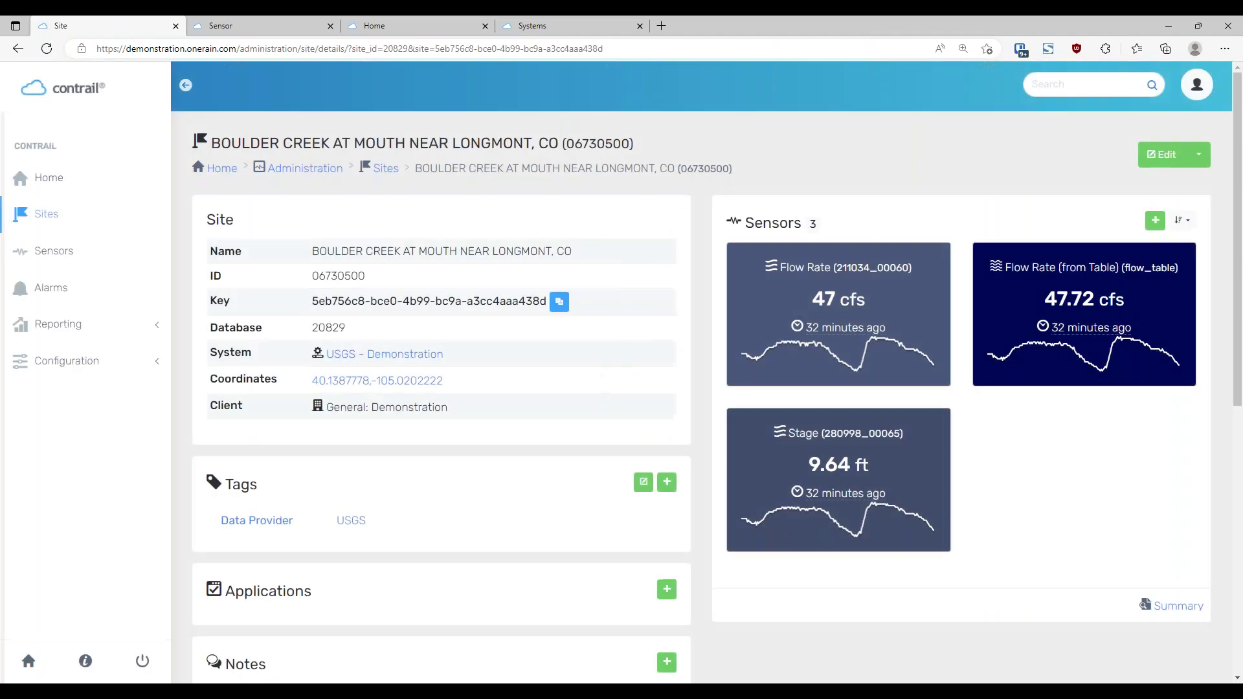
click(833, 465)
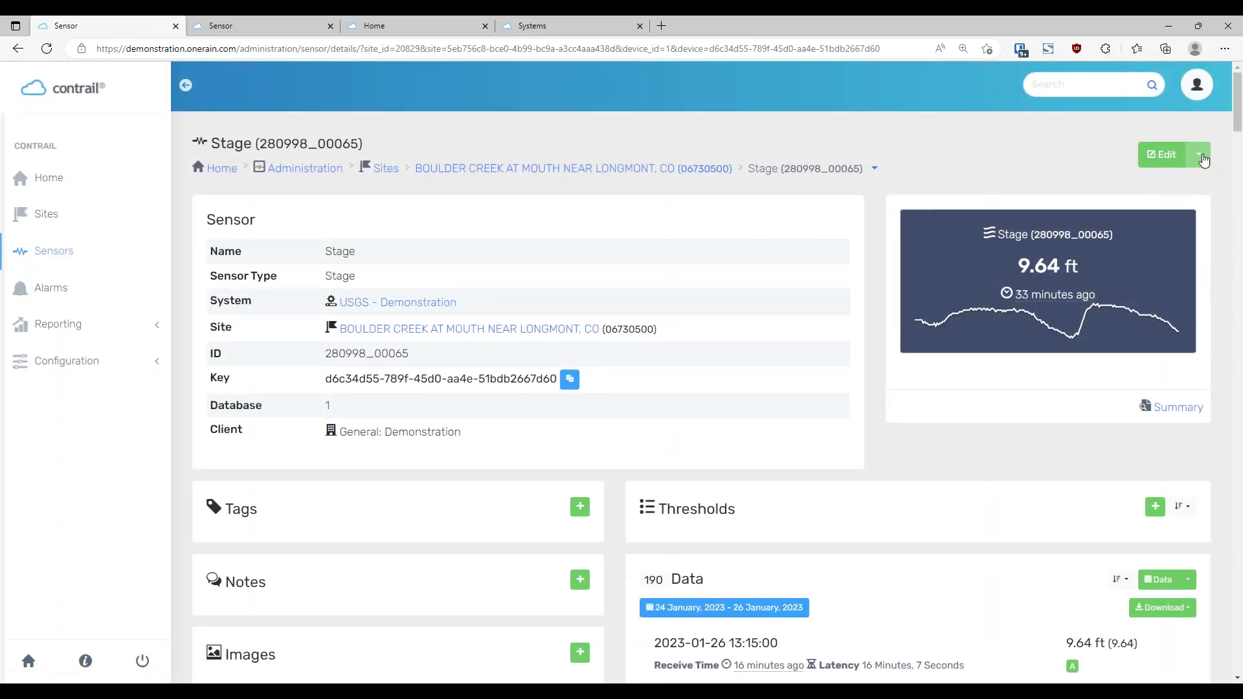
Open the Stage sensor's Edit form and review its Name, Description and Sensor Id values
click(1201, 158)
click(1168, 155)
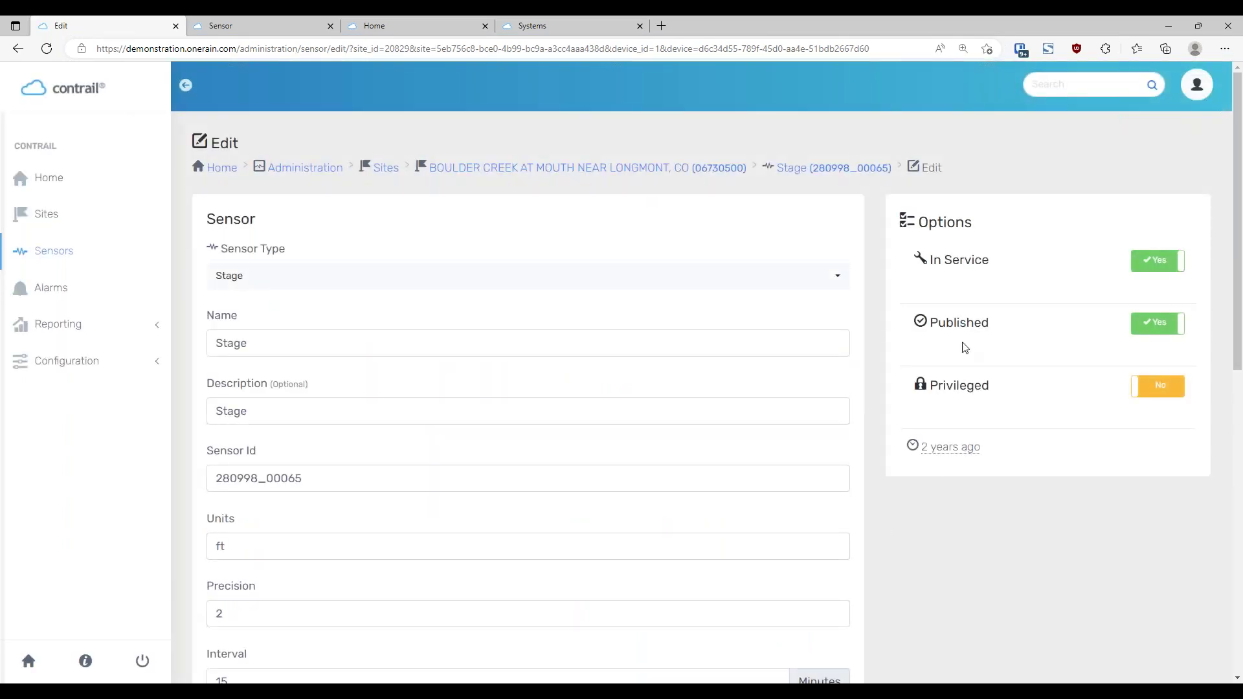
scroll(449, 402, down, 3)
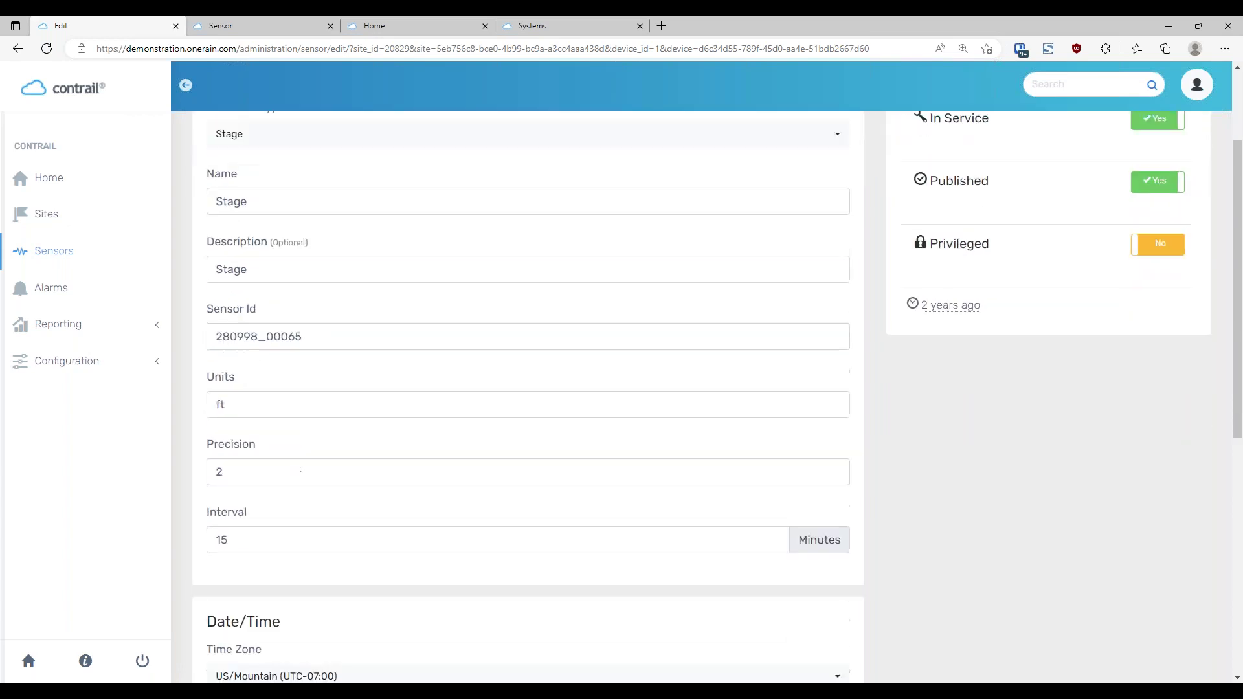
scroll(466, 505, up, 1)
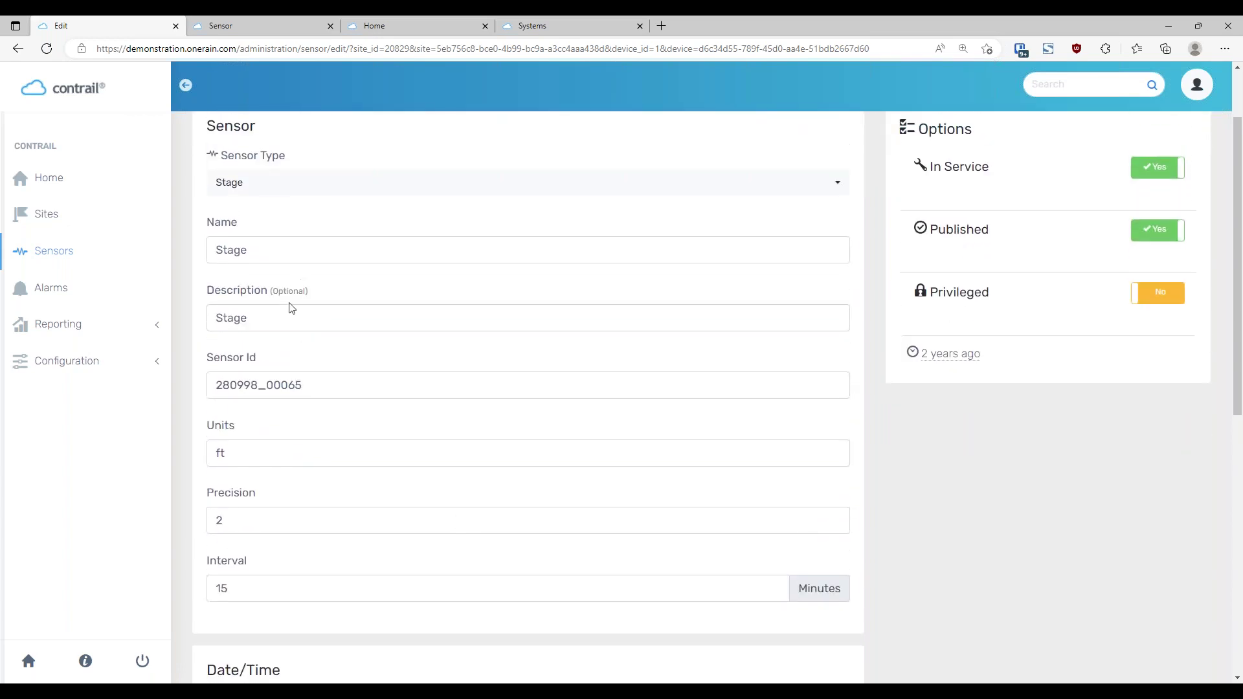
drag(324, 250, 219, 257)
click(270, 315)
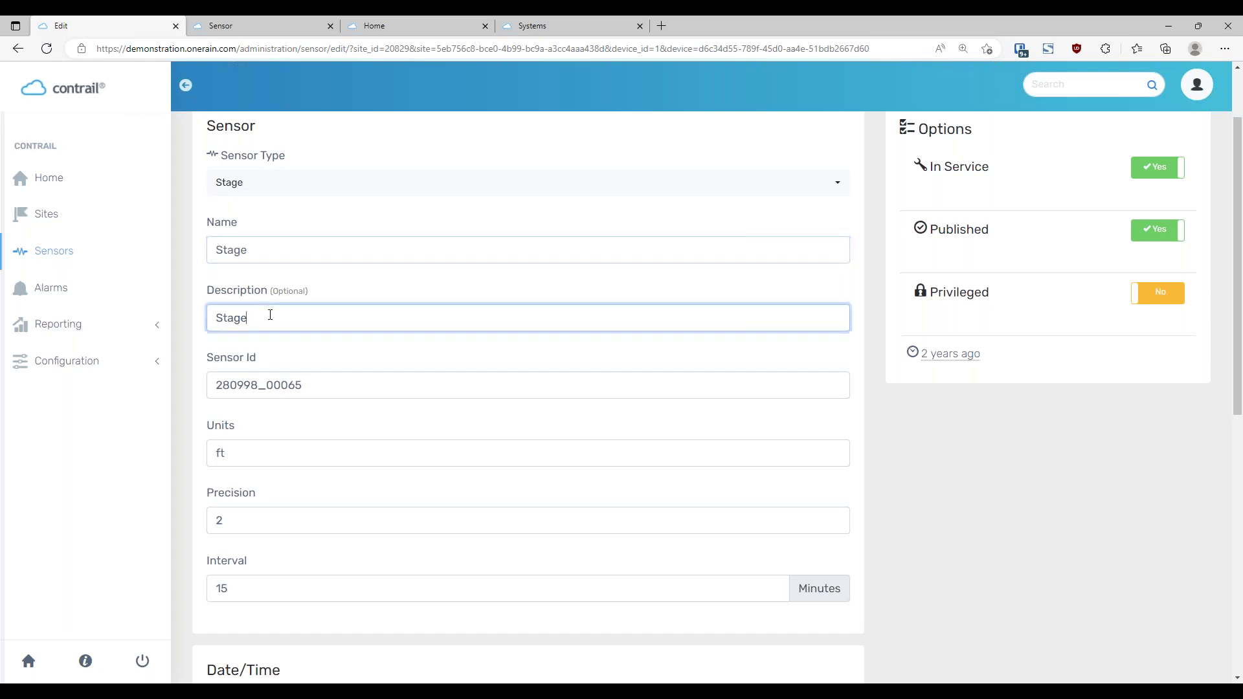
drag(274, 319, 213, 319)
click(192, 336)
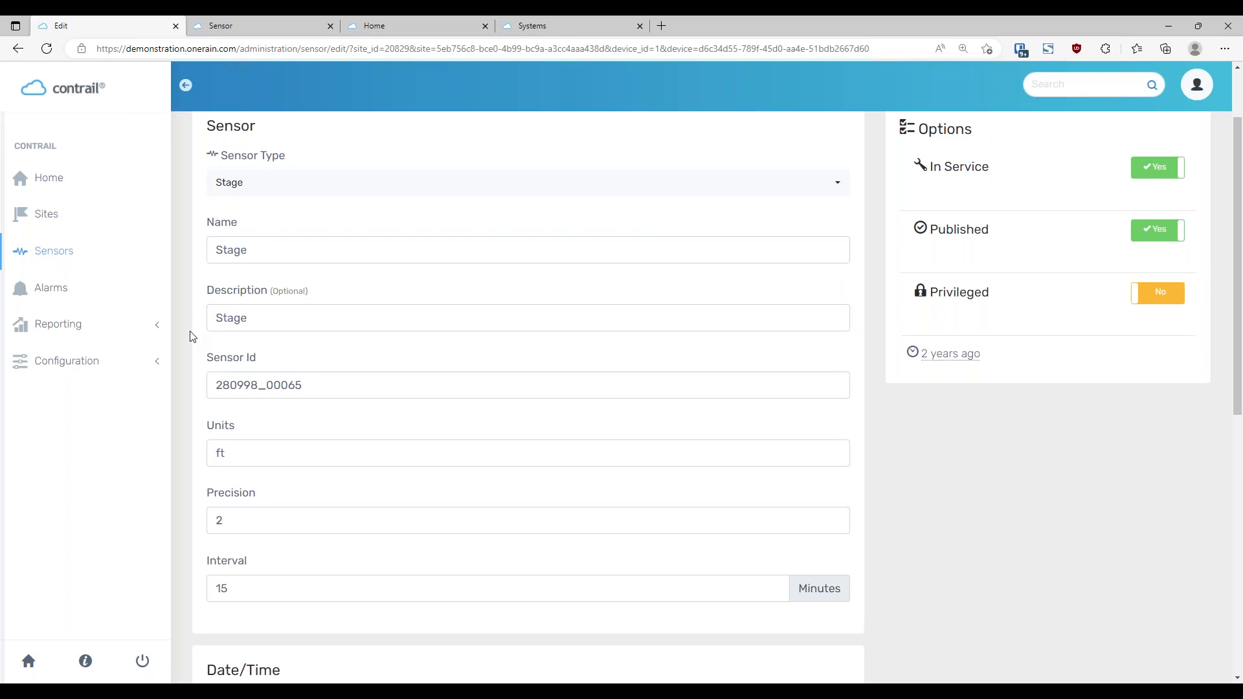
drag(341, 387, 205, 420)
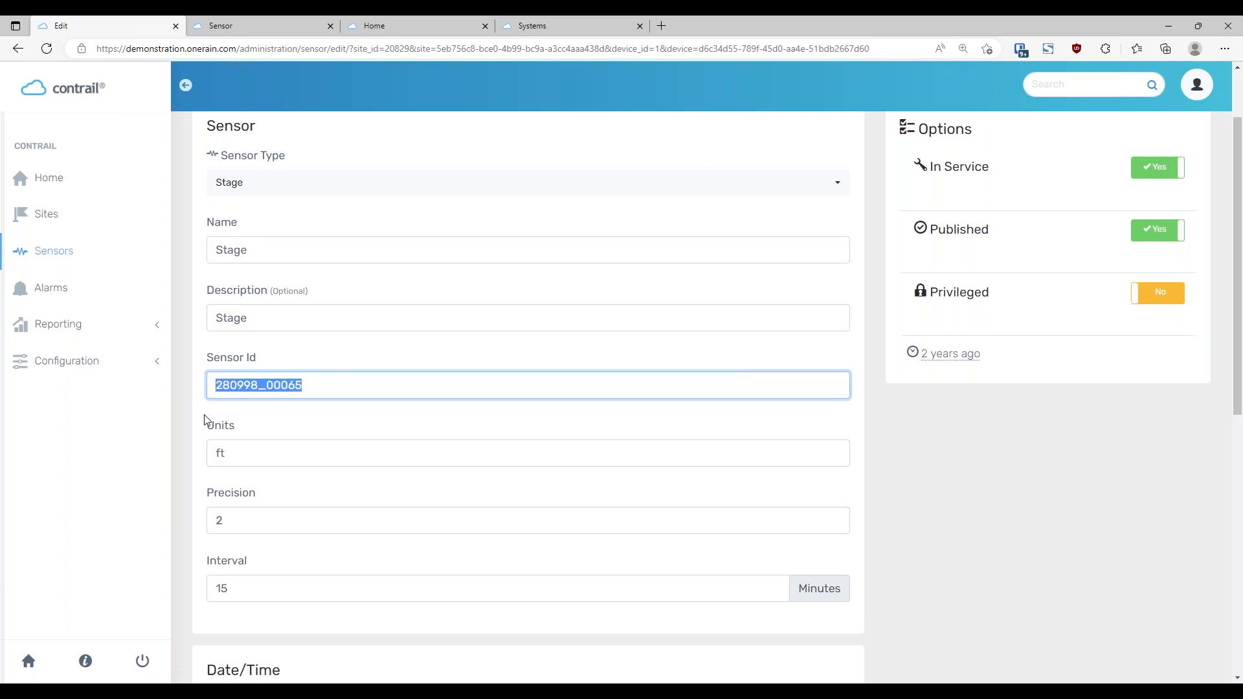
click(205, 420)
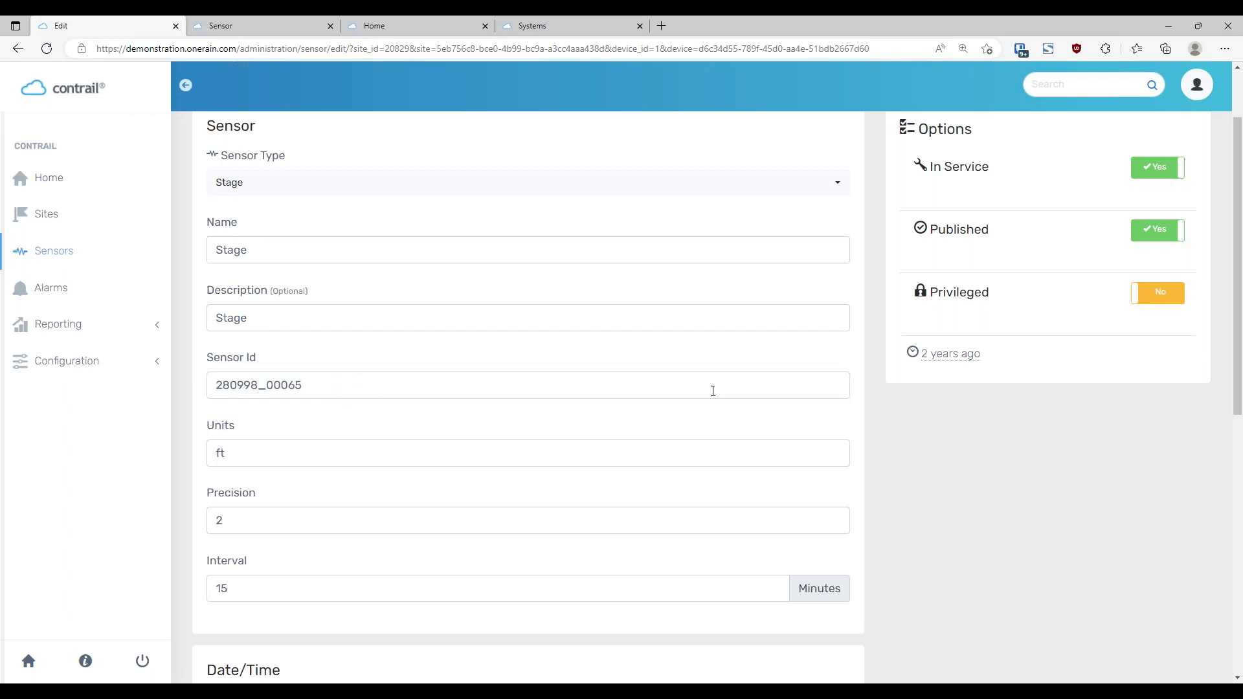
Look through the Conversion type options, keep Direct, and cancel the form without saving
scroll(653, 393, down, 2)
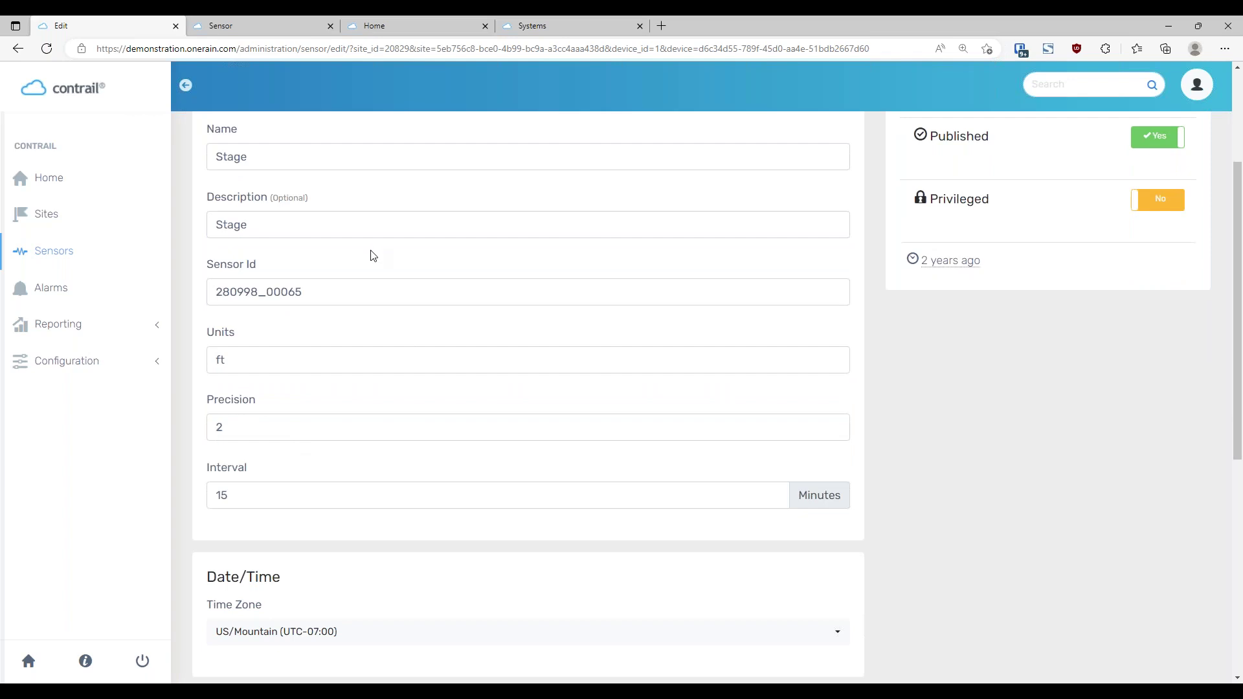
scroll(627, 208, down, 1)
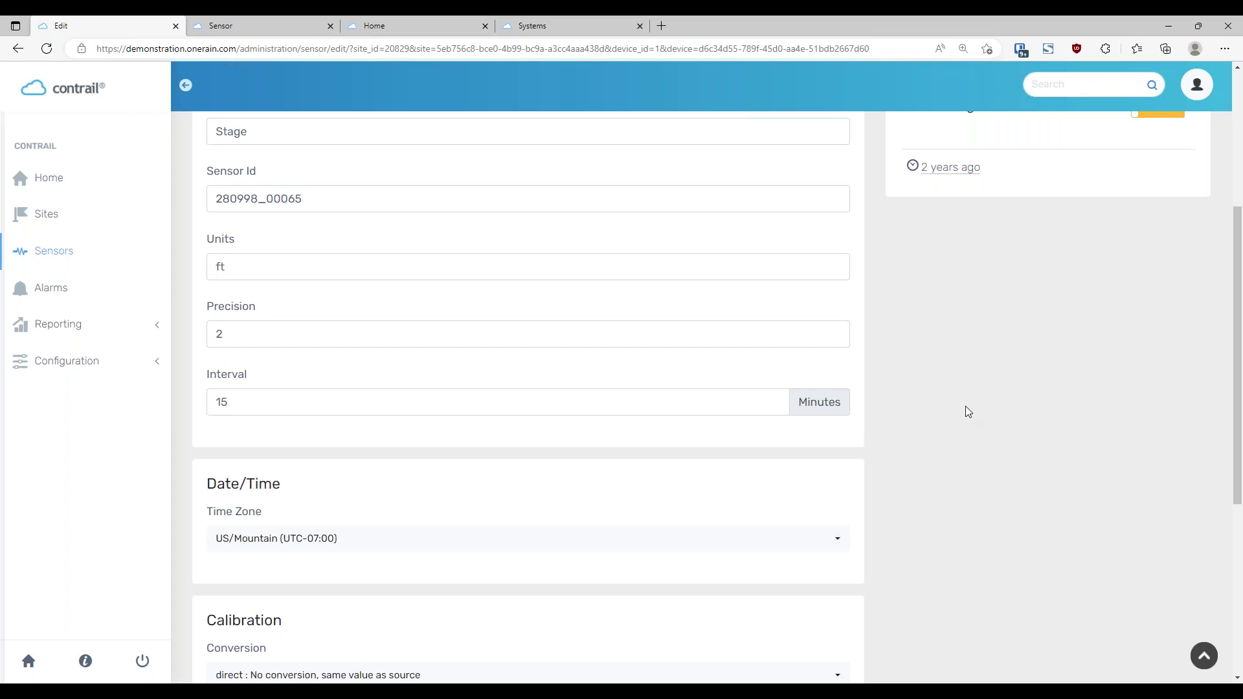
scroll(957, 417, down, 1)
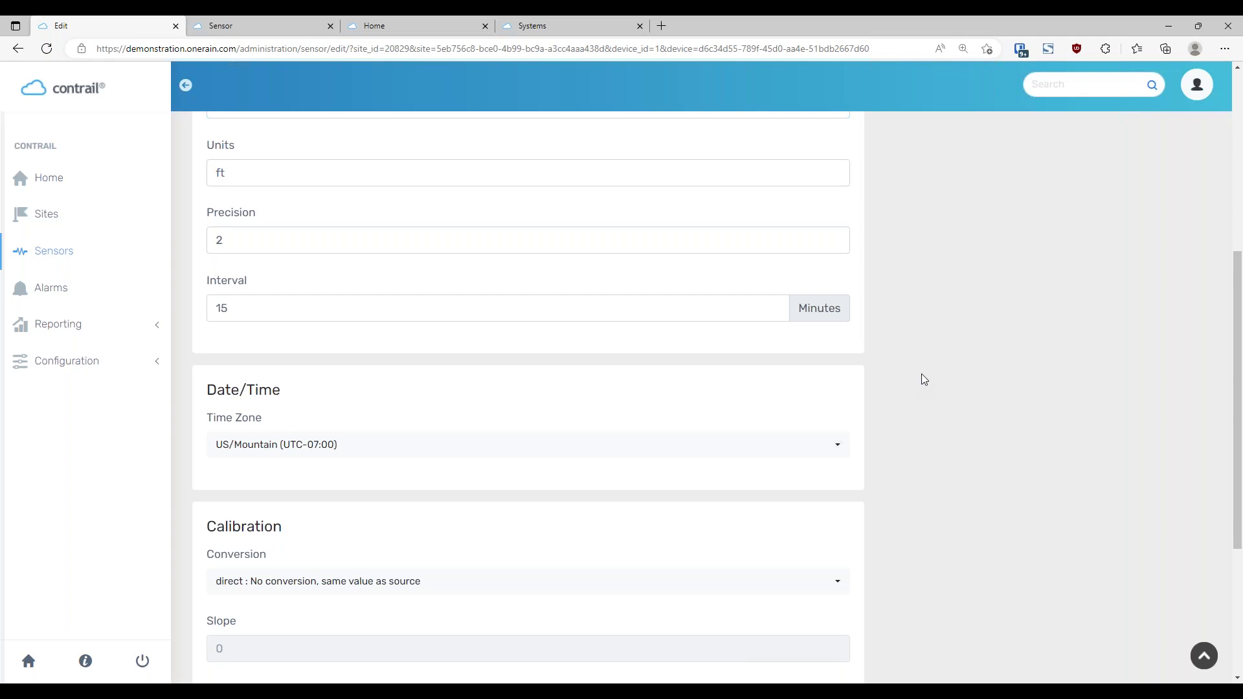
scroll(949, 350, down, 1)
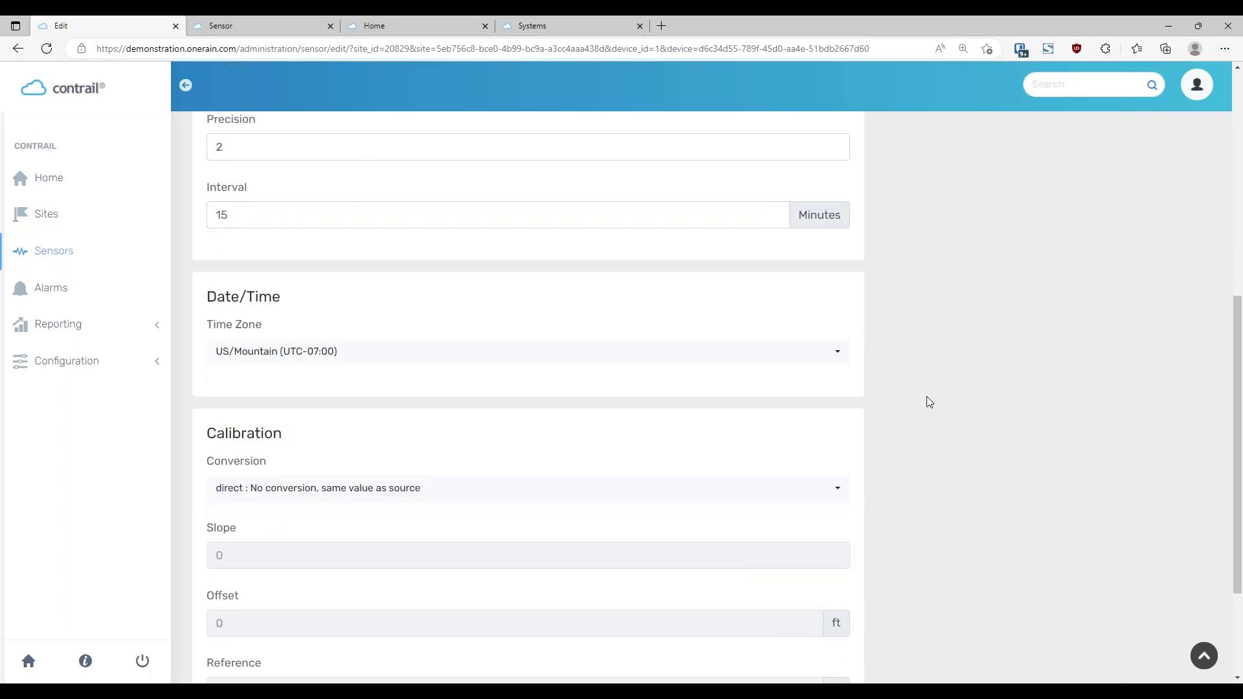
scroll(912, 364, down, 1)
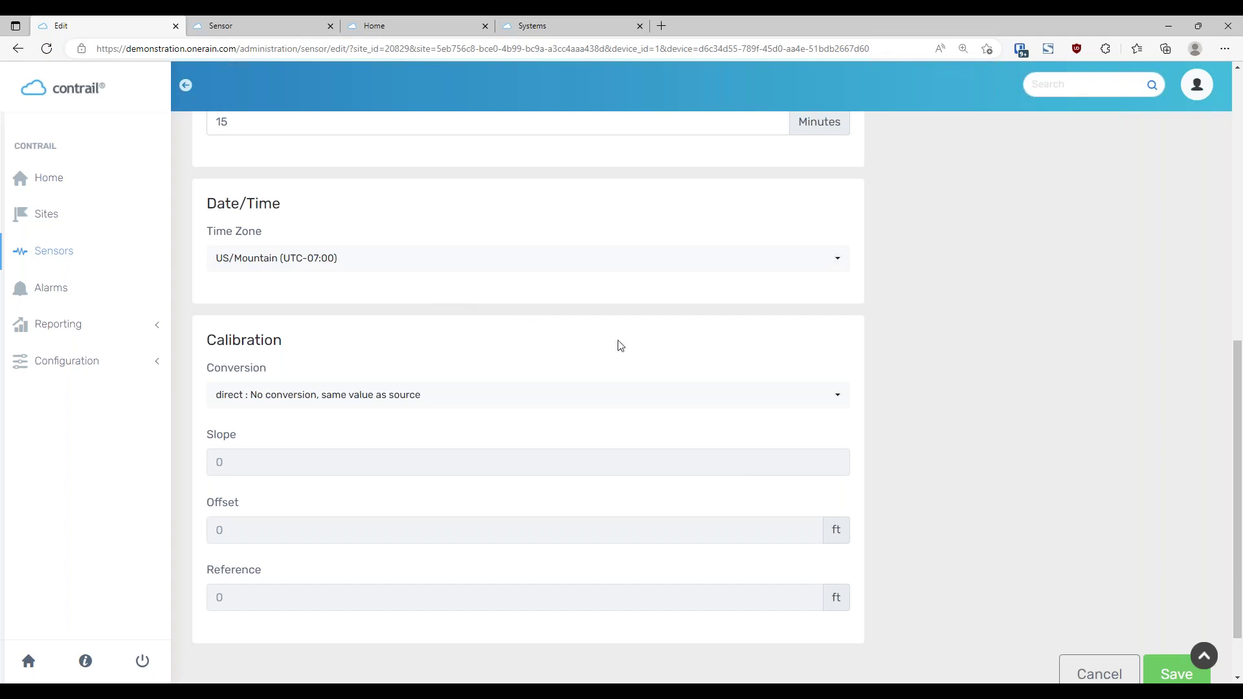
scroll(1036, 358, down, 2)
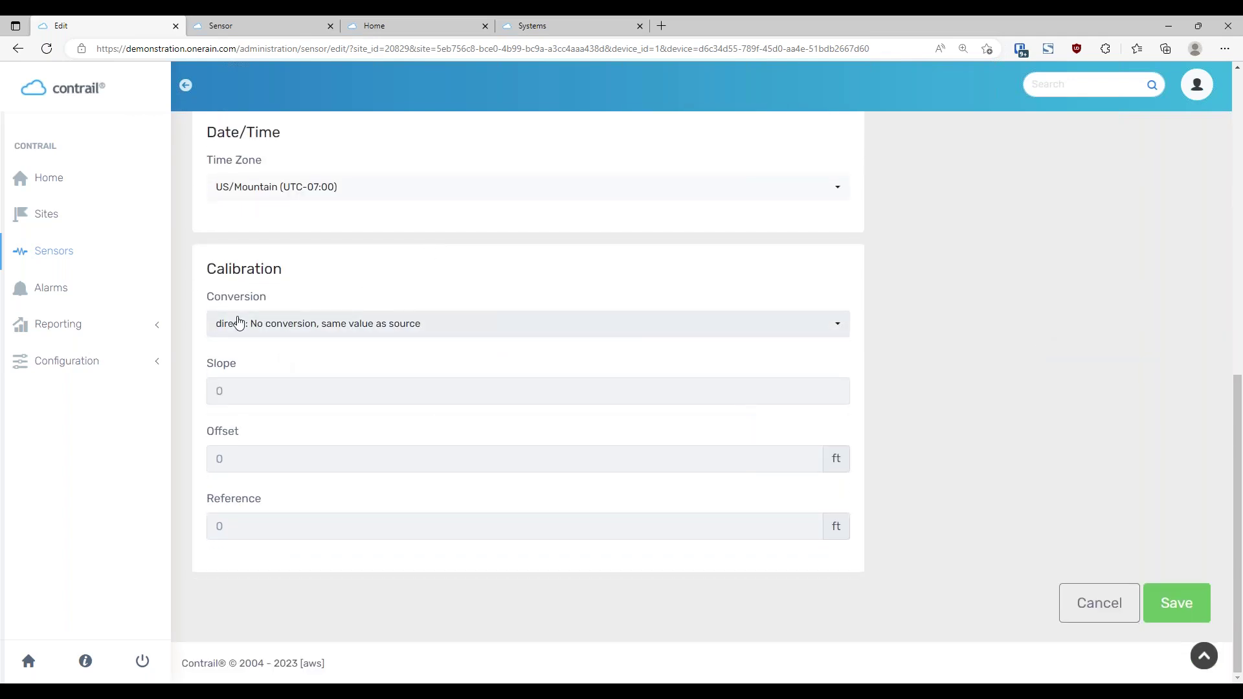
click(528, 331)
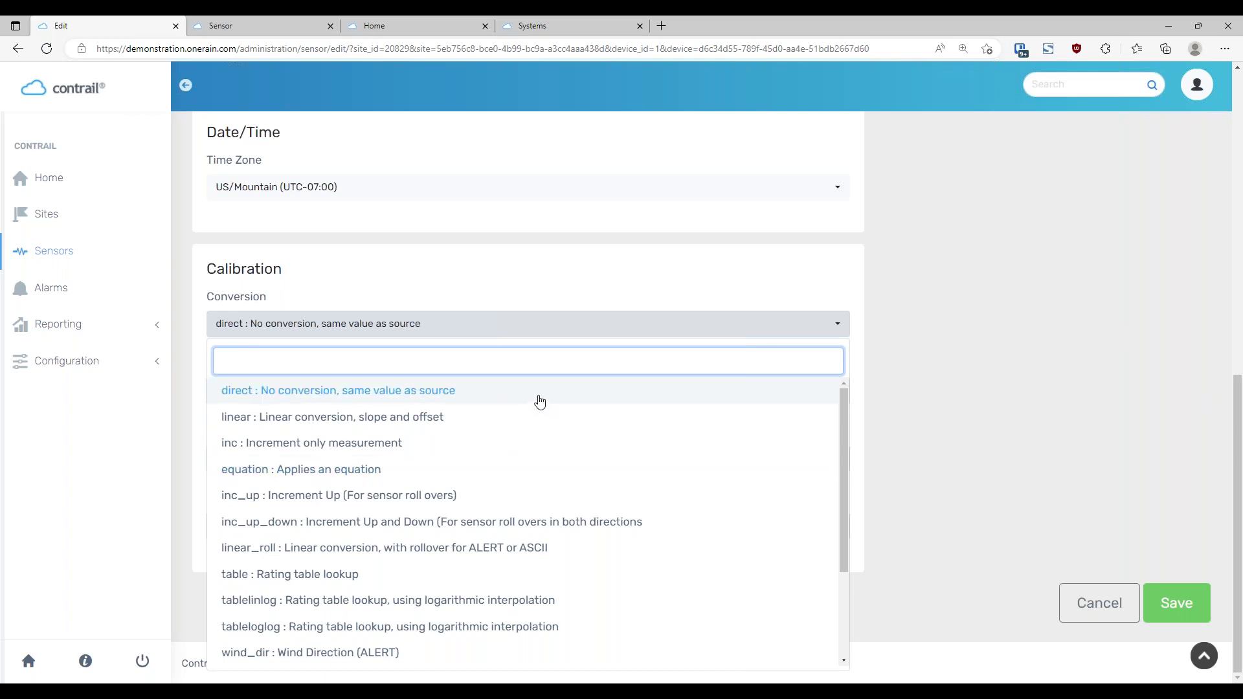
drag(517, 405, 462, 443)
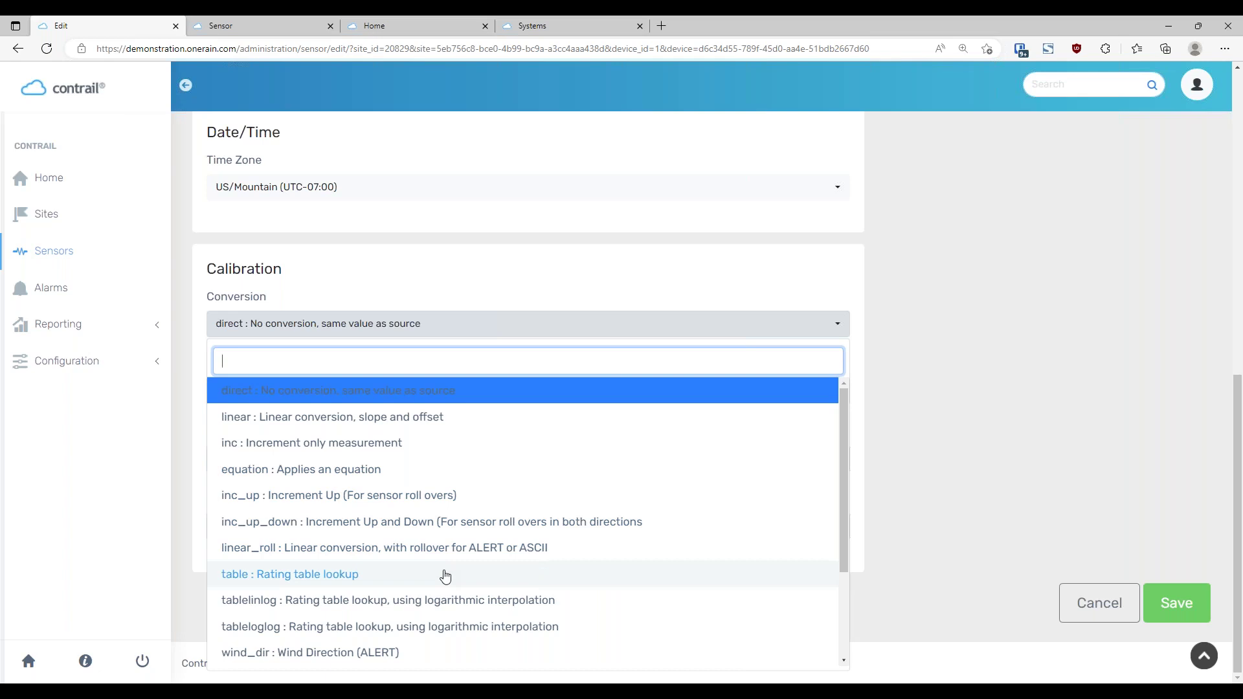
scroll(446, 576, down, 2)
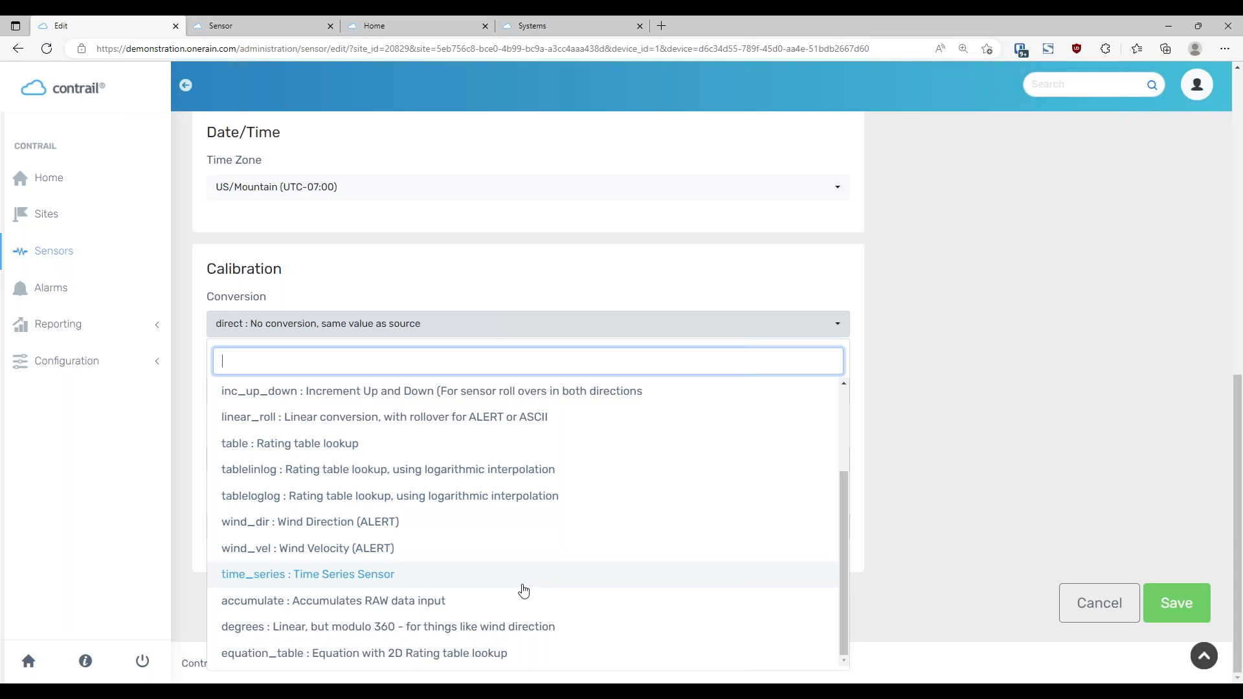
click(981, 422)
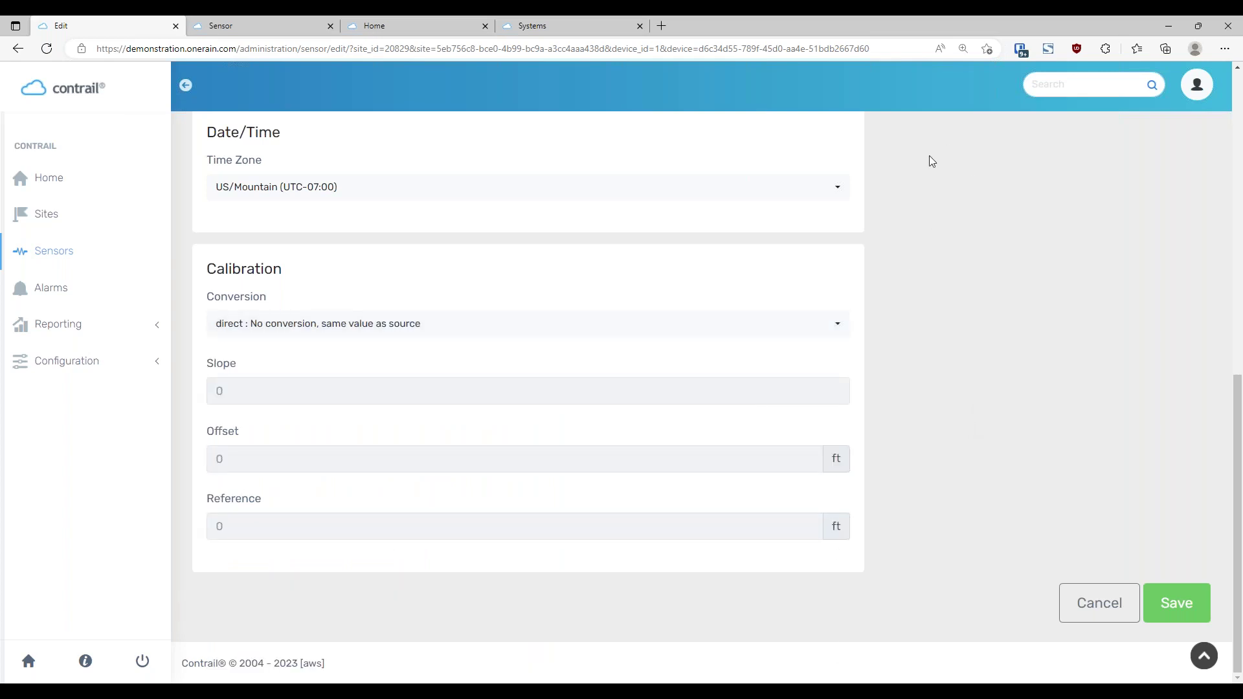
click(1078, 608)
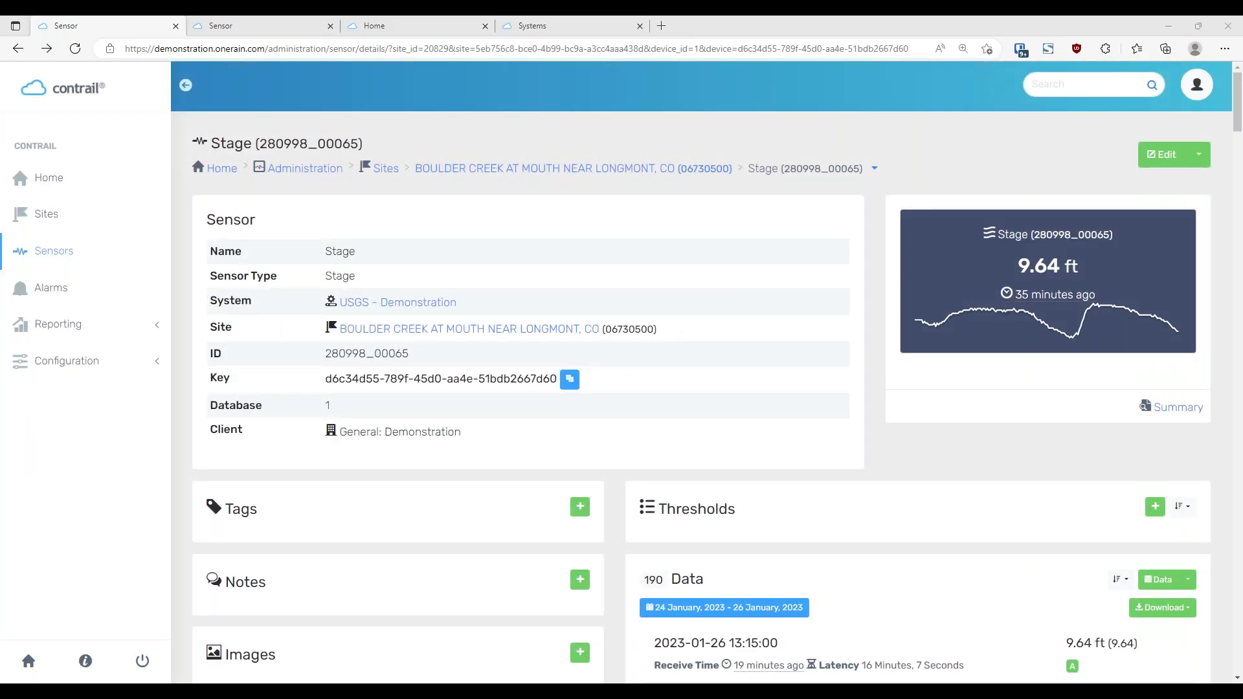
Check the empty Thresholds panel on the sensor page and start a new threshold
scroll(800, 349, down, 1)
scroll(801, 349, down, 3)
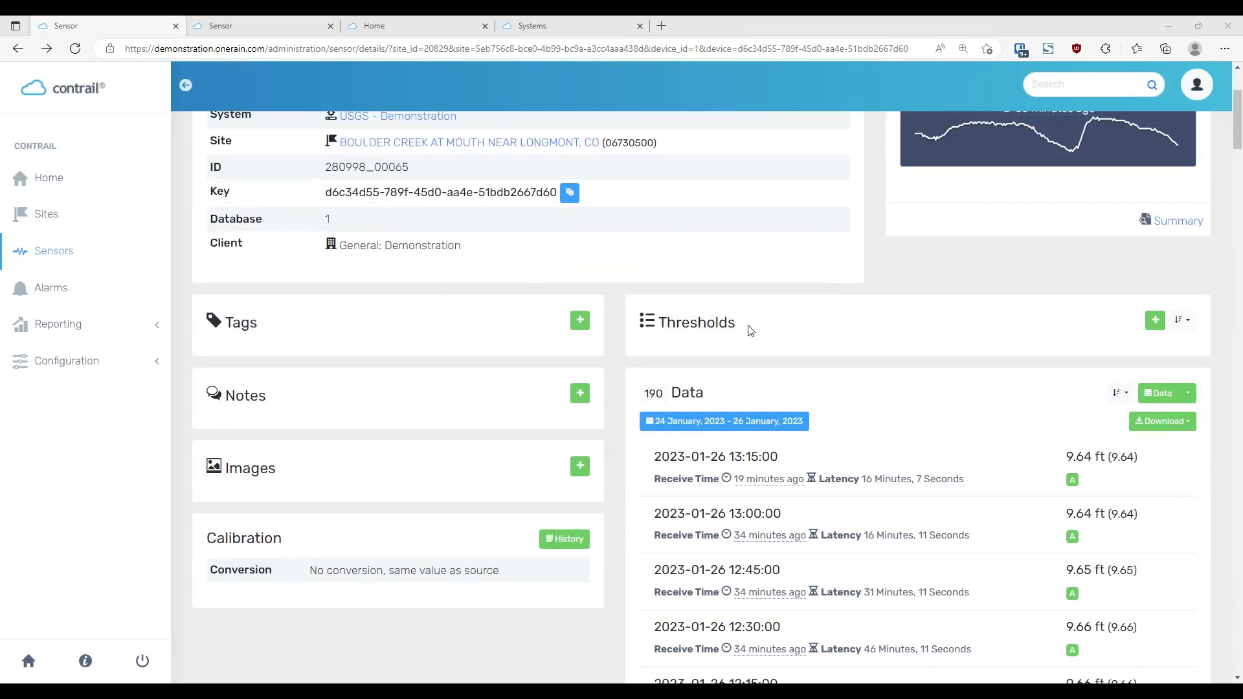
drag(749, 331, 657, 324)
click(817, 327)
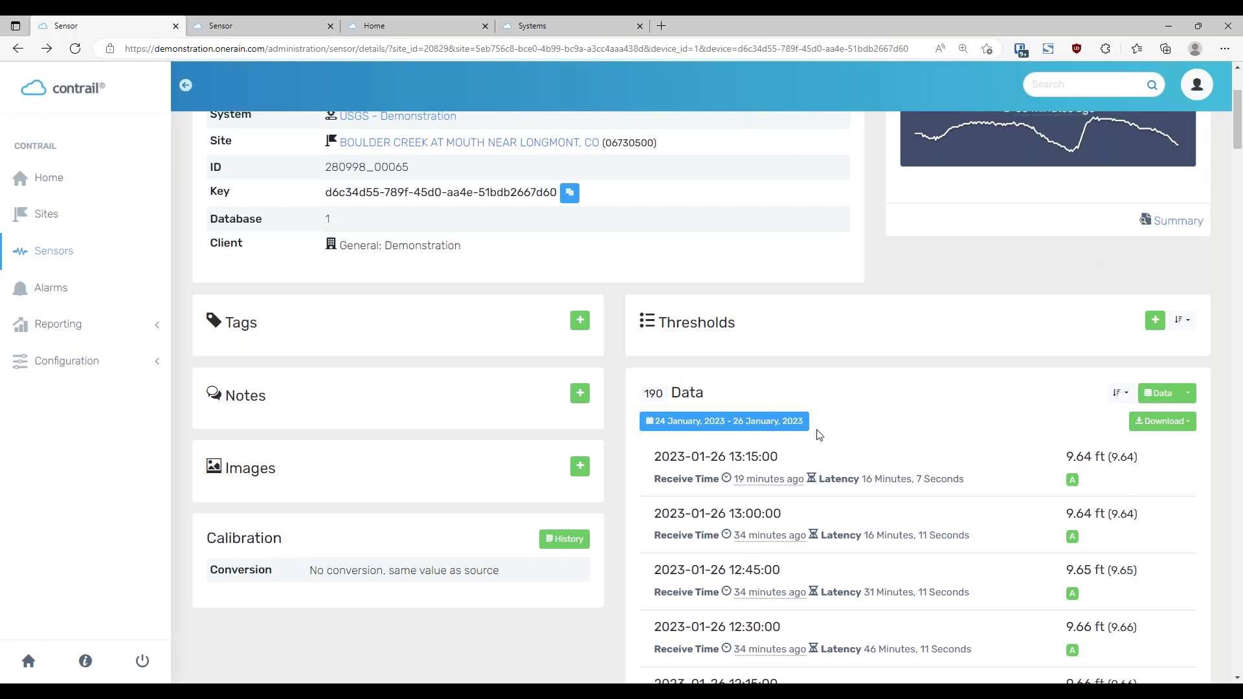
scroll(962, 453, up, 2)
scroll(960, 497, up, 1)
scroll(974, 495, down, 1)
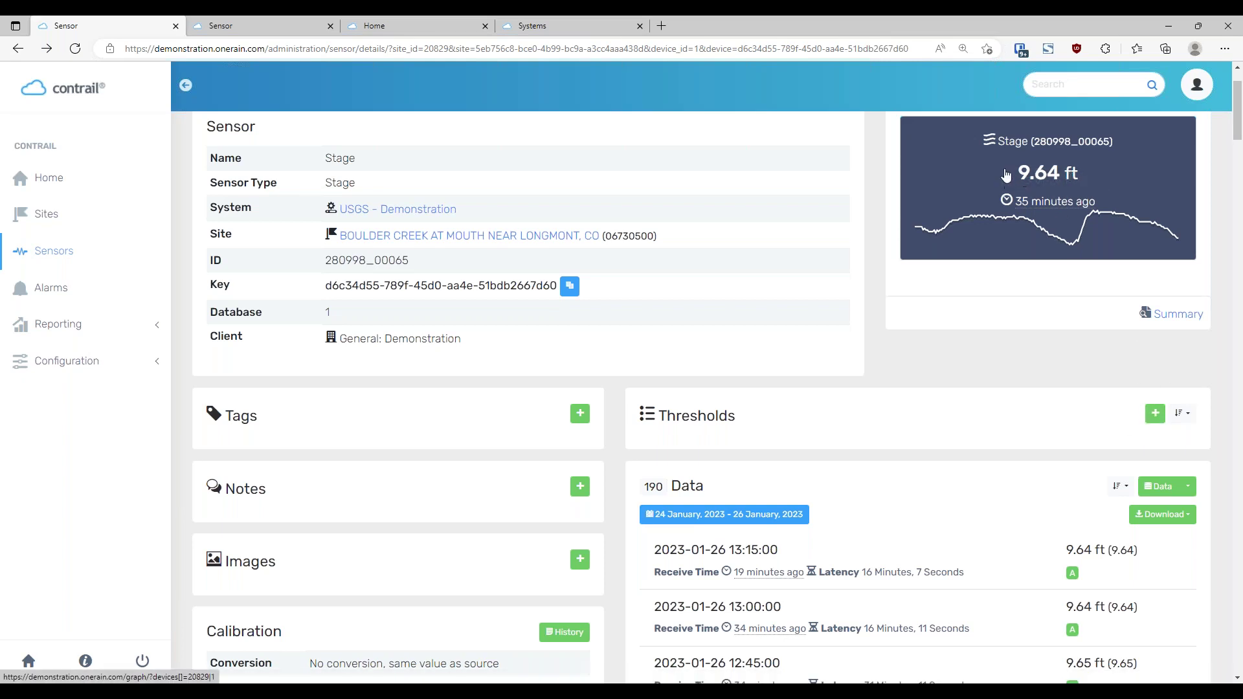
click(1155, 415)
Name the threshold Flood Stage using the NWS Flood Stage suggestion and set value 9.5 ft
click(463, 279)
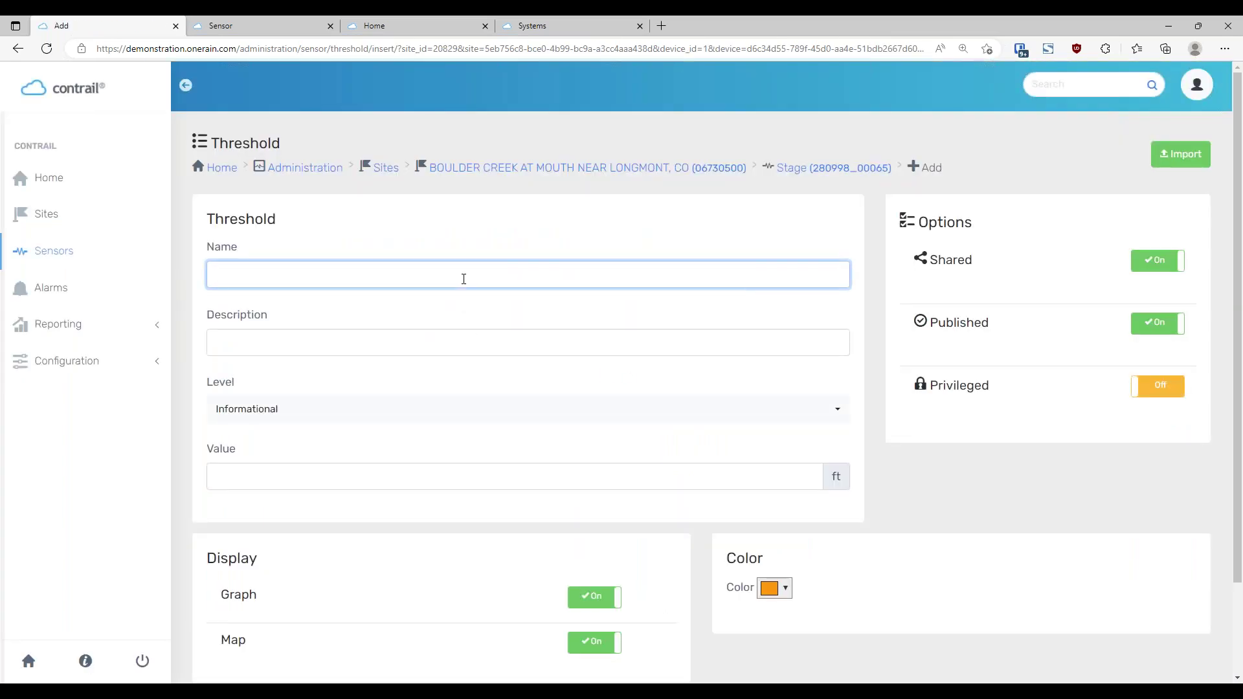
text(Flood Stage)
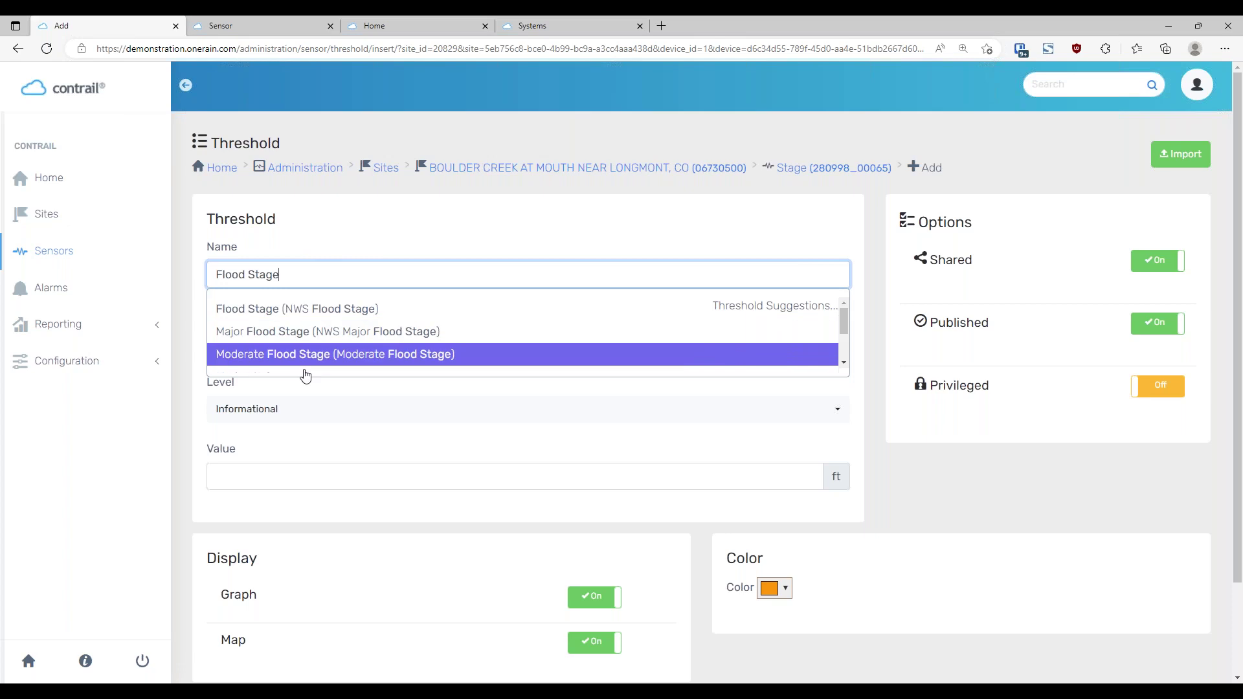
click(330, 308)
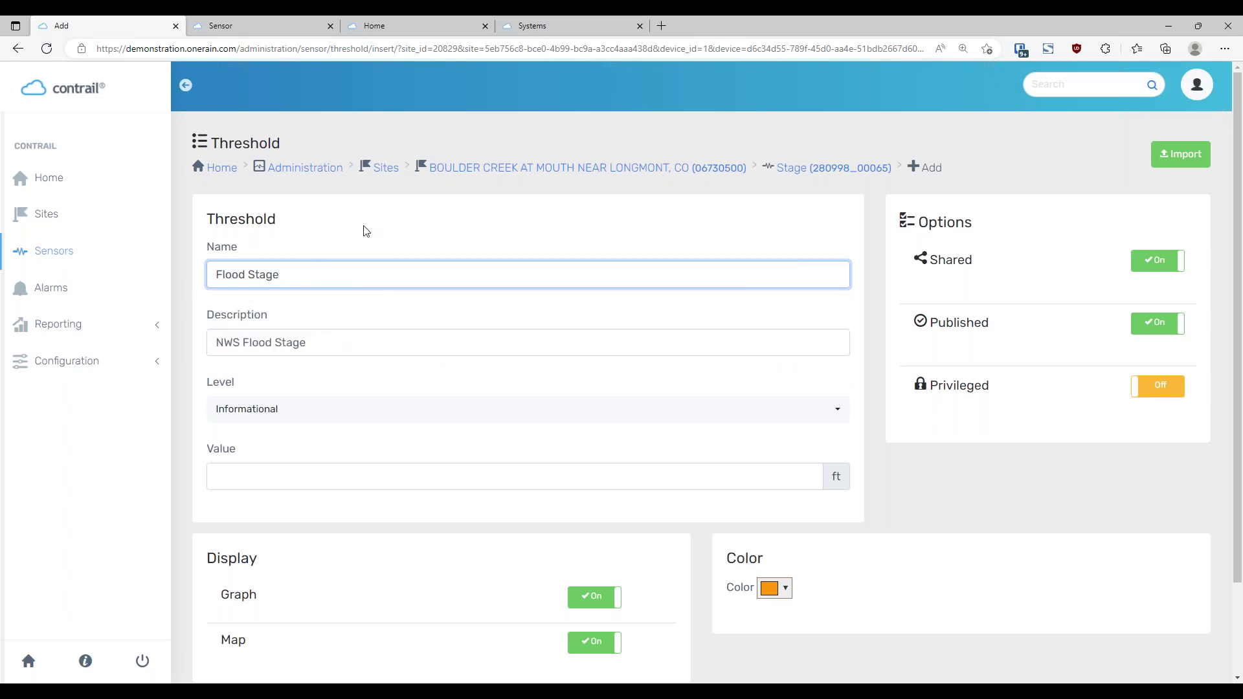
click(338, 340)
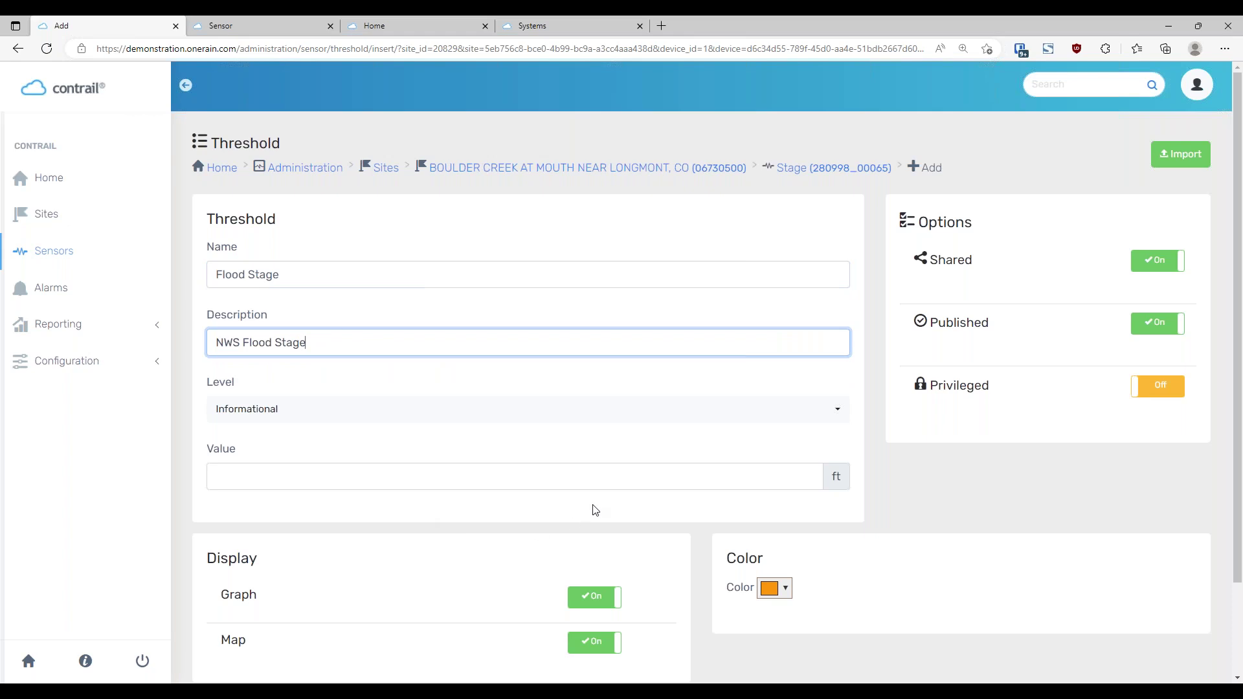
click(436, 473)
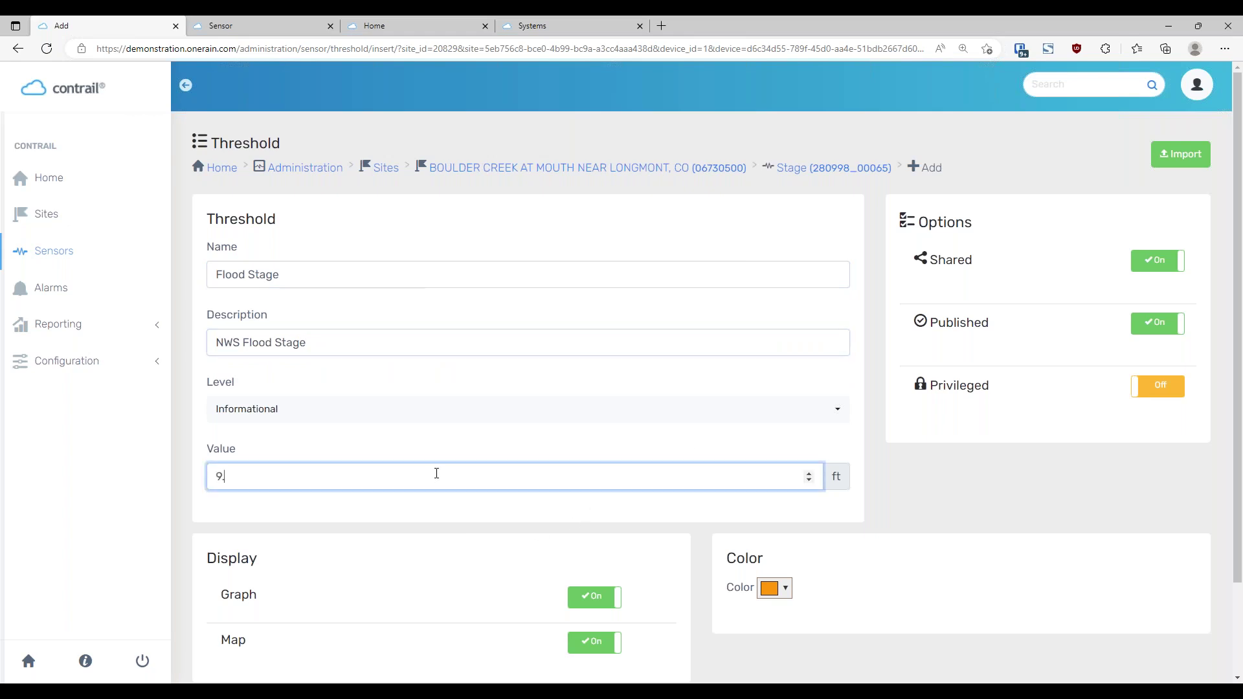
click(597, 451)
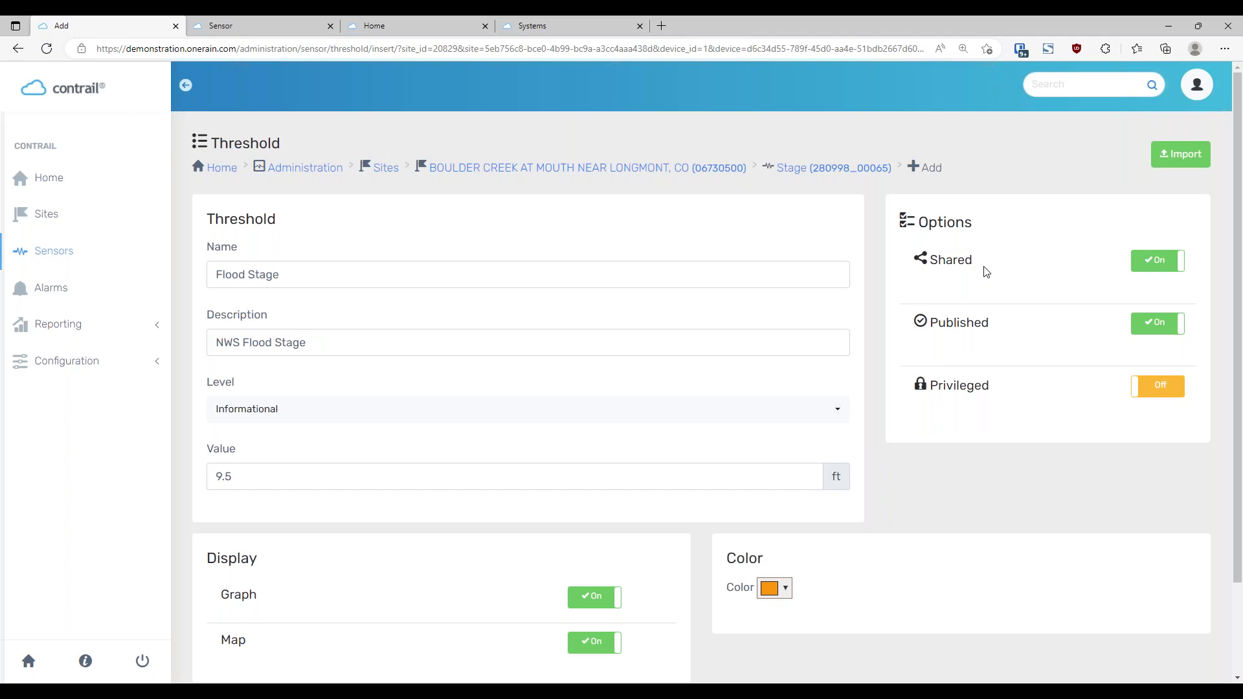
Keep the threshold shown on the graph in orange and save it
scroll(986, 272, down, 2)
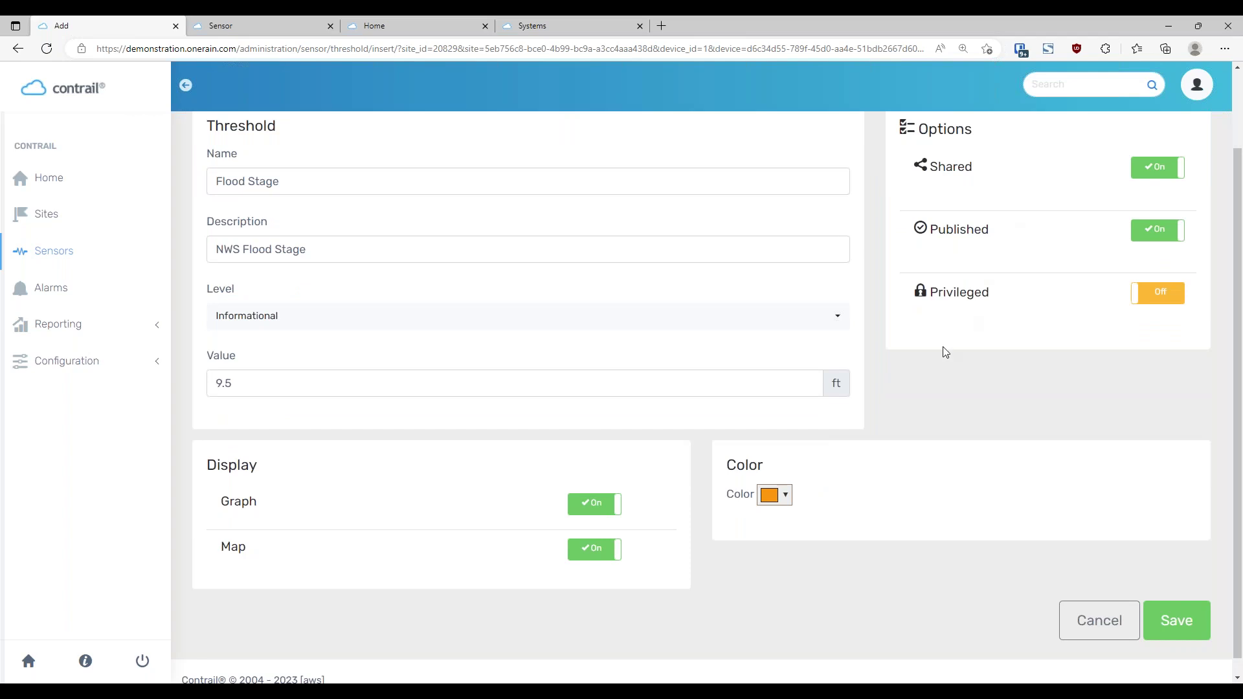
scroll(961, 365, down, 1)
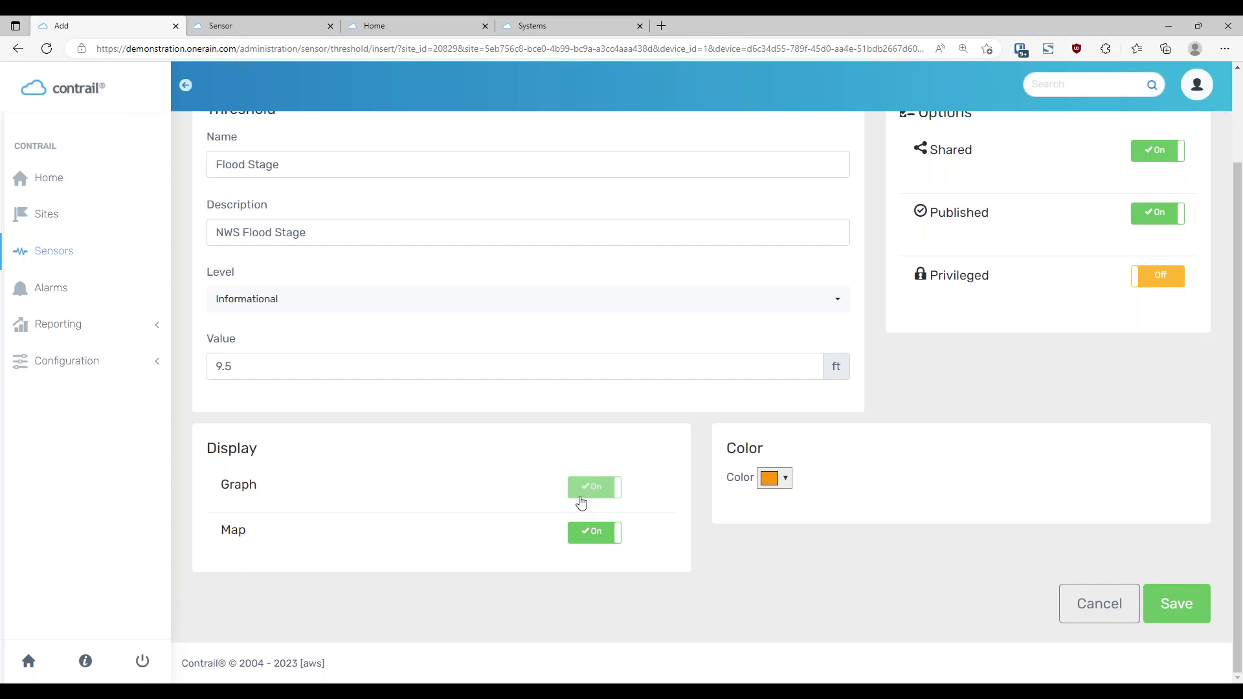
click(582, 502)
click(573, 486)
click(778, 483)
click(930, 447)
scroll(923, 535, up, 2)
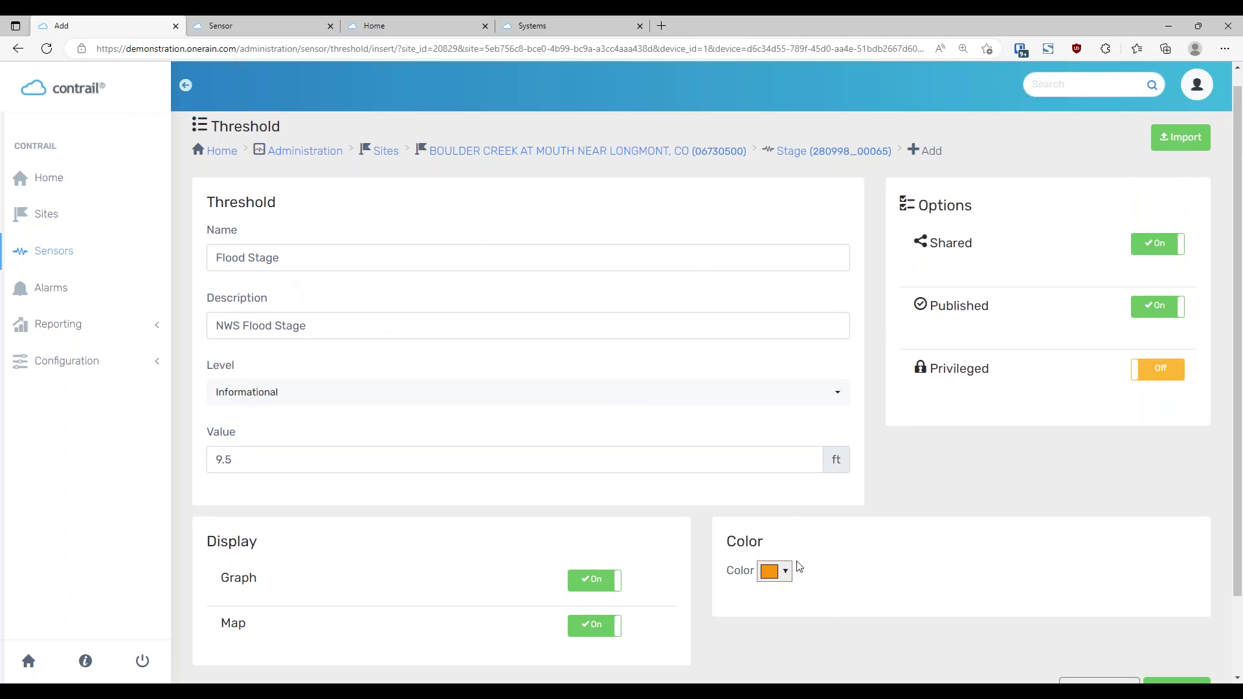
scroll(885, 575, down, 2)
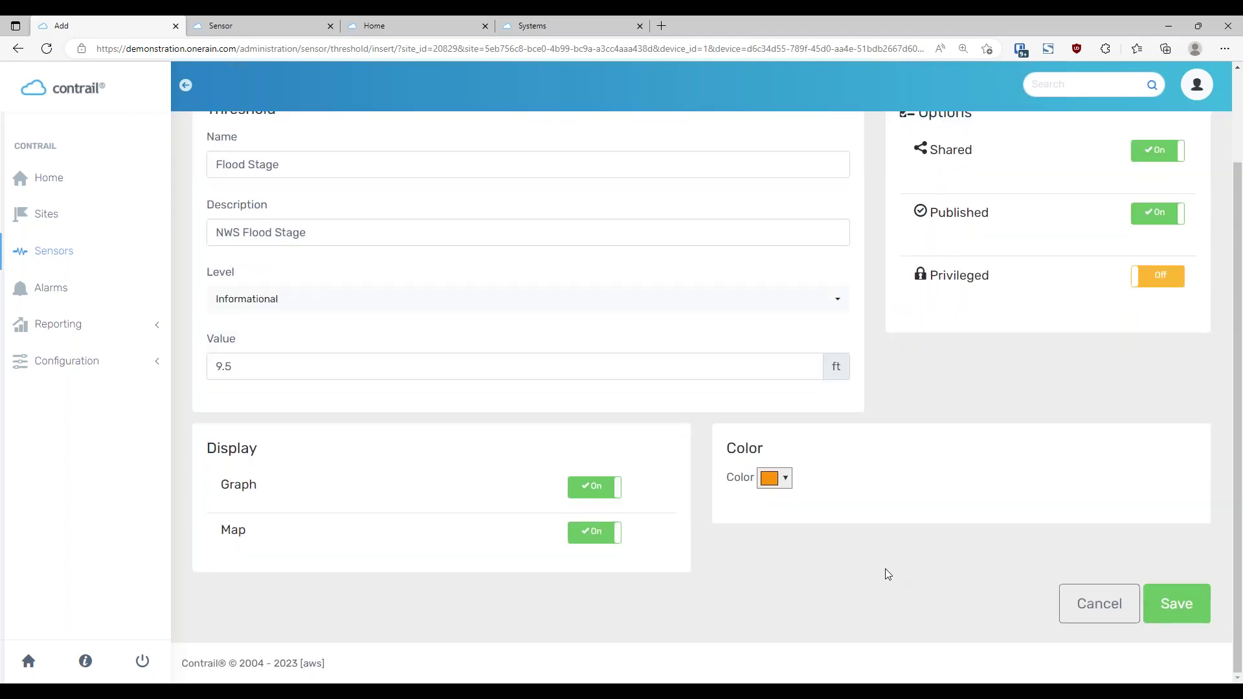
click(1191, 615)
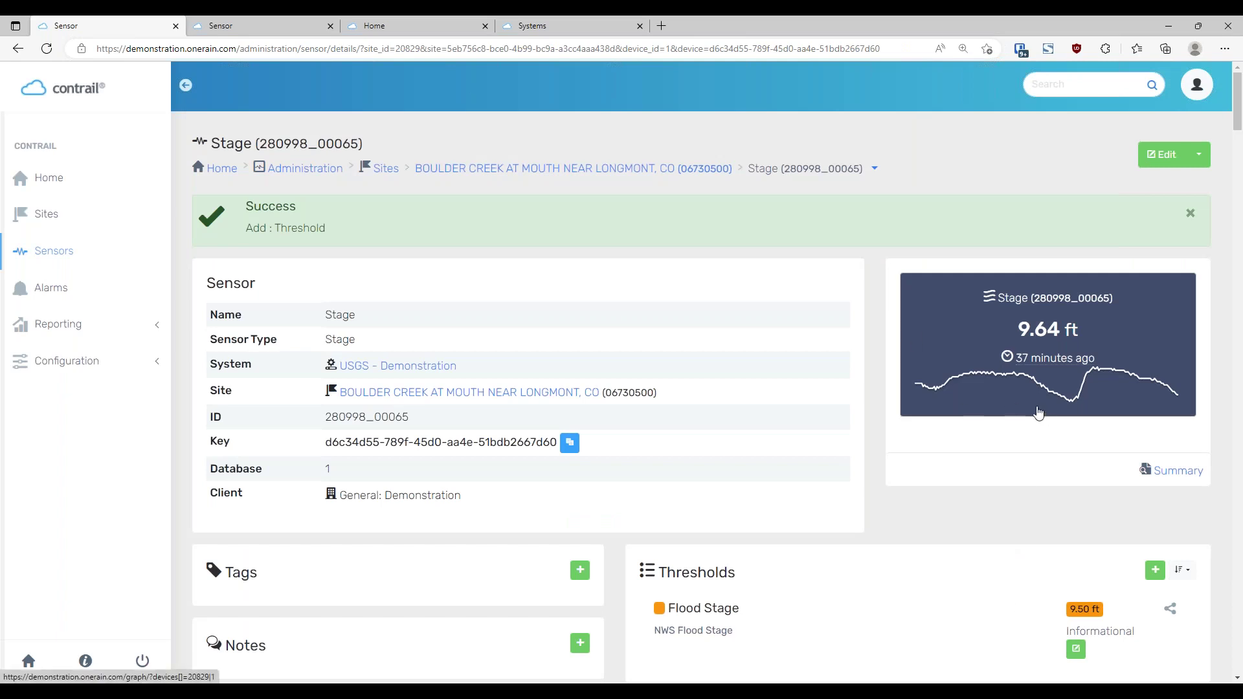
View the Stage graph with its 9.50 ft Flood Stage line, then switch to the Map
click(1050, 398)
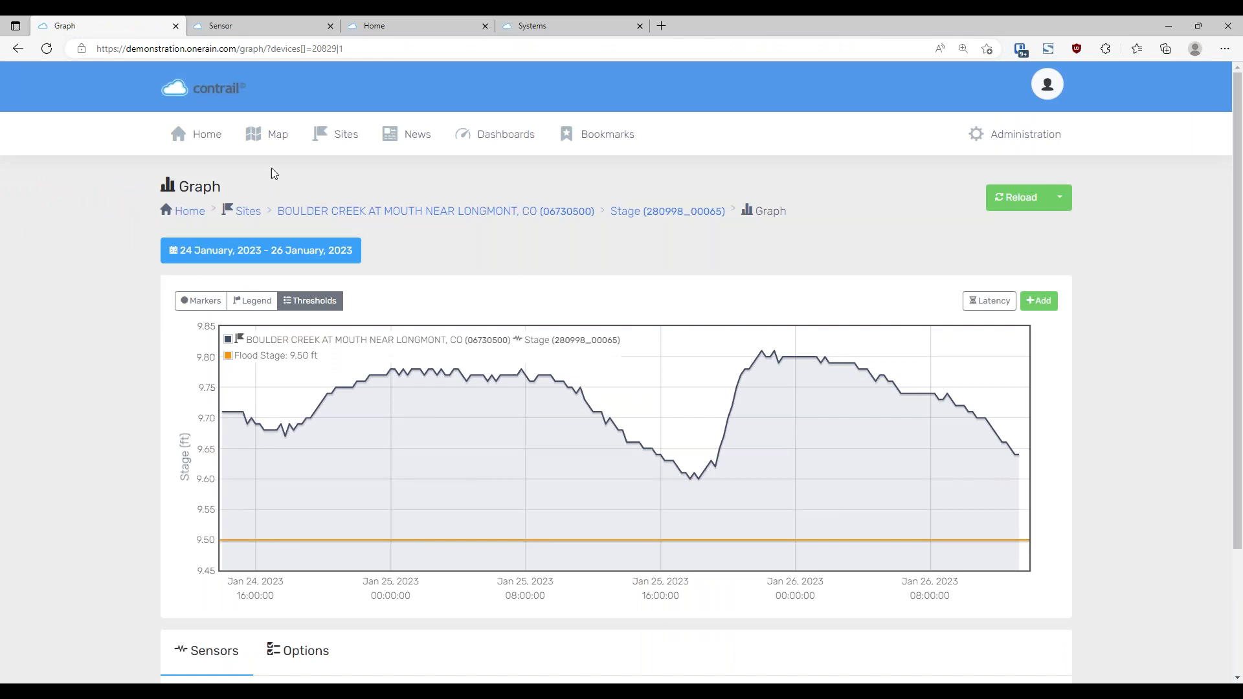
click(276, 144)
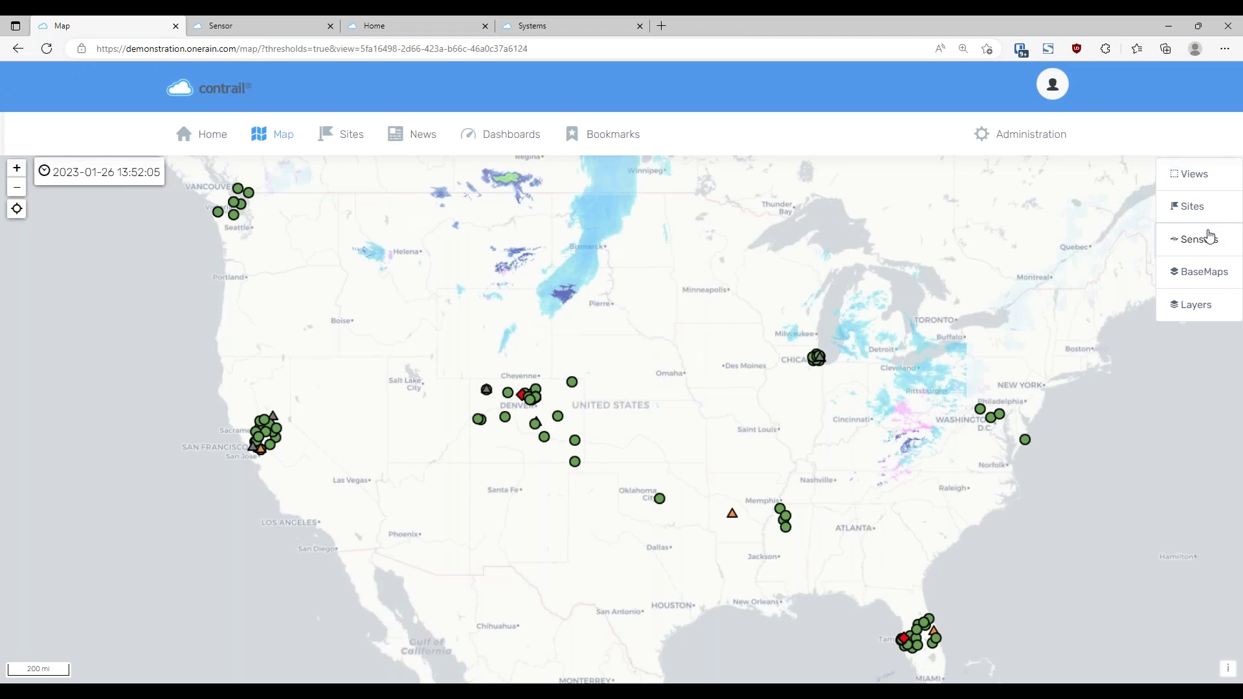
Filter the map to Stage sensors and set Thresholds to Yes for threshold colouring
click(1206, 238)
click(1185, 206)
scroll(1170, 286, down, 1)
scroll(1159, 259, up, 1)
text(stag)
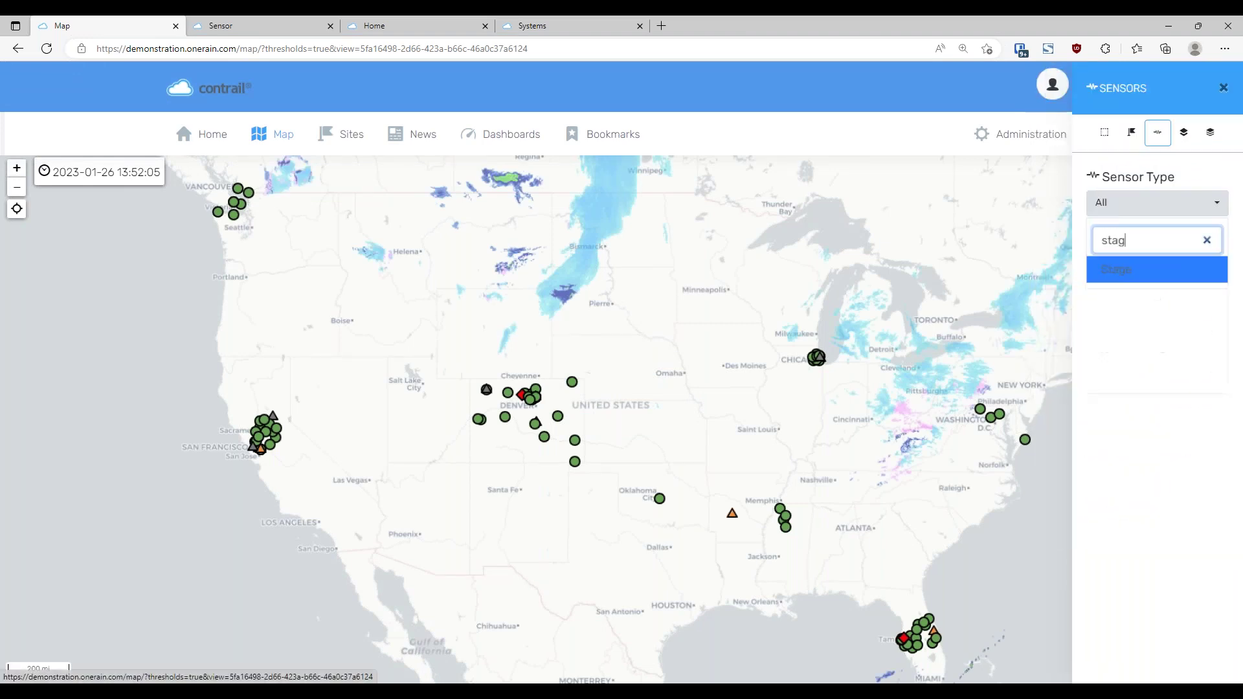
click(1155, 271)
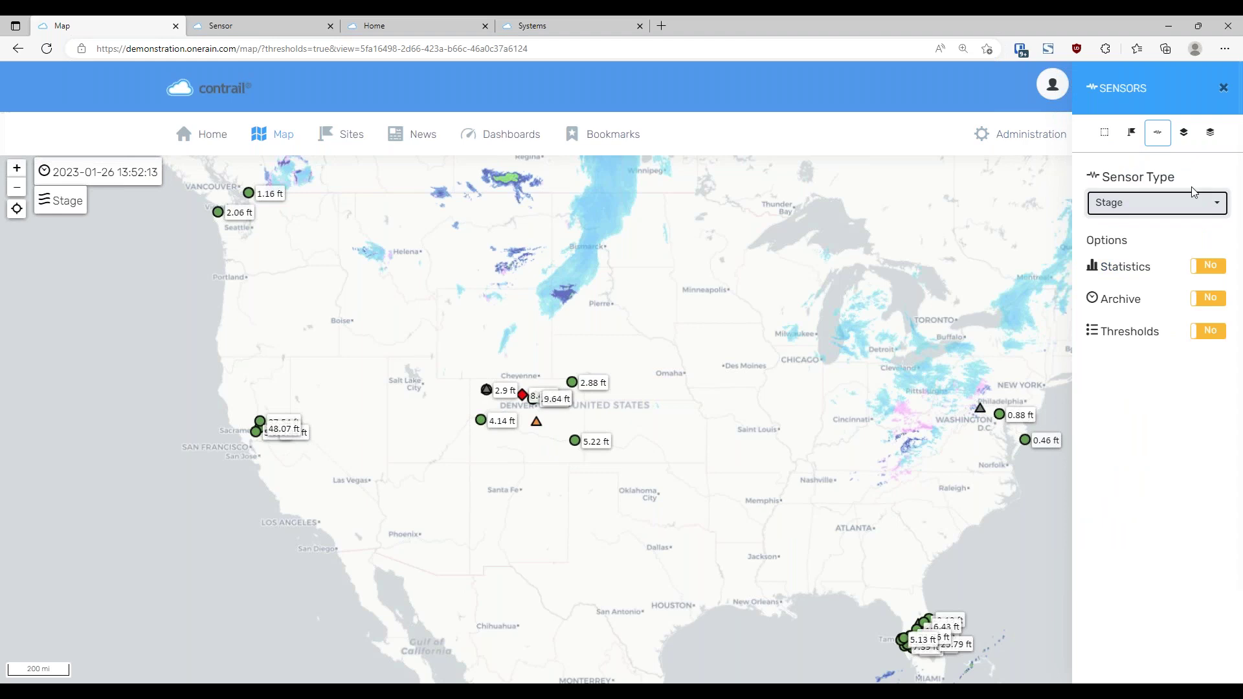
click(1214, 333)
click(1215, 337)
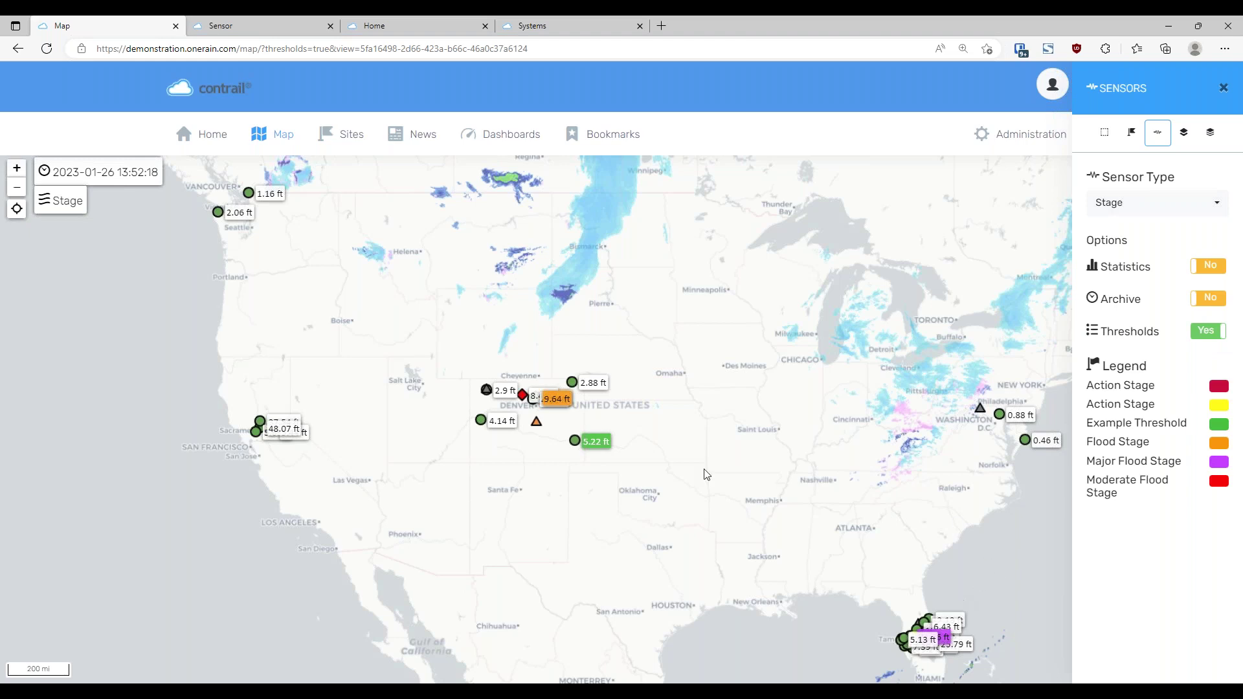
Check the orange Flood Stage legend entry near Longmont, then return to the sensor details page
scroll(557, 399, up, 1)
scroll(557, 399, up, 5)
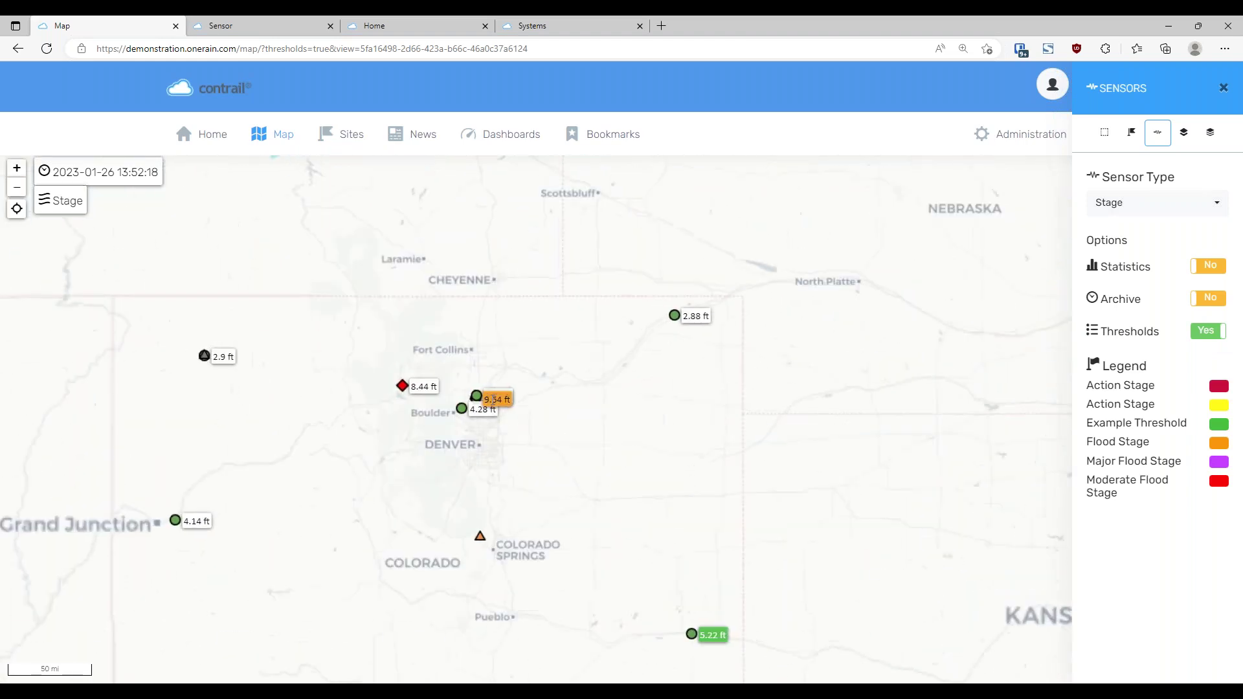
scroll(474, 384, up, 3)
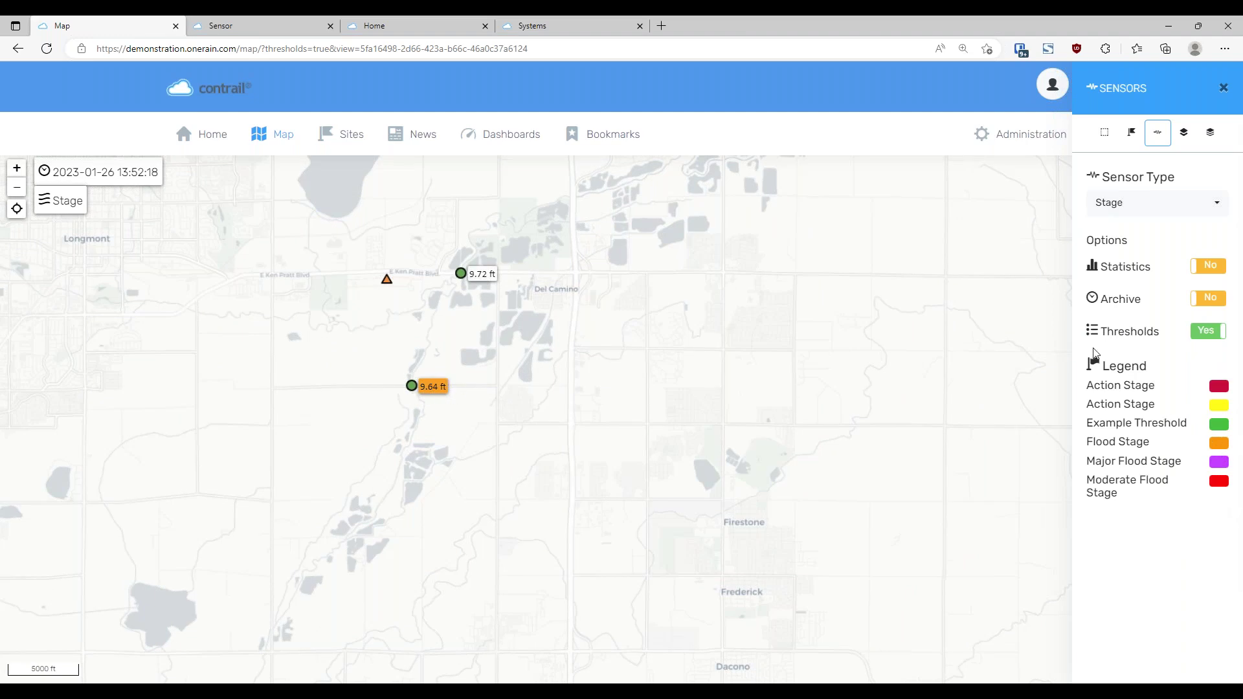
drag(1088, 441, 1160, 440)
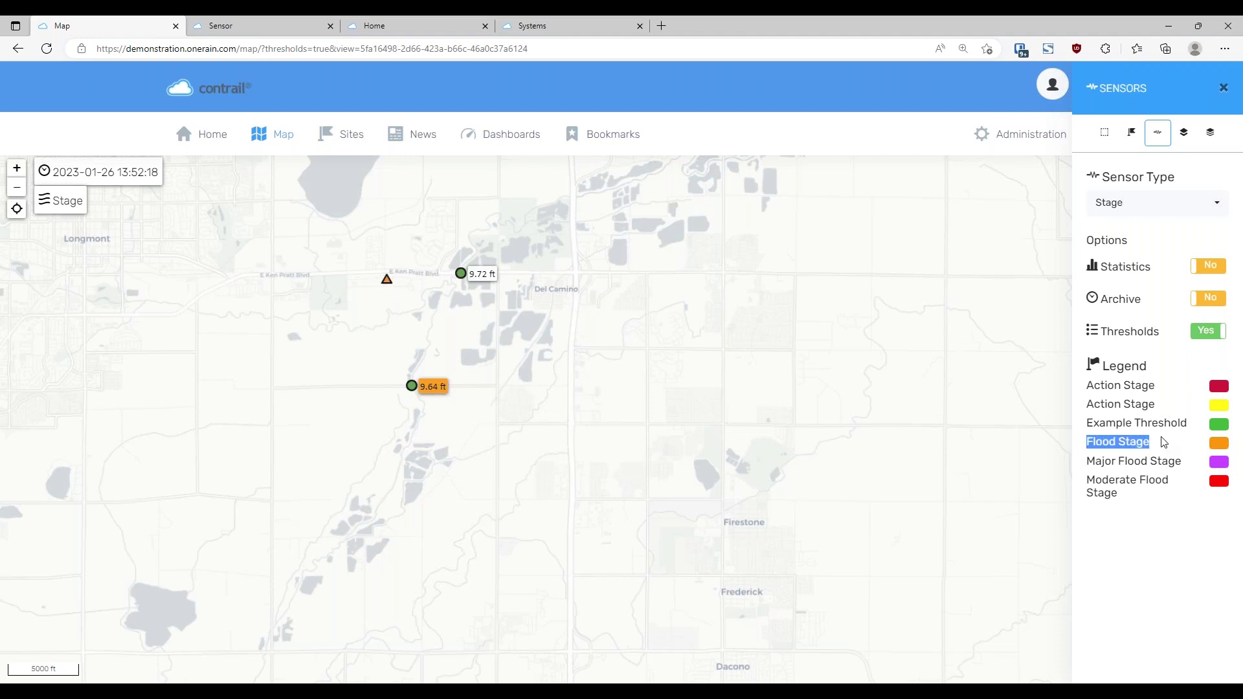
click(1223, 534)
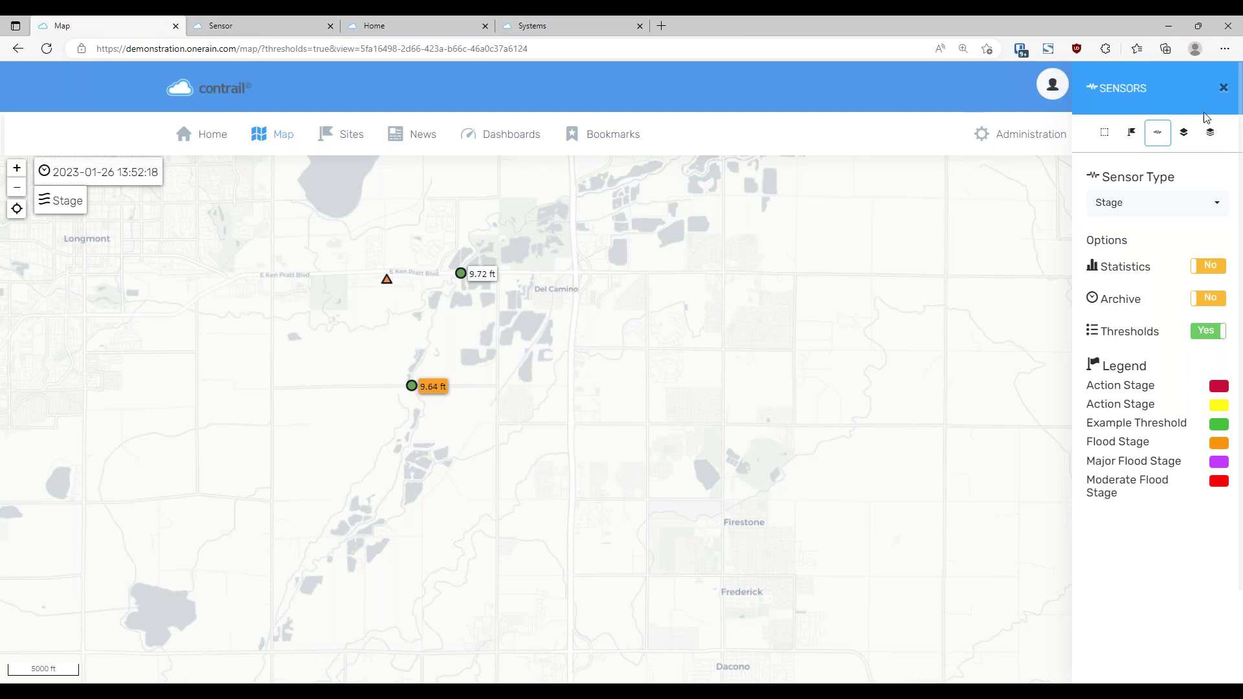
click(1223, 89)
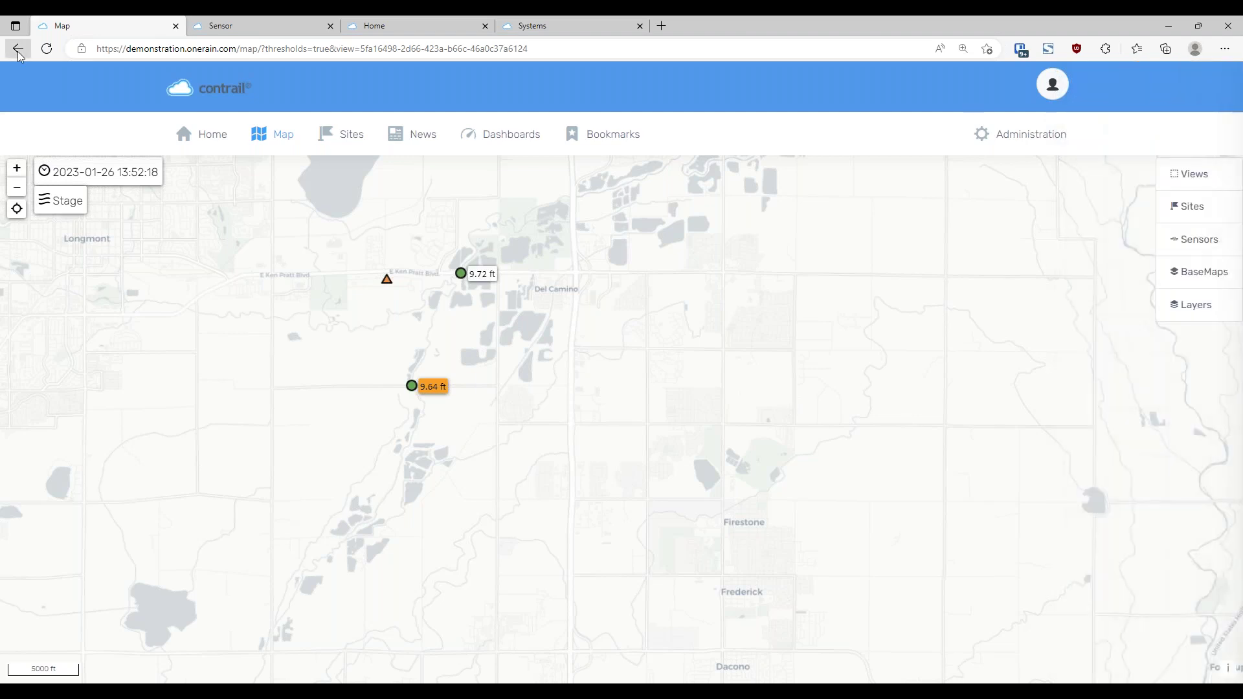
click(17, 49)
click(17, 50)
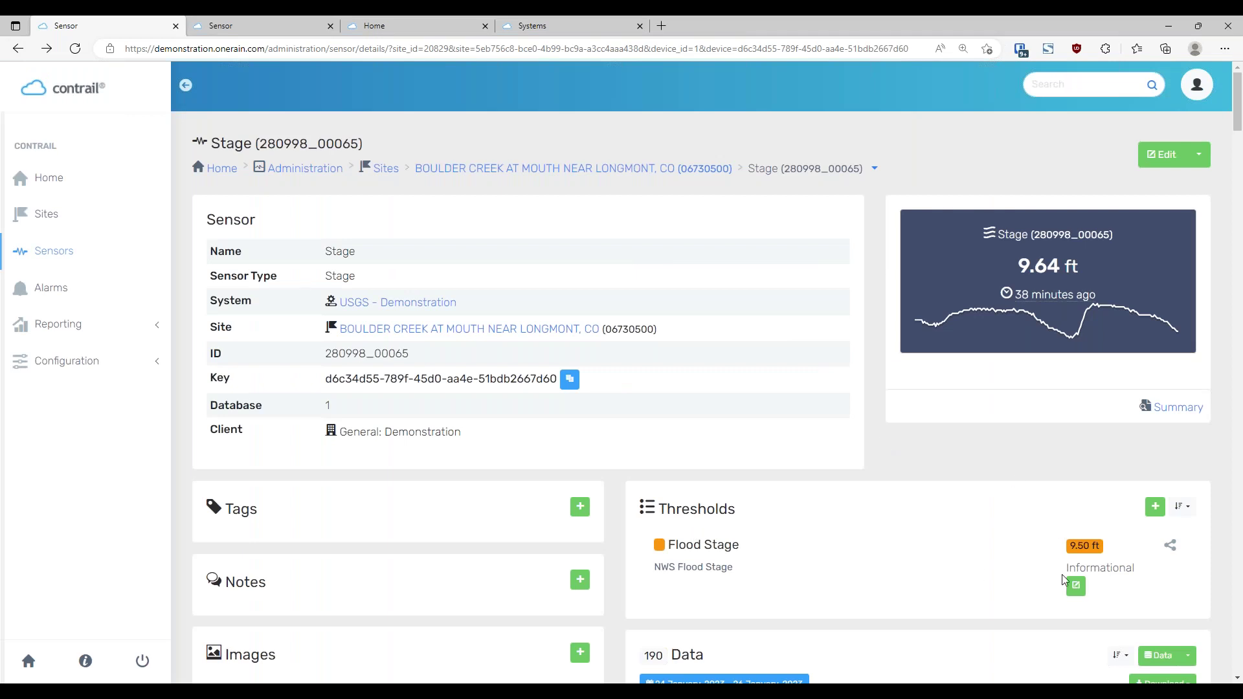
Delete the Flood Stage threshold and confirm, then expand Configuration in the sidebar
click(1076, 586)
click(1181, 167)
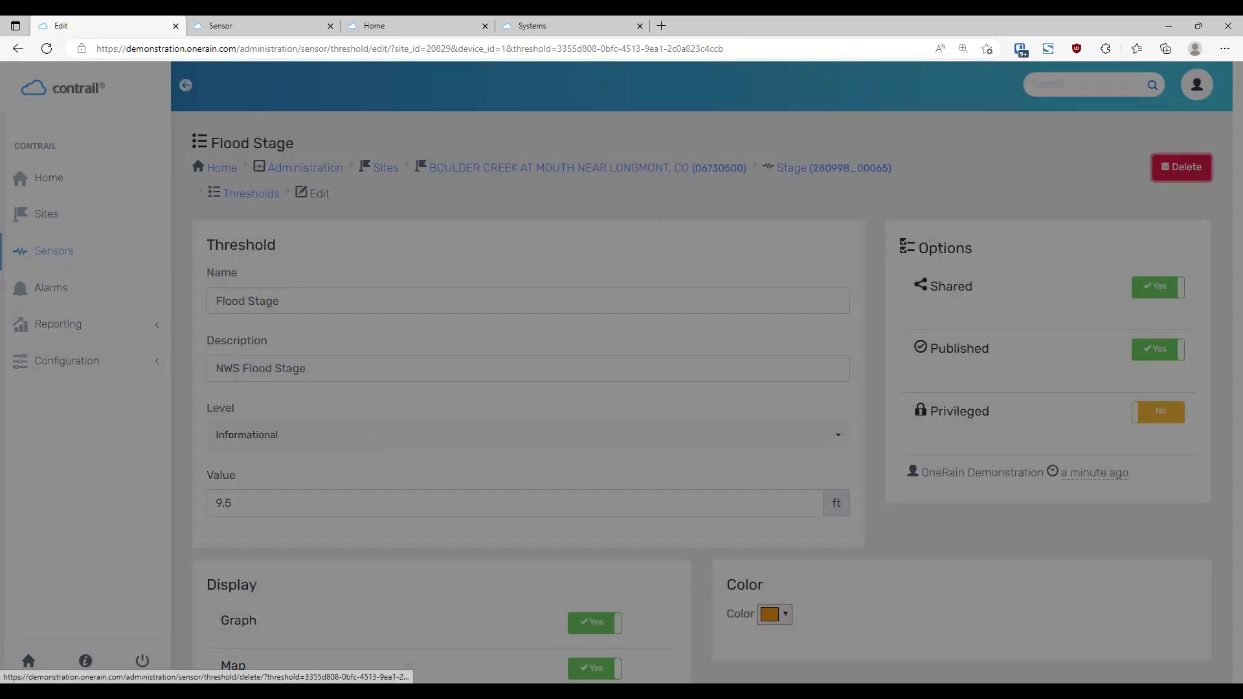
click(651, 262)
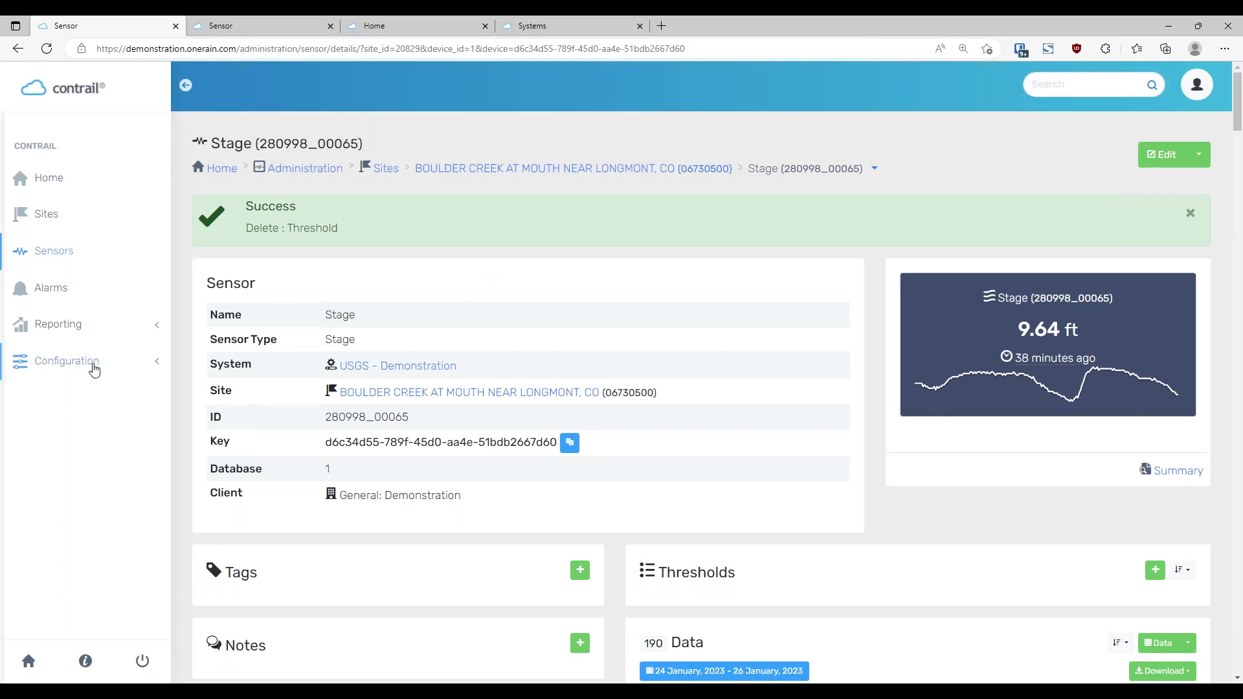
click(88, 362)
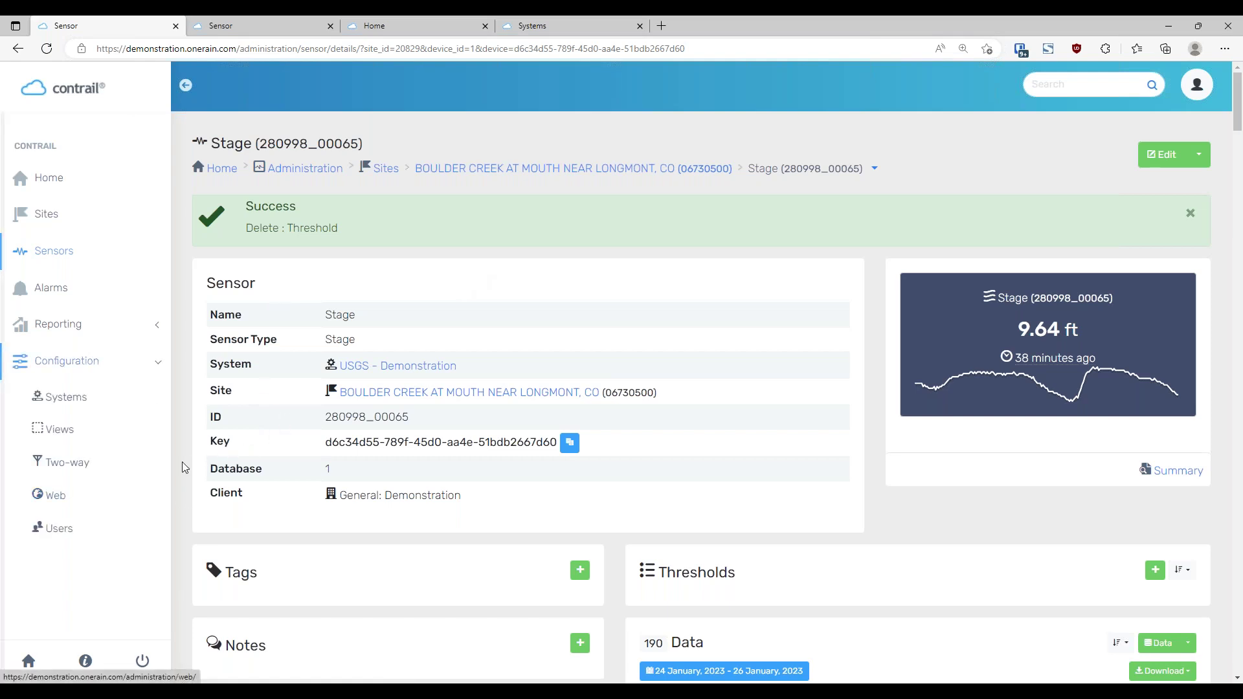
Go to the Views list under Configuration in the sidebar
scroll(182, 454, down, 1)
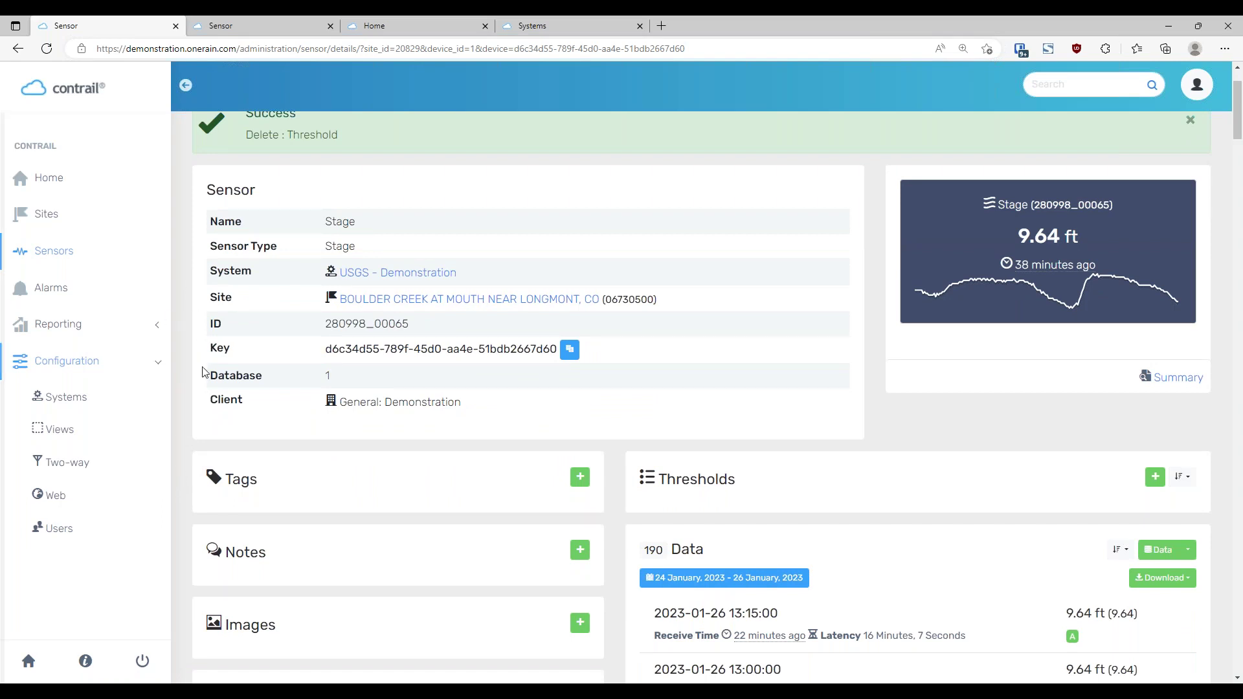
click(60, 437)
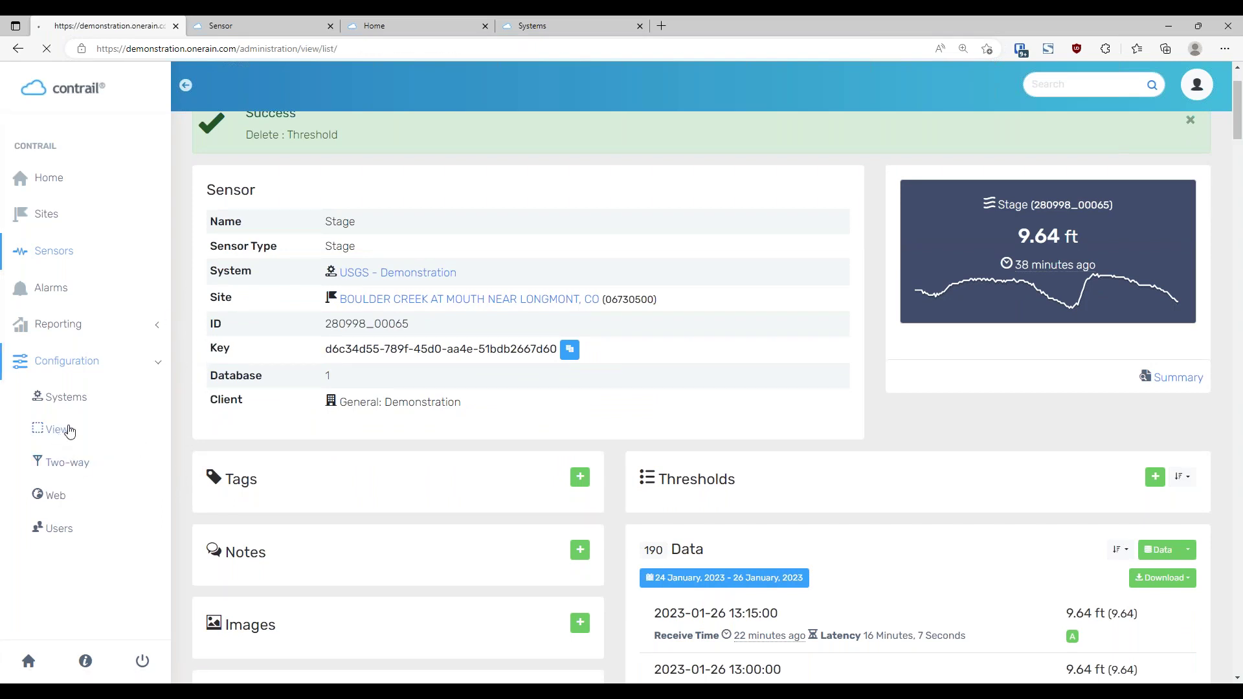
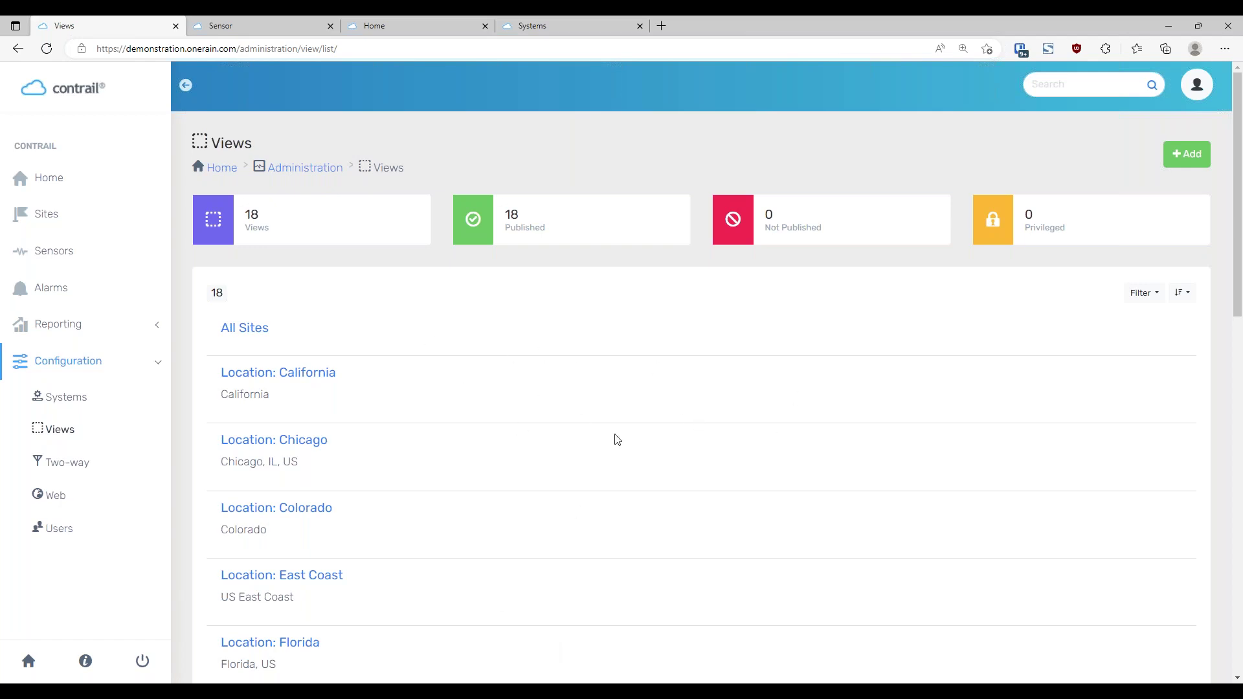
Scroll through the Views list and highlight the All Sites view name
scroll(614, 437, down, 1)
scroll(618, 433, up, 1)
scroll(470, 426, down, 10)
scroll(476, 401, up, 10)
drag(267, 331, 222, 331)
click(392, 343)
Highlight the Location: California view name and browse the rest of the views list
drag(347, 379, 222, 373)
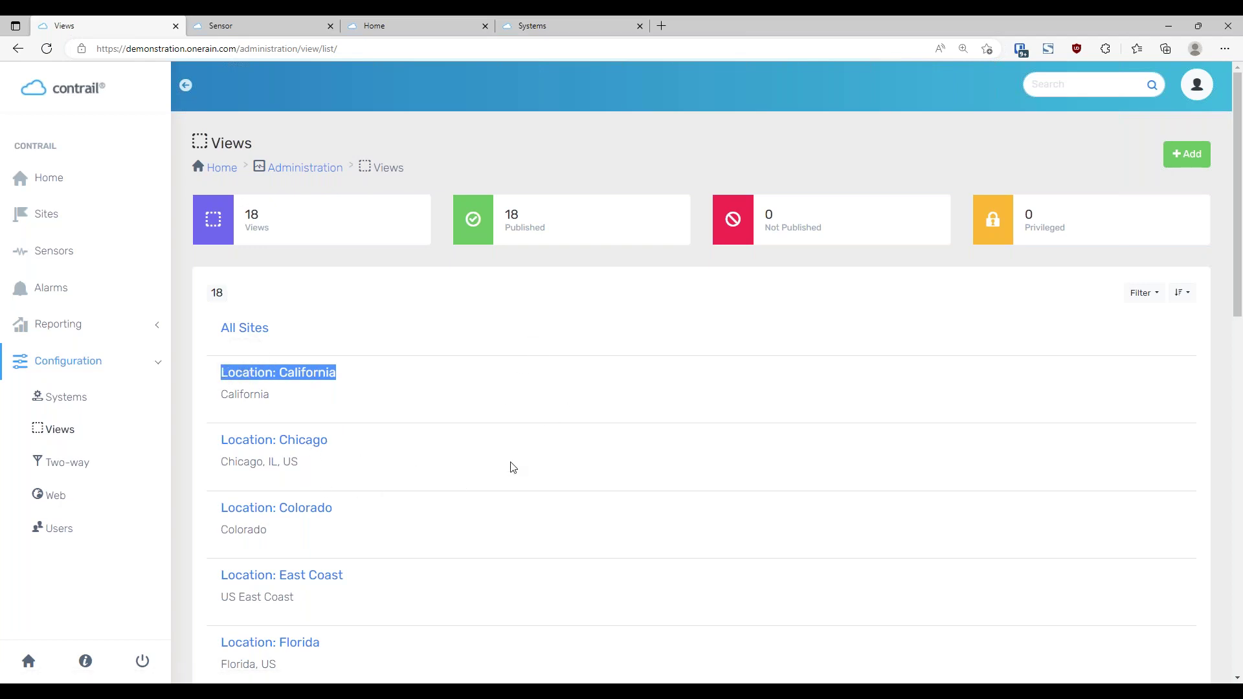
scroll(511, 466, down, 1)
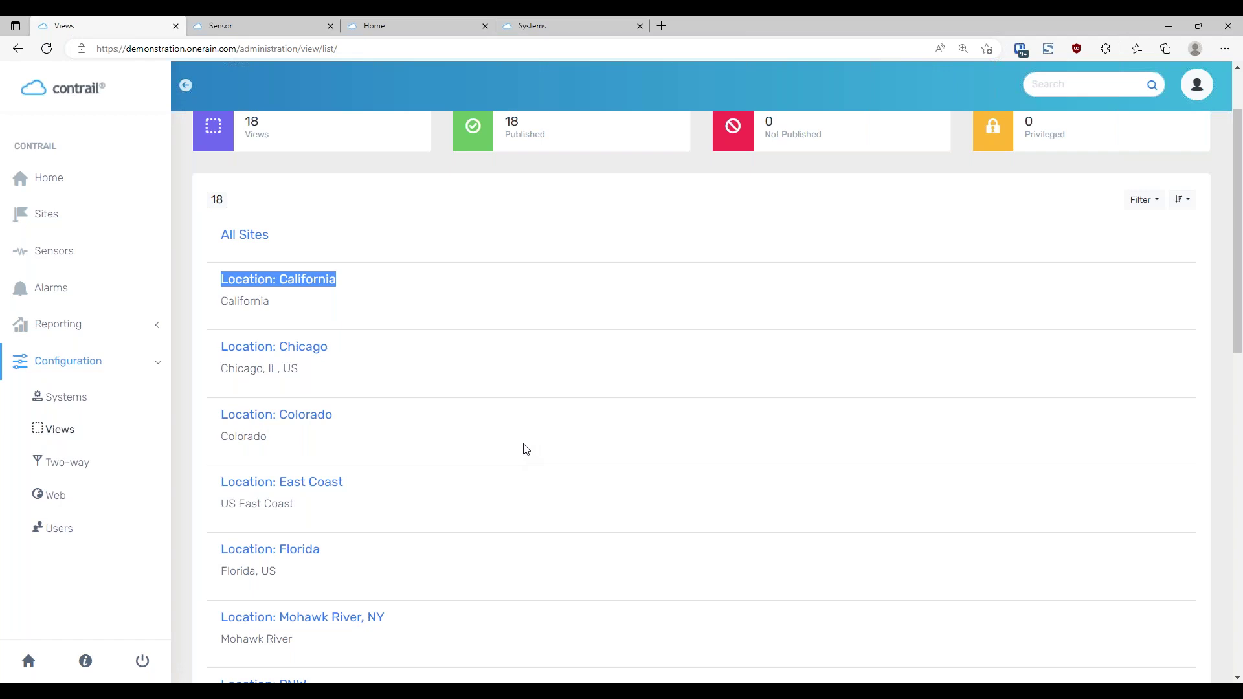
scroll(525, 449, down, 4)
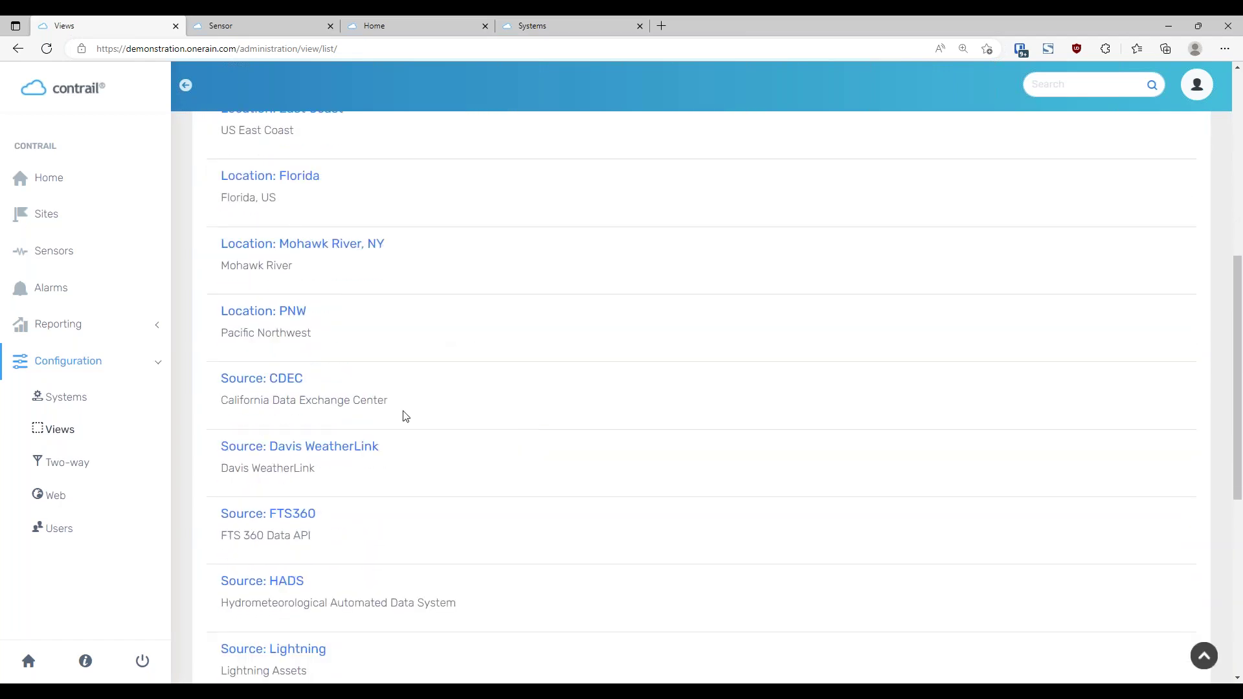
scroll(466, 383, down, 1)
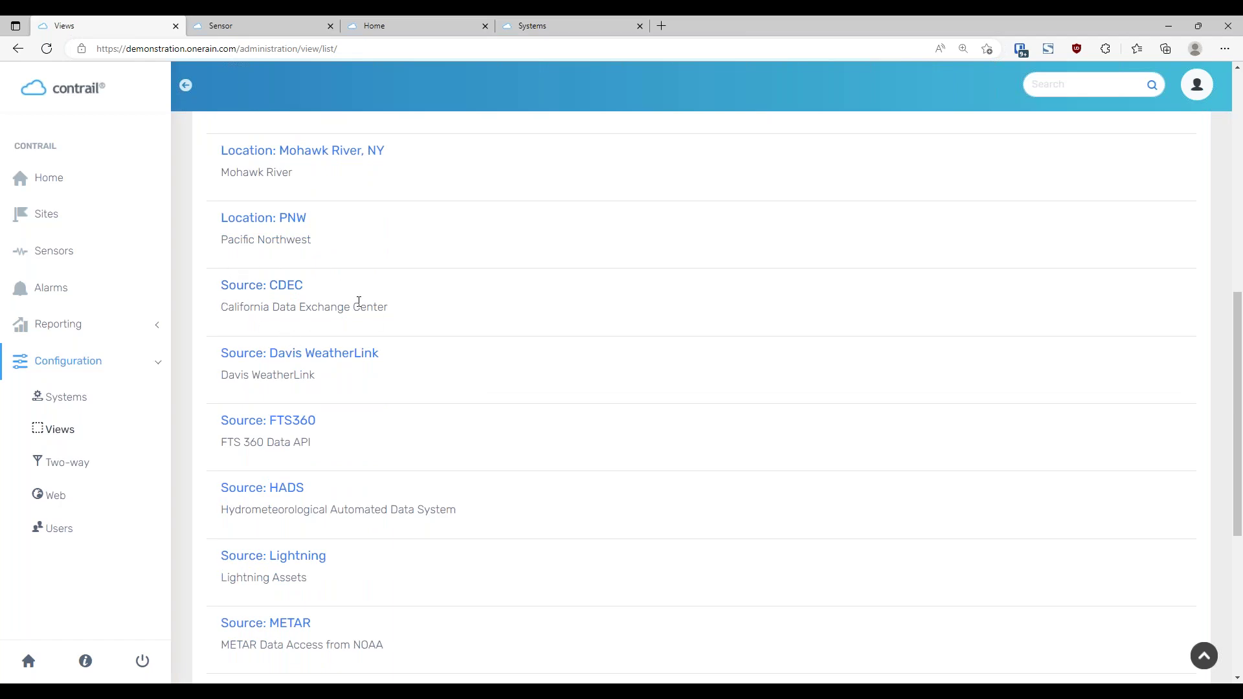
scroll(552, 404, down, 3)
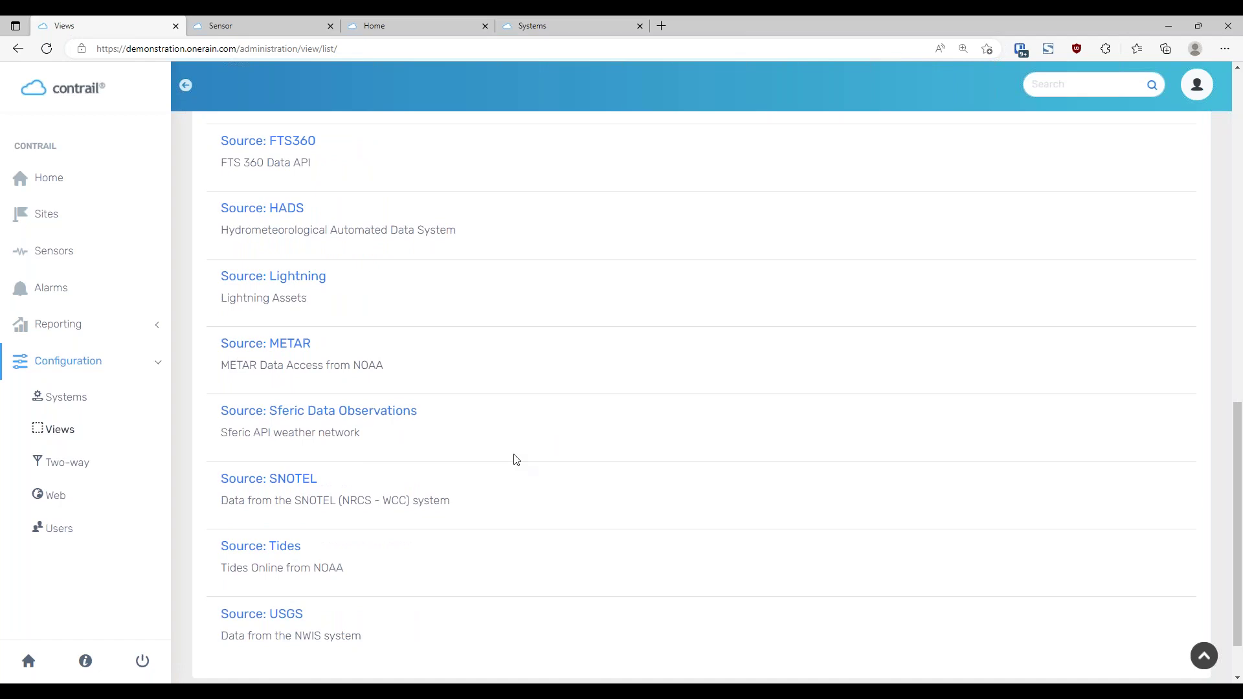
scroll(562, 487, down, 2)
scroll(555, 511, up, 5)
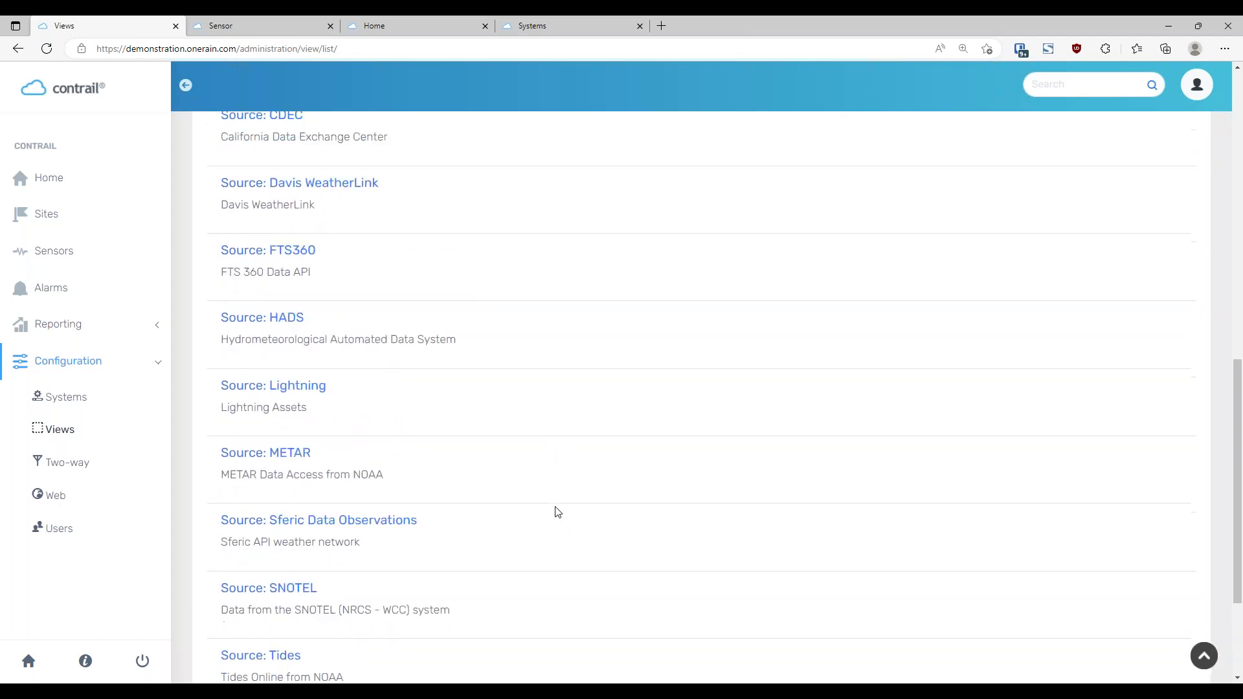
scroll(558, 513, up, 6)
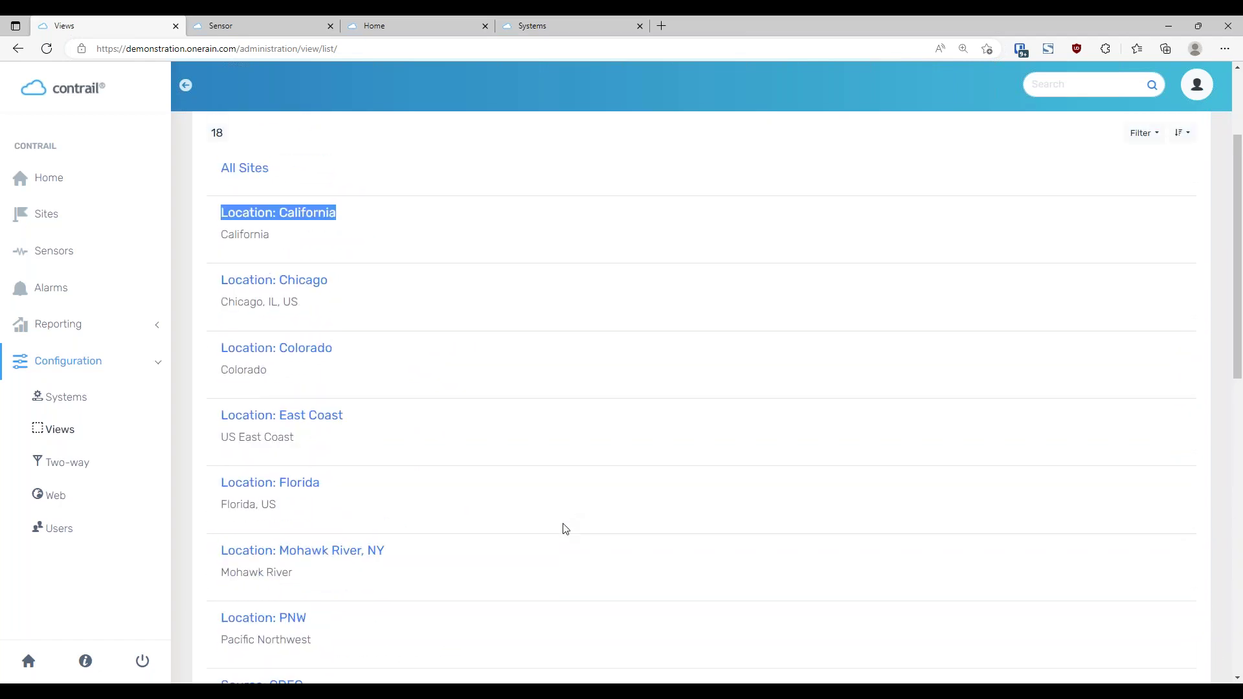
scroll(565, 529, up, 1)
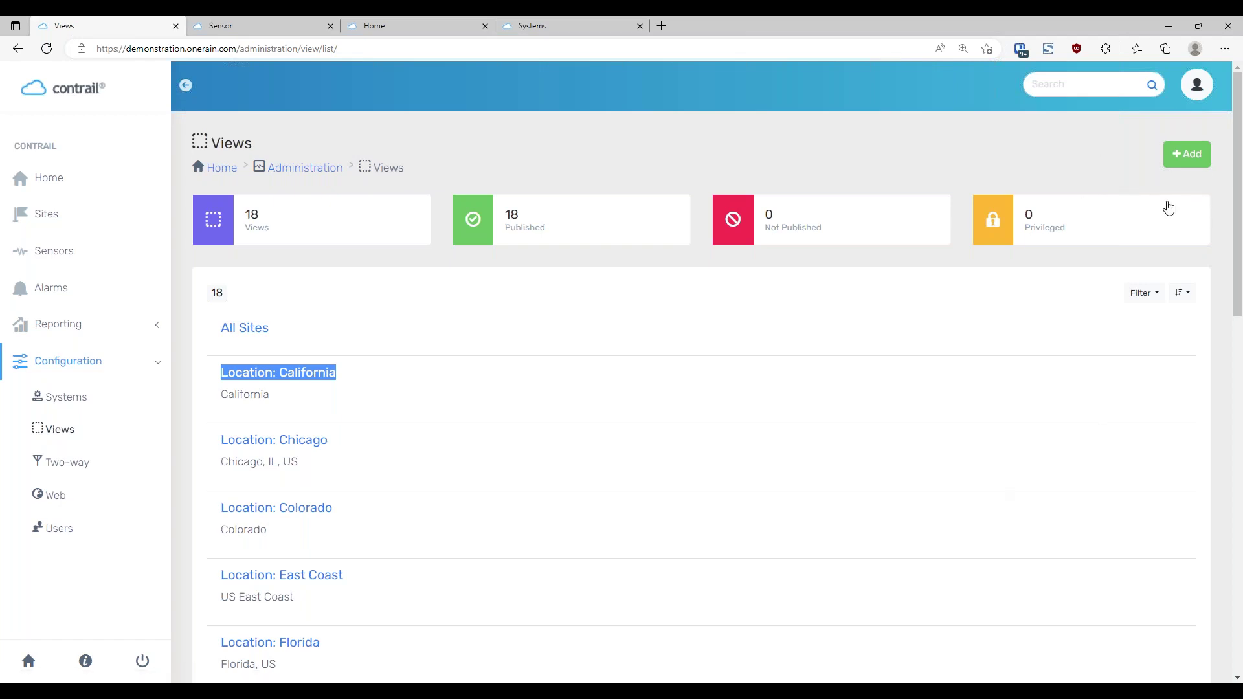
Add a view named 'Training' with description 'Training View' and save it
click(1191, 154)
click(447, 263)
text(Training)
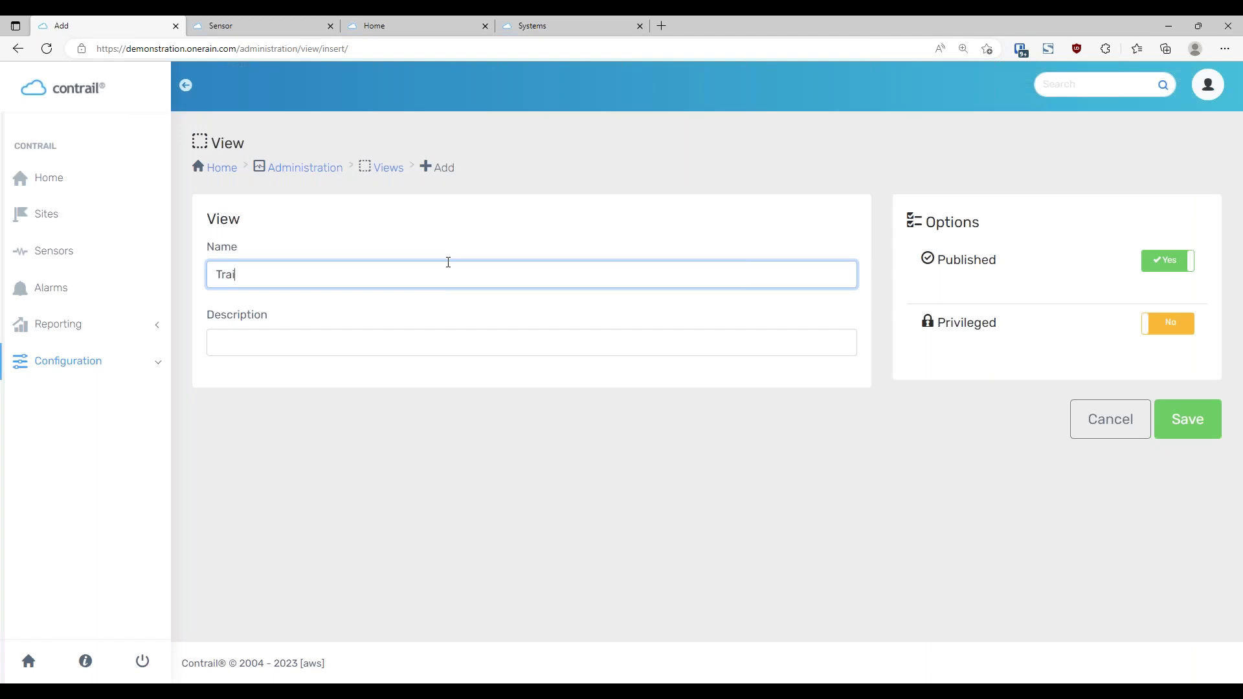
key(Tab)
text(Training View)
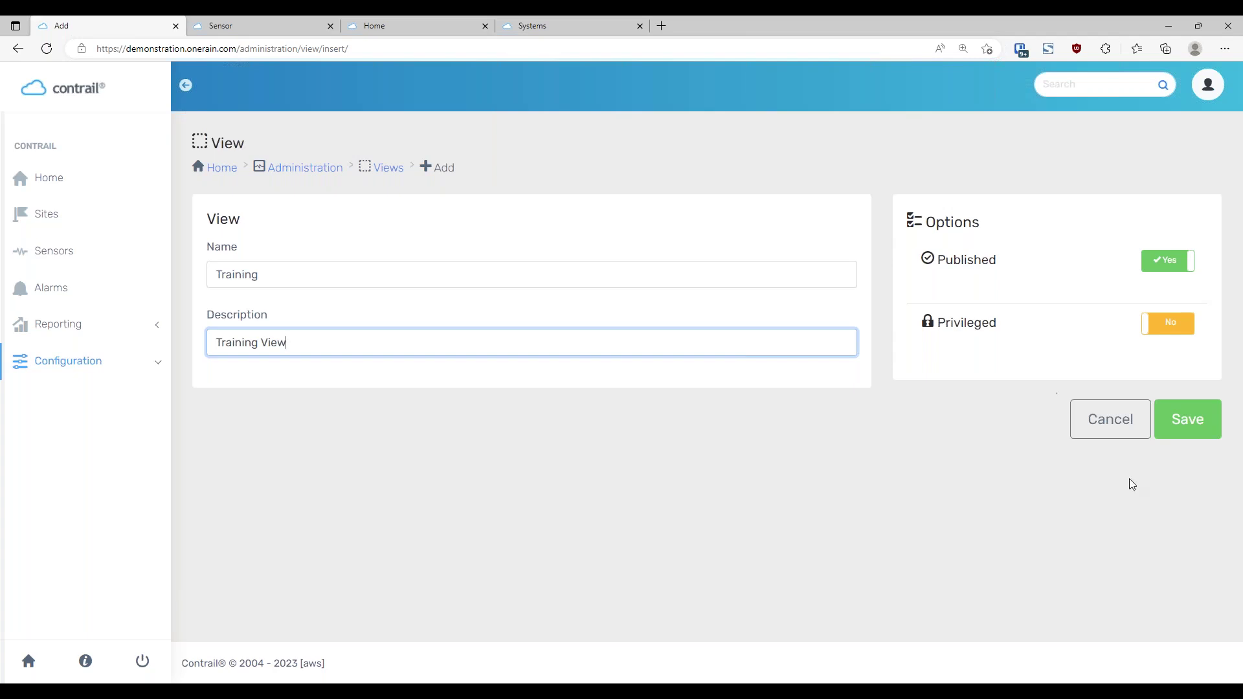
click(1191, 428)
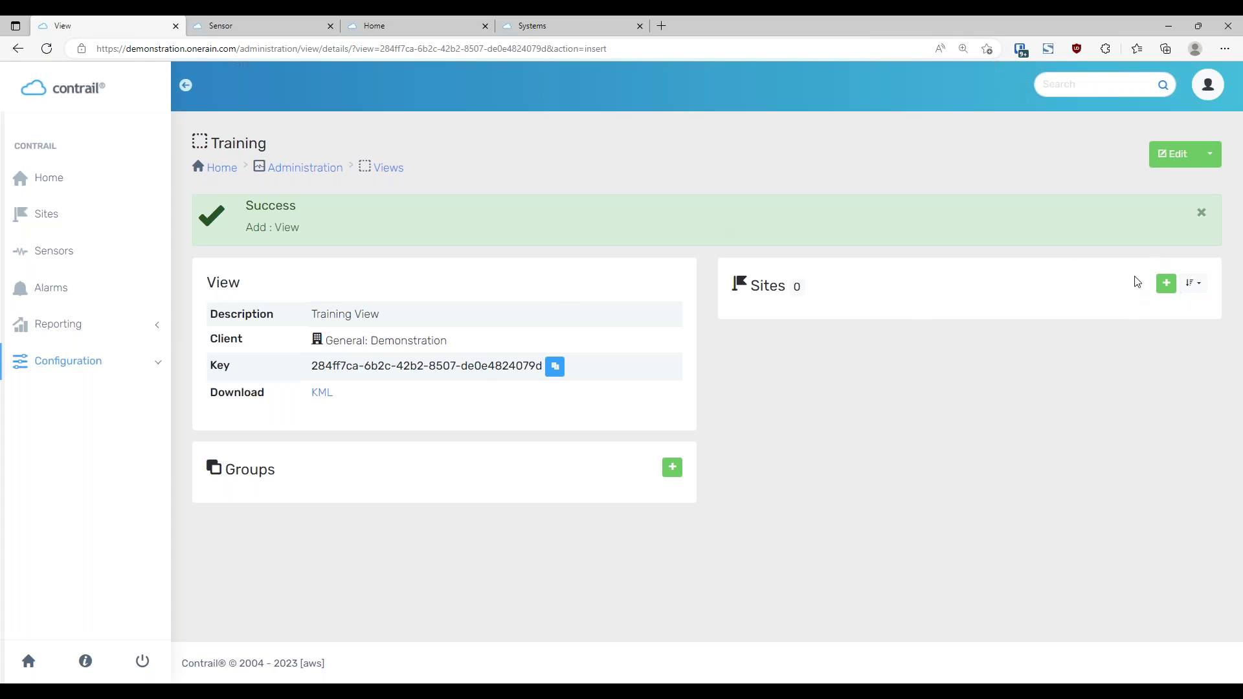
Tick 1 MVD Lower, 2 MVD Upper and 3 Syrah for the Training view, then return to its details
click(1165, 284)
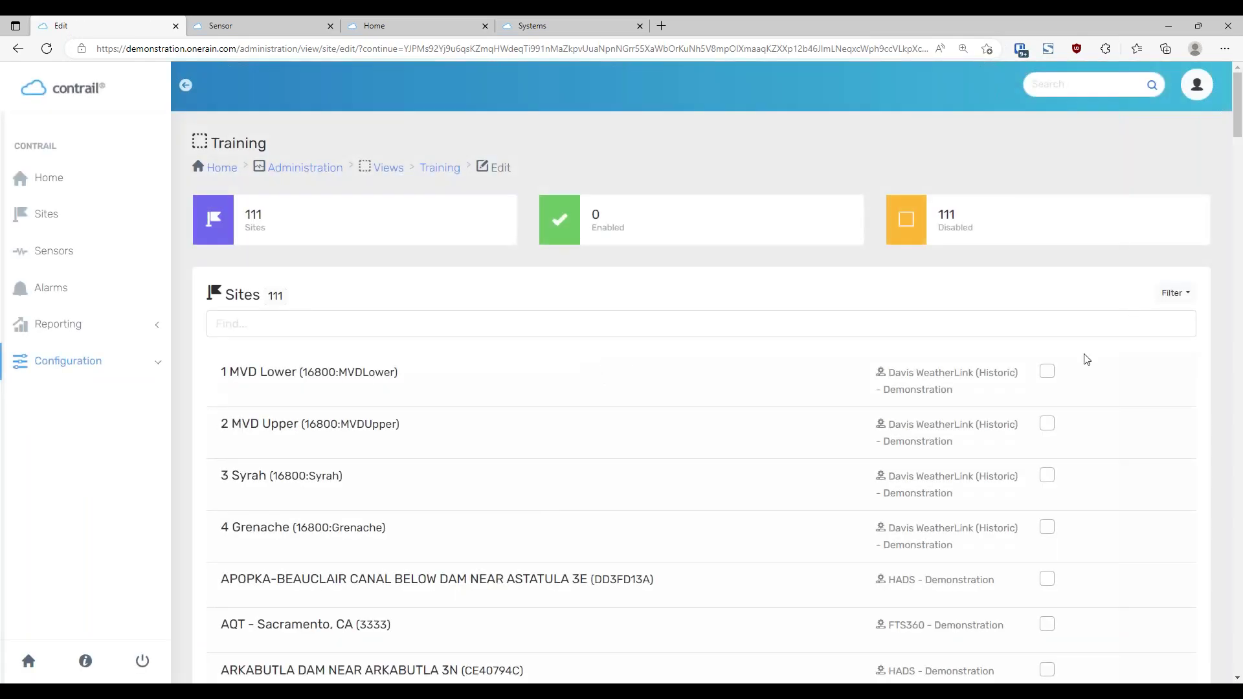
scroll(852, 280, down, 2)
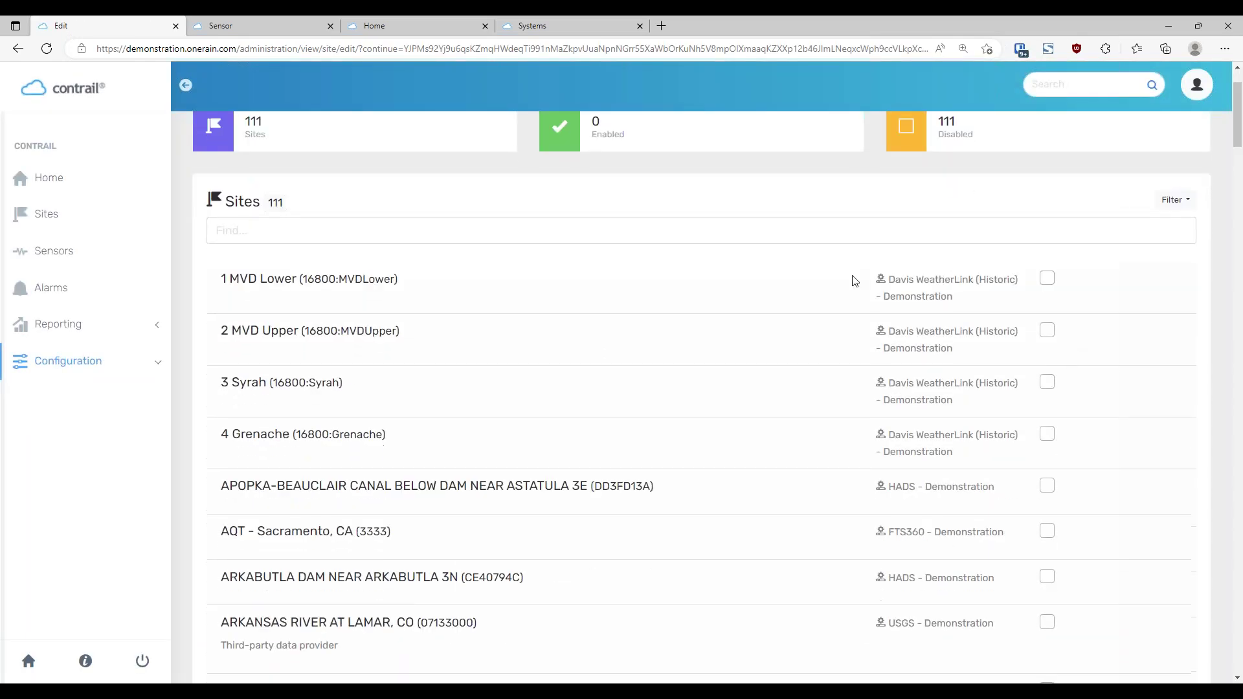
click(1048, 279)
click(1048, 331)
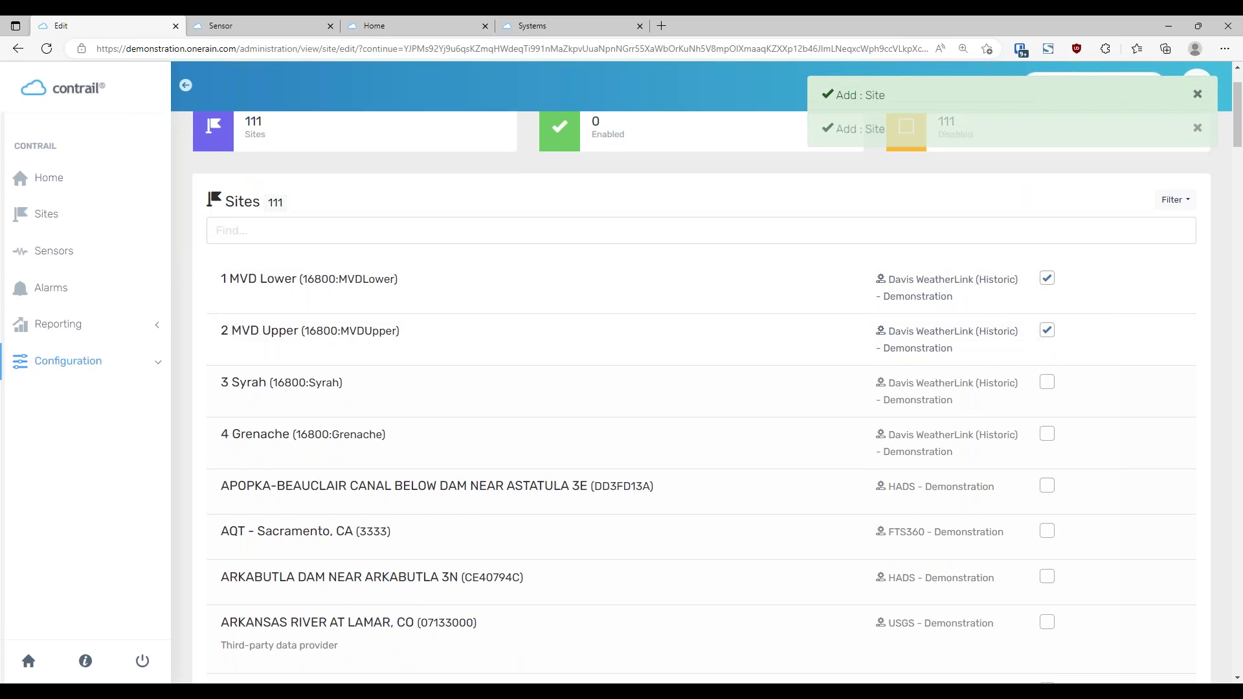
click(1047, 384)
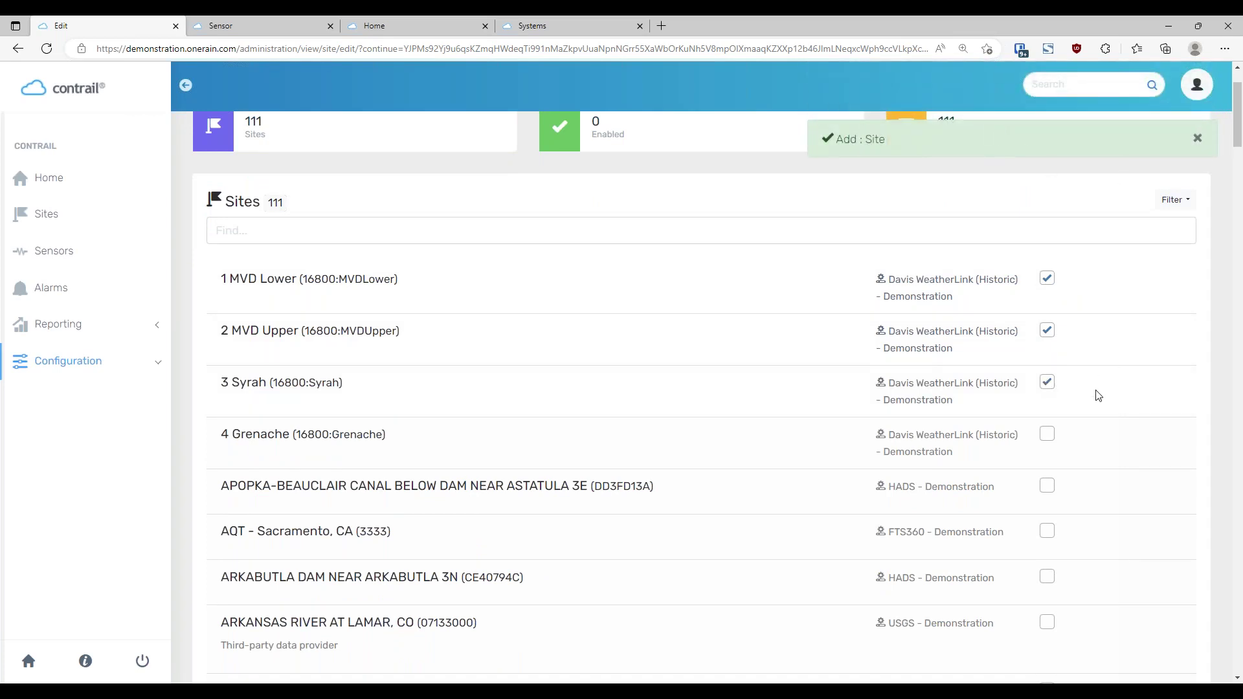
scroll(1096, 395, down, 10)
scroll(1101, 407, up, 12)
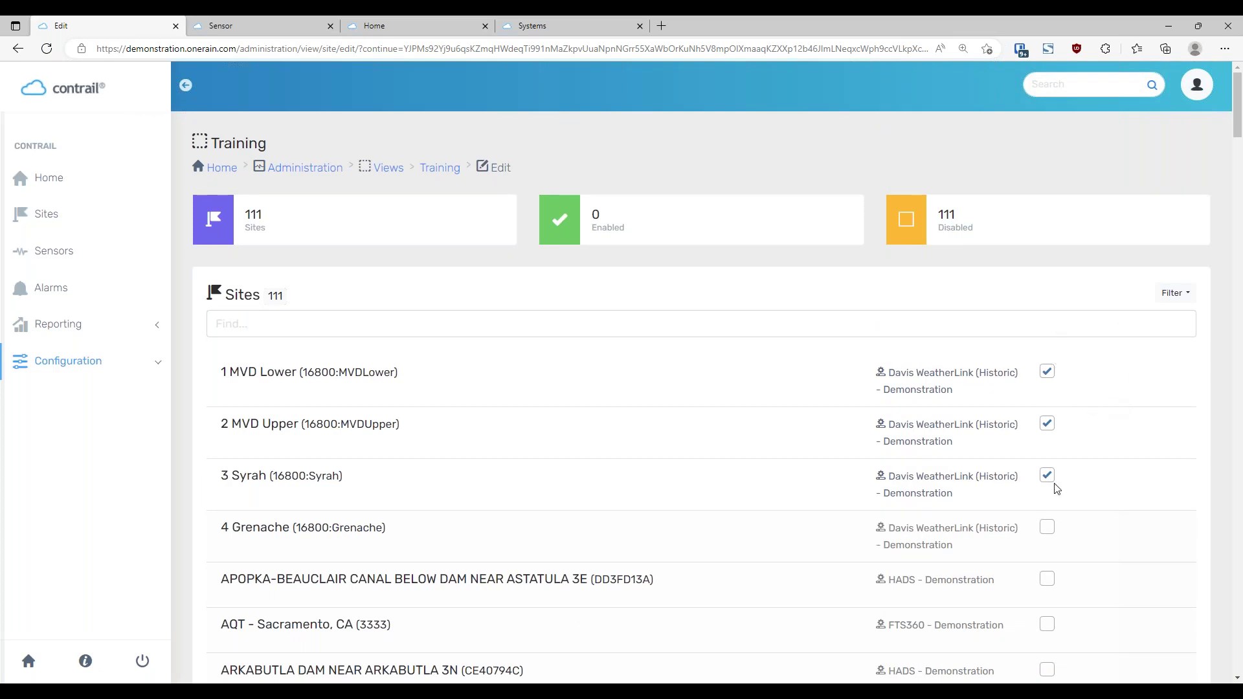
click(440, 169)
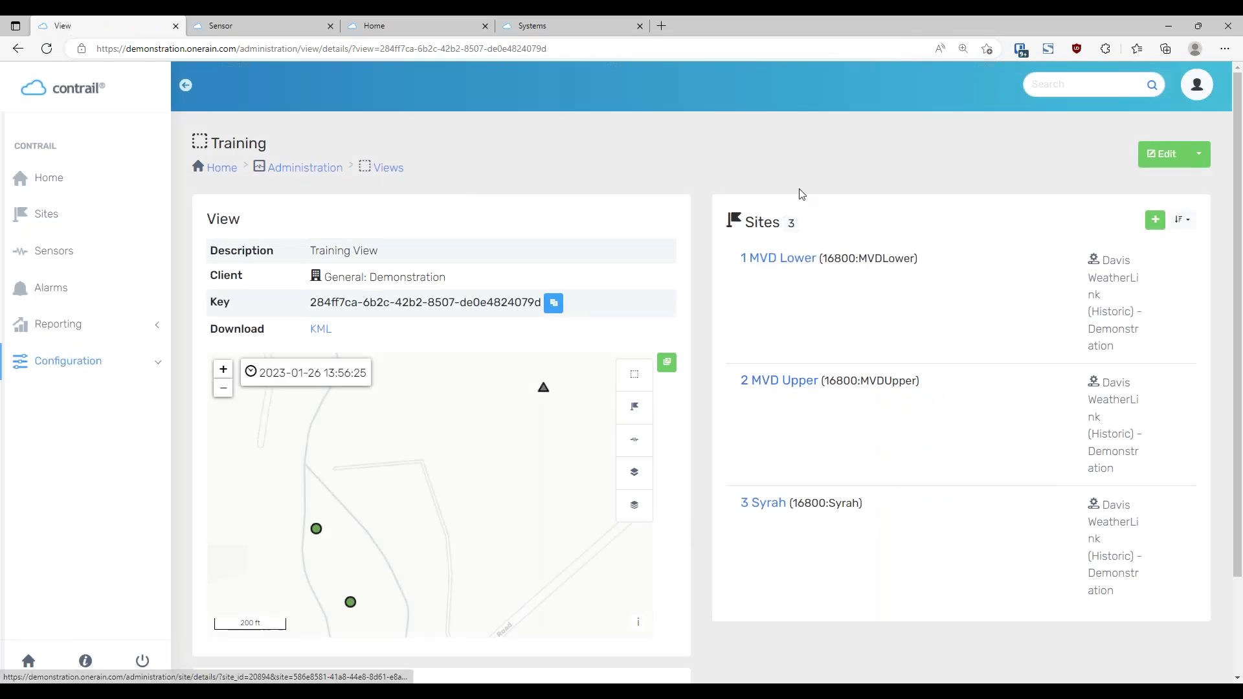
Reopen the Training view's site editor filtered to its 3 enabled sites out of 111
click(1155, 219)
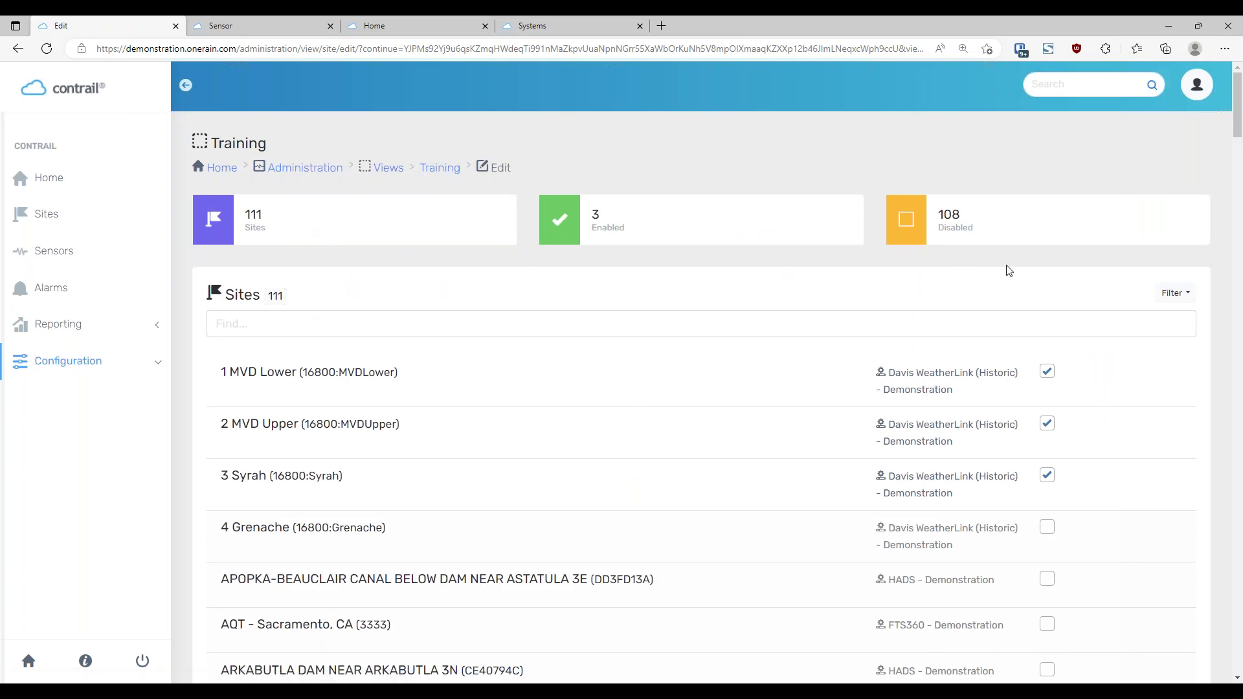
click(652, 241)
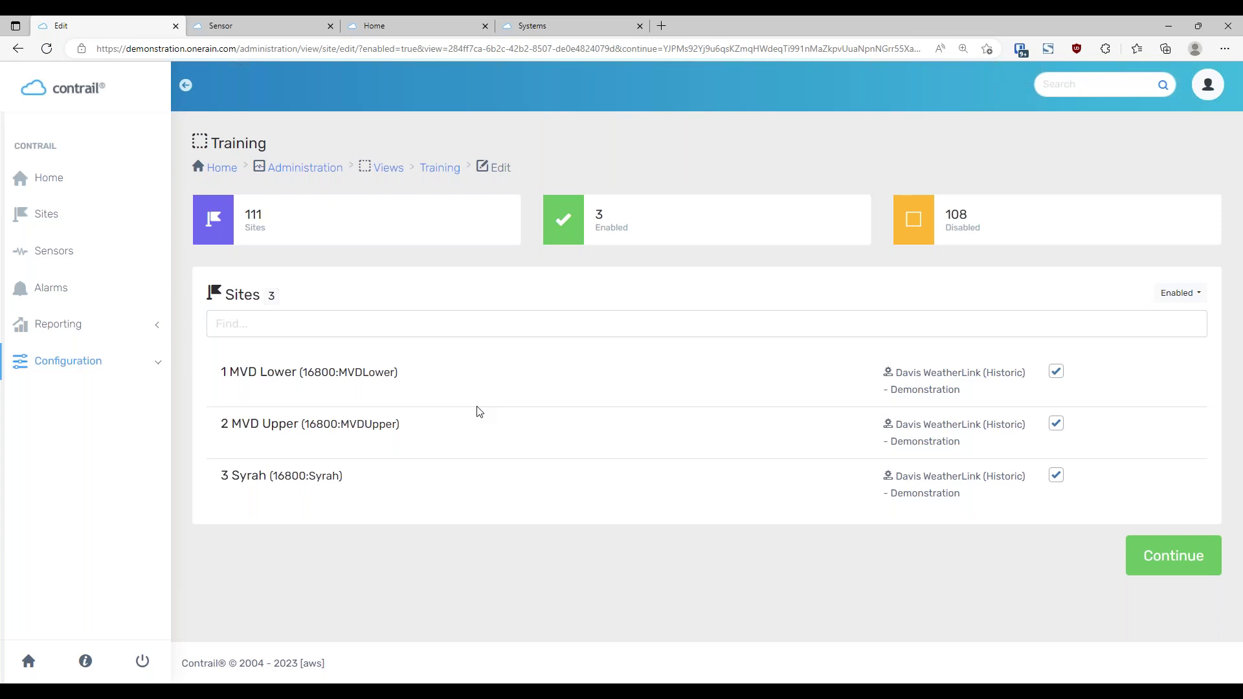
click(153, 324)
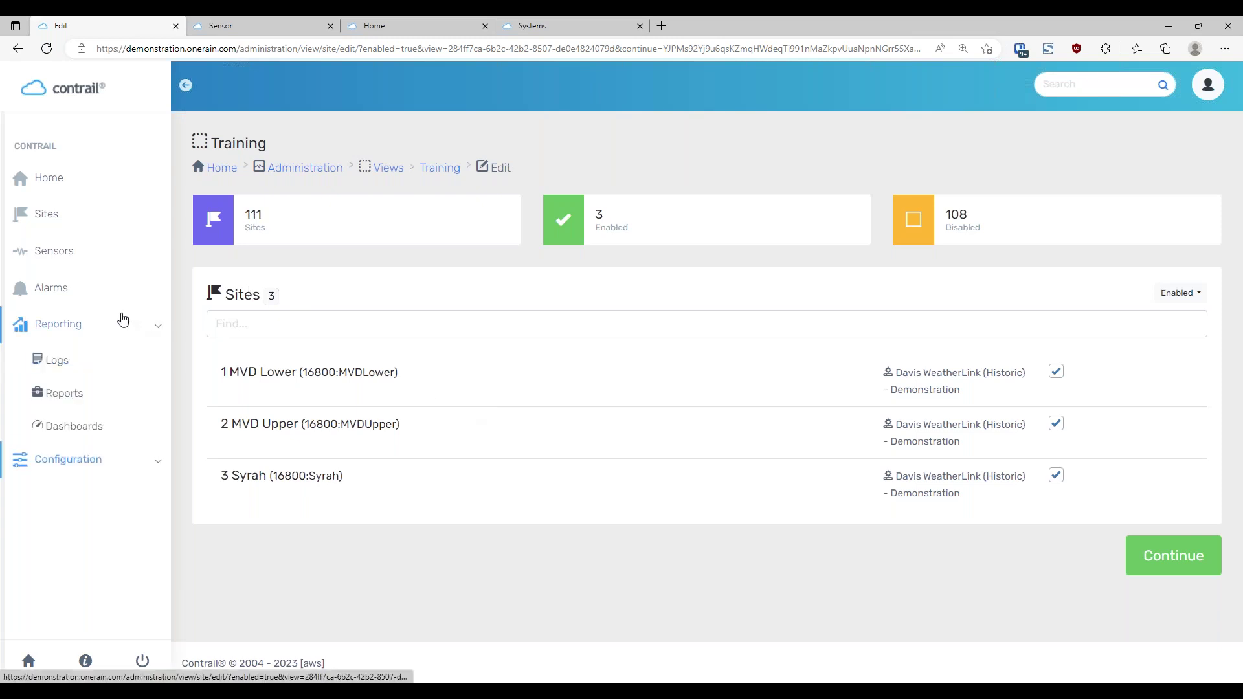